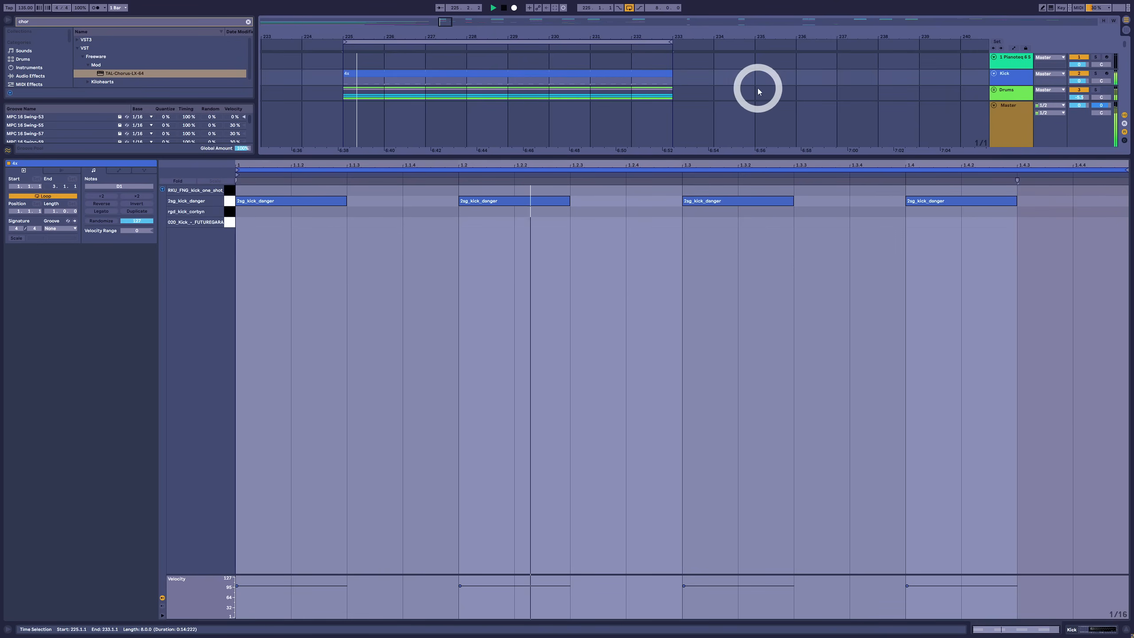
In the empty clip on the MAW Kathy Can't Play track, add an A2 note at 1.1.1 and lengthen it to 1.4.3
scroll(765, 93, "down", 10)
scroll(705, 97, "down", 2)
left_click(622, 70)
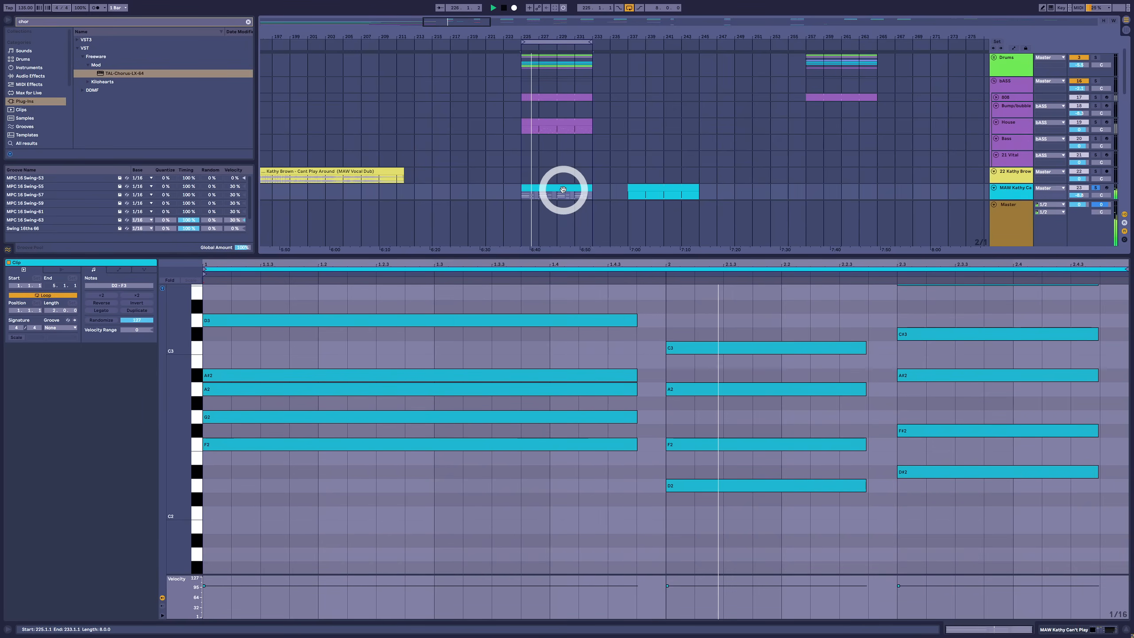
left_click(221, 447)
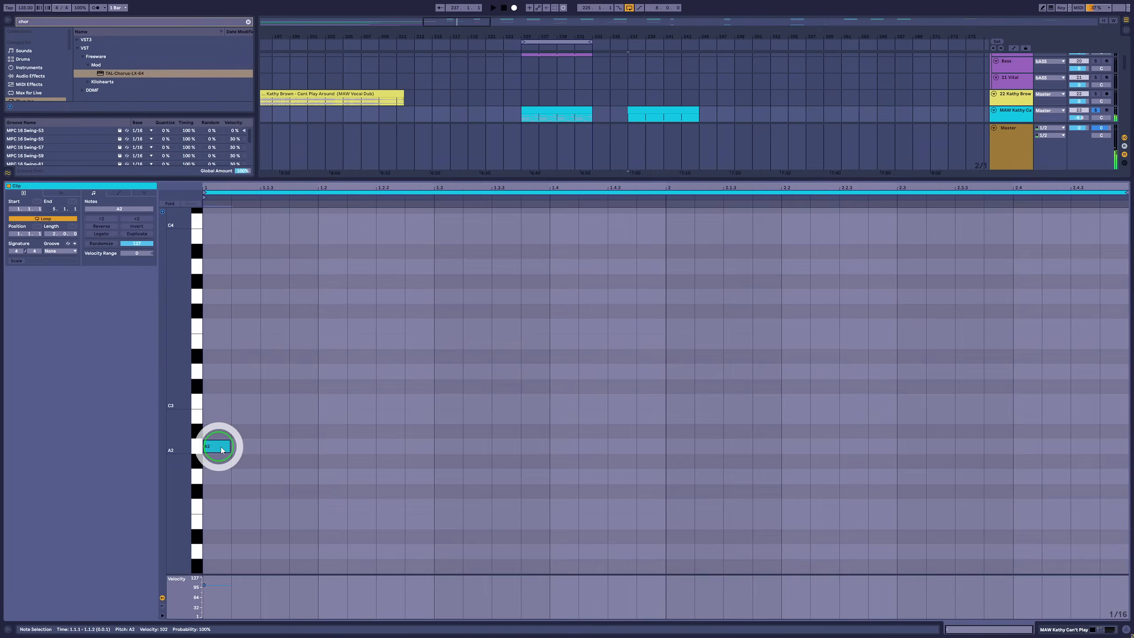
left_click_drag(231, 447, 607, 465)
left_click_drag(287, 362, 297, 400)
left_click(232, 537)
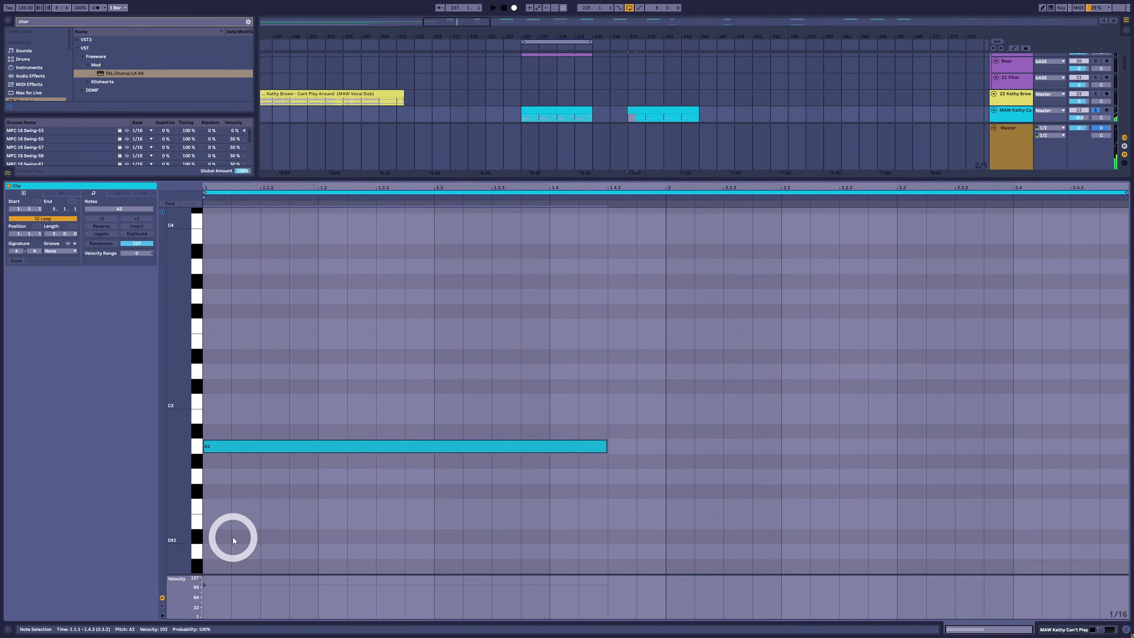
Audition the white piano-roll keys upward from A2 twice to hear the notes of the A minor scale
left_click(198, 448)
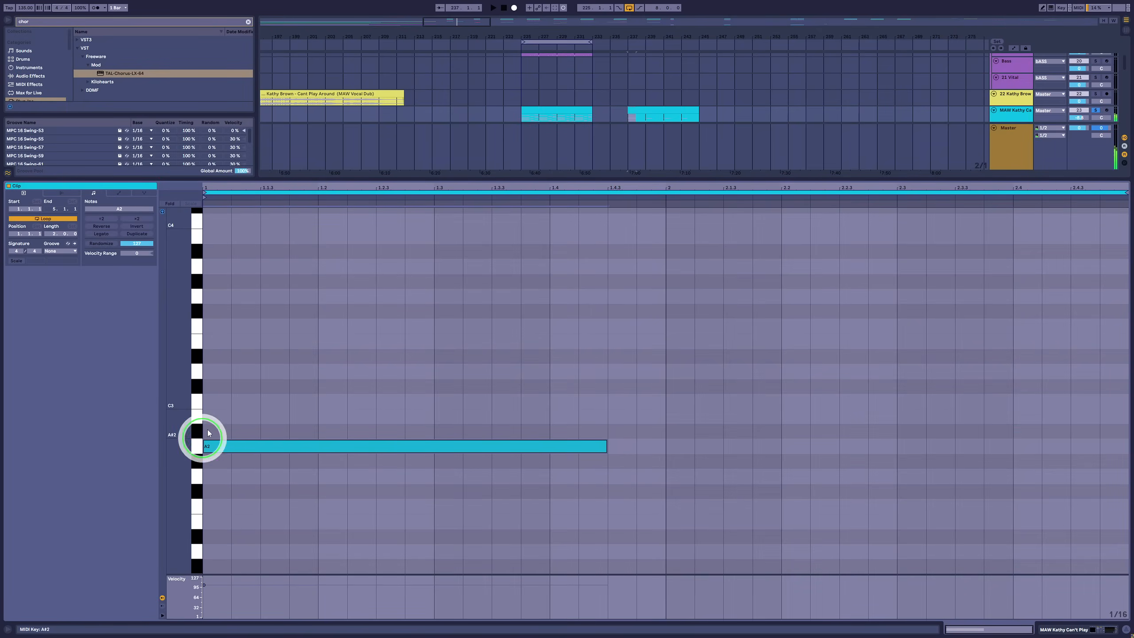
left_click(198, 418)
left_click(193, 377)
left_click(198, 362)
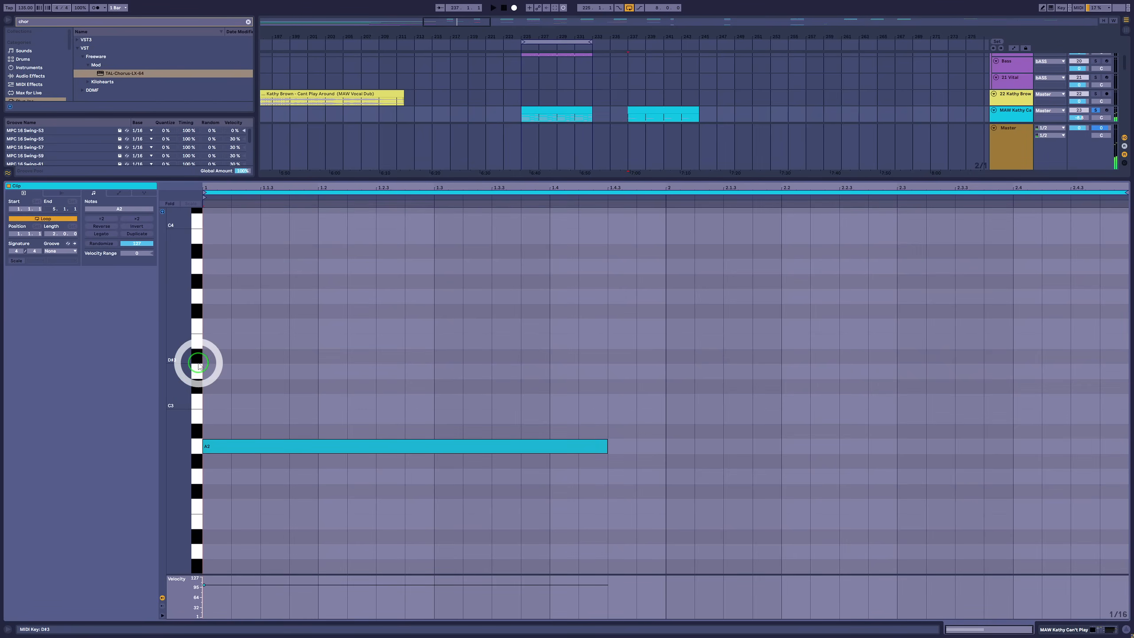
left_click(197, 347)
left_click(195, 326)
left_click(195, 301)
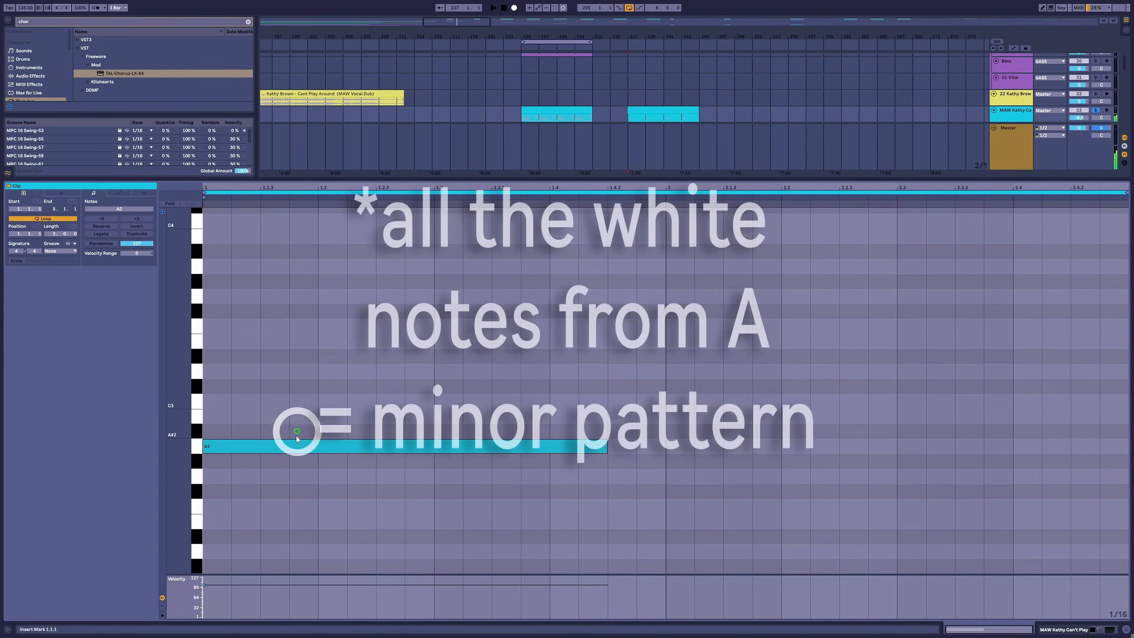
left_click(202, 447)
left_click(197, 418)
left_click(202, 394)
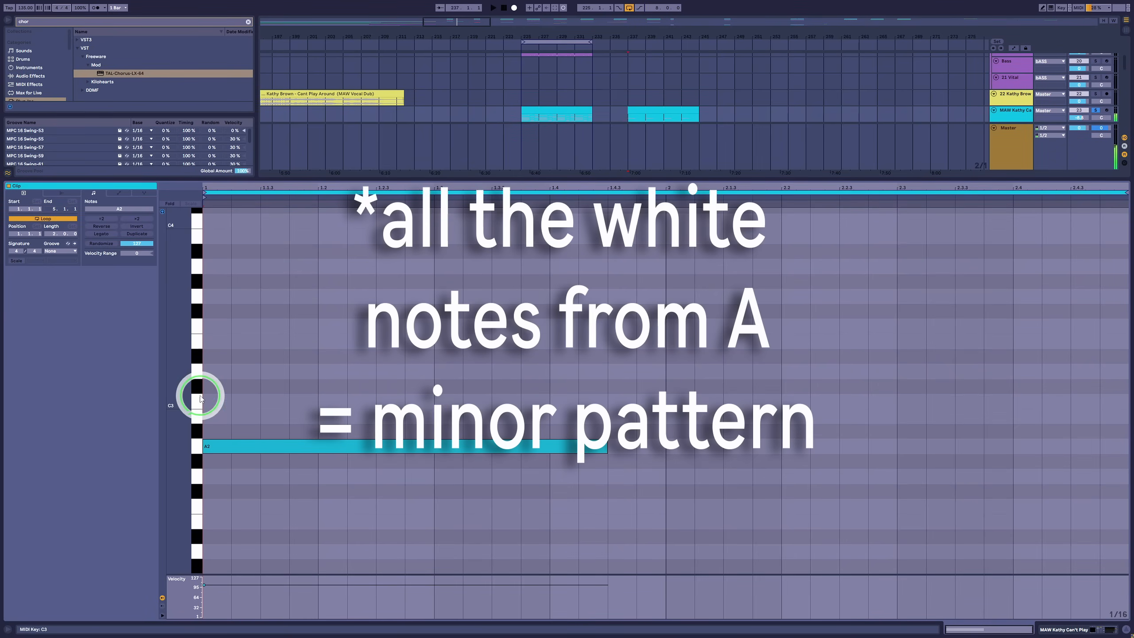
left_click(195, 372)
left_click(194, 340)
left_click(194, 326)
left_click(192, 299)
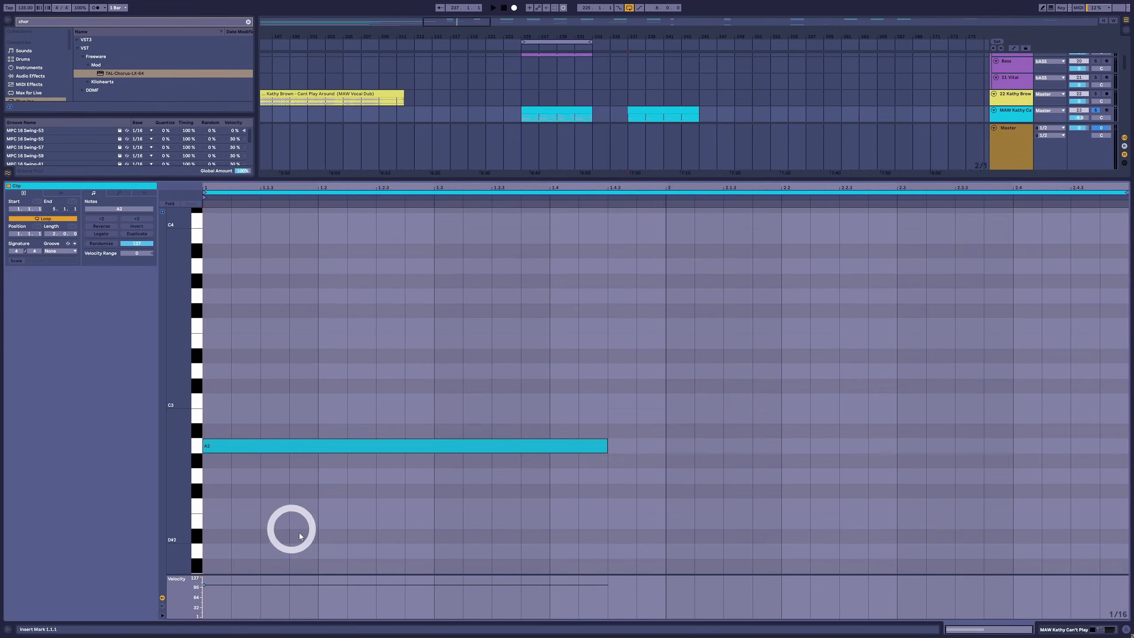
Add the other two root notes: E2 from 2.1.1 to 2.2.4 and F2 from 2.3.1 to 2.4.4
left_click(234, 448)
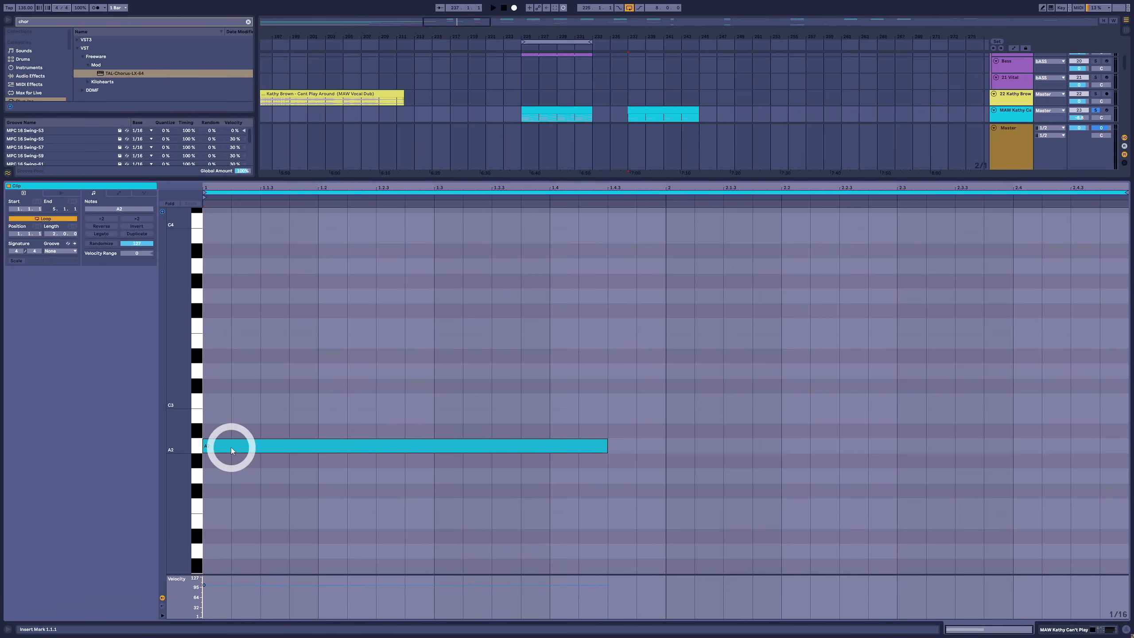
left_click(274, 509)
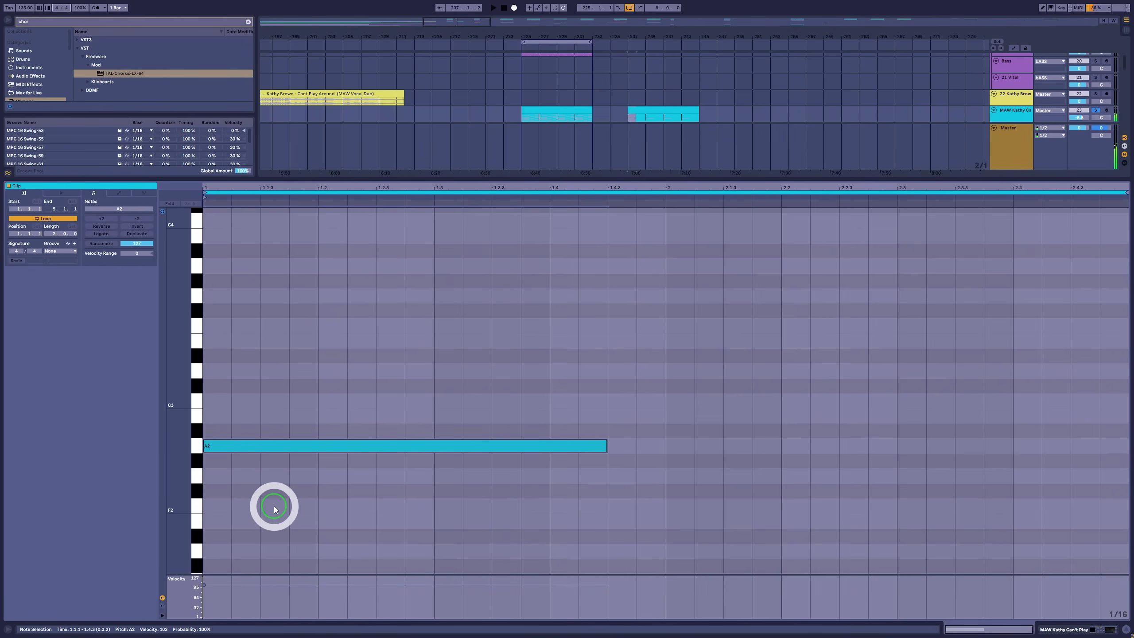
double_click(688, 520)
left_click_drag(695, 518, 1067, 508)
double_click(911, 506)
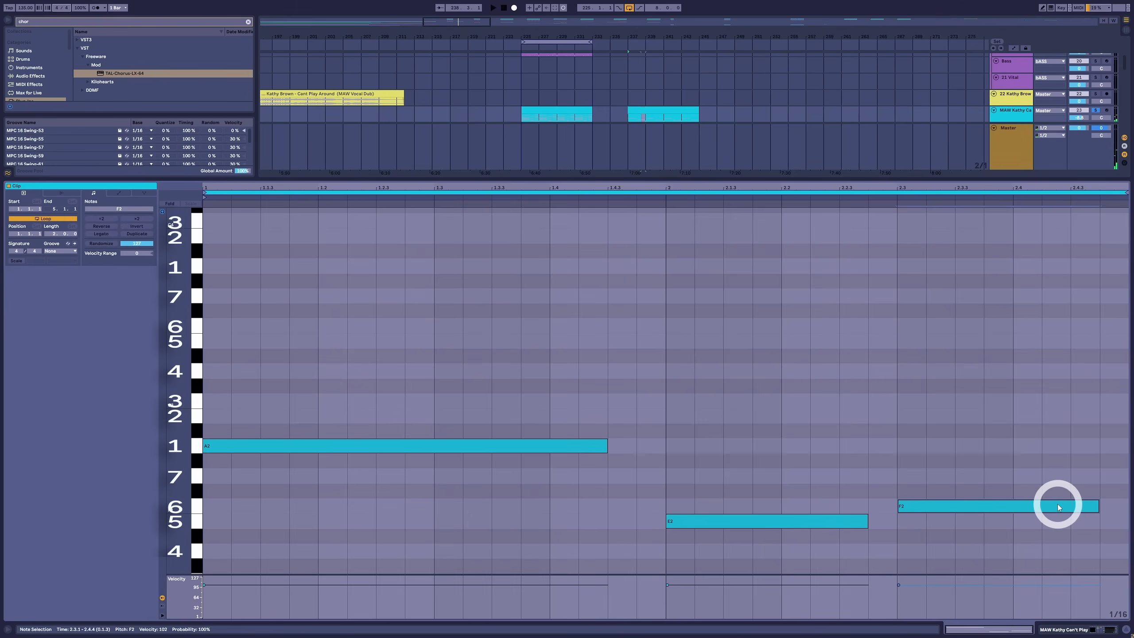
Build triads on the roots with C3 and E3 over A2, G2 and B2 over E2, A2 and C3 over F2, and play them
key("ctrl+a")
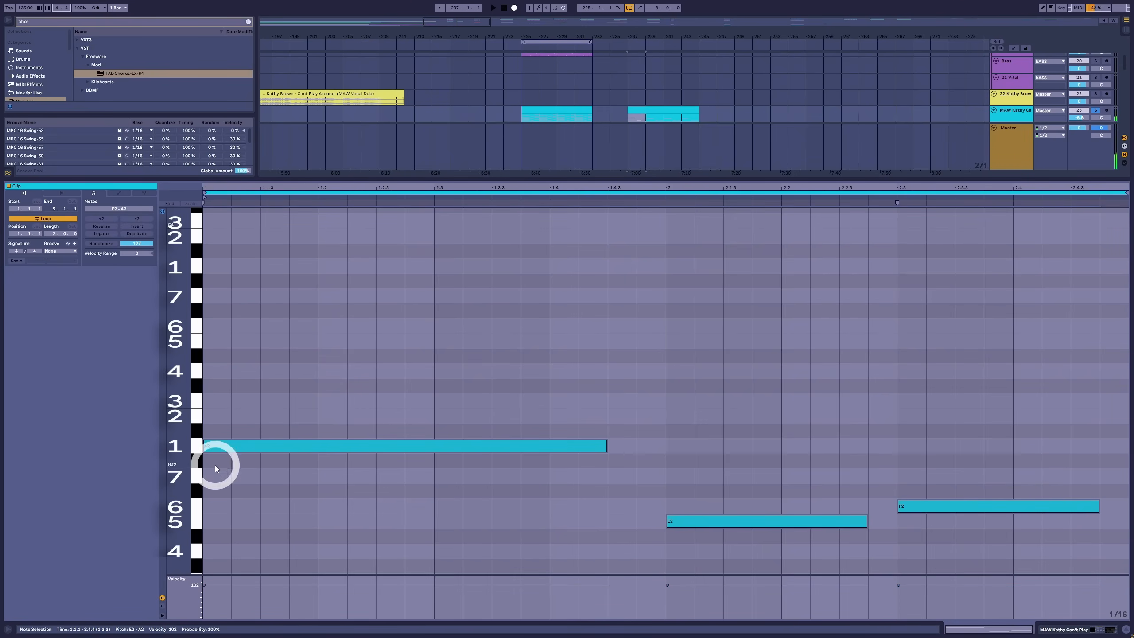
left_click_drag(221, 445, 223, 338)
left_click(923, 461)
key("Up")
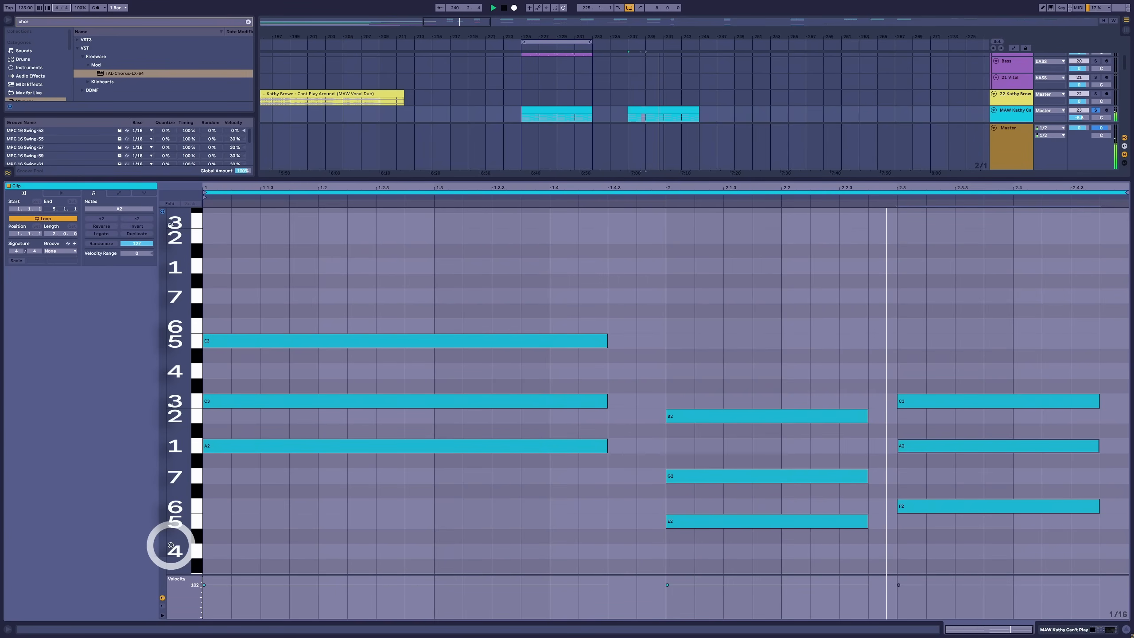
key("space")
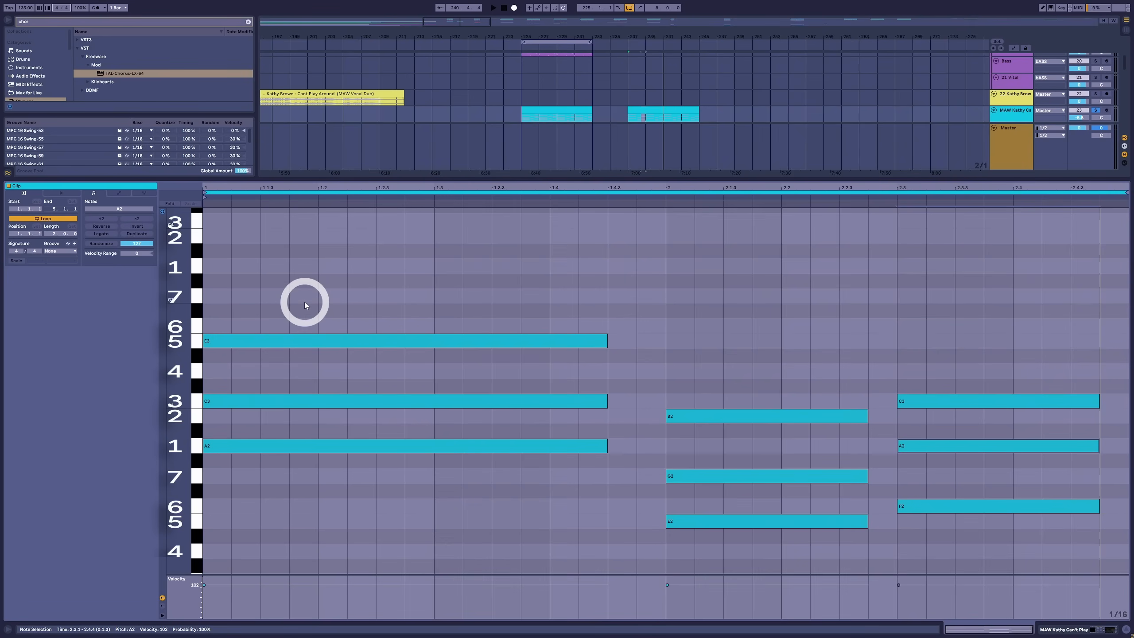
Add sevenths by duplicating the top notes upward: G3 on the first chord, D3 on the second, E3 on the third, and play the progression
left_click(313, 341)
left_click_drag(1056, 363, 1057, 427, "shift")
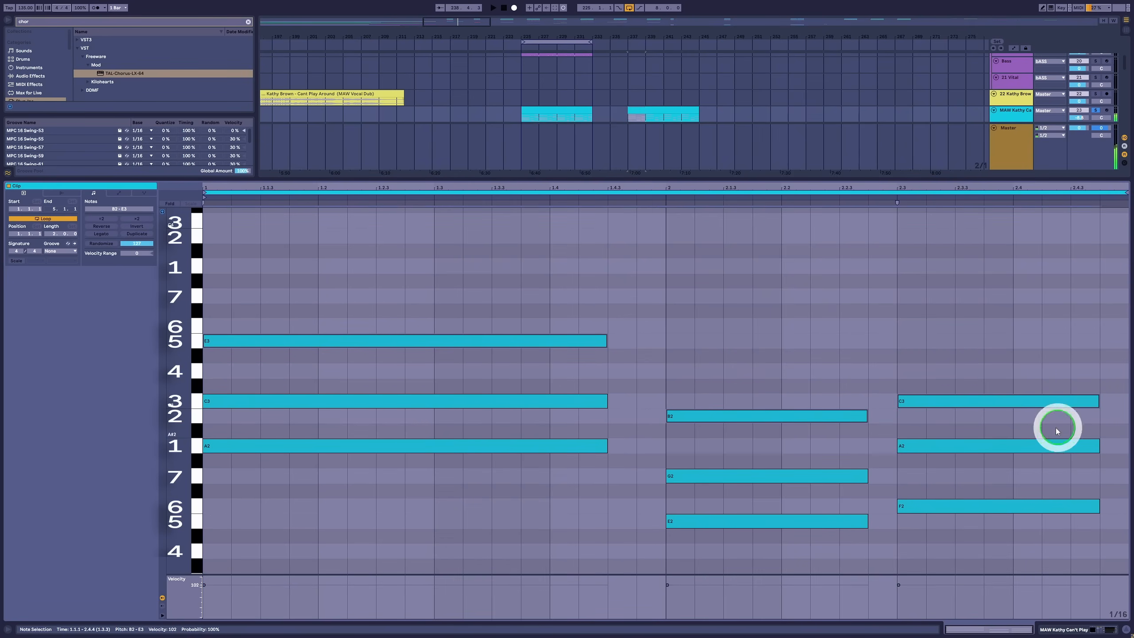
left_click_drag(256, 343, 258, 299, "alt")
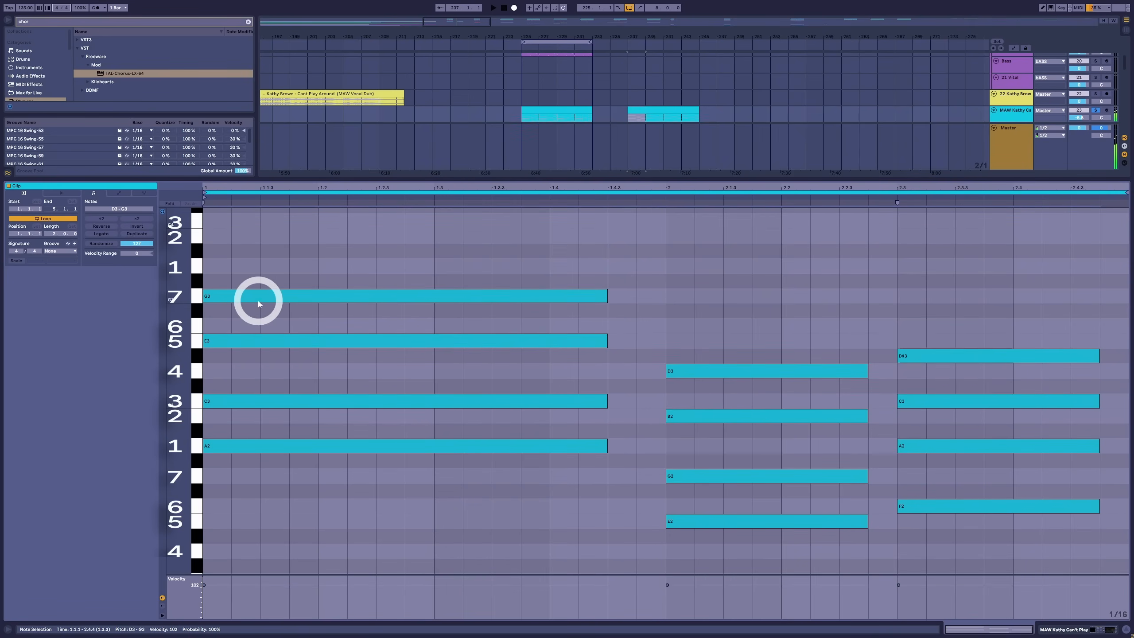
left_click(842, 325)
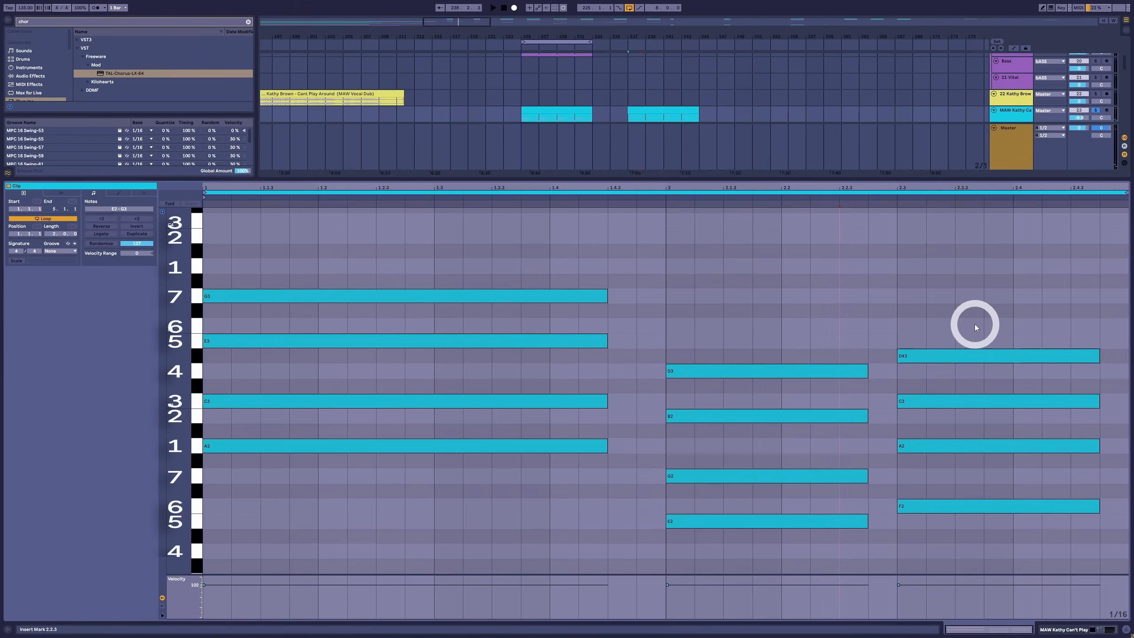
left_click_drag(970, 317, 971, 367)
key("Up")
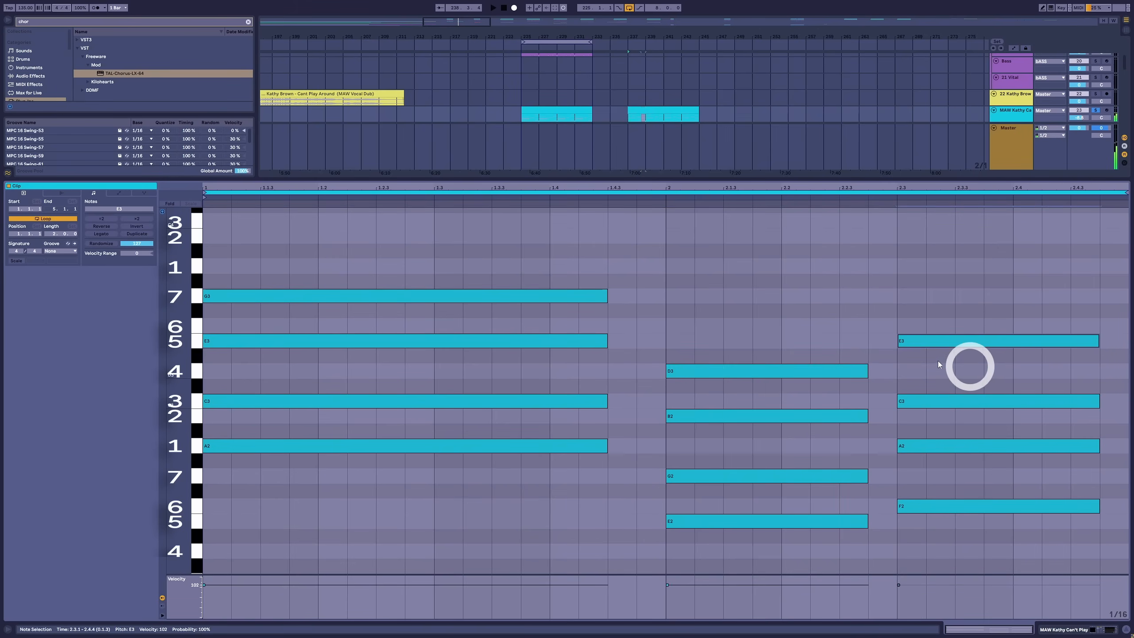
key("space")
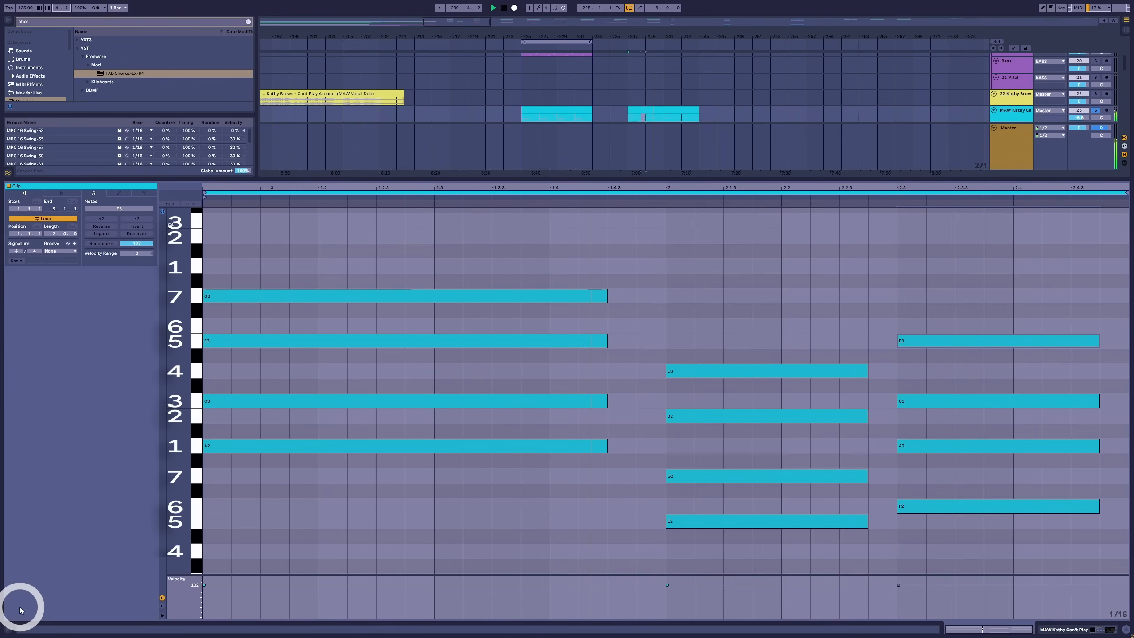
key("space")
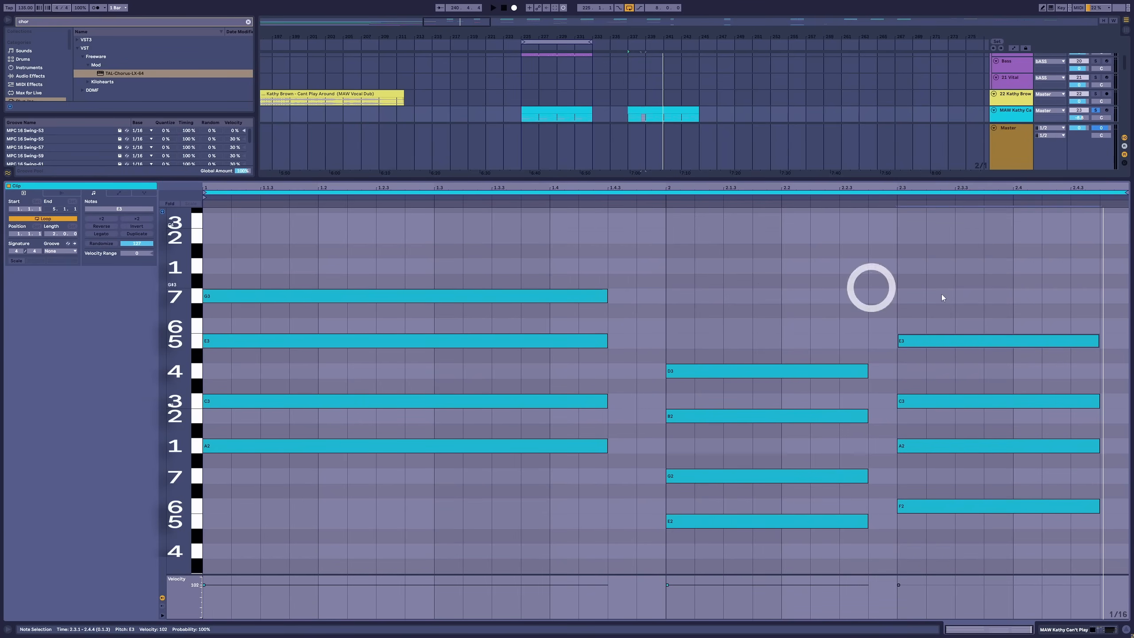
Duplicate the top notes of the first and third chords upward to add B3 and G3, and play the progression
left_click(278, 295, "shift")
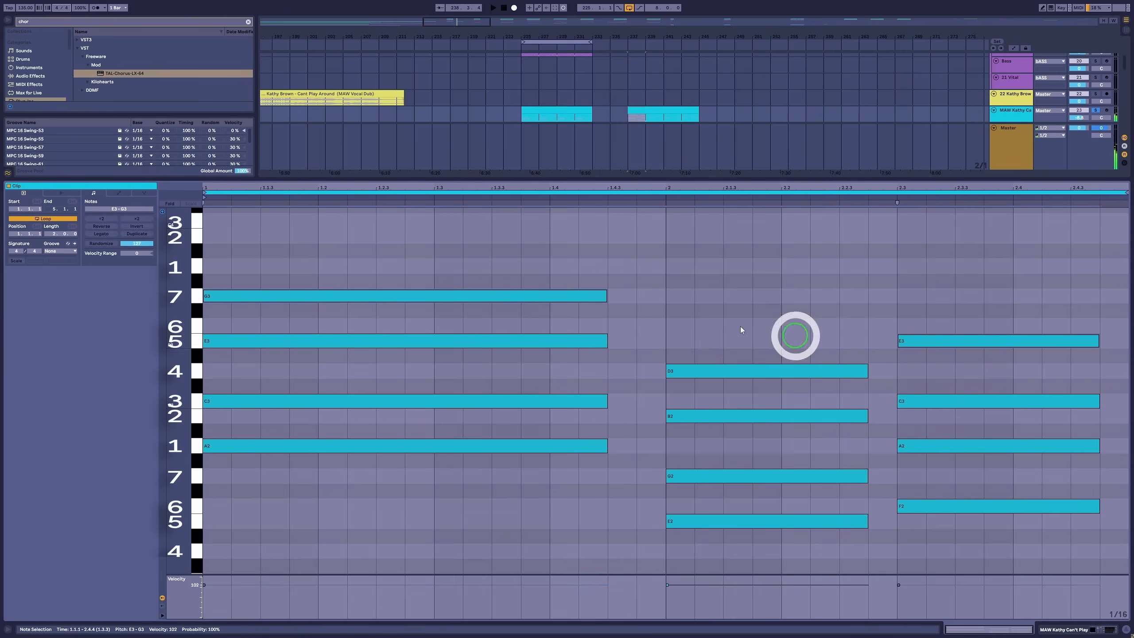
left_click_drag(292, 294, 302, 236)
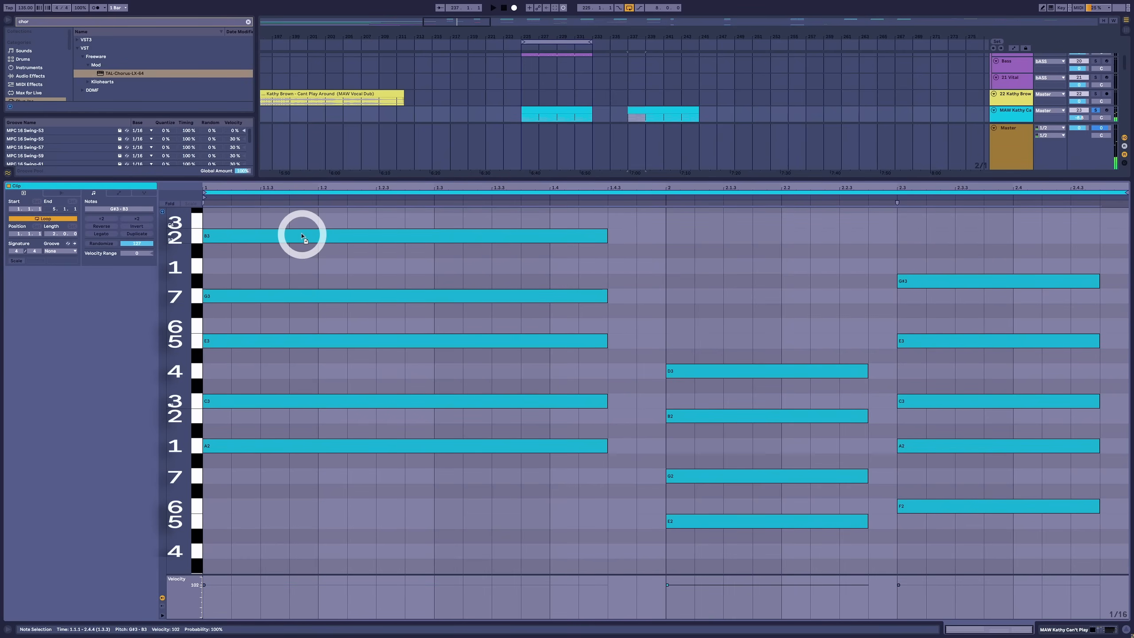
left_click_drag(923, 261, 925, 288)
key("Down")
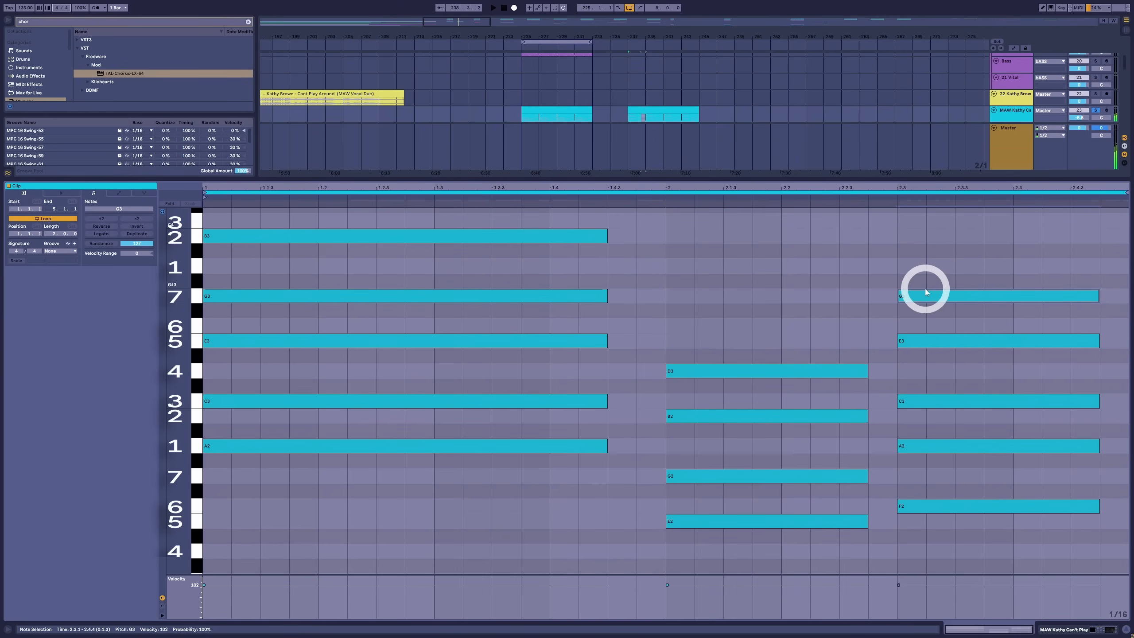
key("space")
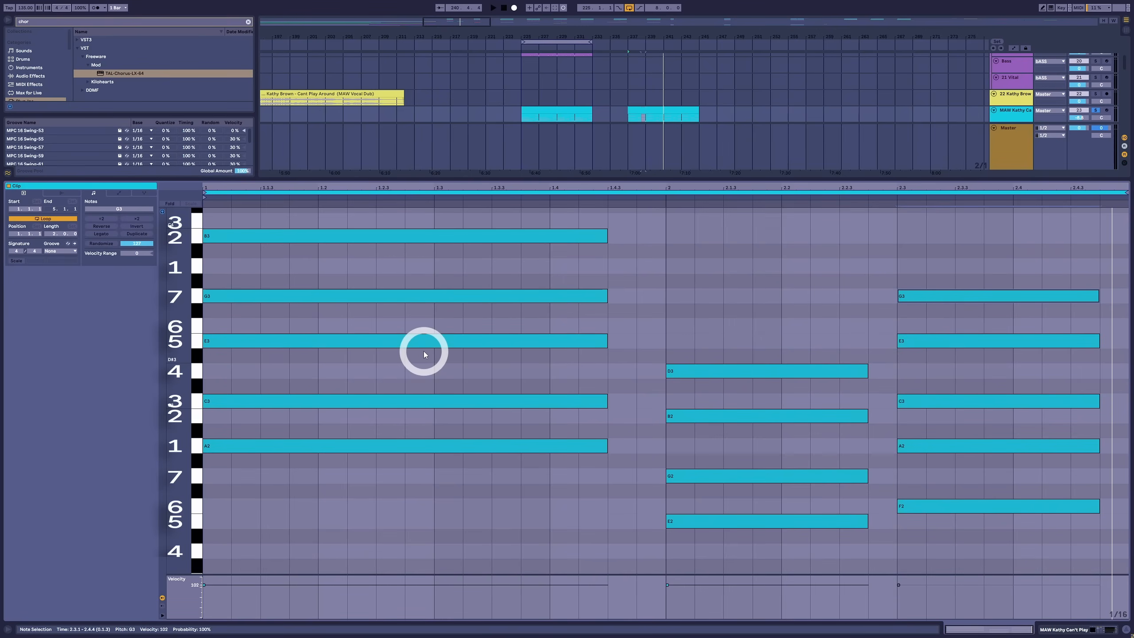
Move the first chord's two top notes, G3 and B3, down an octave to G2 and B2, and play the revoiced chord
left_click(579, 298)
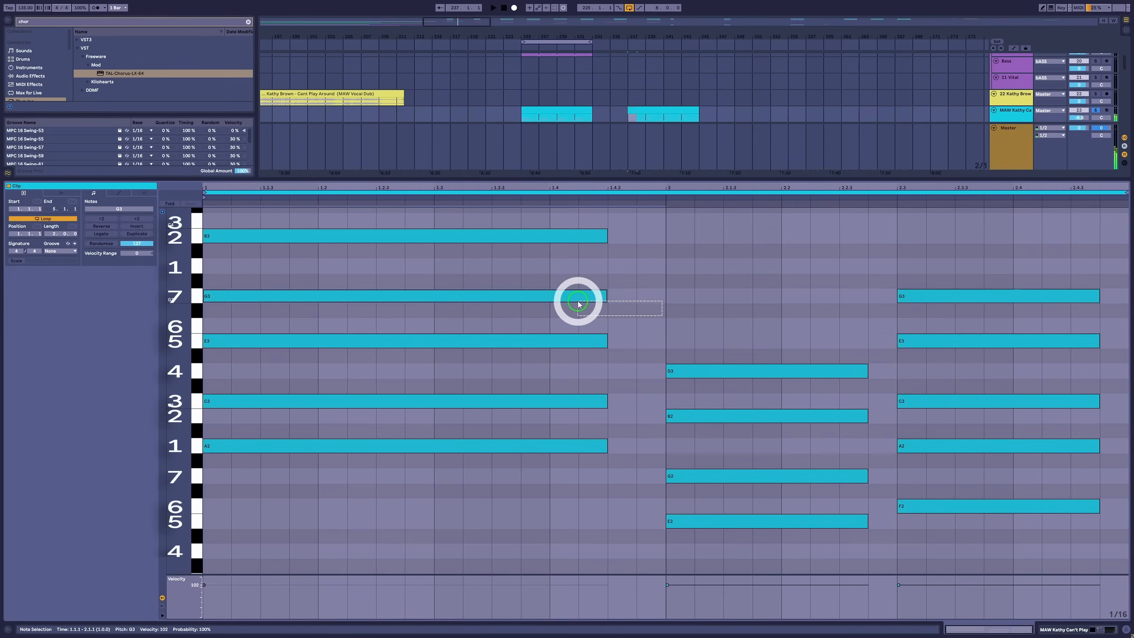
left_click(490, 237, "shift")
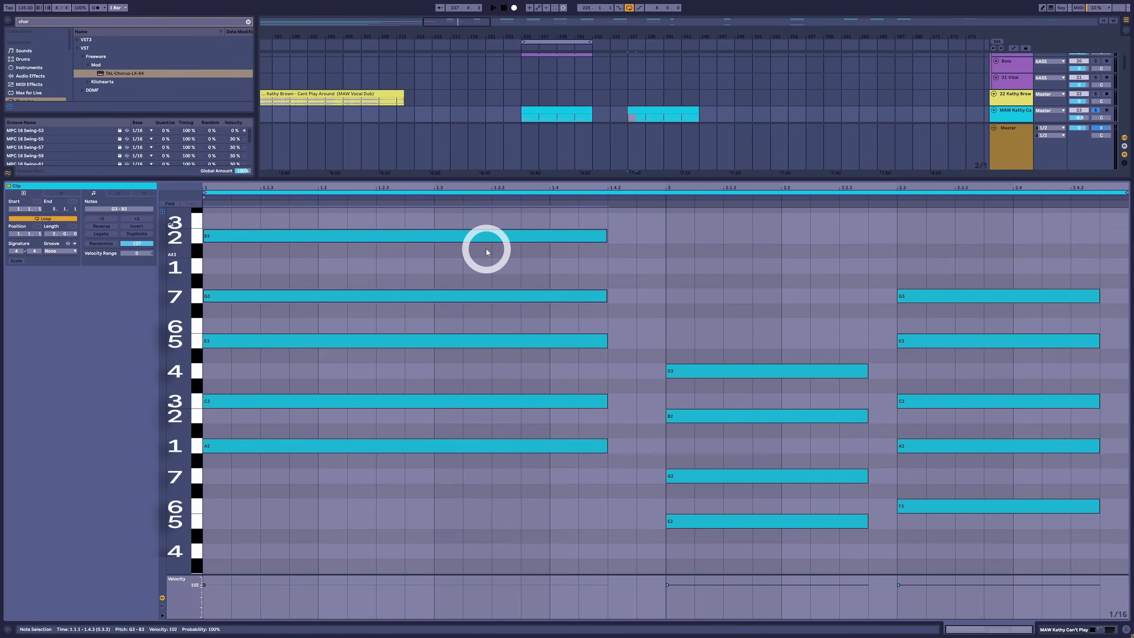
key("shift+Down")
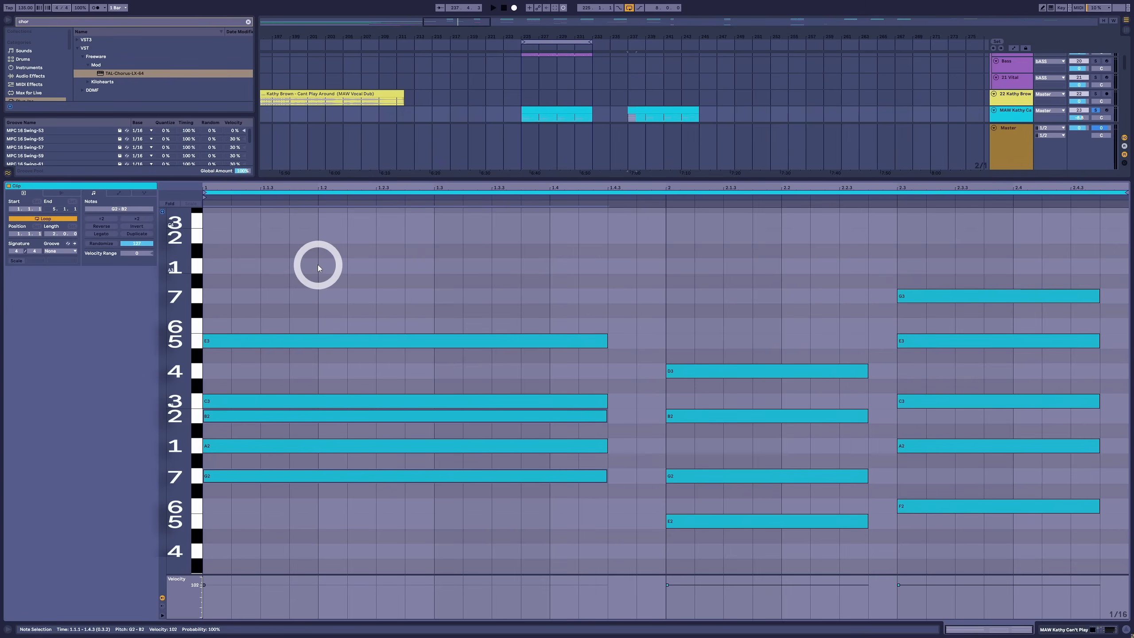
left_click_drag(317, 264, 289, 556)
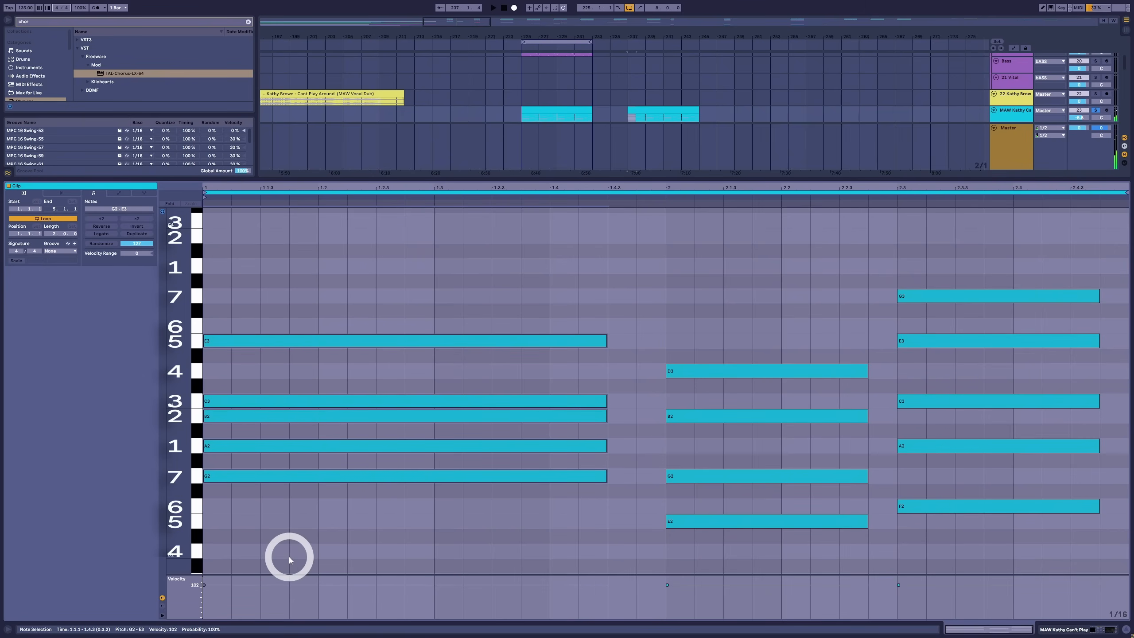
key("space")
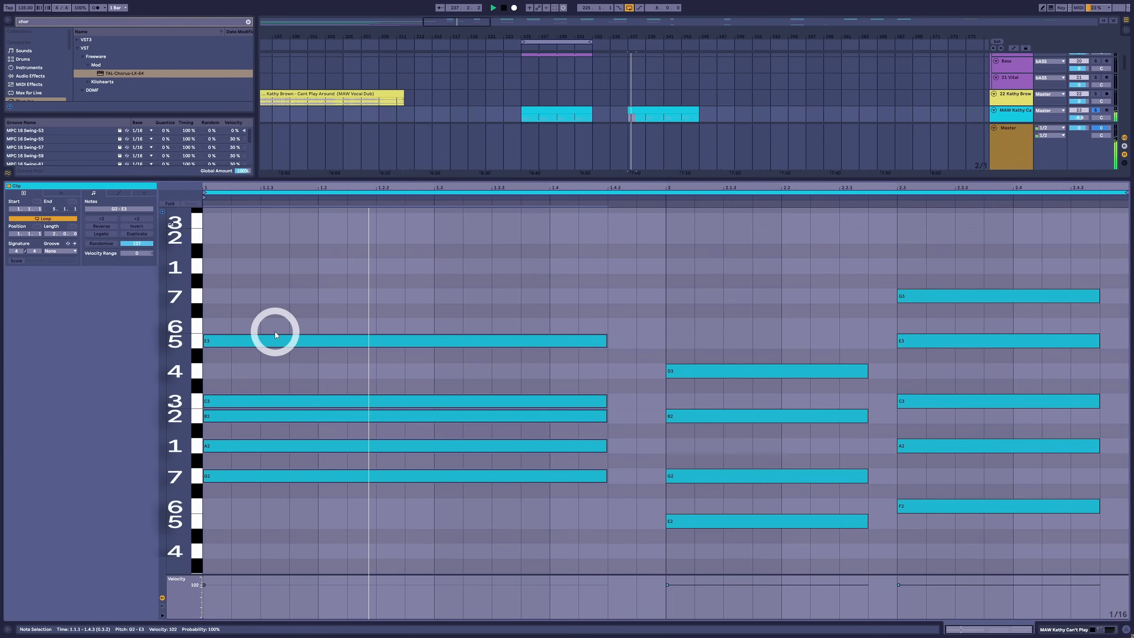
key("space")
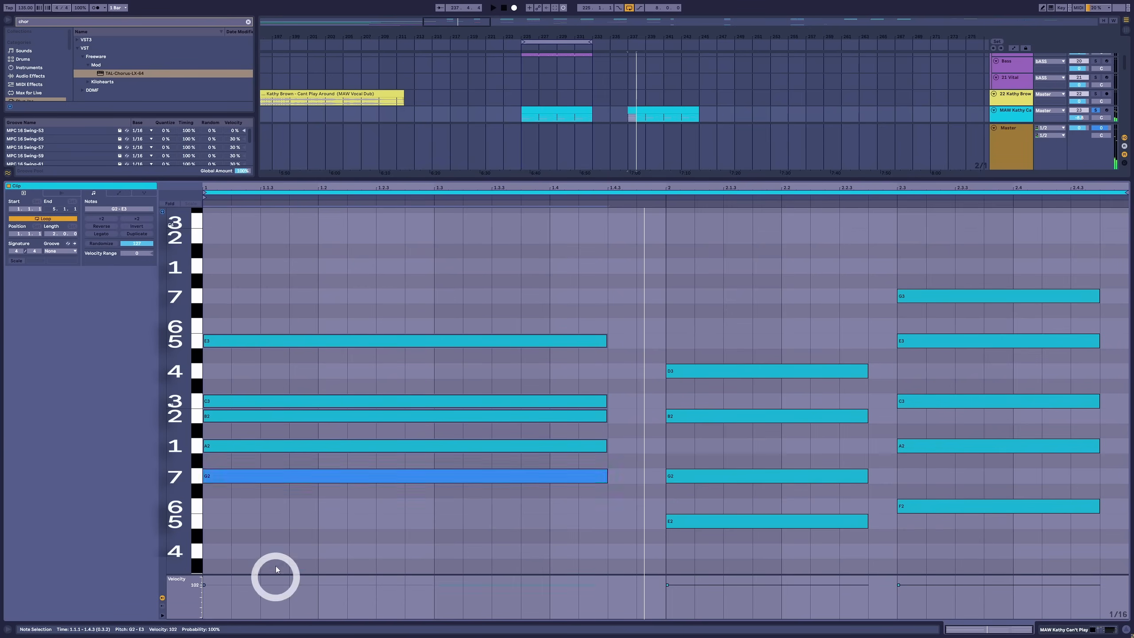
Examine the voicings of the three chords by selecting their notes in turn, including the first chord's G2 and the third chord's A2
left_click(275, 509)
left_click(287, 481)
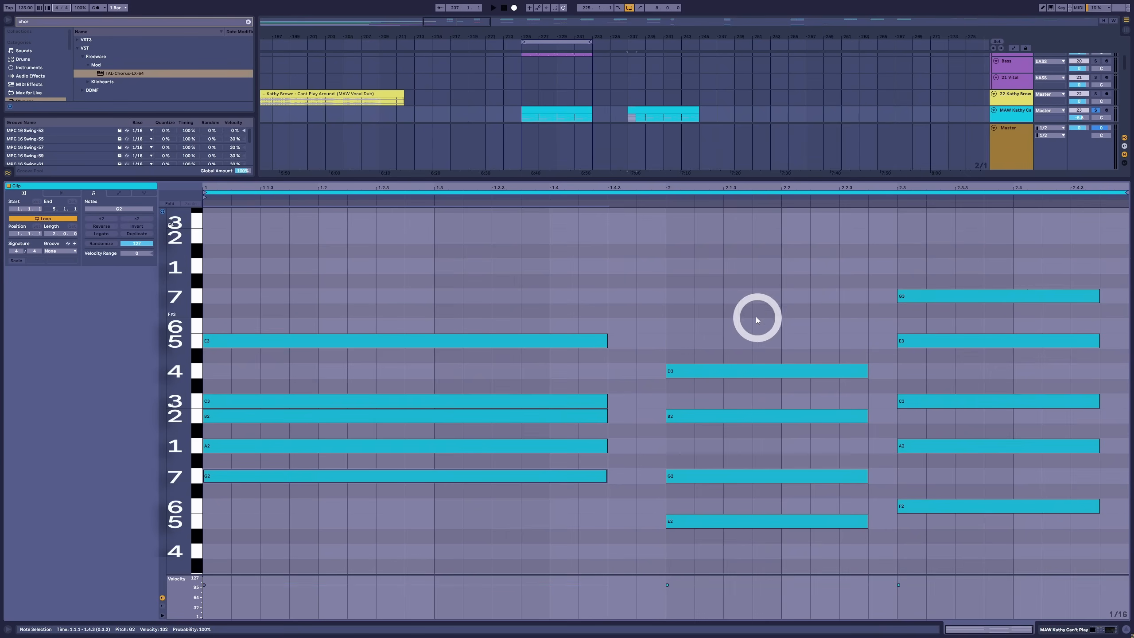
left_click_drag(738, 279, 745, 598)
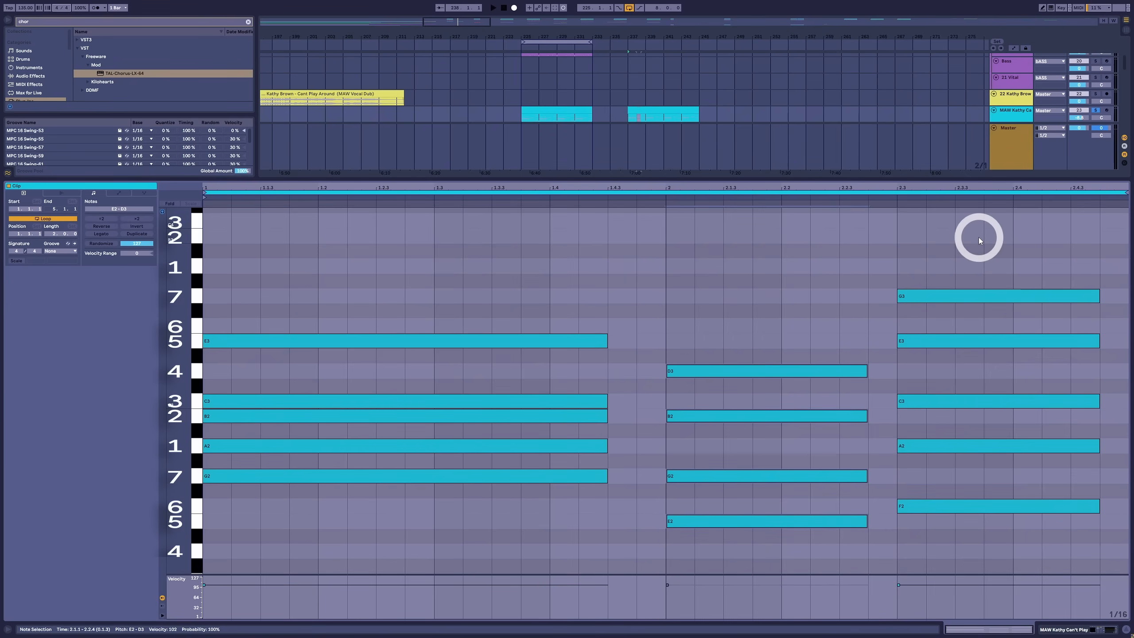
left_click_drag(978, 237, 1001, 591)
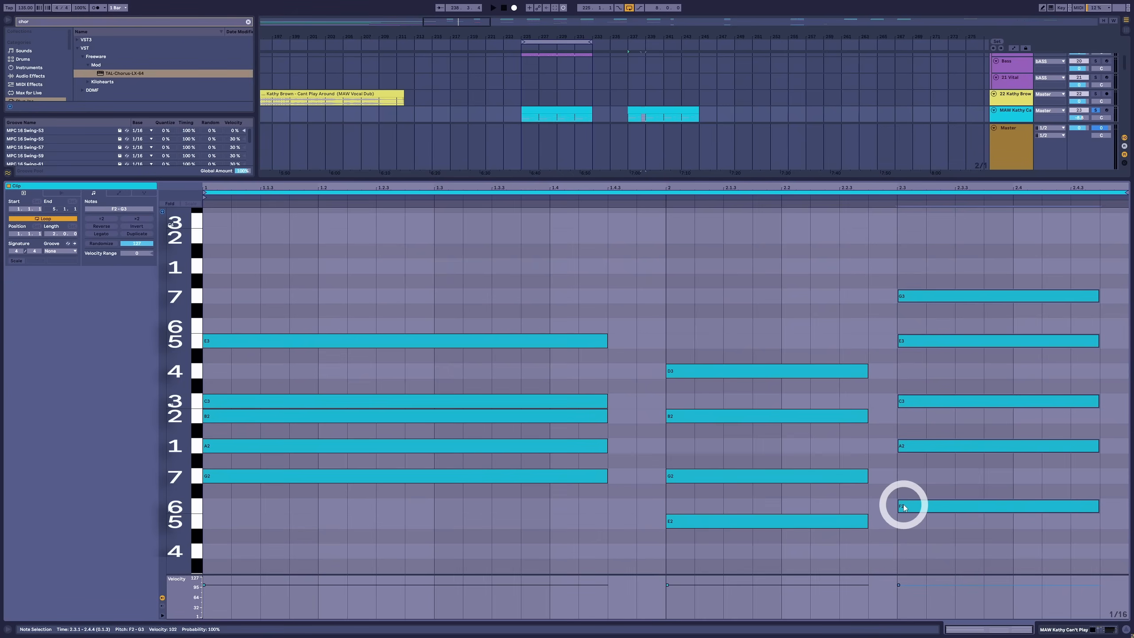
left_click_drag(946, 375, 940, 412)
left_click(930, 446)
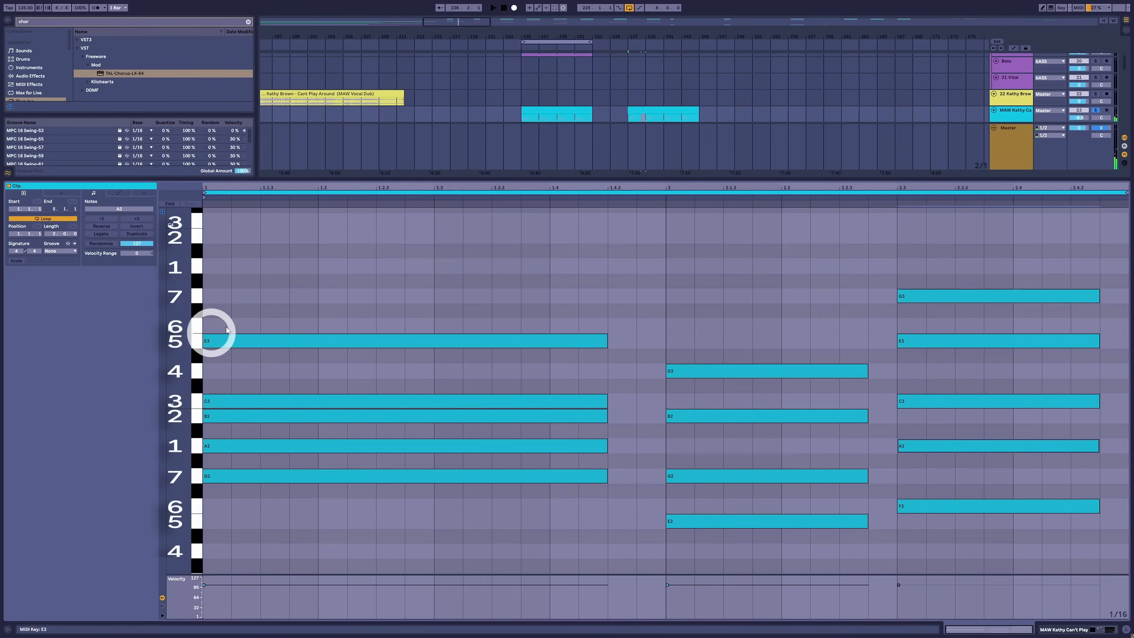
left_click_drag(244, 315, 247, 456)
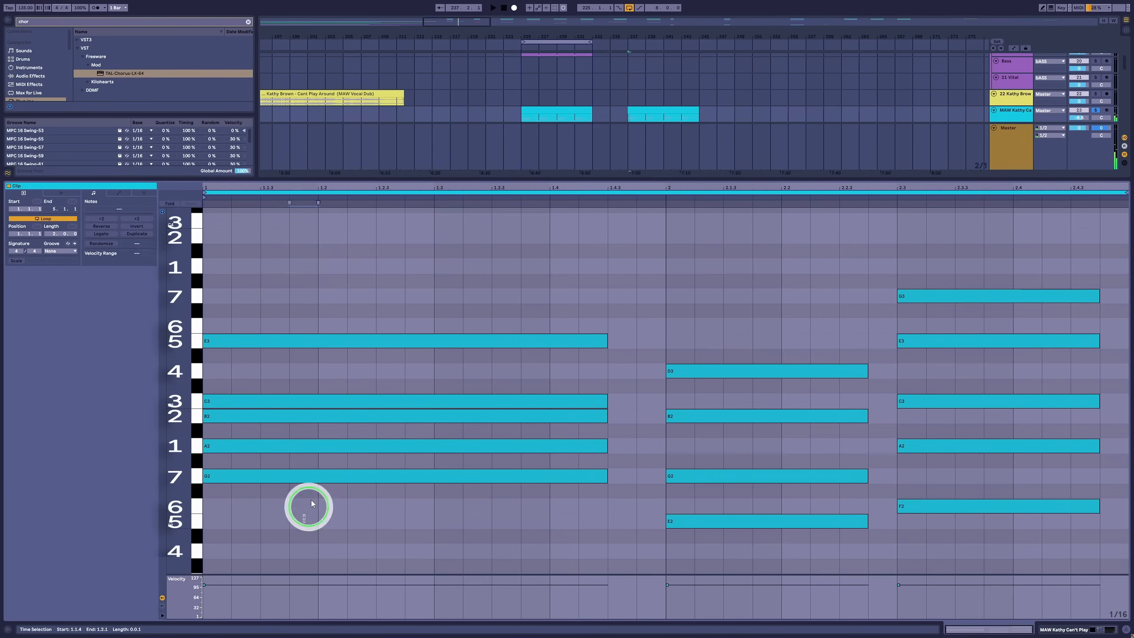
Audition G2 in the first chord, G3 in the third and E3 in the first, and play the progression
left_click(315, 475)
left_click(974, 296)
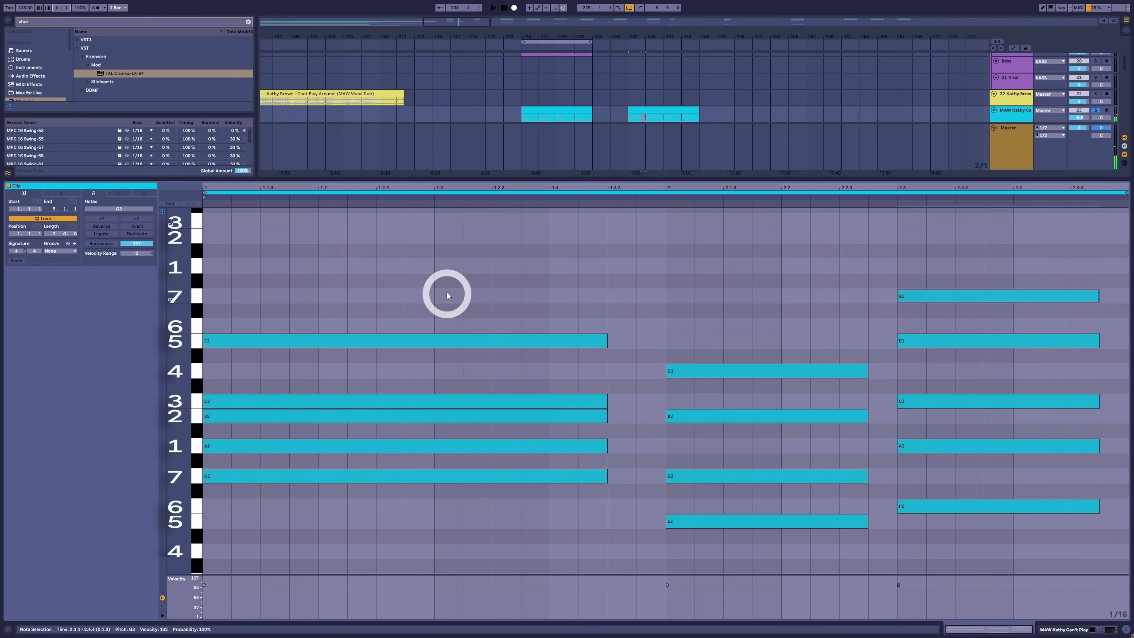
left_click(442, 340)
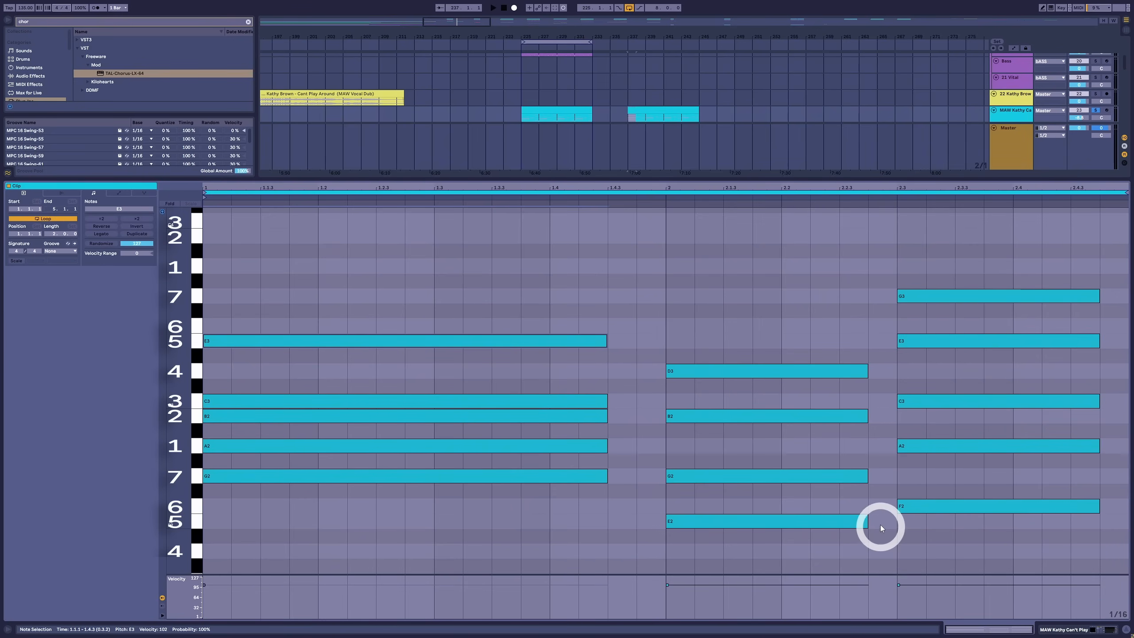
key("space")
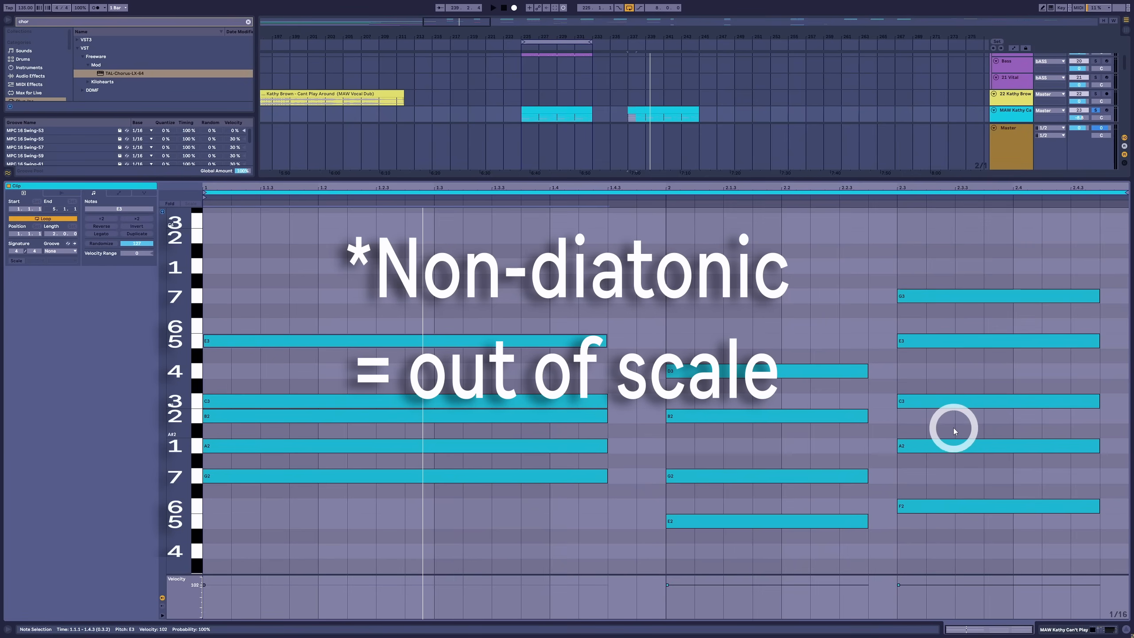
Lower the third chord's A2 and E3 by a semitone each, to G#2 and D#3
left_click(954, 445)
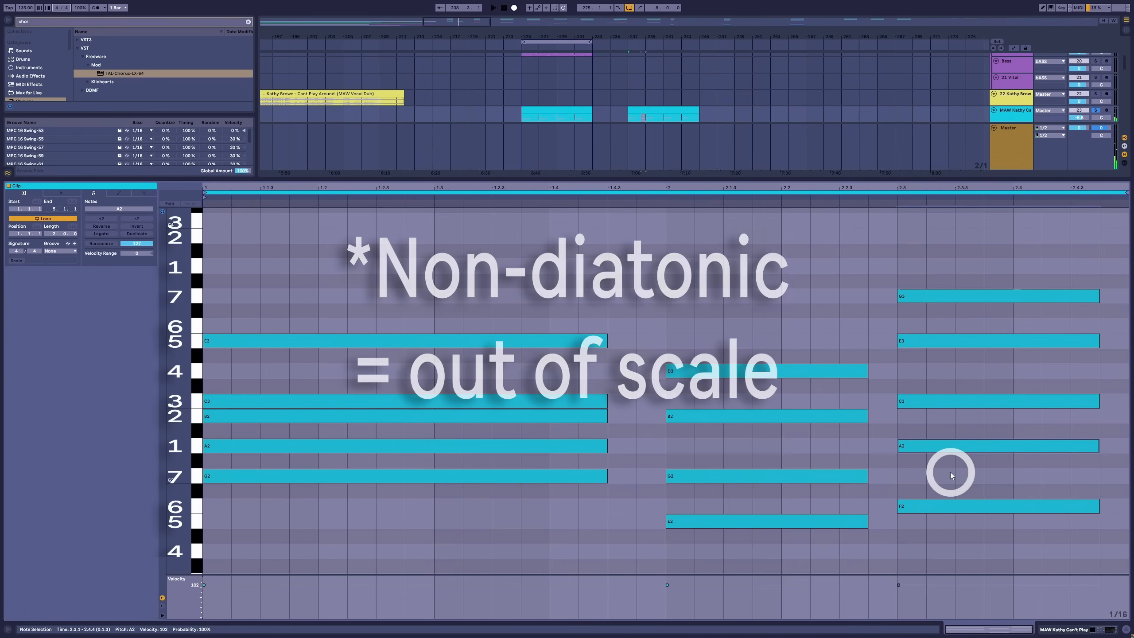
key("Down")
left_click_drag(933, 323, 933, 364)
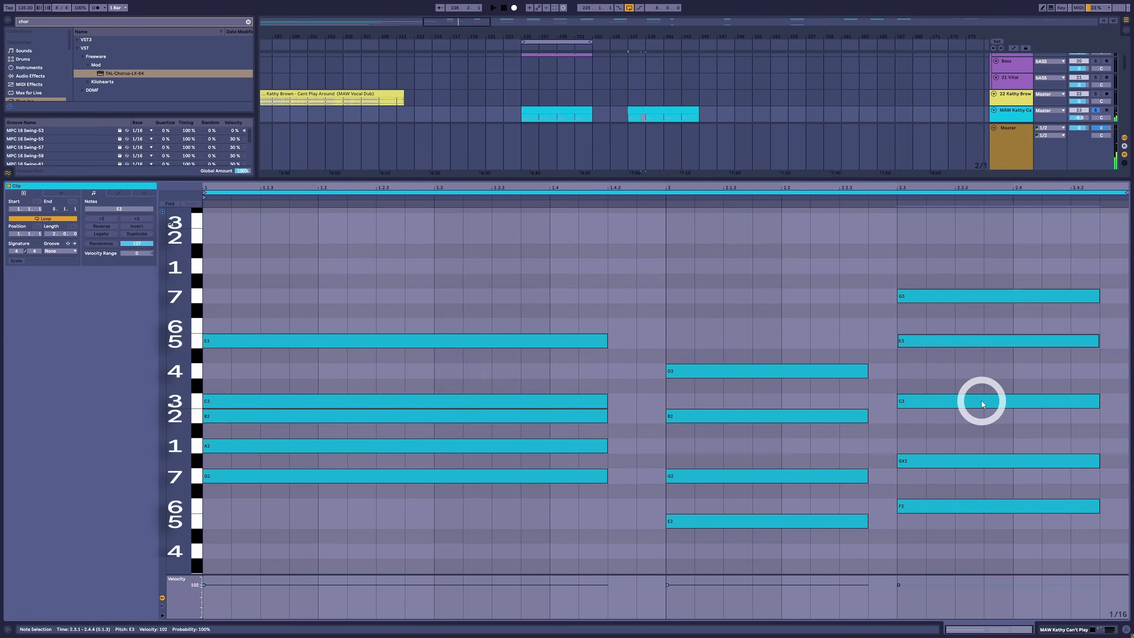
key("Down")
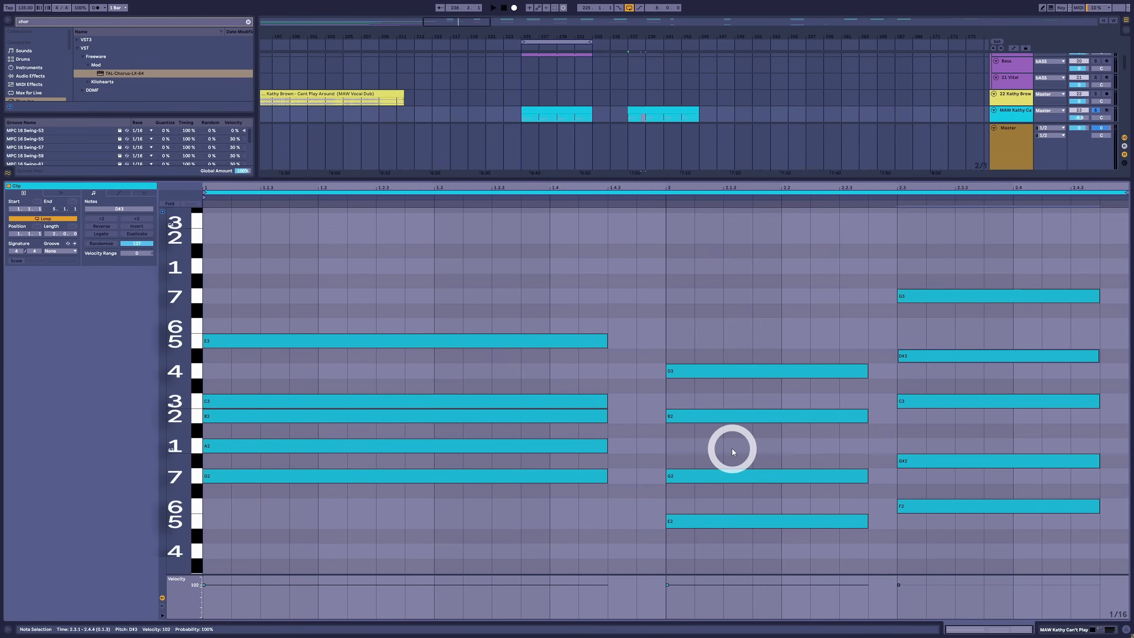
Audition the lower voice movement from G2 in the second chord through G#2 in the third to A2 in the first
left_click(727, 476)
left_click(984, 461)
left_click(568, 444)
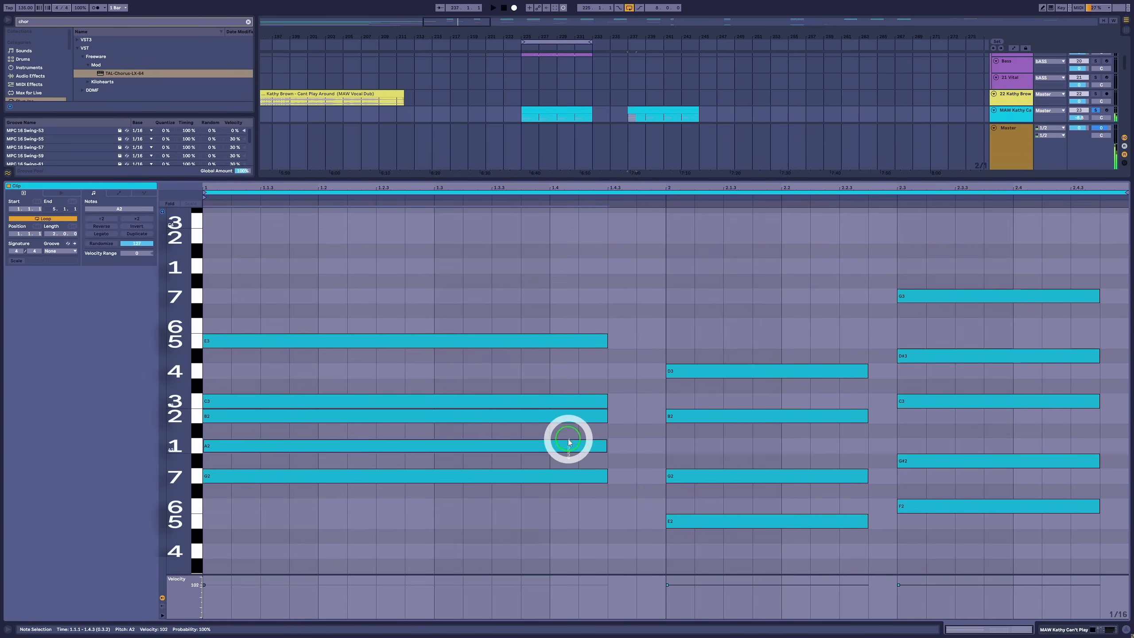
left_click(820, 475)
left_click(964, 462)
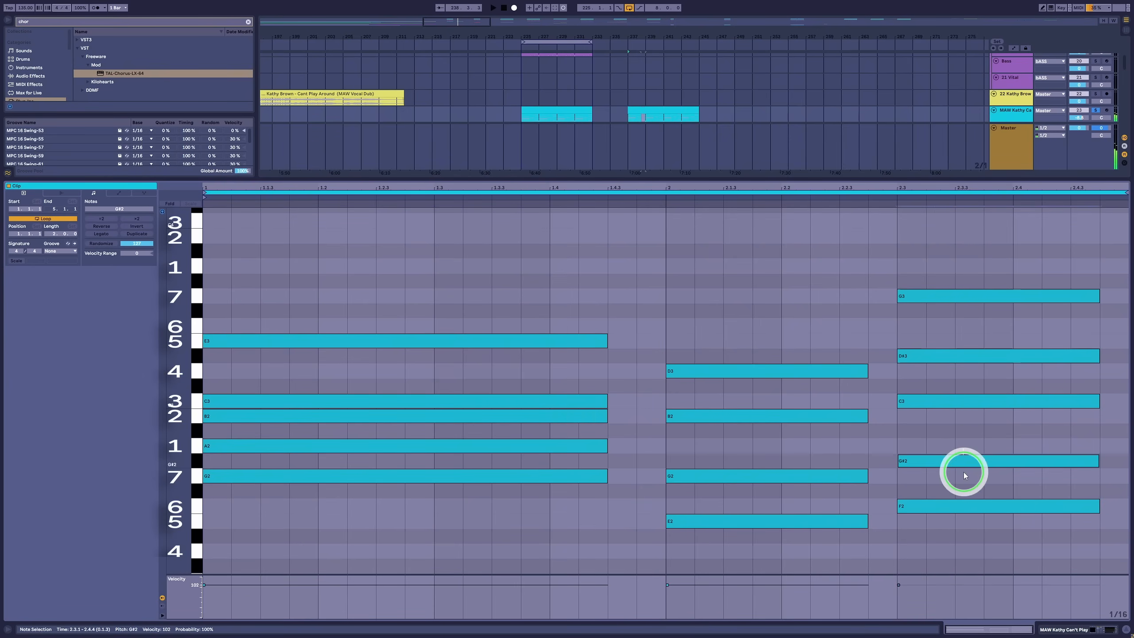
left_click(549, 444)
Audition the upper voice movement D3, D#3, E3 from the second chord through the third to the first, and play the progression
left_click(754, 371)
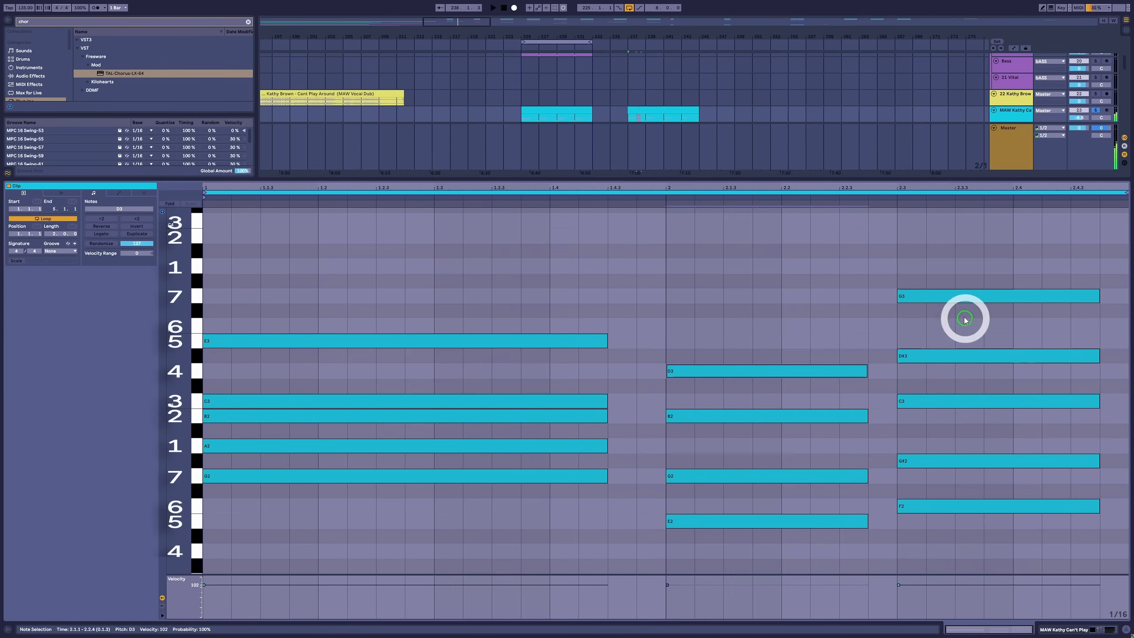
left_click(956, 356)
left_click(503, 343)
left_click(787, 372)
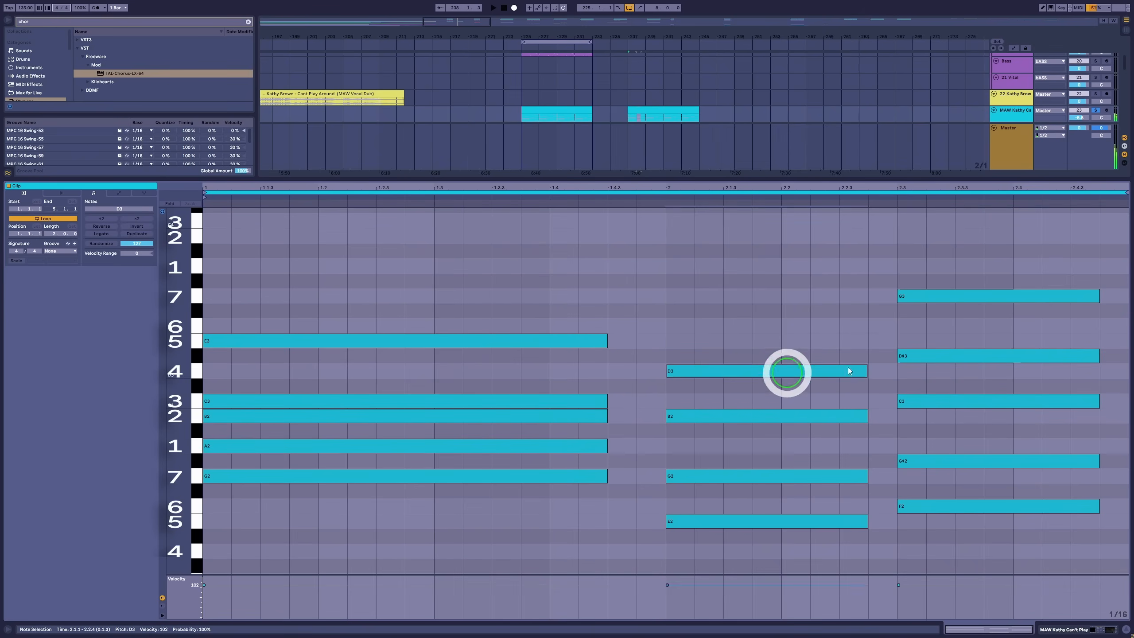
left_click(937, 361)
left_click(567, 341)
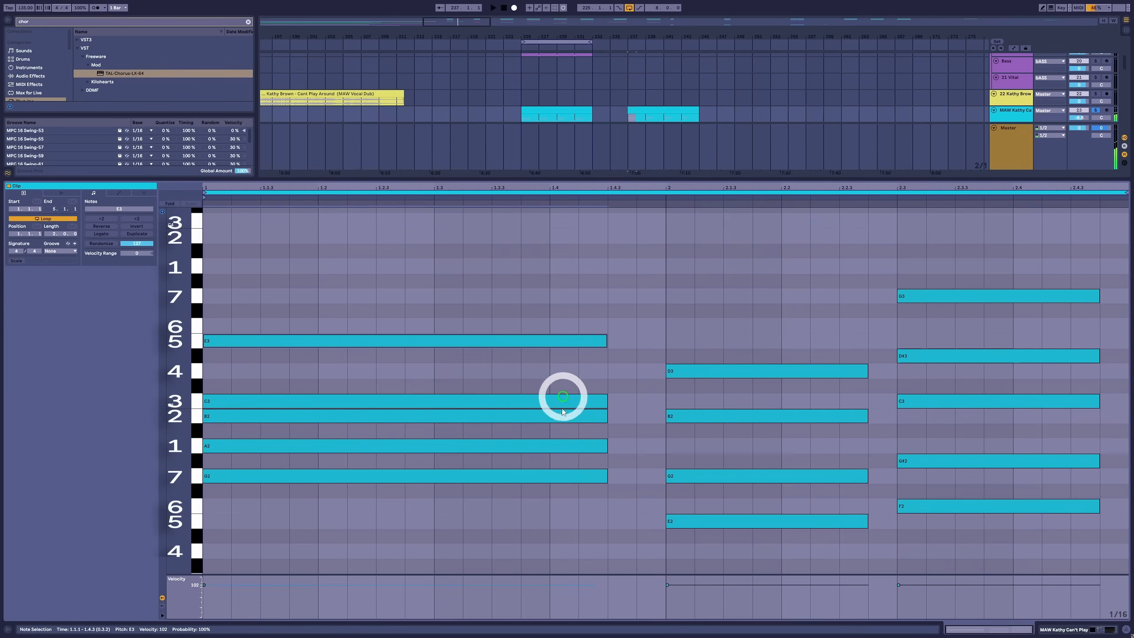
left_click(737, 366)
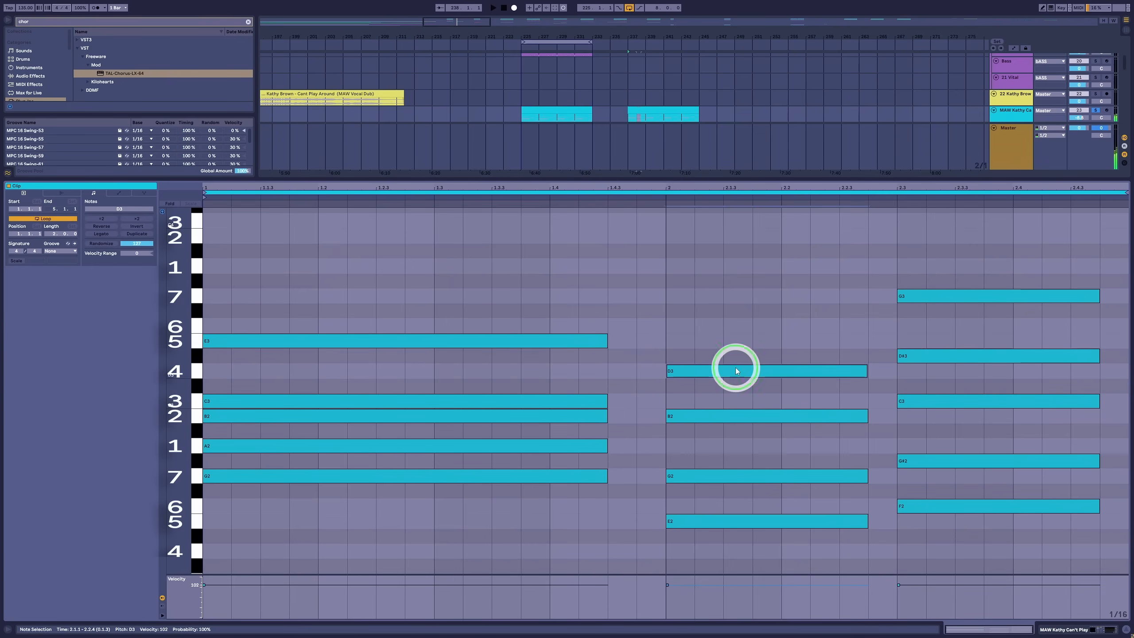
left_click(929, 355)
left_click(419, 343)
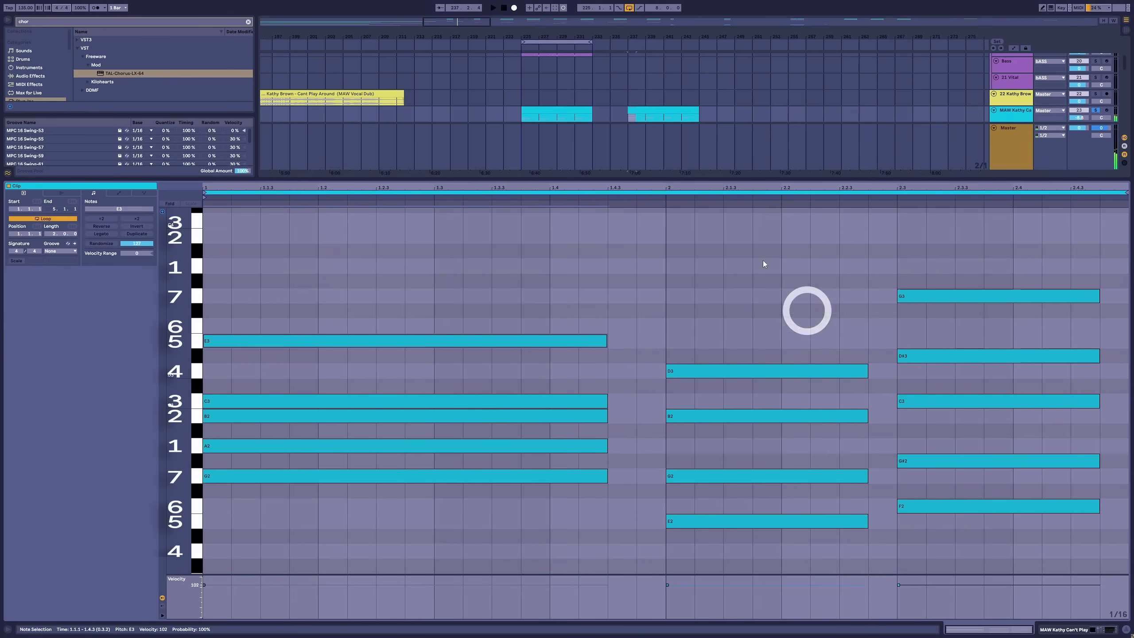
key("space")
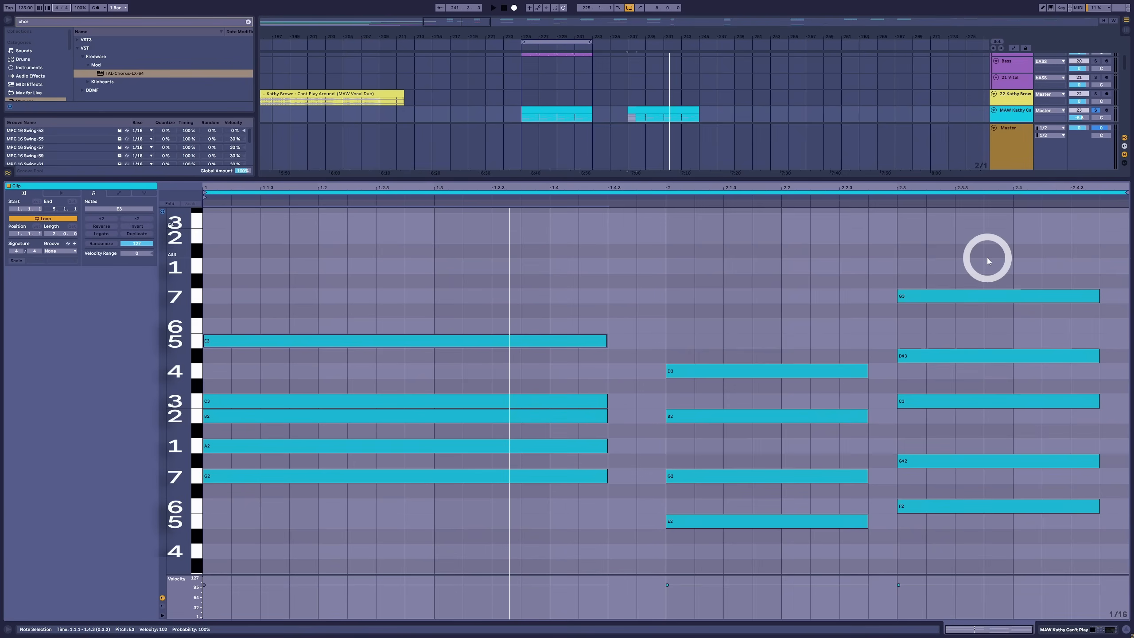
Examine each chord as a whole by selecting all its notes, moving between the third, second and first chords
left_click_drag(984, 238, 999, 616)
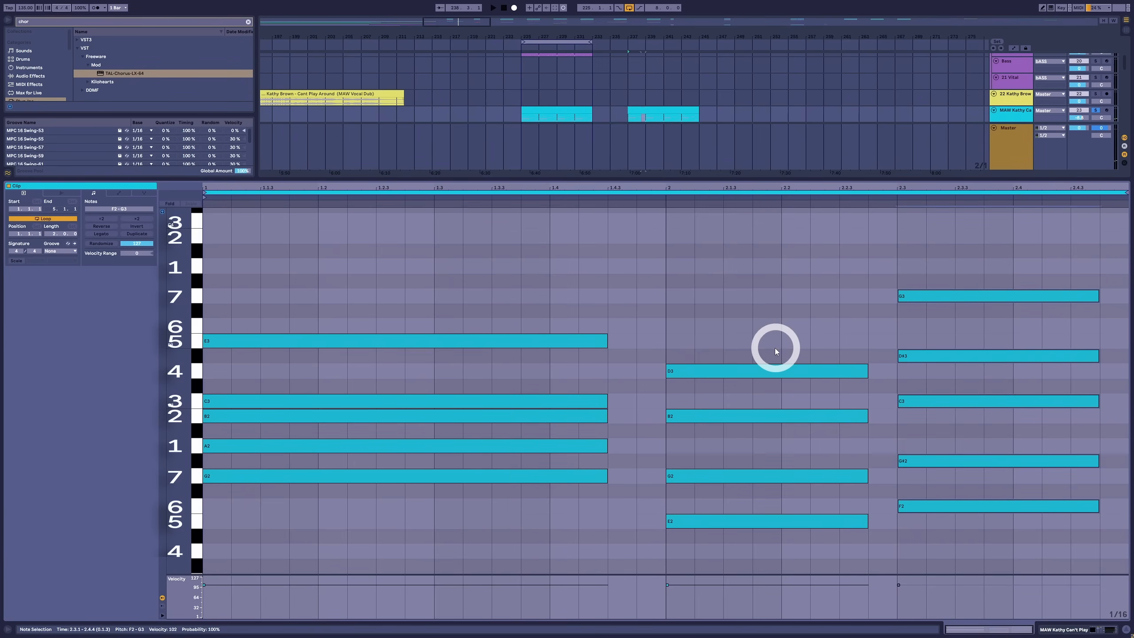
left_click_drag(774, 245, 752, 540)
left_click_drag(961, 221, 956, 567)
left_click_drag(435, 251, 377, 578)
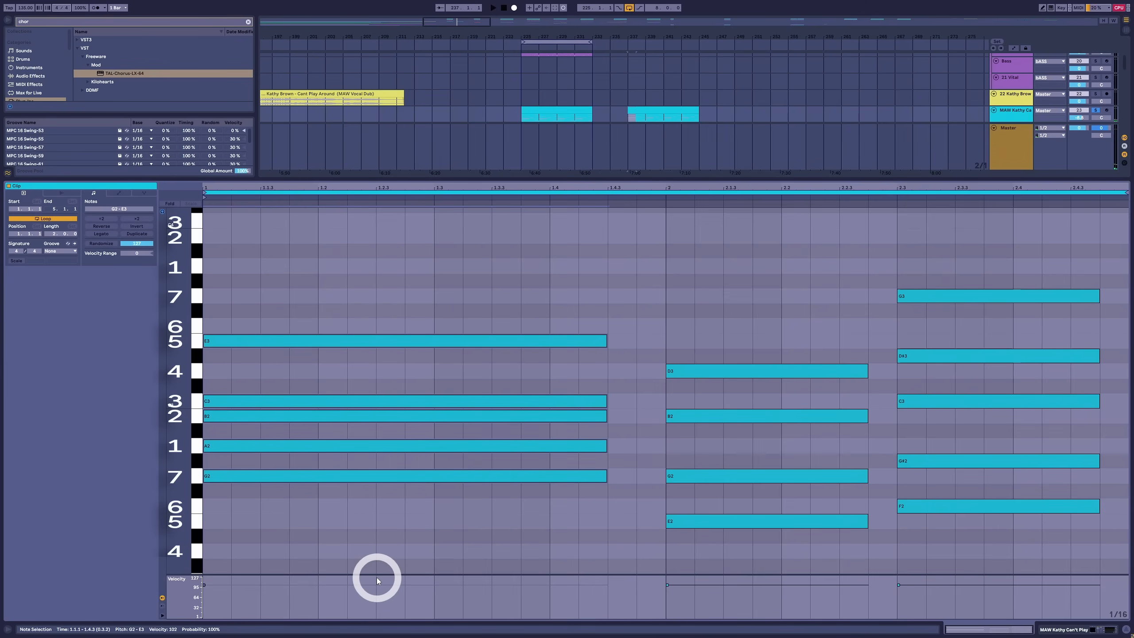
Transpose all three chords down two semitones, check the first chord's G2 root and full voicing, and play the progression
left_click(473, 263)
key("ctrl+a")
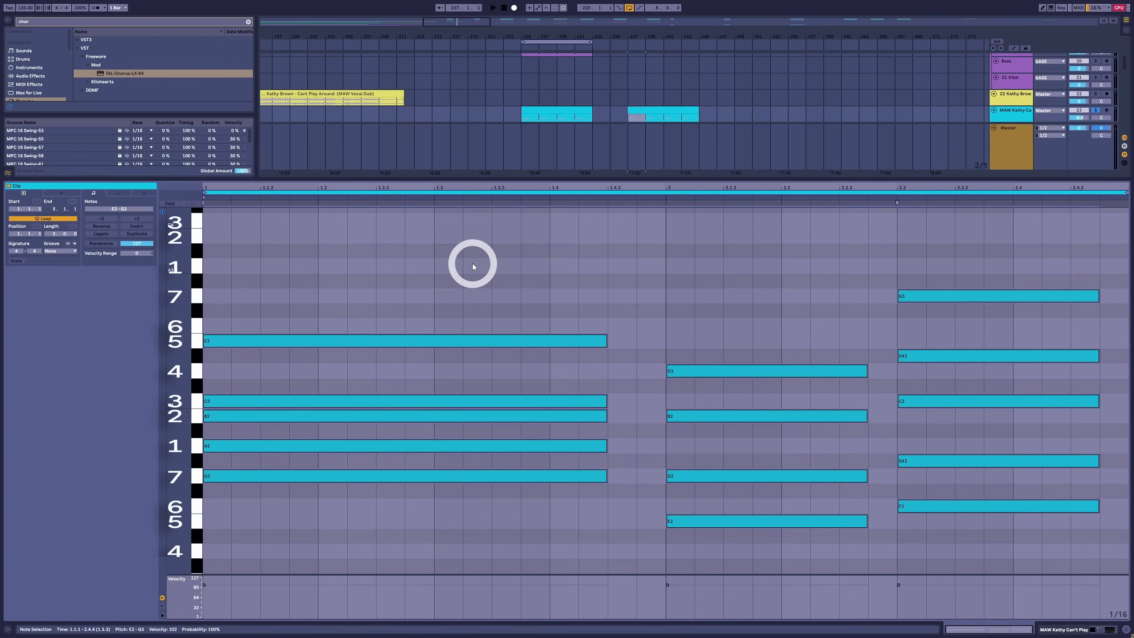
key("Down")
key("Down")
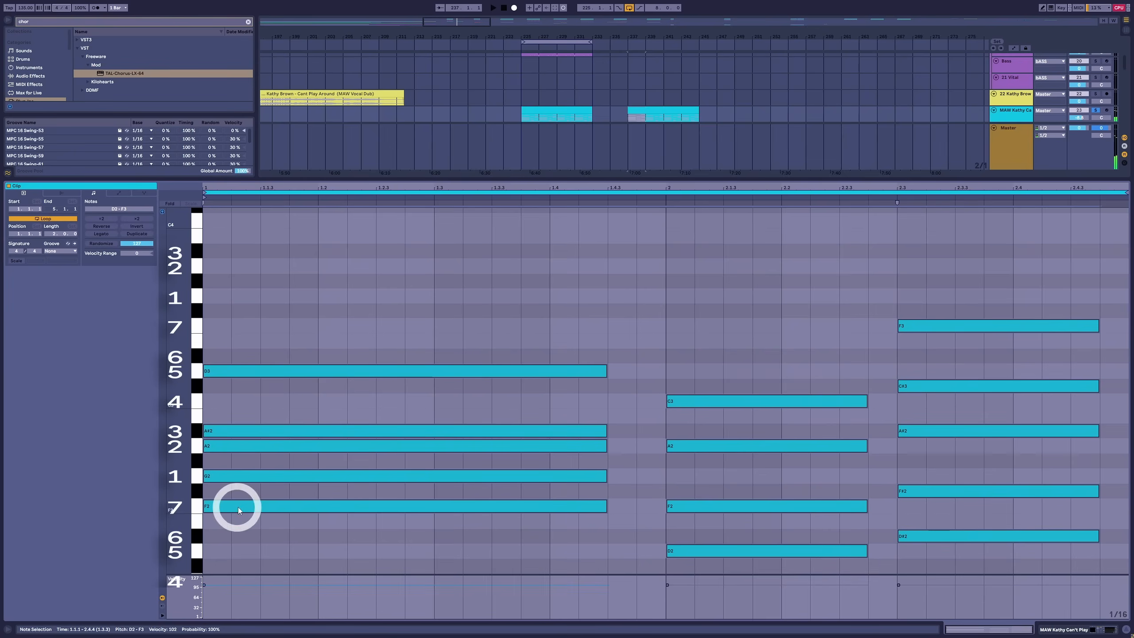
left_click(269, 477)
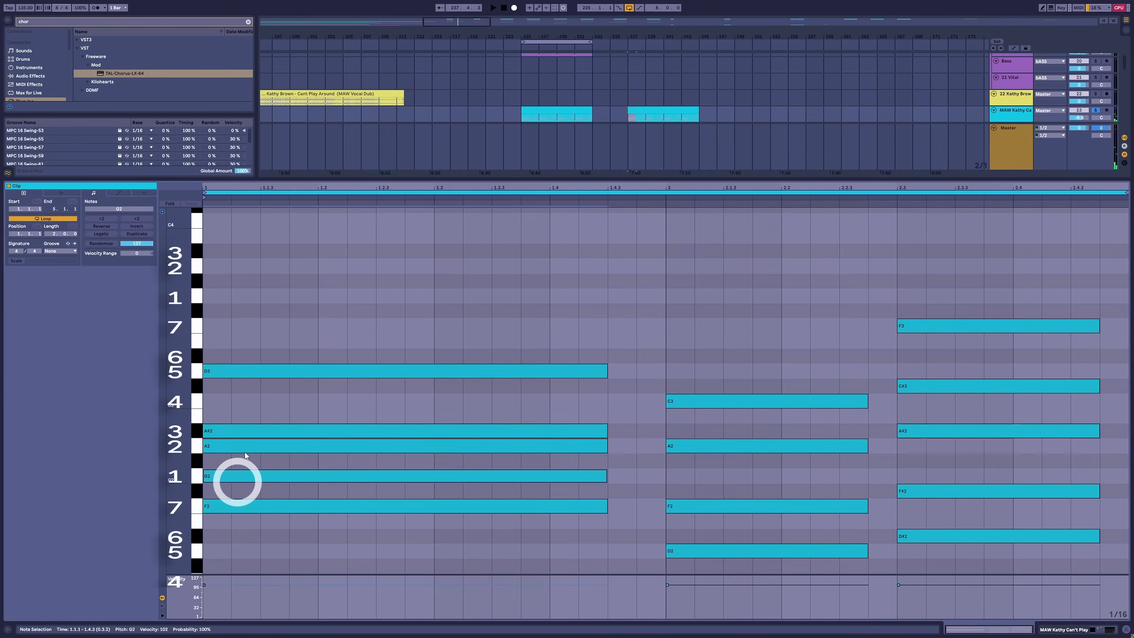
left_click_drag(264, 307, 266, 549)
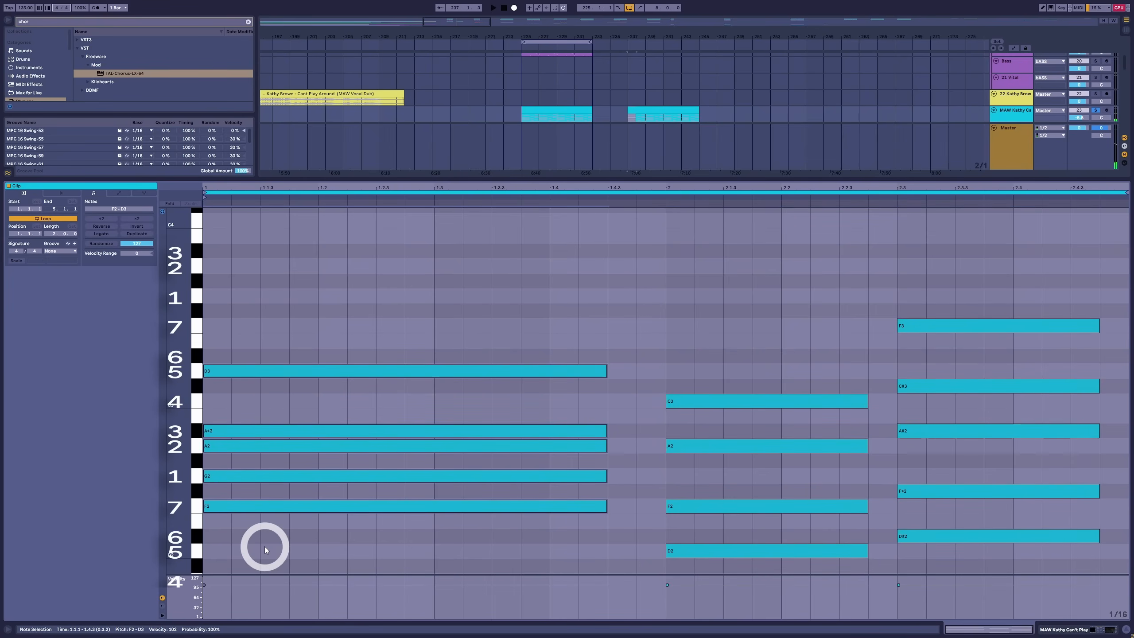
key("space")
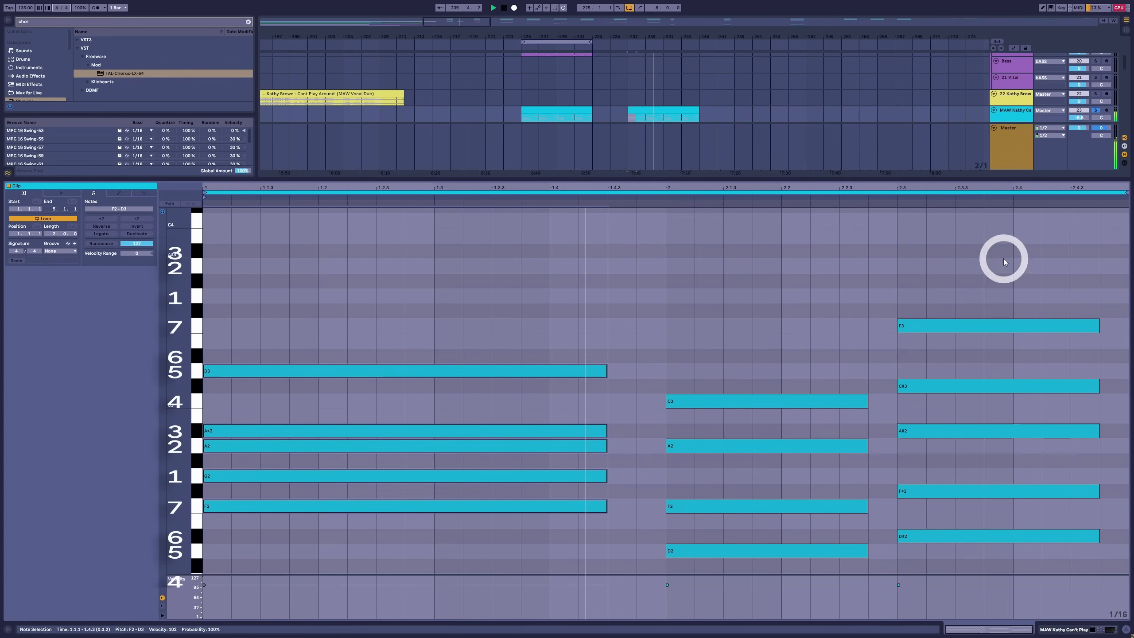
Toggle solo on the MAW Kathy Can't Play track and select its earlier clip in the arrangement
left_click(1094, 110)
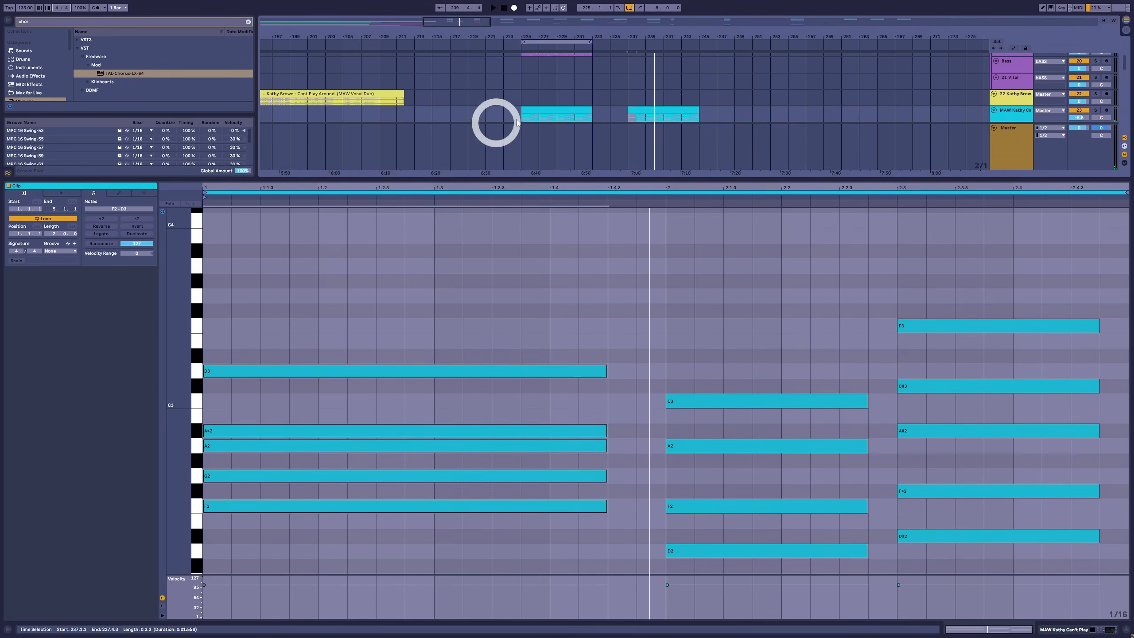
left_click(550, 115)
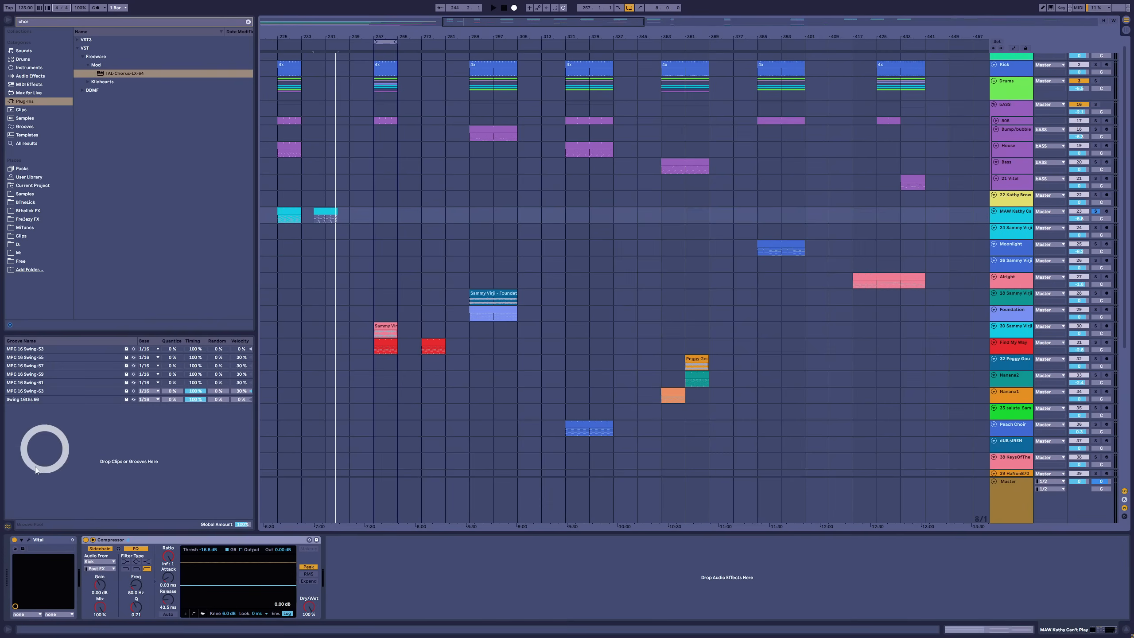
Open the track's Vital synth, switch off oscillator 2, and check the chorus effect settings before closing the plugin window
left_click(18, 538)
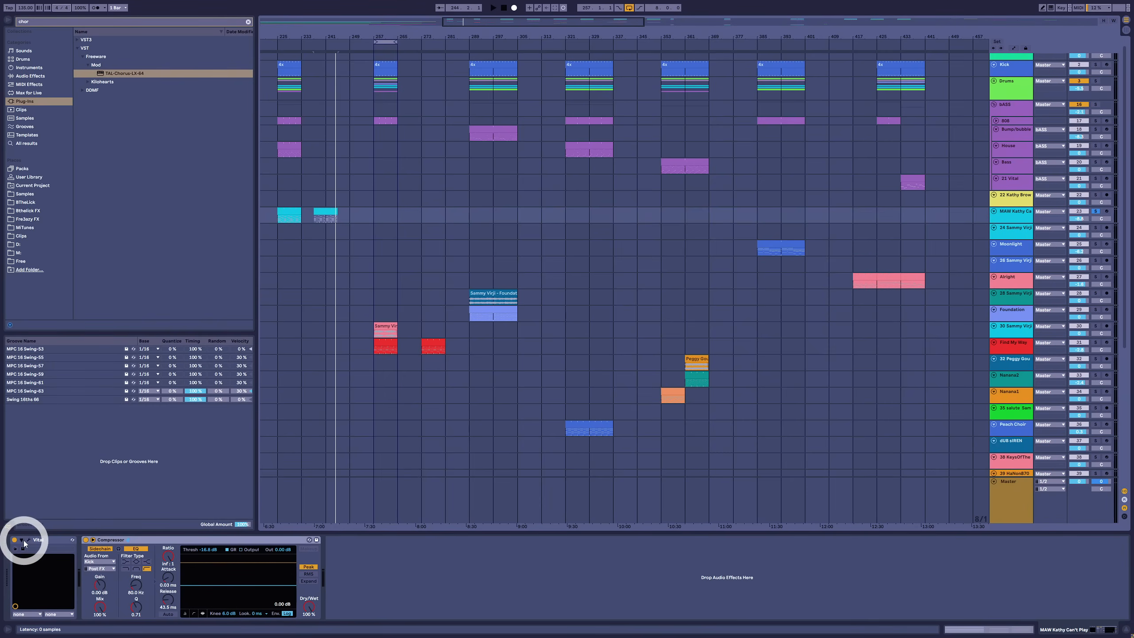
left_click(28, 539)
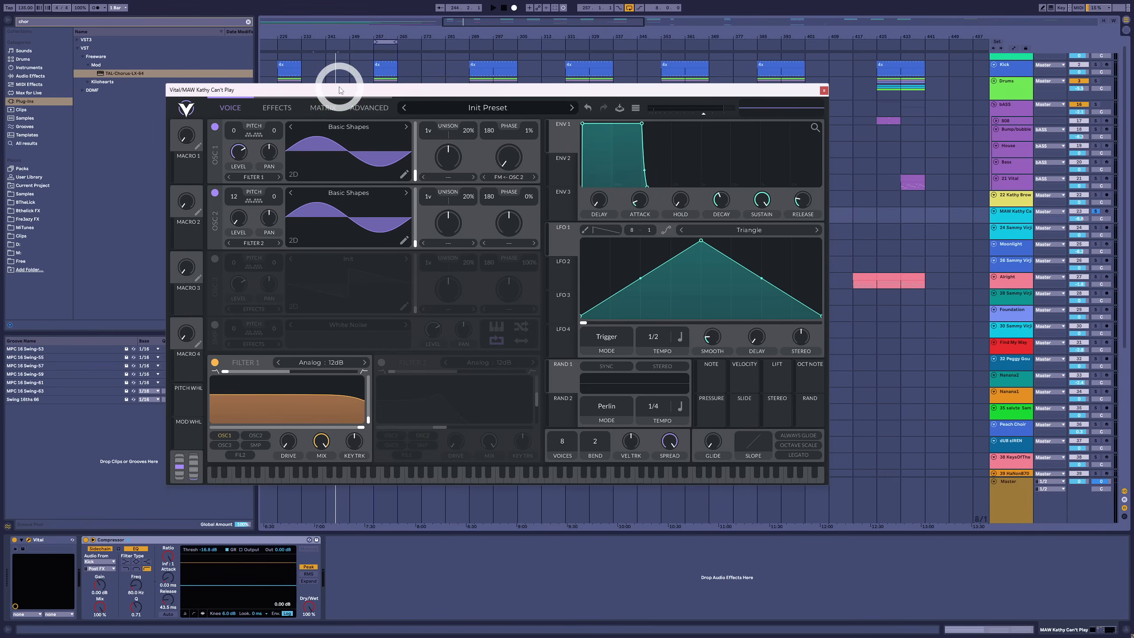
left_click_drag(339, 90, 337, 129)
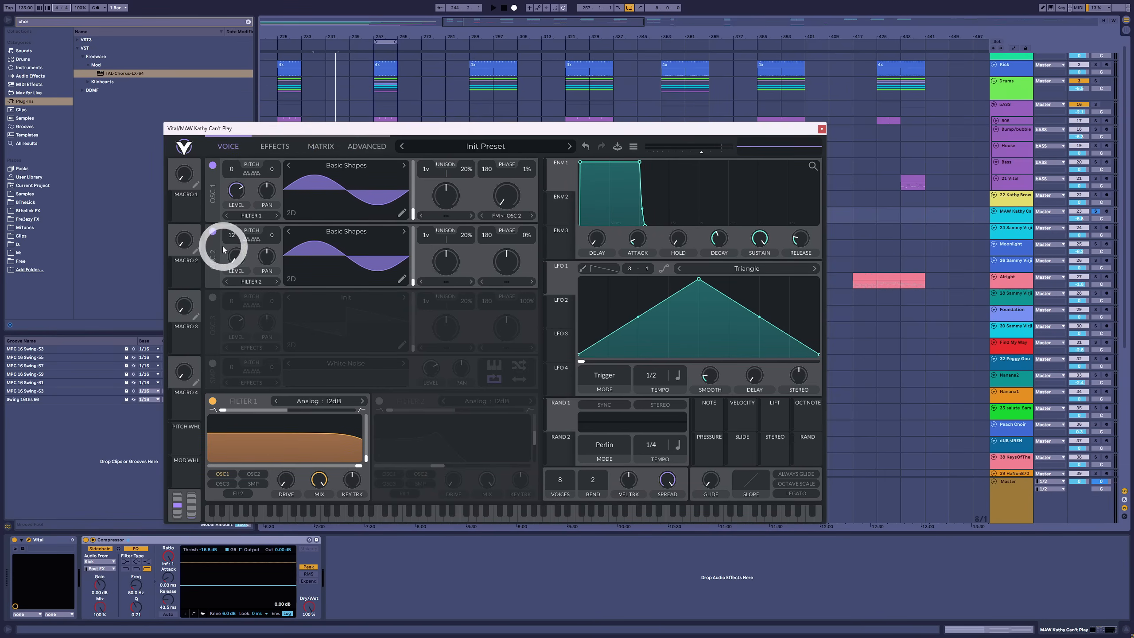
left_click(213, 231)
left_click(273, 146)
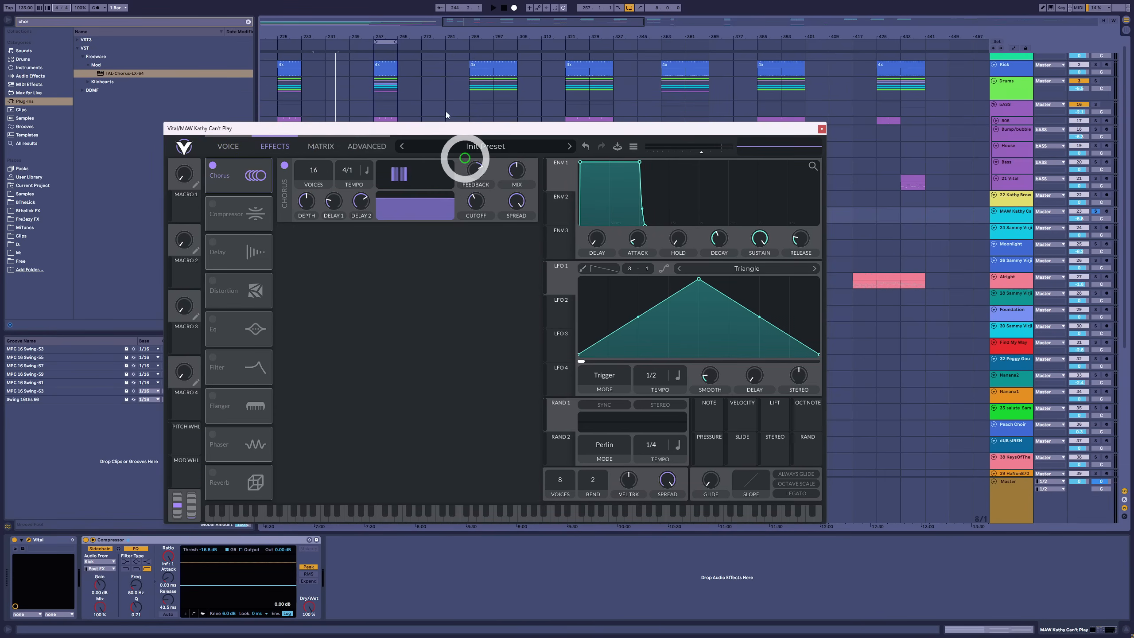
left_click(824, 129)
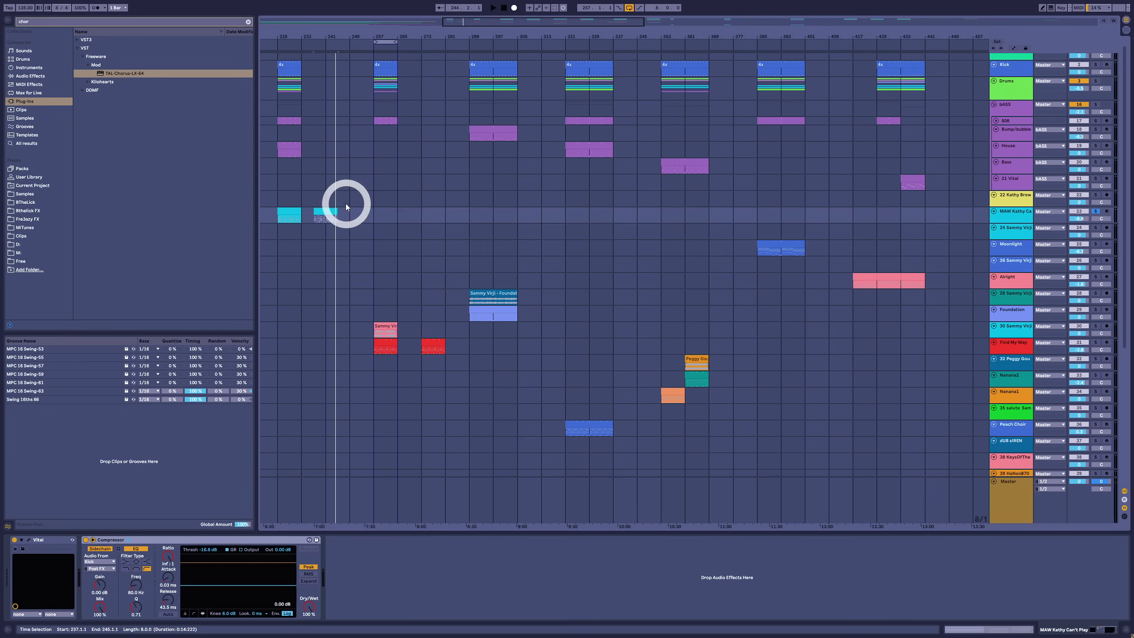
Play the chord clip at bar 237, and select the Moonlight and Find My Way clips for comparison
left_click(330, 212)
key("space")
key("space")
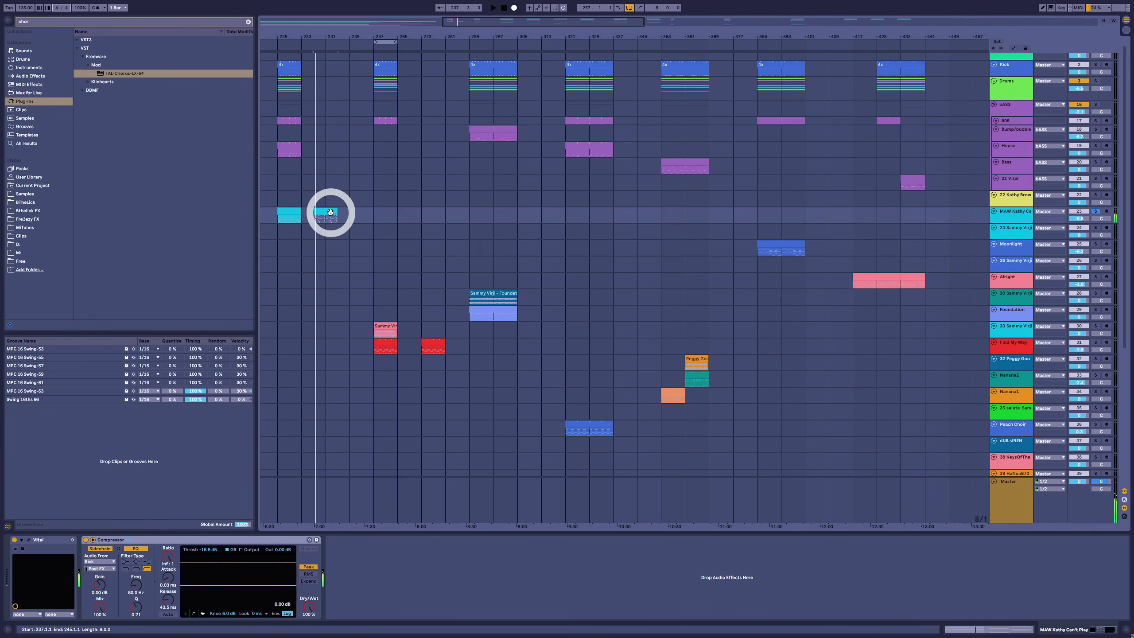
left_click(784, 246)
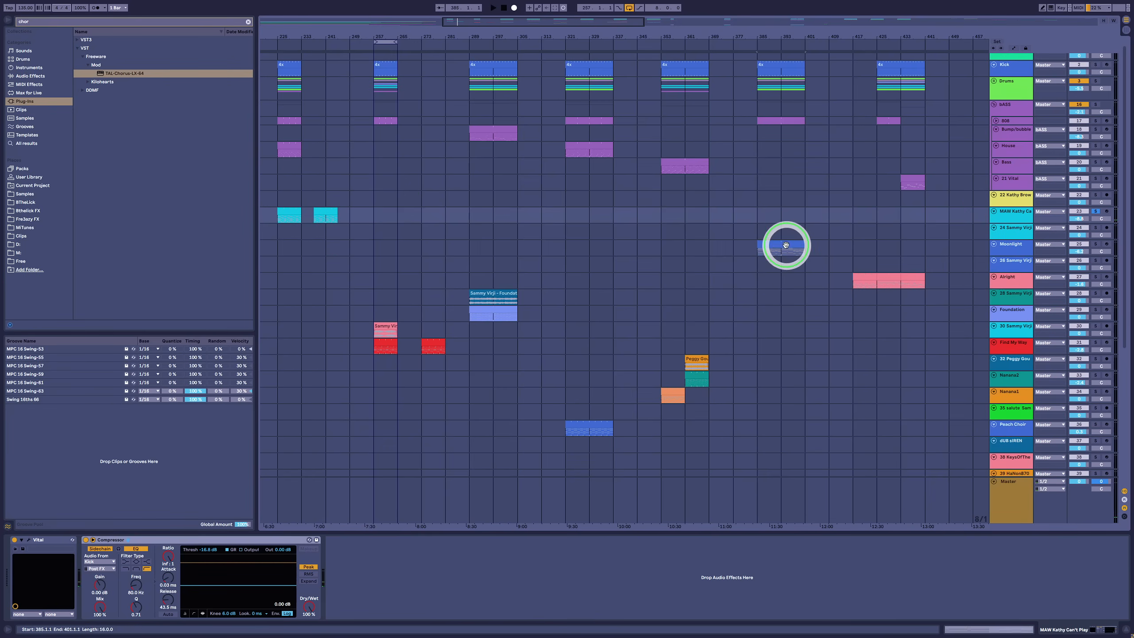
left_click(377, 349)
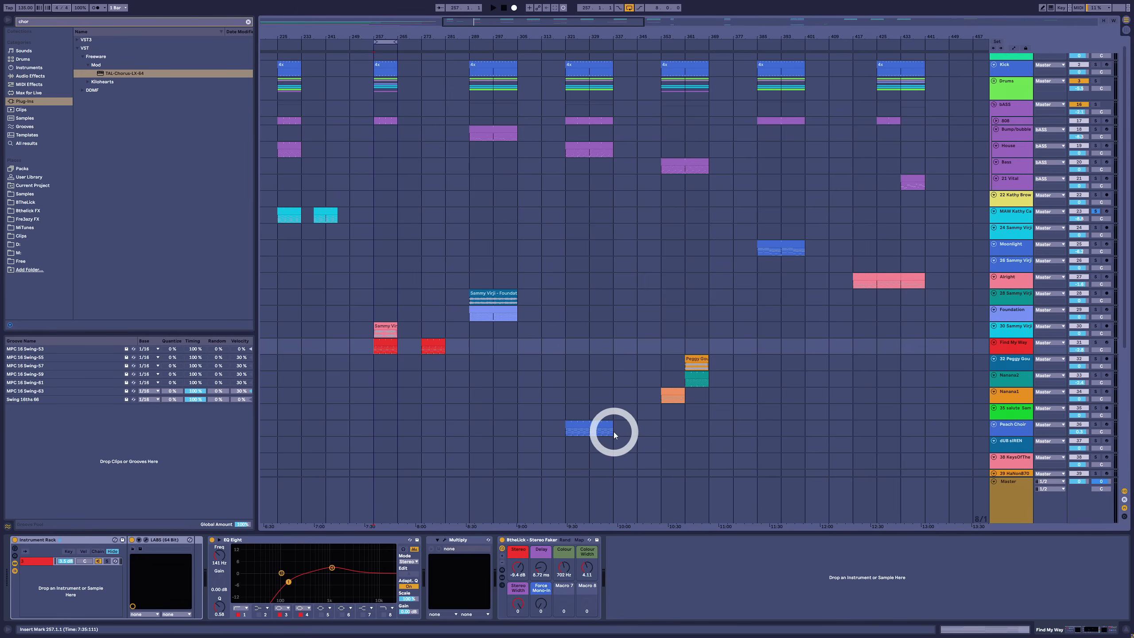
left_click(383, 340)
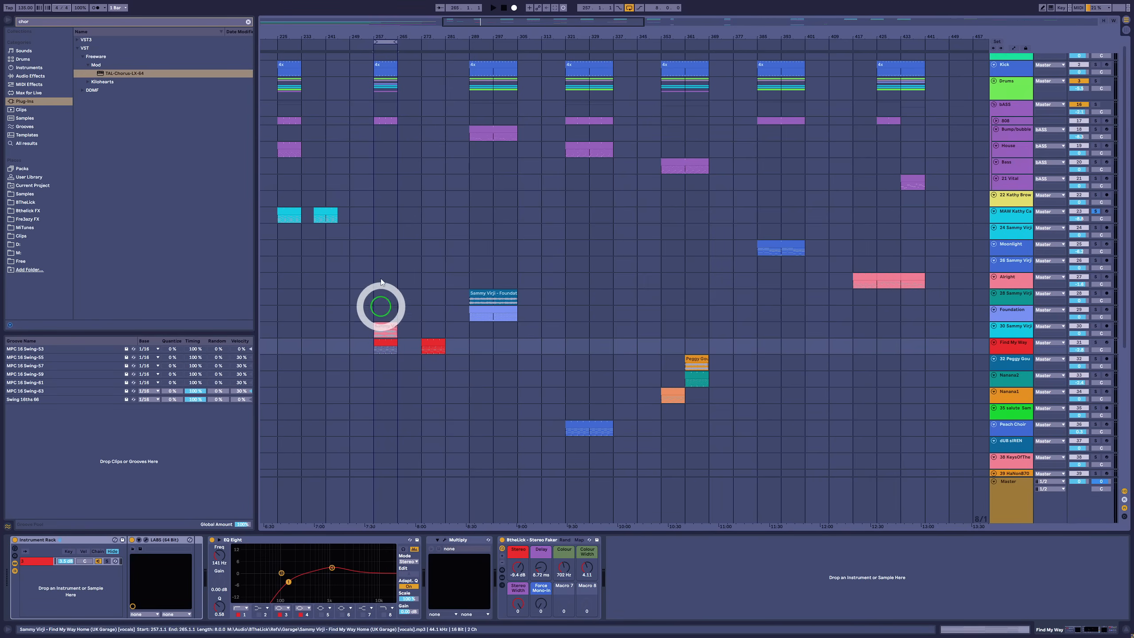
Reopen Vital on the chord track, turn oscillator 2 on and lower its level while the chord clip plays
left_click(332, 209)
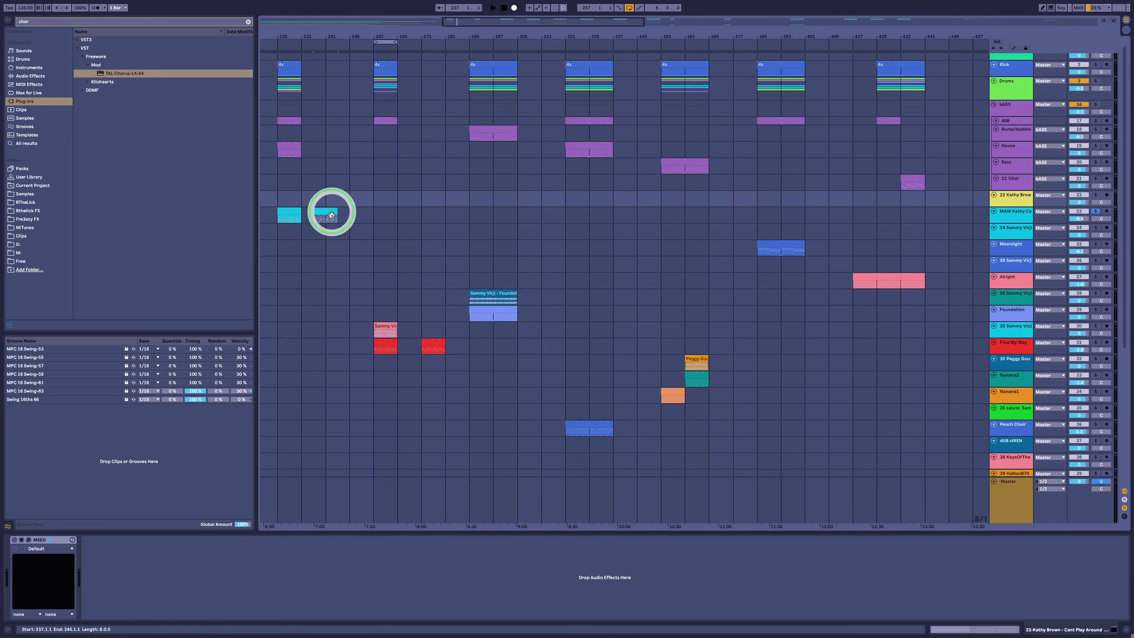
left_click(51, 550)
left_click(30, 539)
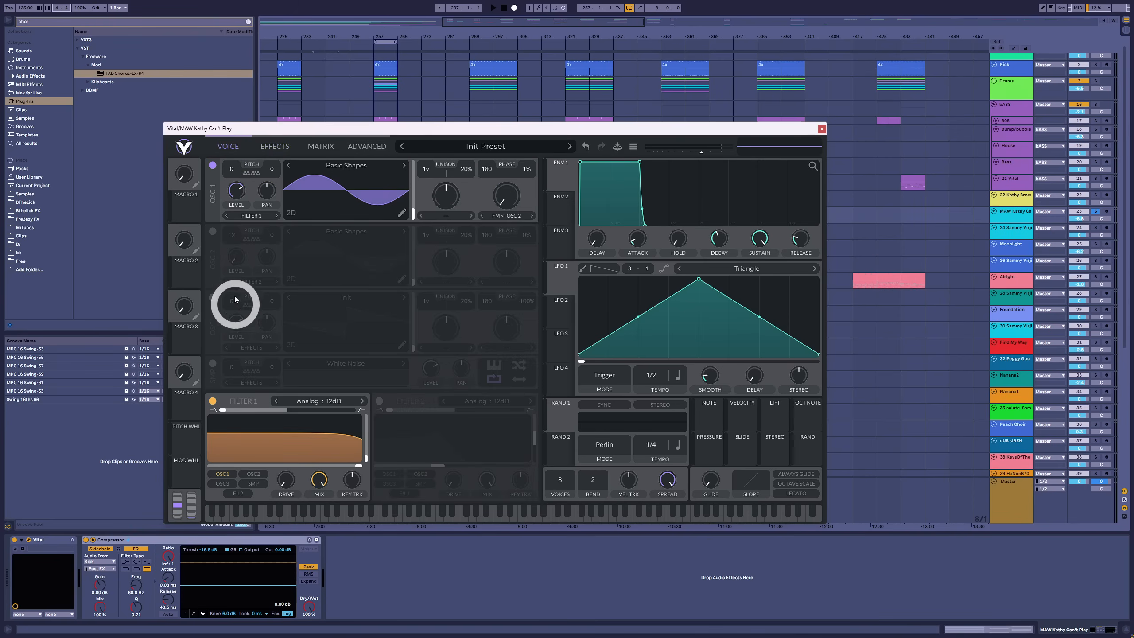
left_click(213, 231)
key("space")
mouse_move(234, 256)
left_mouse_down()
mouse_move(237, 217)
mouse_move(236, 270)
left_mouse_up()
key("space")
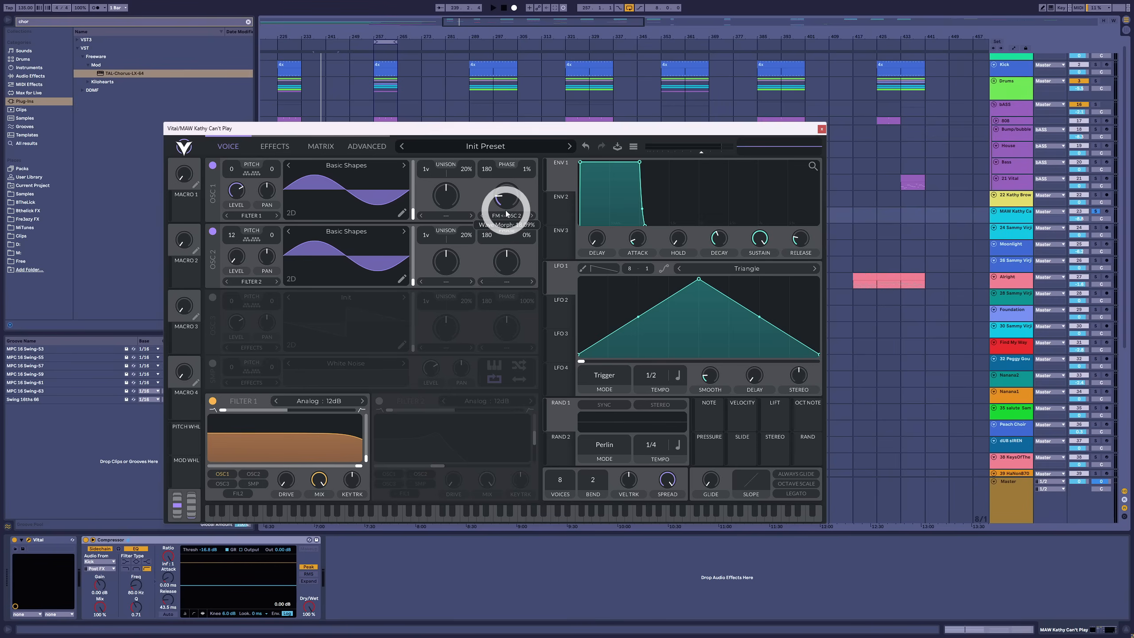
Adjust the amount of oscillator 1's FM from oscillator 2 while the chords play, and close the Vital window
key("space")
left_click_drag(507, 213, 498, 199)
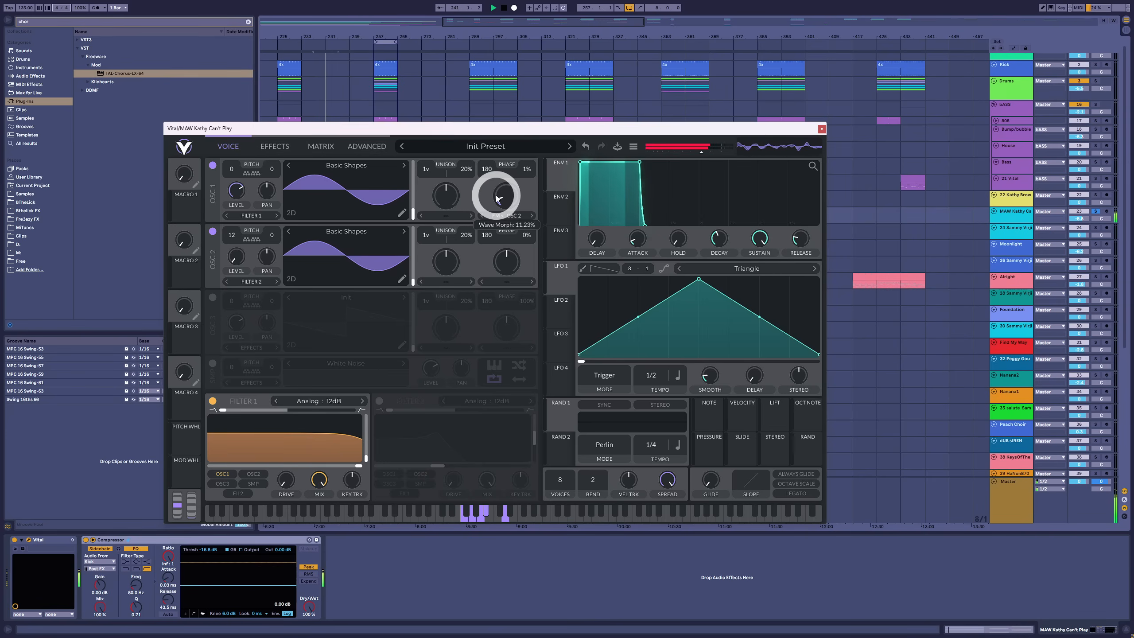
left_click_drag(496, 196, 500, 217)
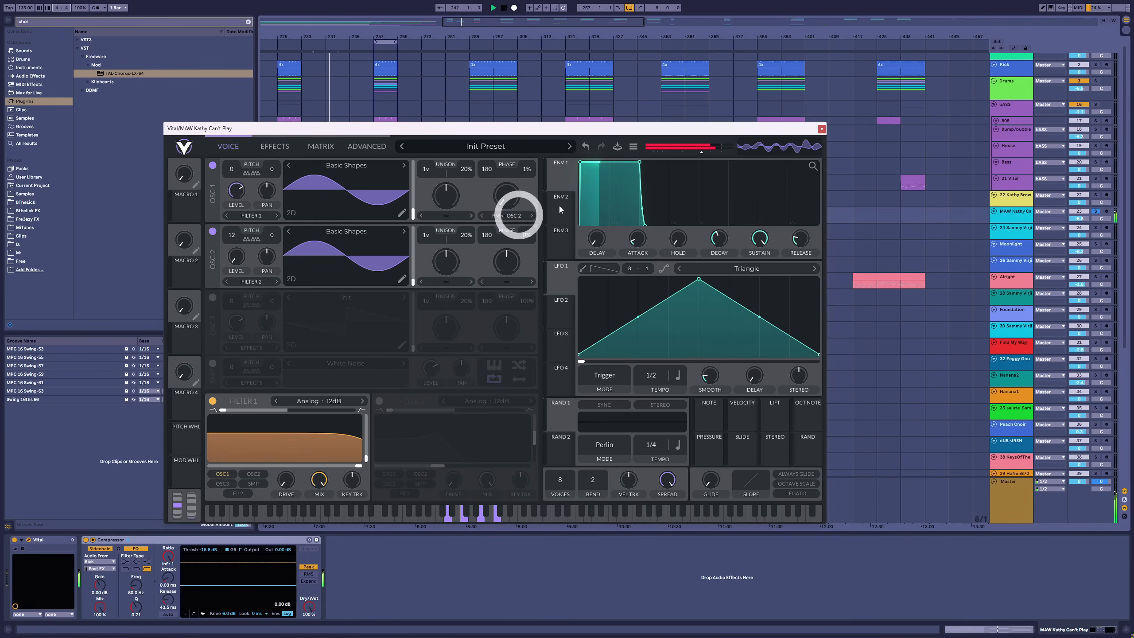
left_click(821, 129)
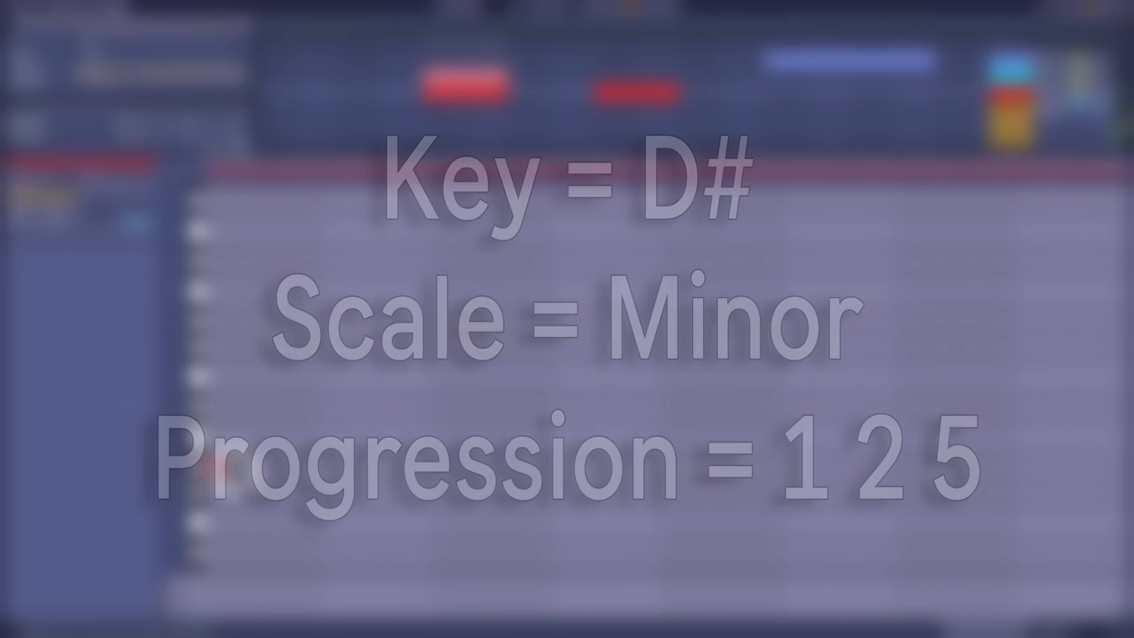
Draw the root notes of a 1-2-5 progression: a long A2 in bar 1, B2 at bar 2 and E3 at 2.3
left_click(331, 469)
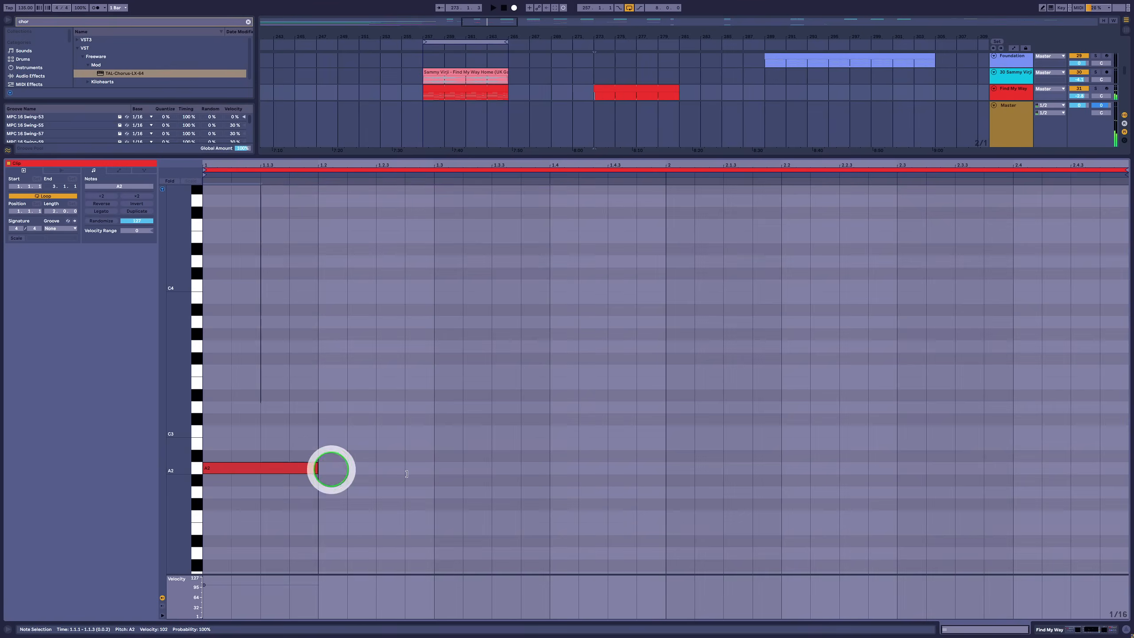
left_click_drag(406, 473, 602, 498)
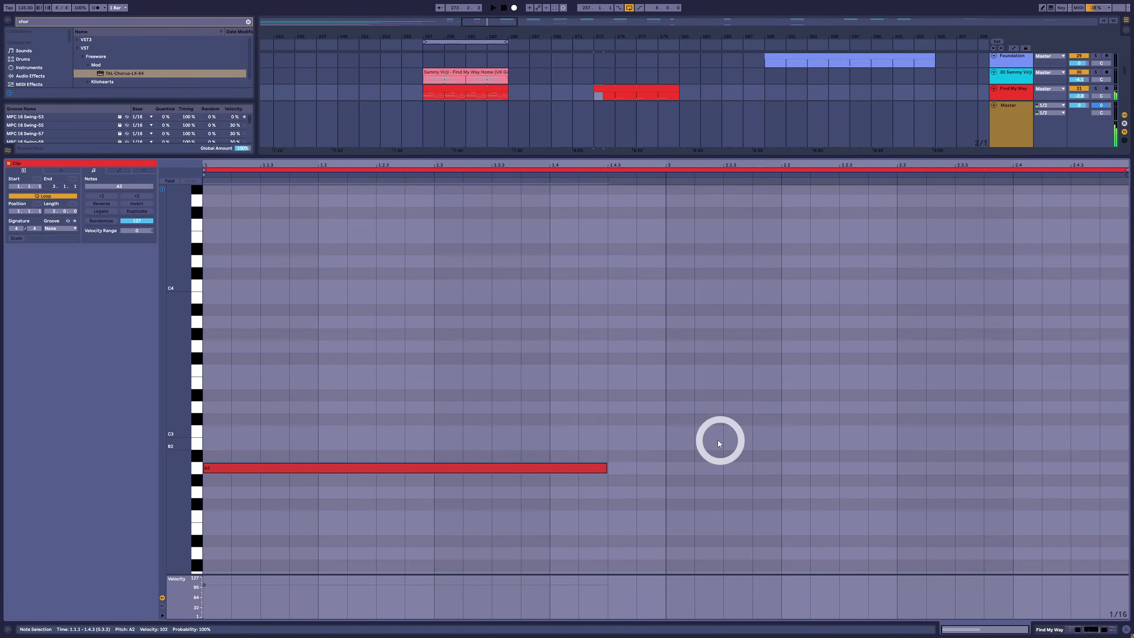
left_click(695, 444)
double_click(692, 445)
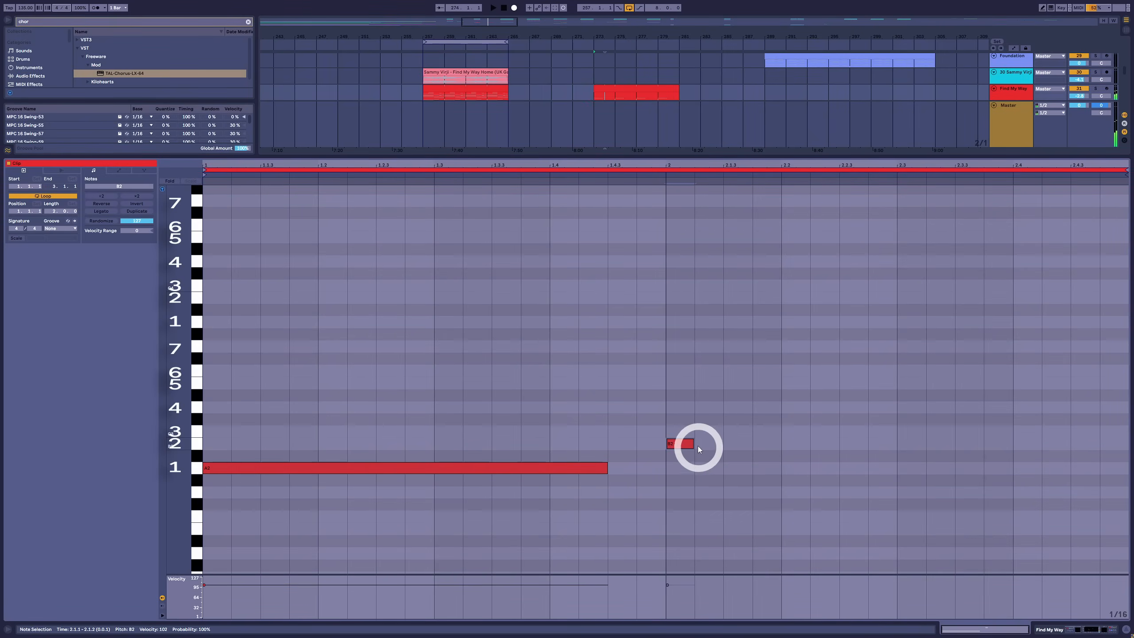
left_click_drag(692, 445, 880, 446)
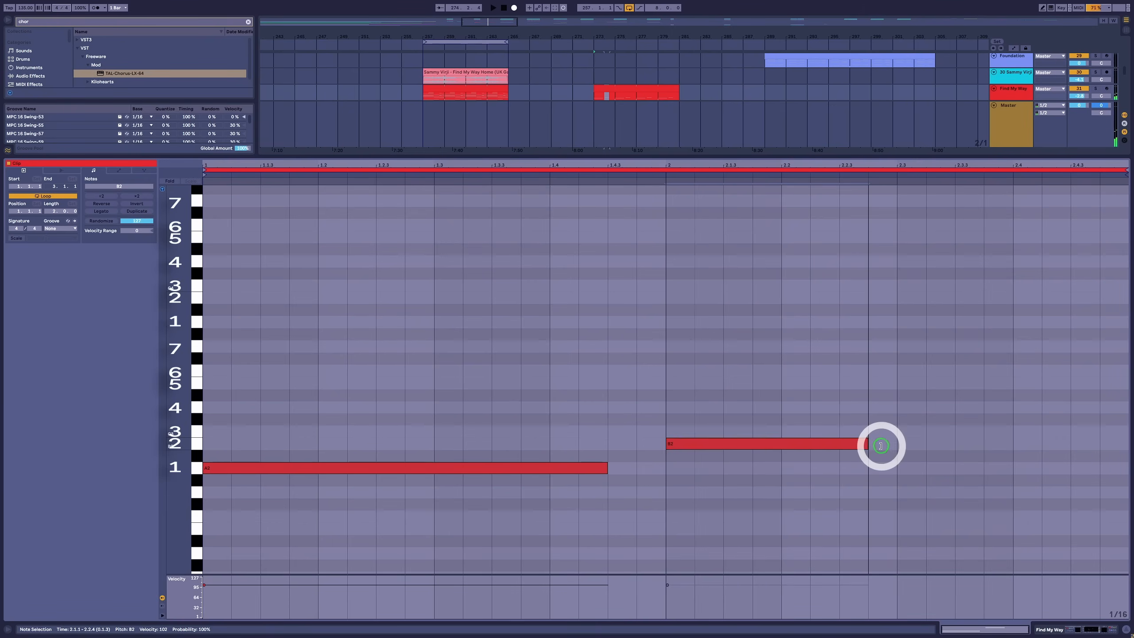
double_click(916, 382)
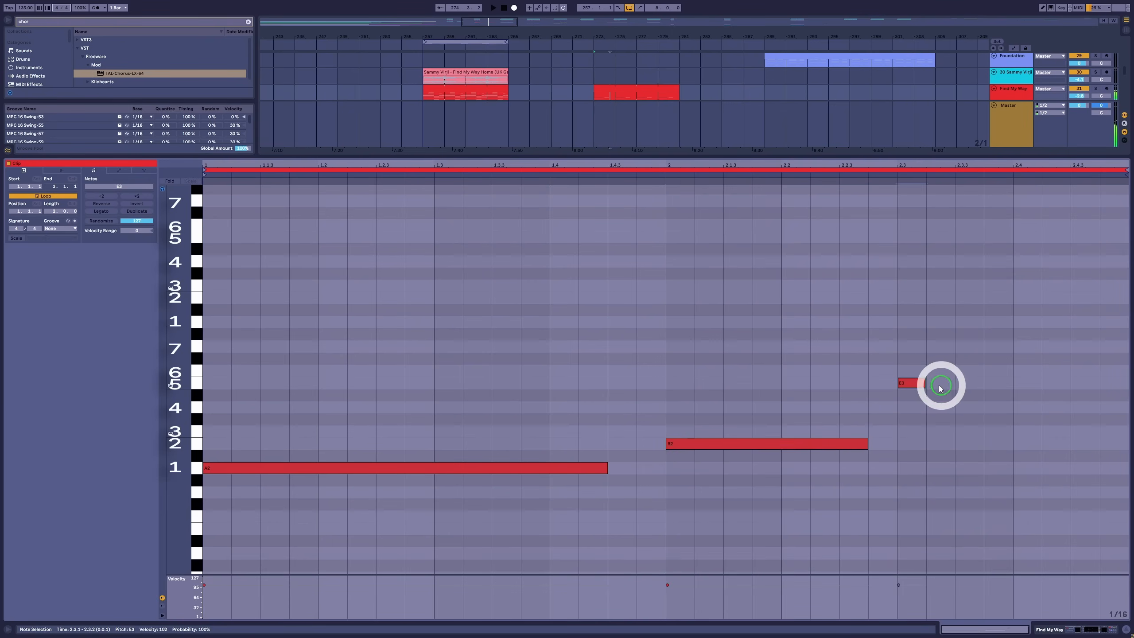
left_click_drag(926, 385, 1099, 383)
Stack thirds and fifths on the three roots to form triads, using F3 as the second chord's diminished fifth
left_click(683, 521)
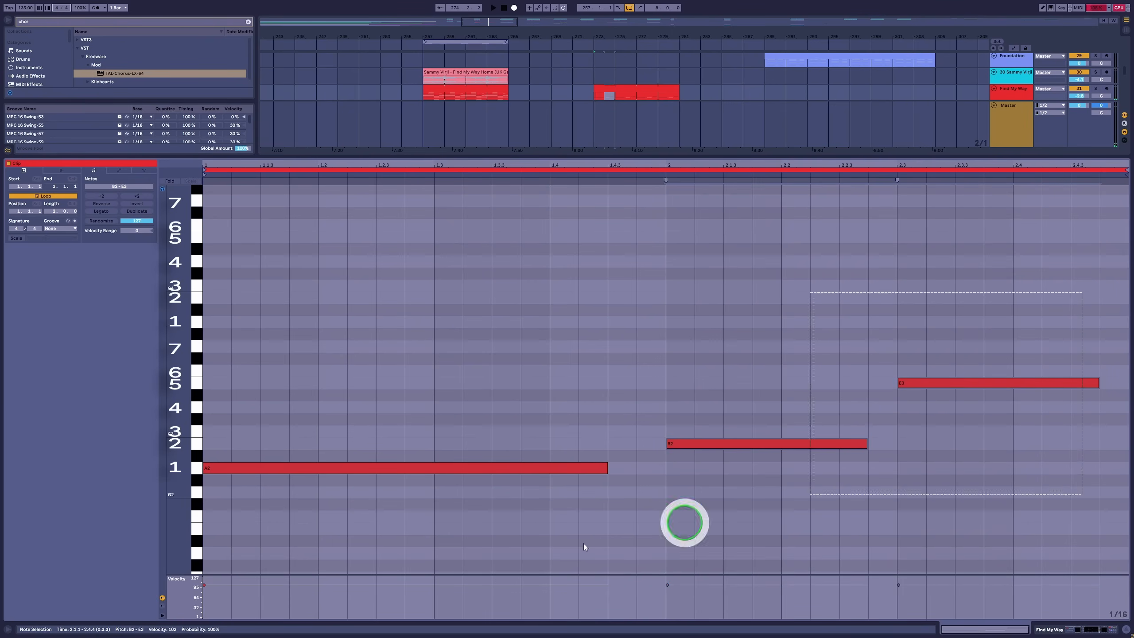
left_click(196, 461)
left_click_drag(221, 469, 234, 388)
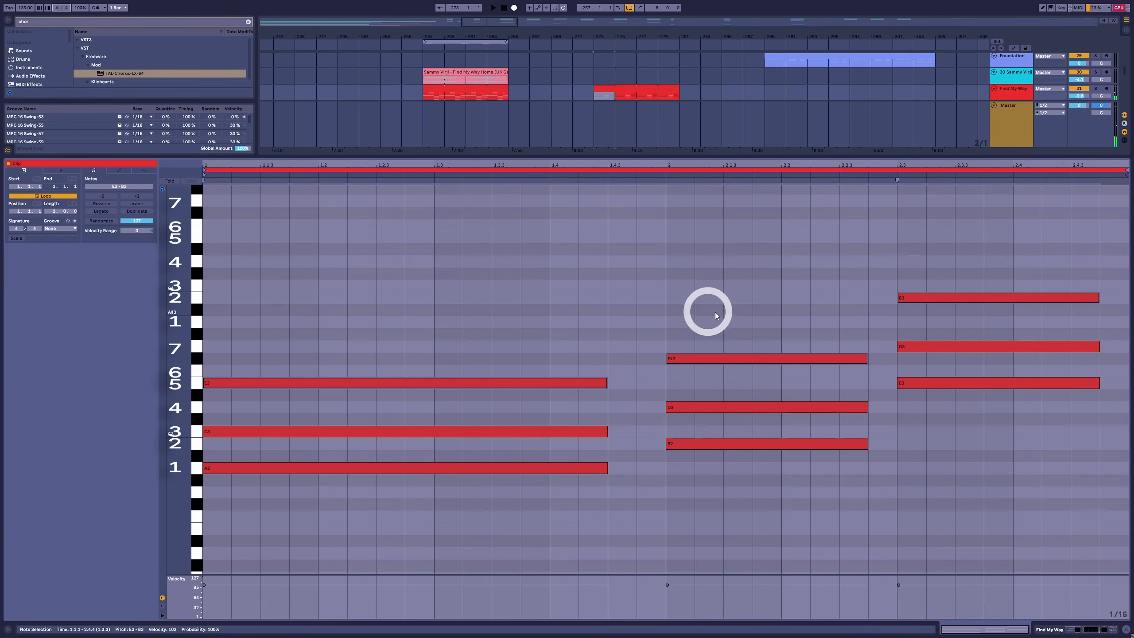
left_click_drag(717, 314, 709, 355)
key("Down")
left_click(947, 364)
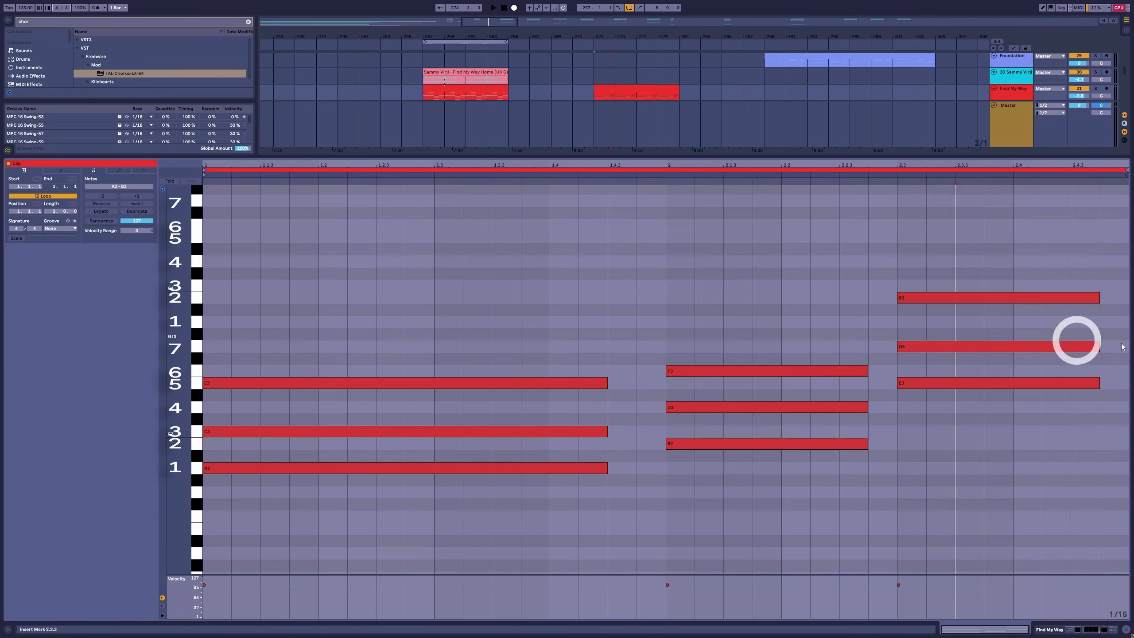
Add G3 and B3 to the first chord, D4 and F4 to the third chord, and the seventh A3 to the second chord
left_click_drag(318, 388, 306, 299)
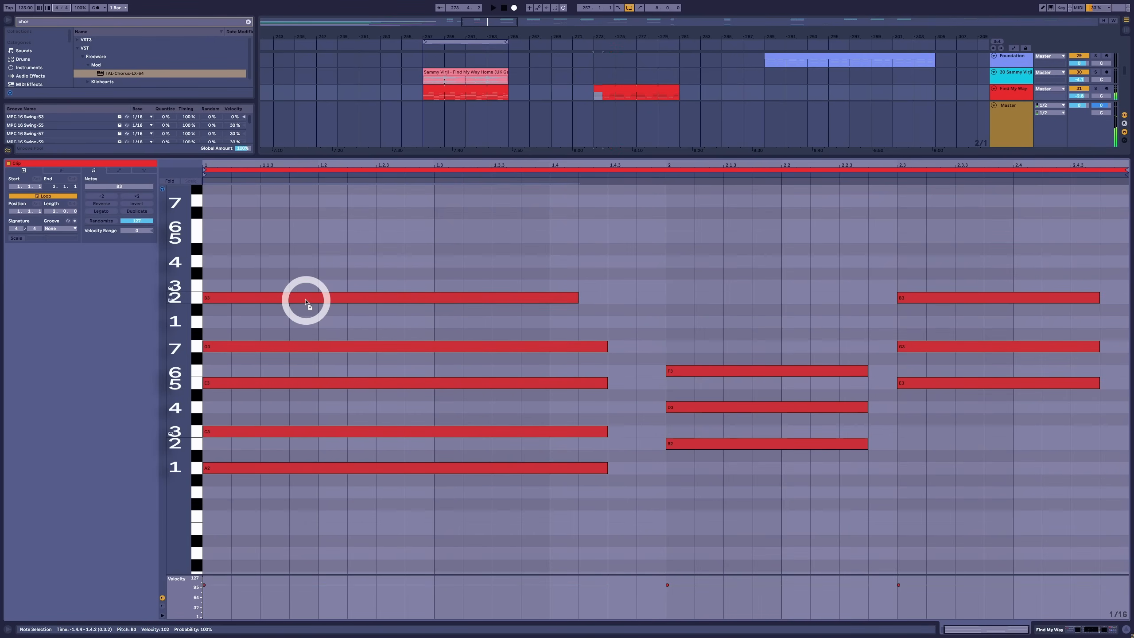
left_click_drag(938, 299, 949, 428)
left_click(699, 358)
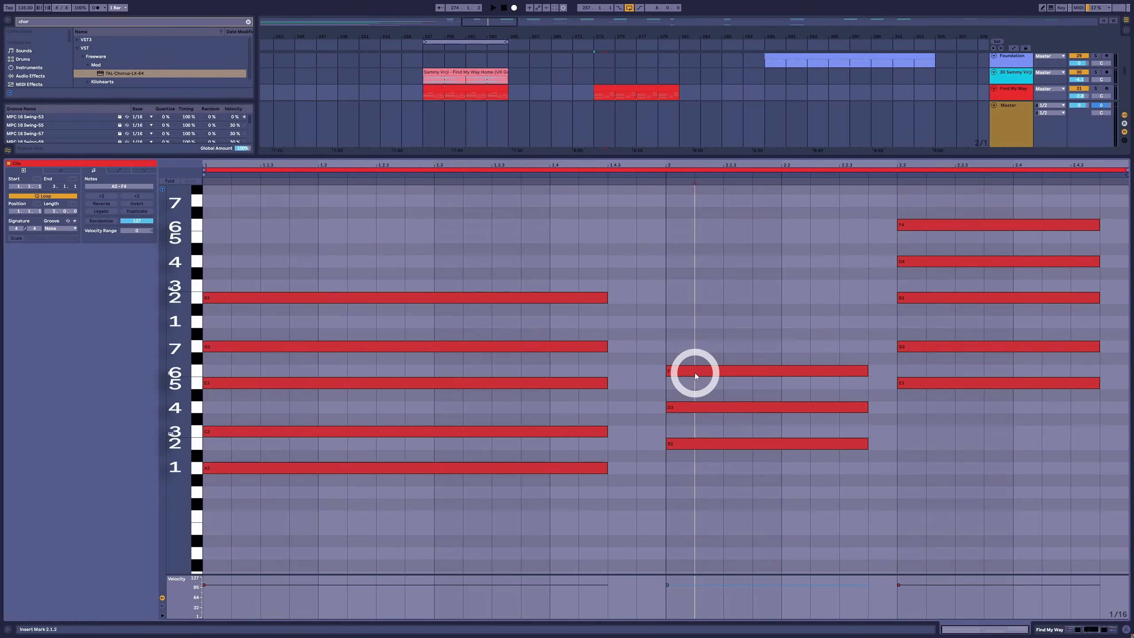
left_click(694, 372)
left_click_drag(695, 372, 701, 324)
left_click_drag(749, 260, 754, 522)
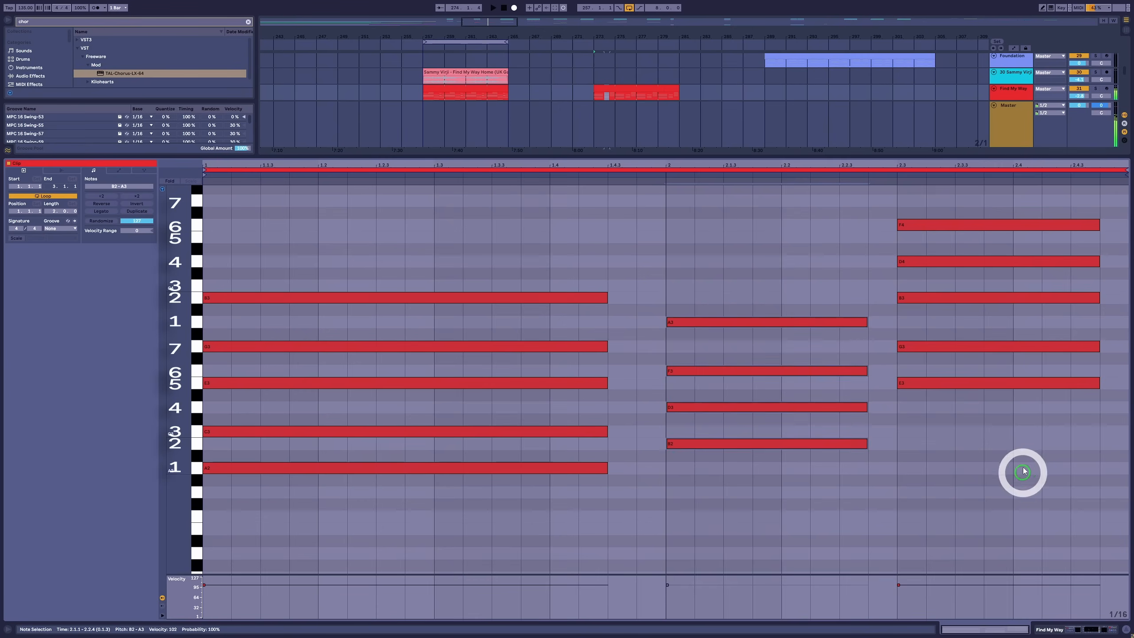
Play the extended chords and lengthen all notes of the first chord to end just before bar 2
left_click_drag(1023, 469, 974, 188)
left_click_drag(495, 275, 352, 547)
key("space")
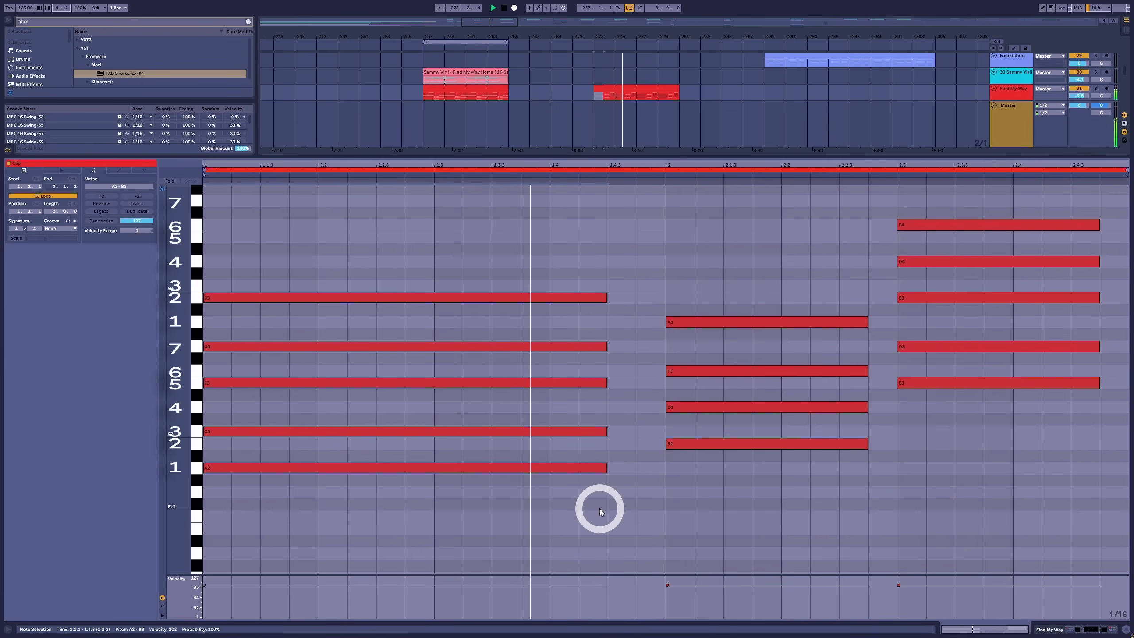
key("space")
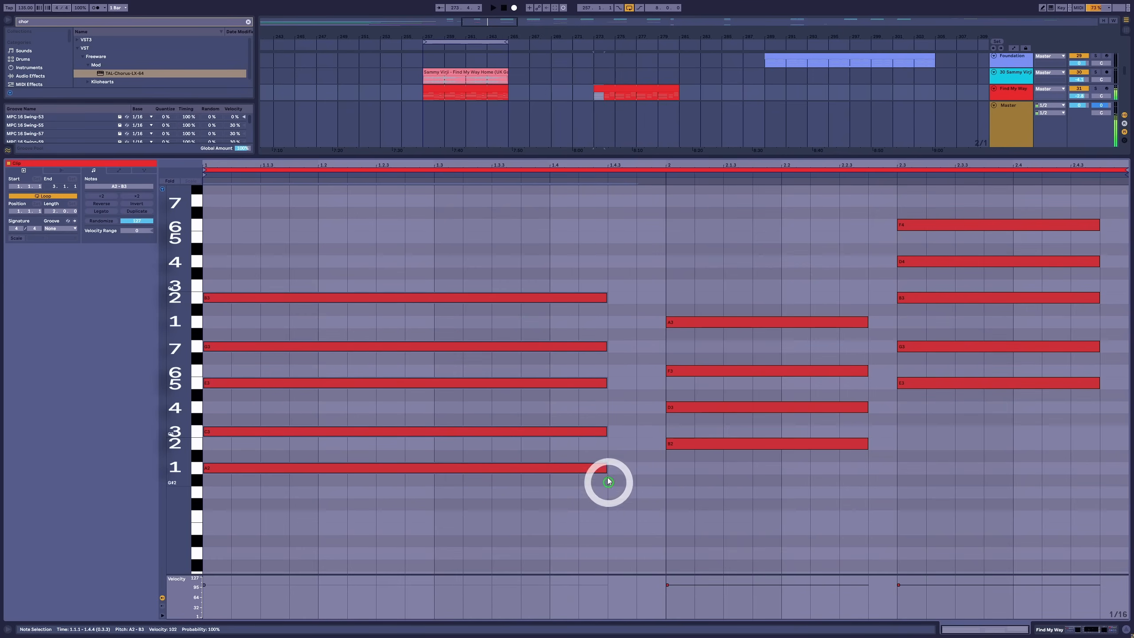
left_click_drag(606, 467, 639, 471)
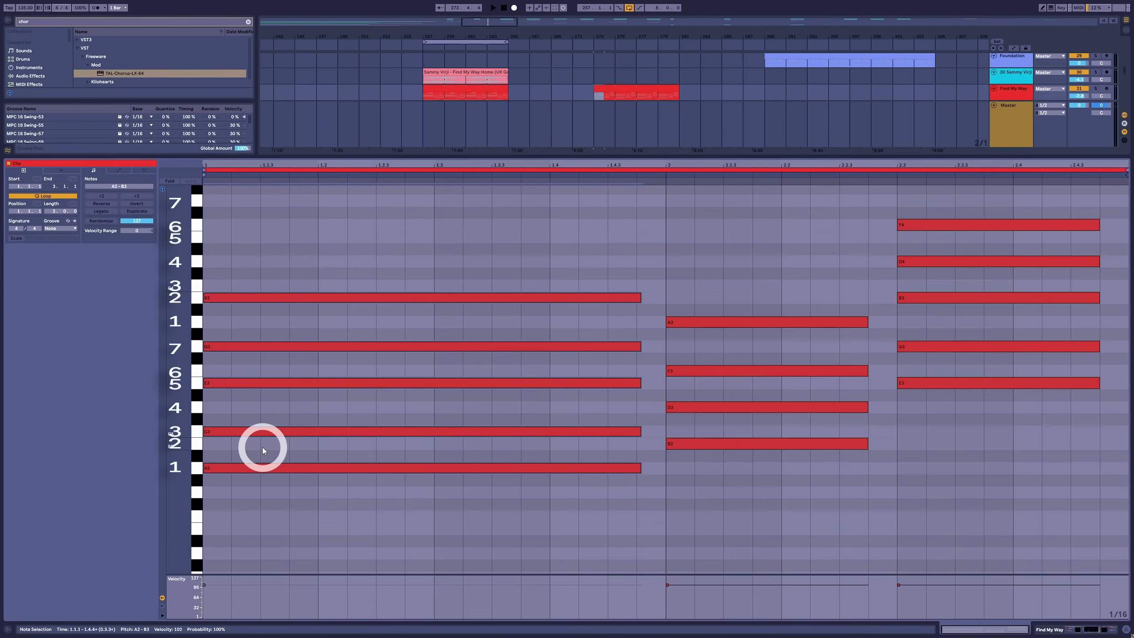
Raise the first chord's C3 and E3 by an octave to C4 and E4
left_click(254, 431)
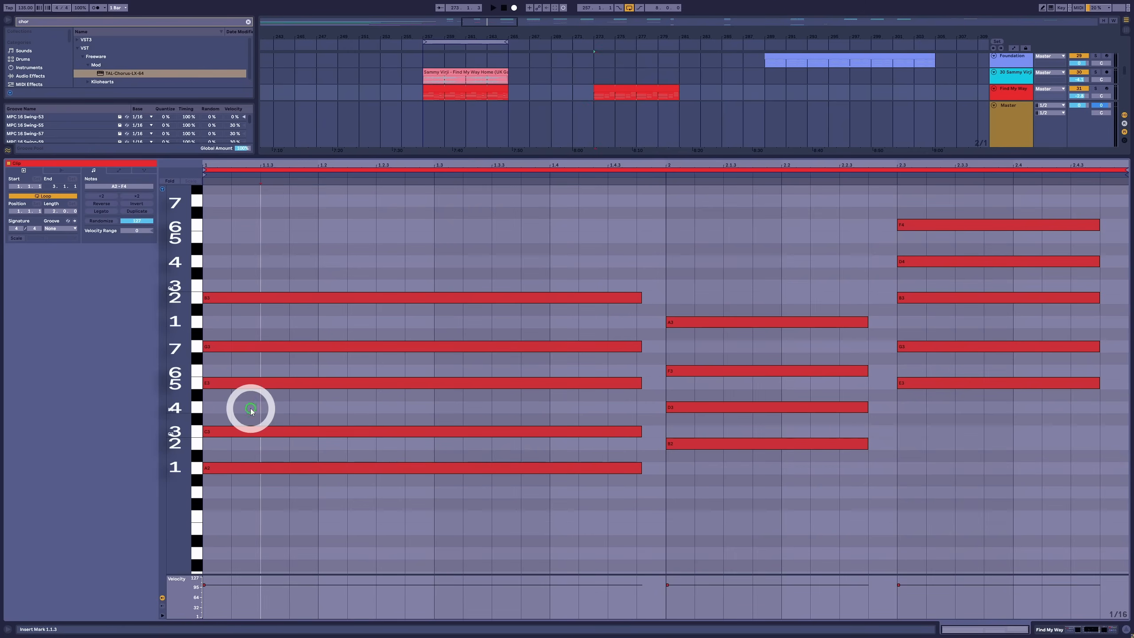
left_click(248, 379, "shift")
key("shift+Up")
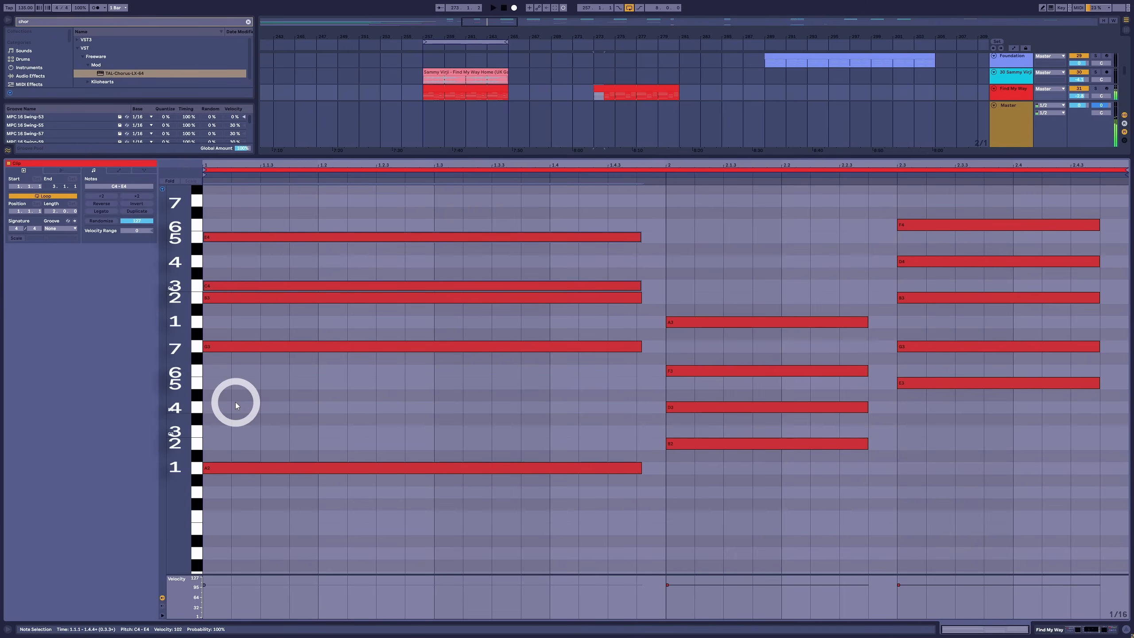
left_click_drag(290, 552, 274, 209)
Raise the second chord's D3 by an octave to D4 and play the revoiced progression
left_click(714, 414)
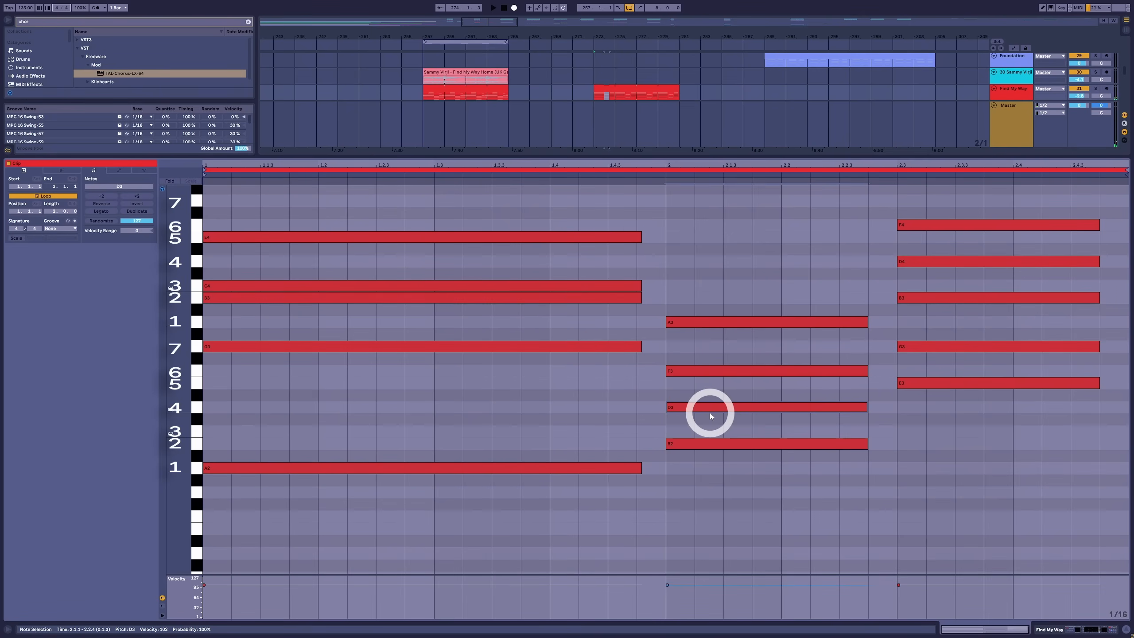
key("shift+Up")
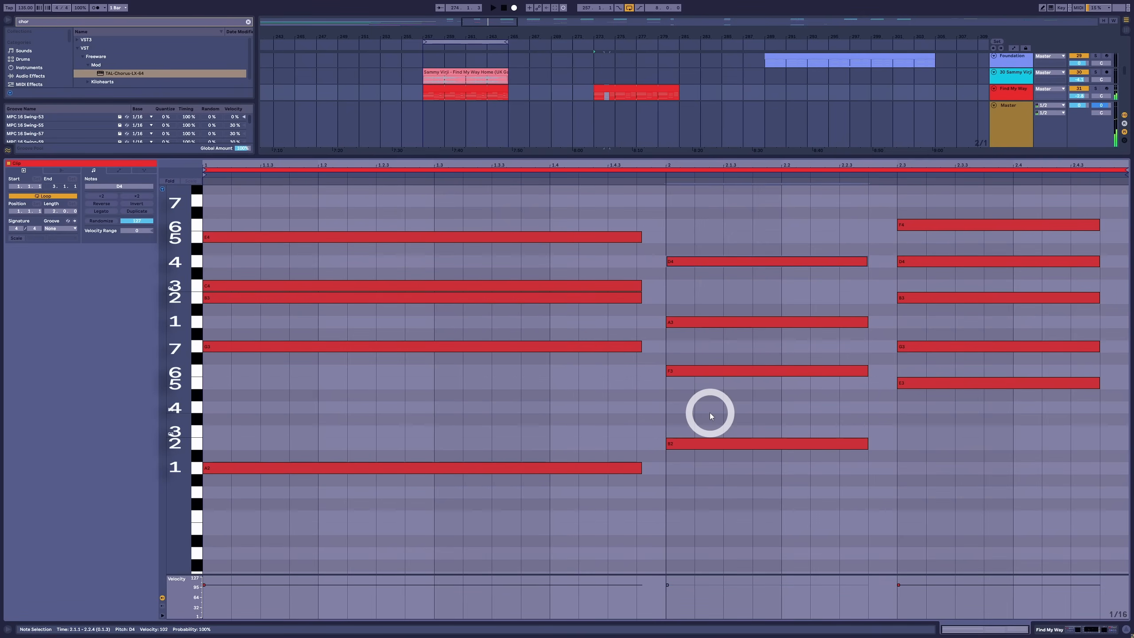
left_click_drag(763, 519, 762, 226)
scroll(981, 313, "up", 2)
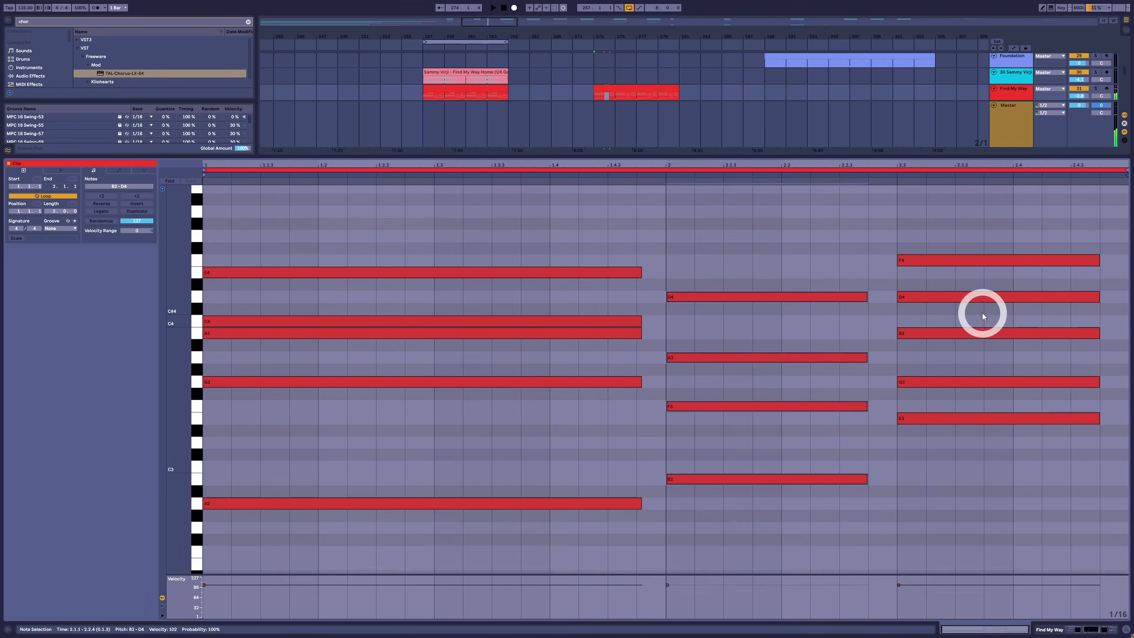
scroll(981, 312, "up", 1)
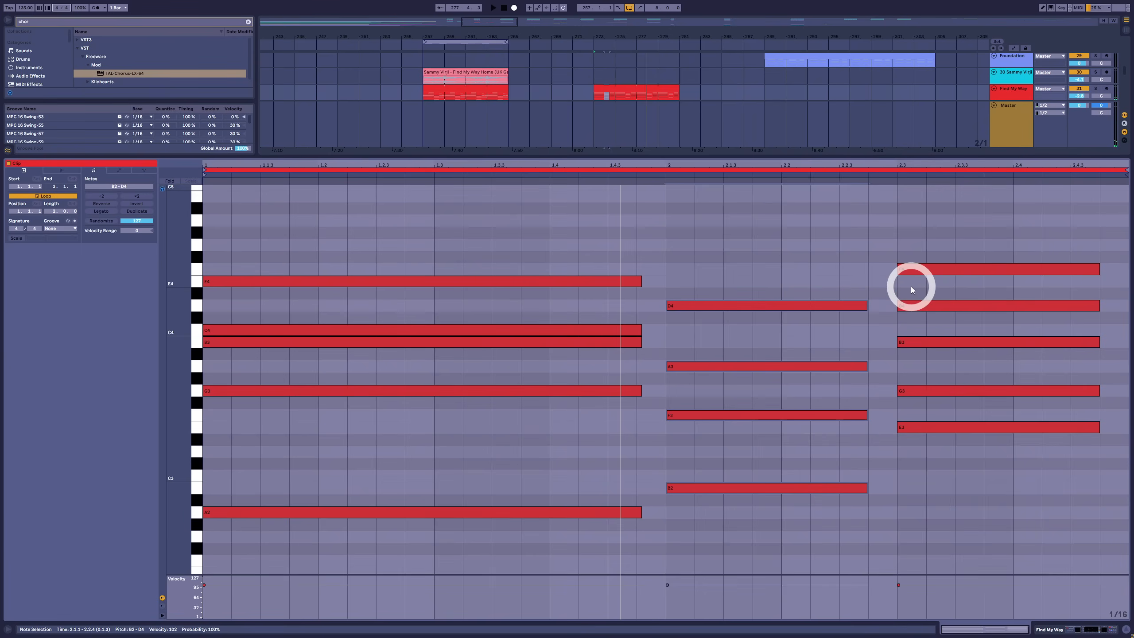
key("space")
Raise the third chord's G3 by a semitone to G#3 and audition it against the first chord's G3
left_click(544, 333)
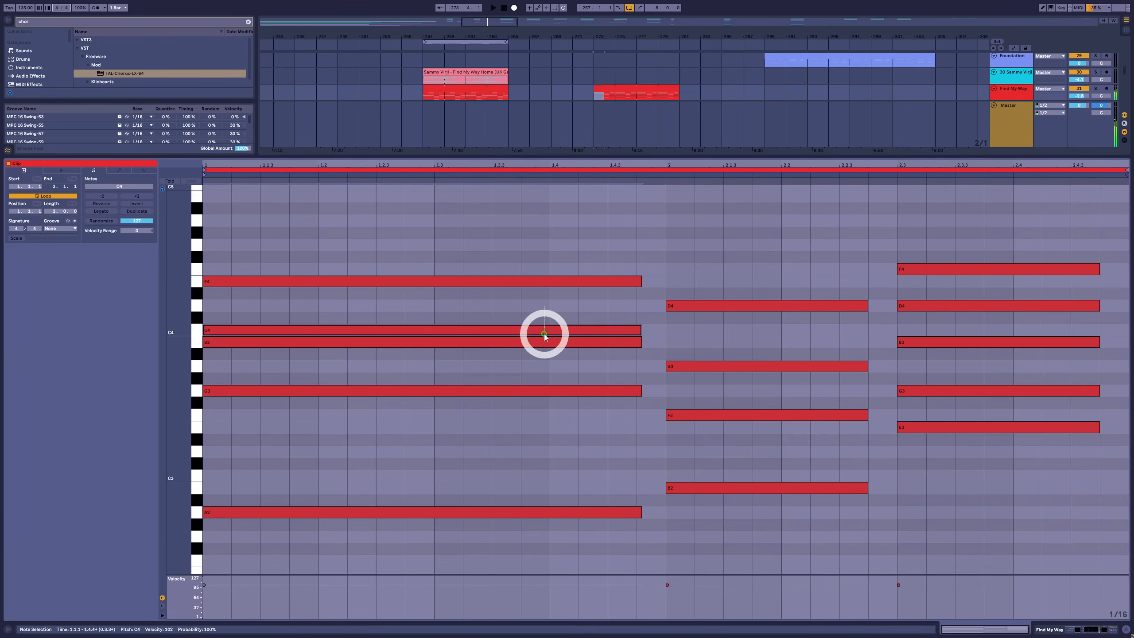
left_click(957, 249)
left_click(542, 281)
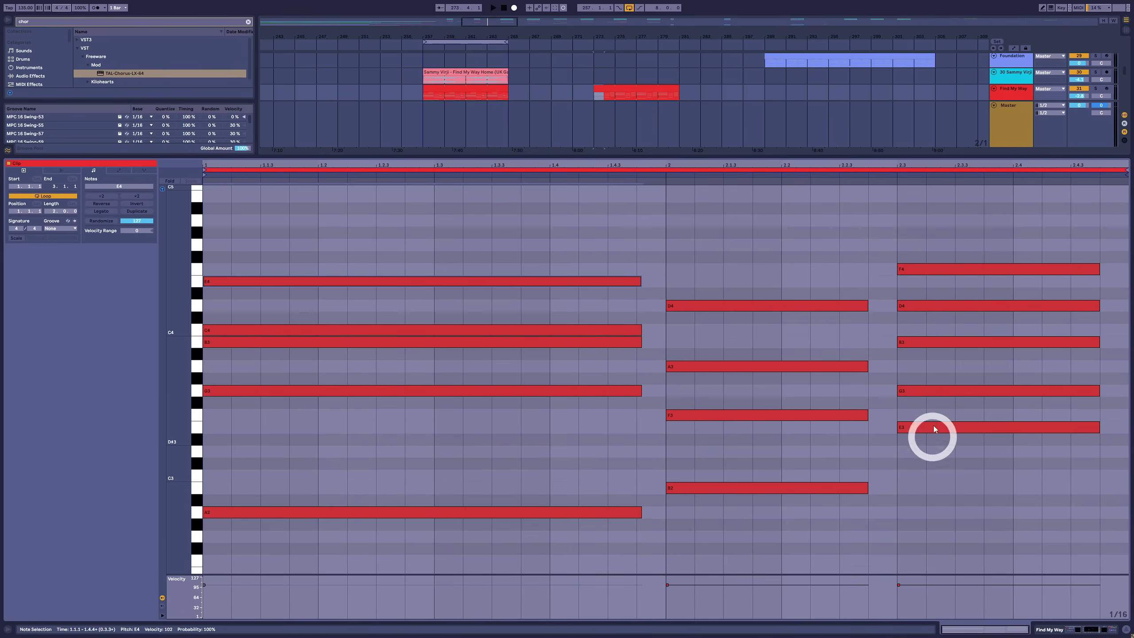
left_click(937, 372)
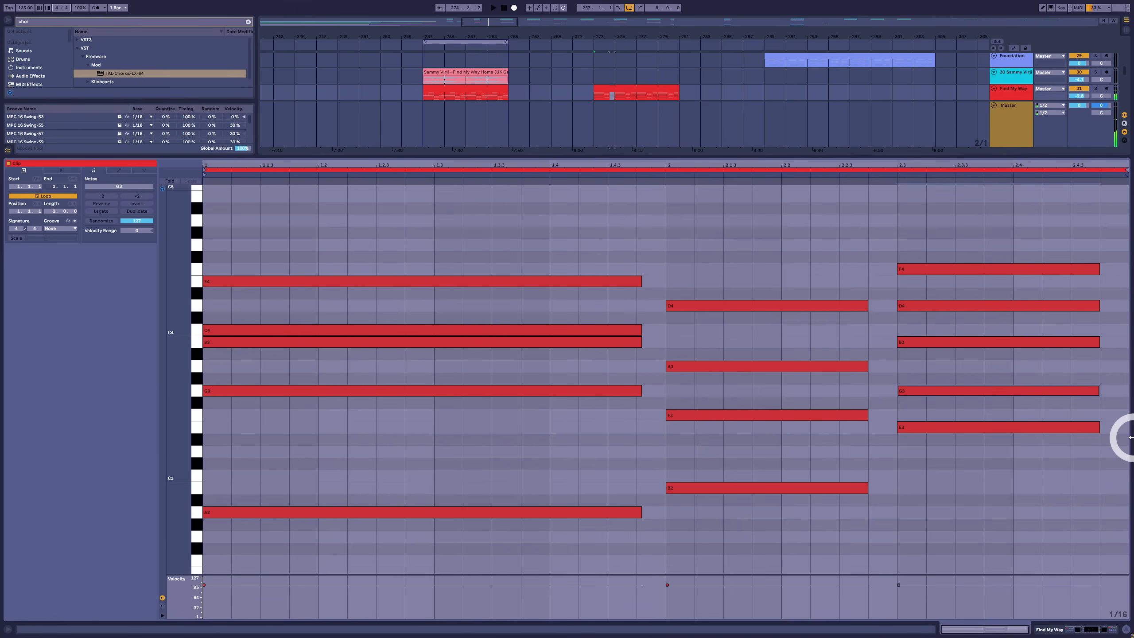
key("Up")
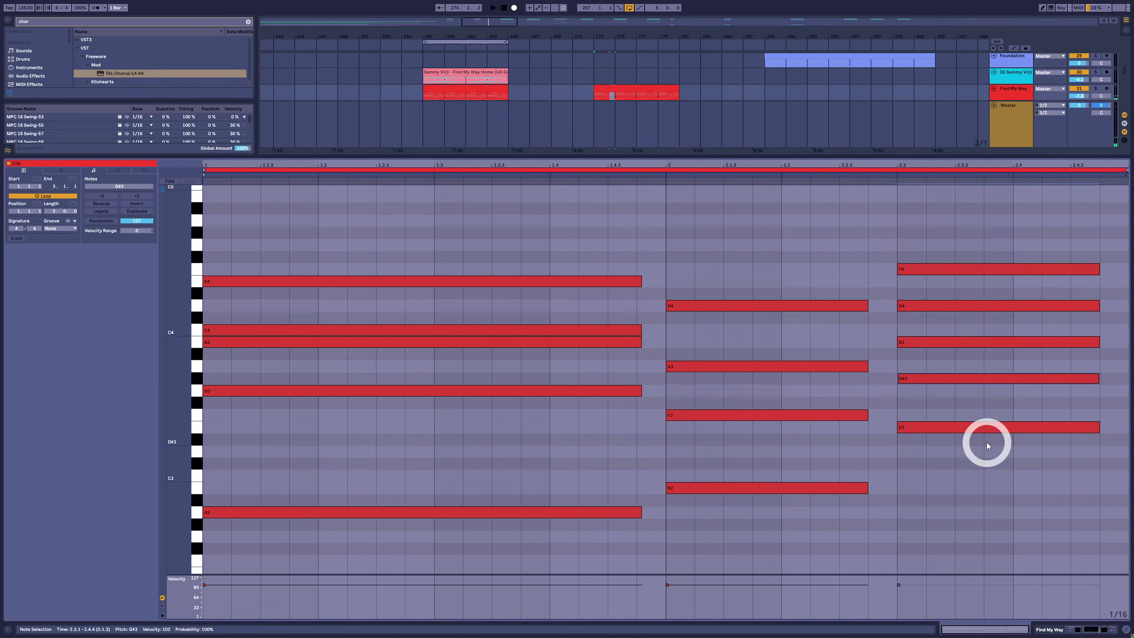
left_click_drag(939, 332, 935, 442)
key("space")
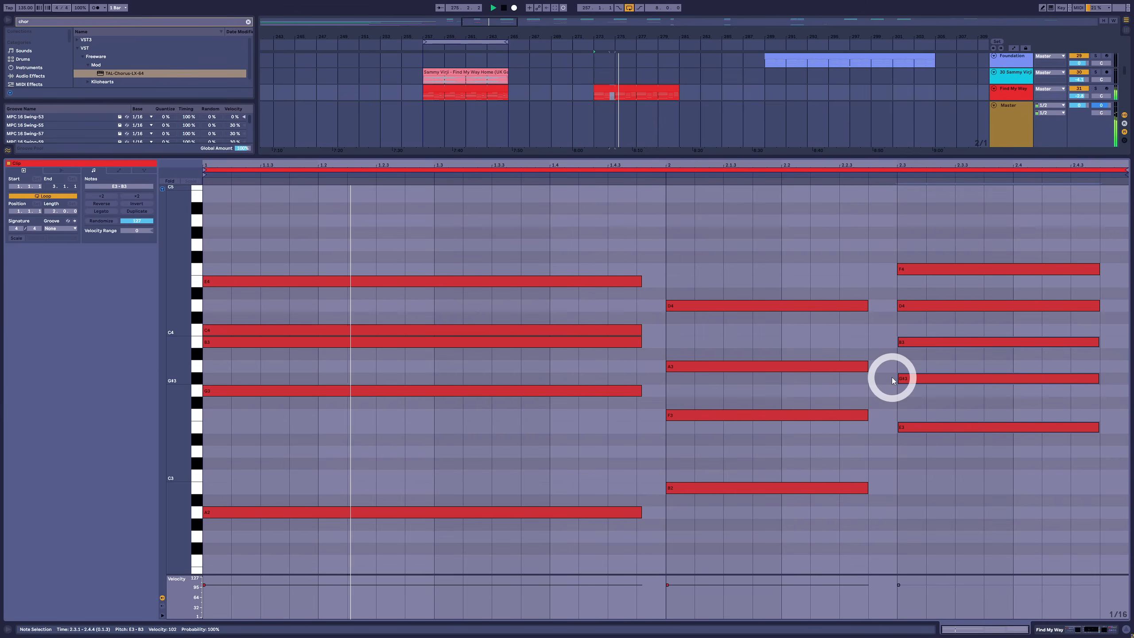
key("space")
left_click(916, 366)
left_click(914, 381)
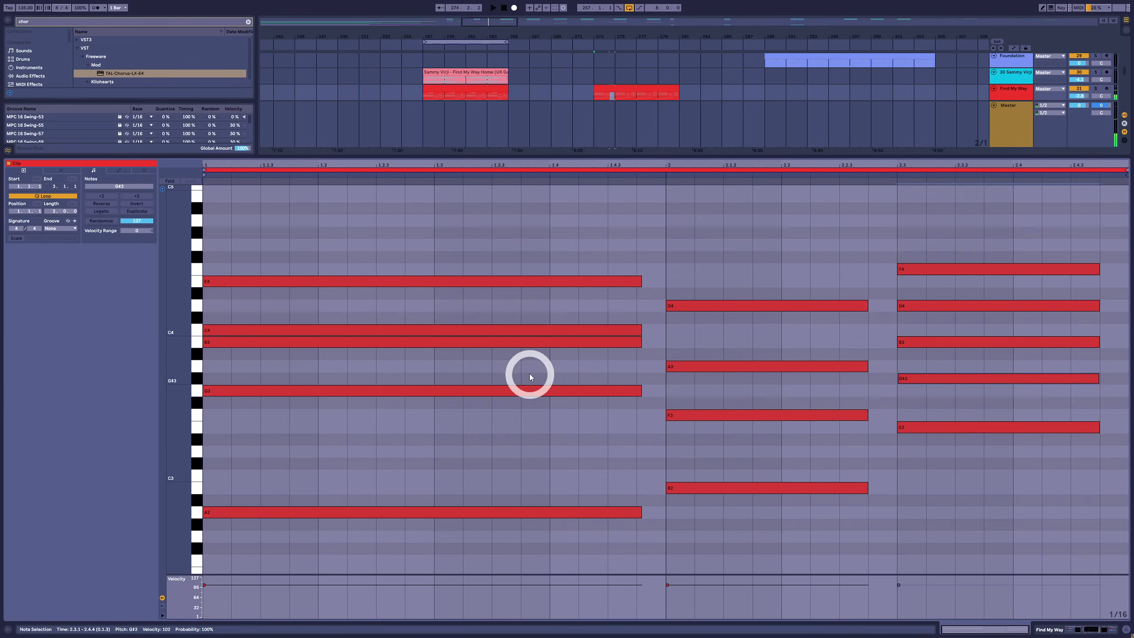
left_click(587, 393)
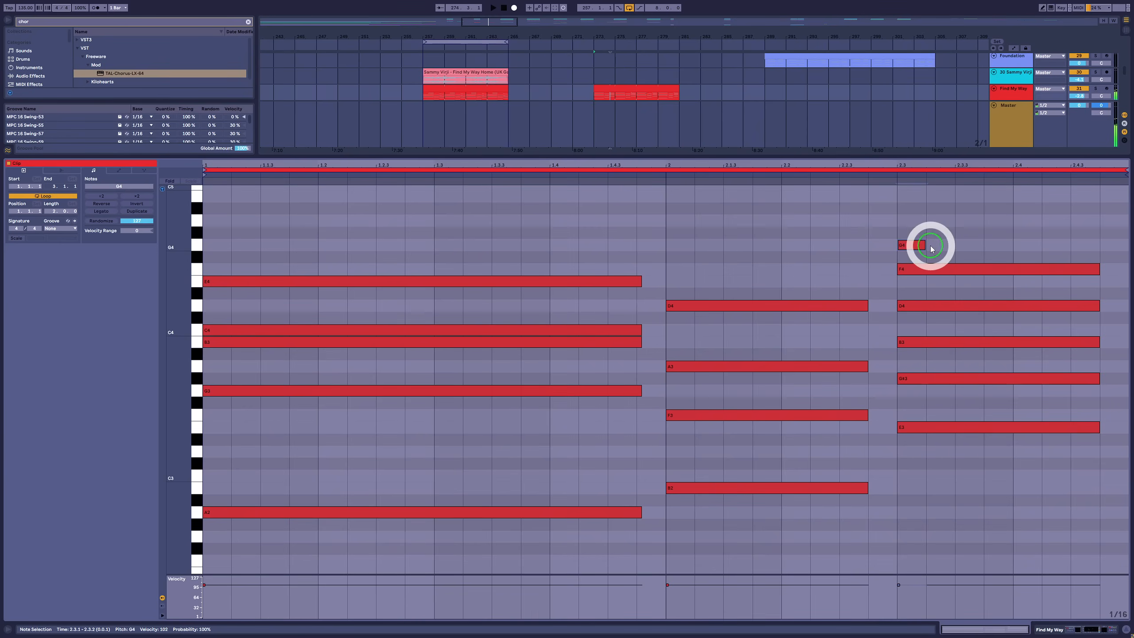
Add a G4 from 2.3 to 2.4 above the third chord, start its F4 at 2.4, and play the progression
double_click(924, 245)
left_click_drag(928, 244, 1004, 256)
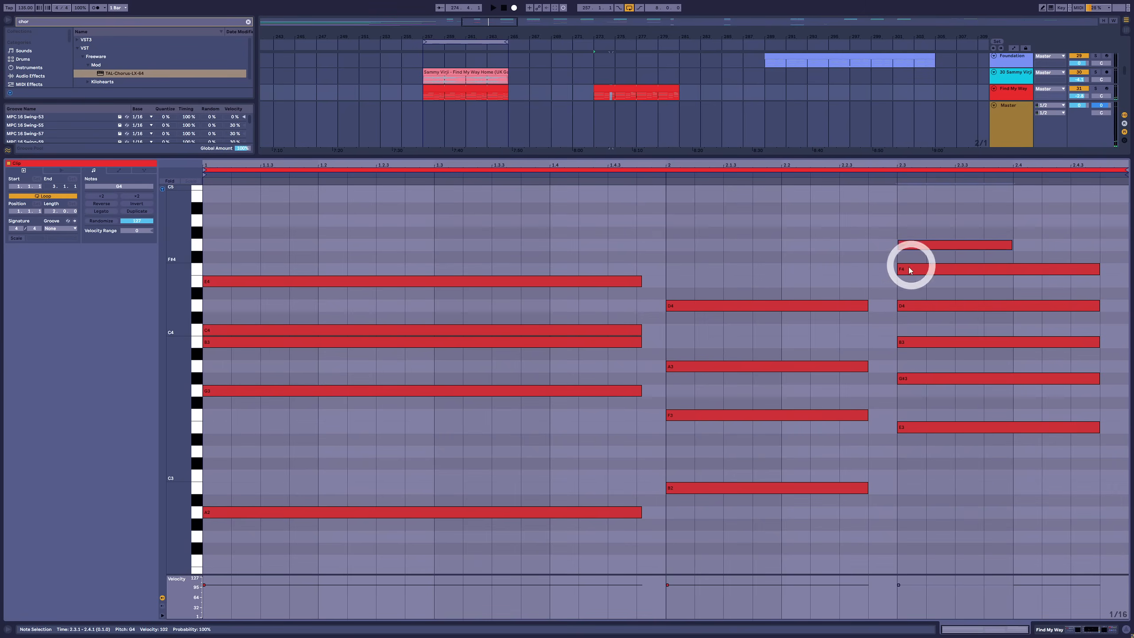
left_click_drag(899, 268, 1014, 279)
left_click(891, 170)
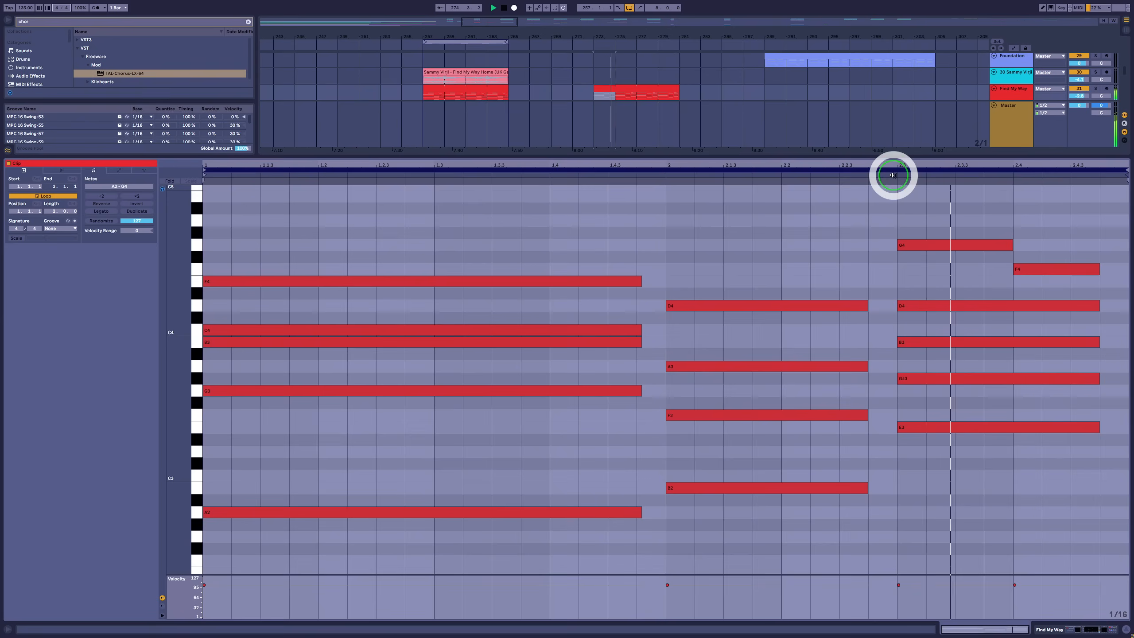
key("space")
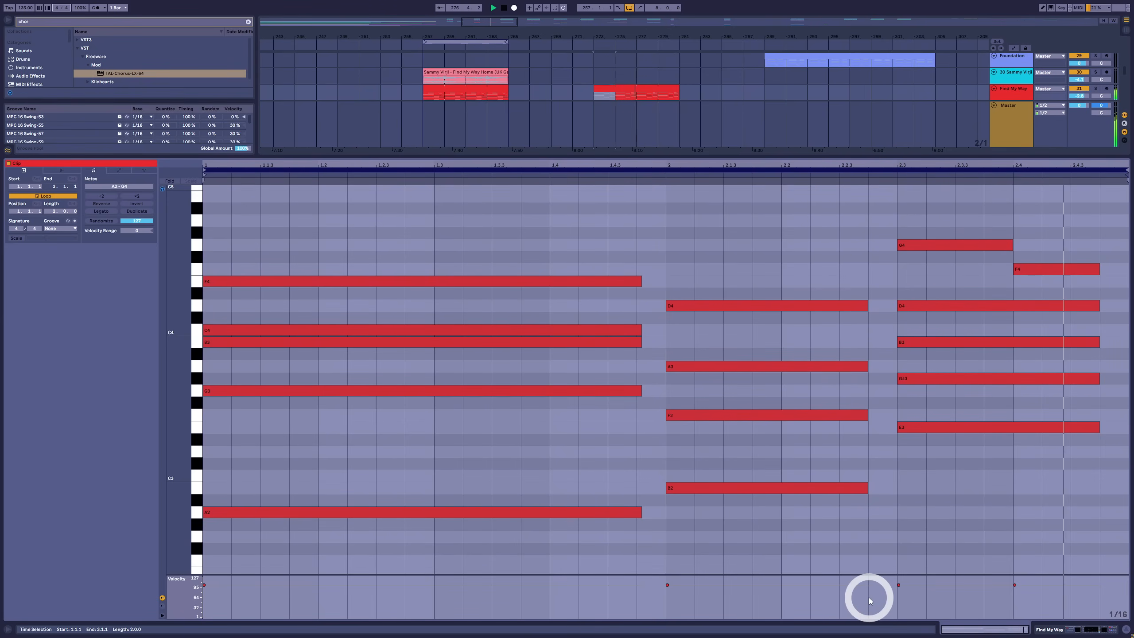
left_click(923, 213)
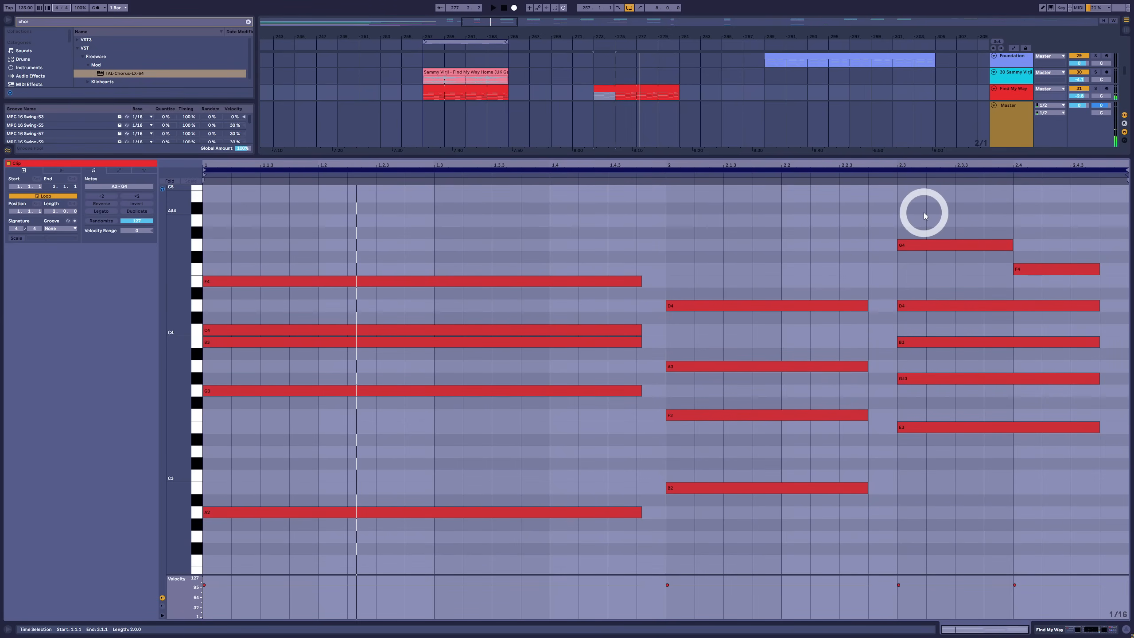
key("space")
left_click(926, 246)
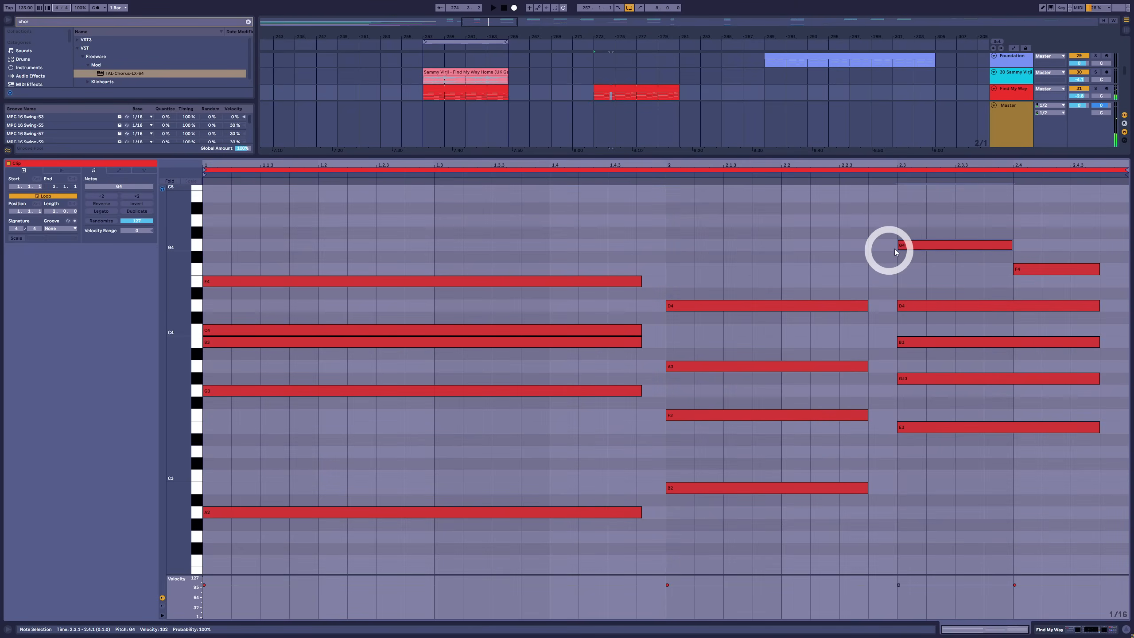
Audition the third chord as a whole, nudging it up a semitone and back, and check its inner notes and top G4
left_click(907, 389)
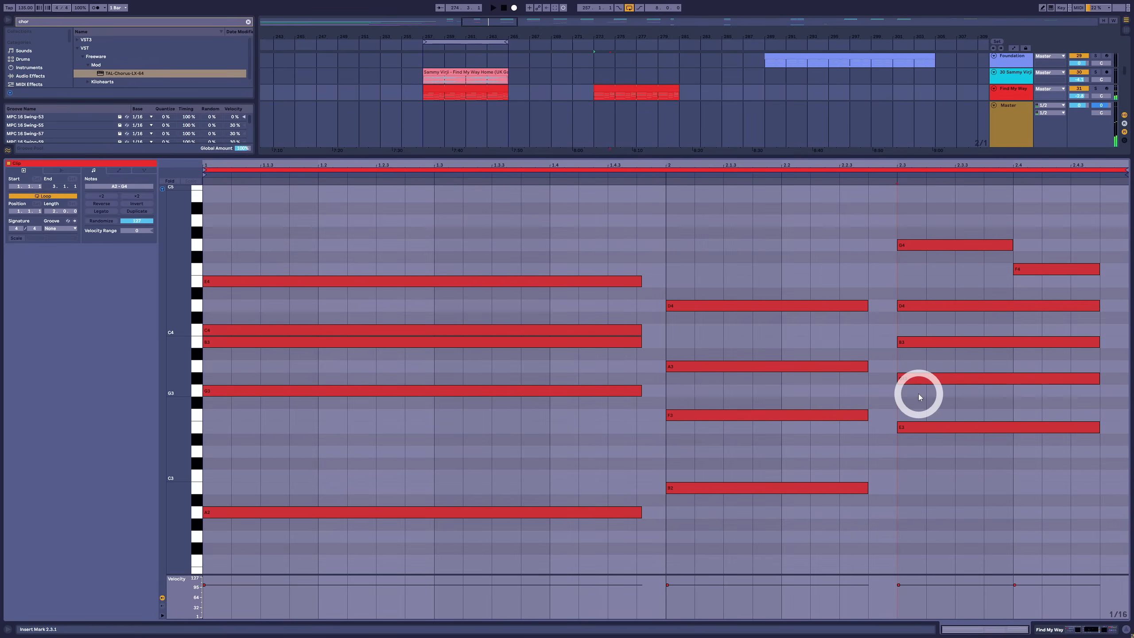
left_click_drag(917, 223, 896, 474)
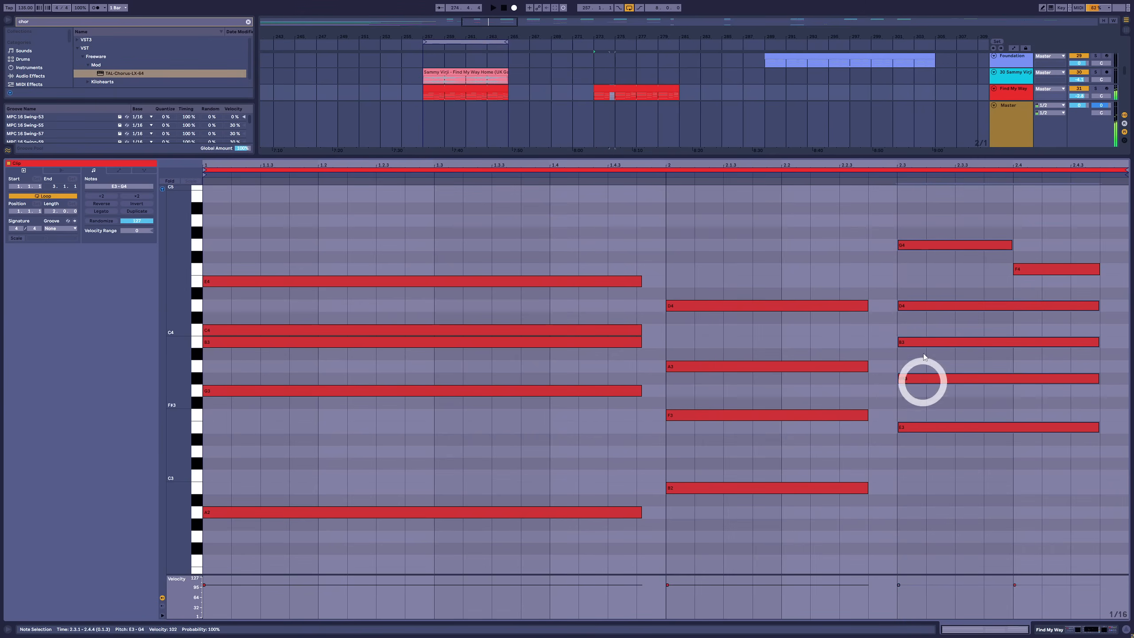
key("Up")
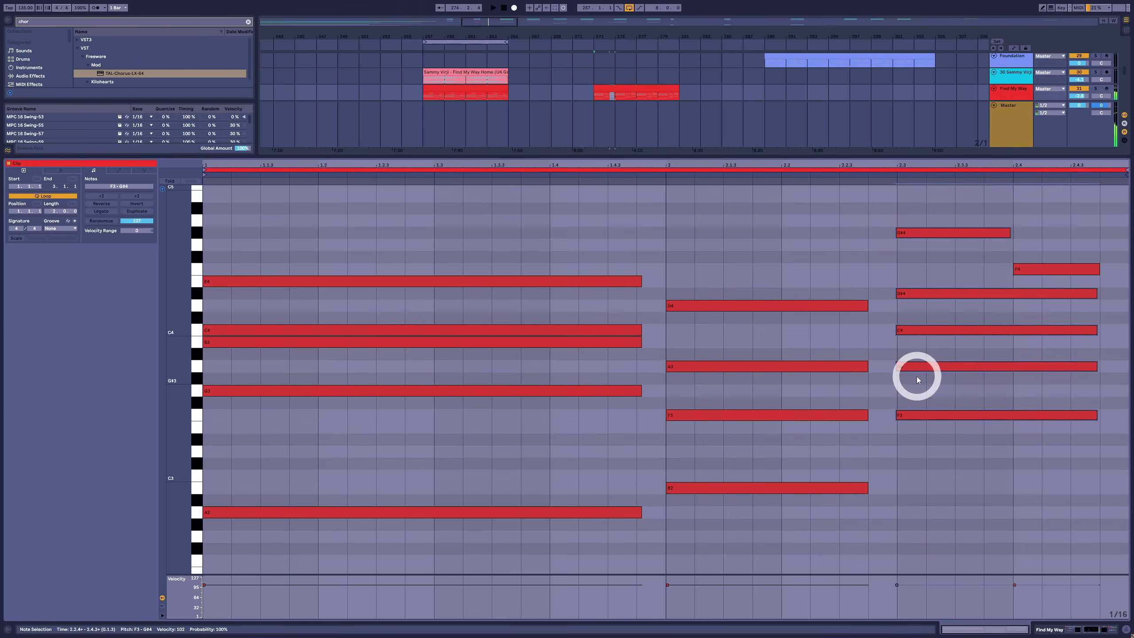
key("Down")
left_click(916, 367)
left_click(916, 376)
left_click(921, 246)
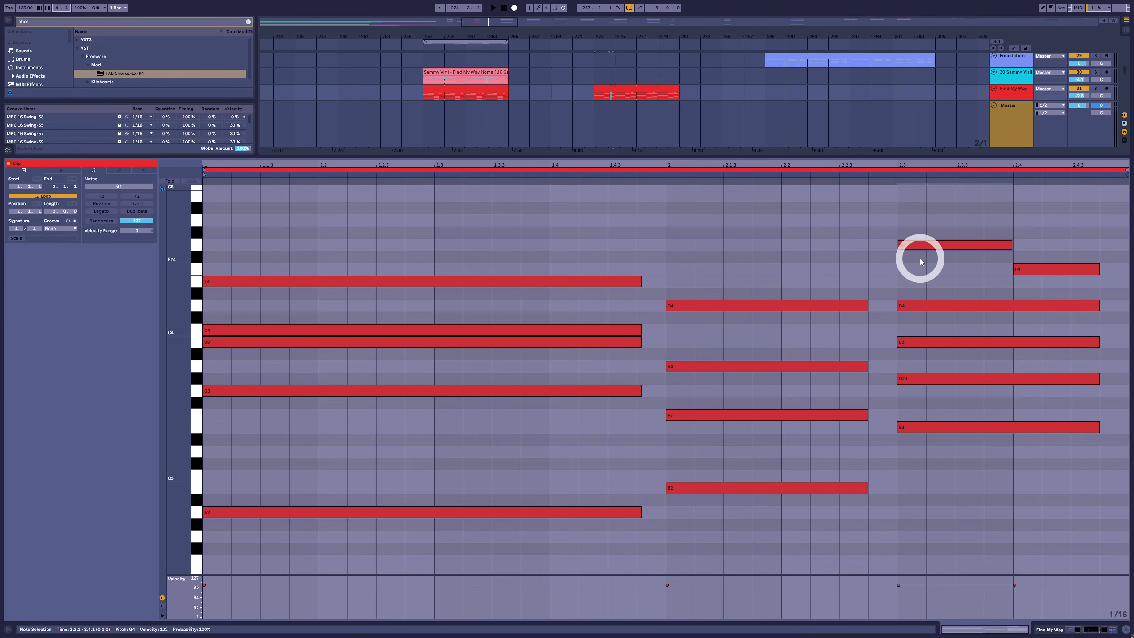
Try a short F#4 at 2.3 in the third chord, audition it with the other chord notes, and delete it
left_click_drag(919, 258, 980, 257)
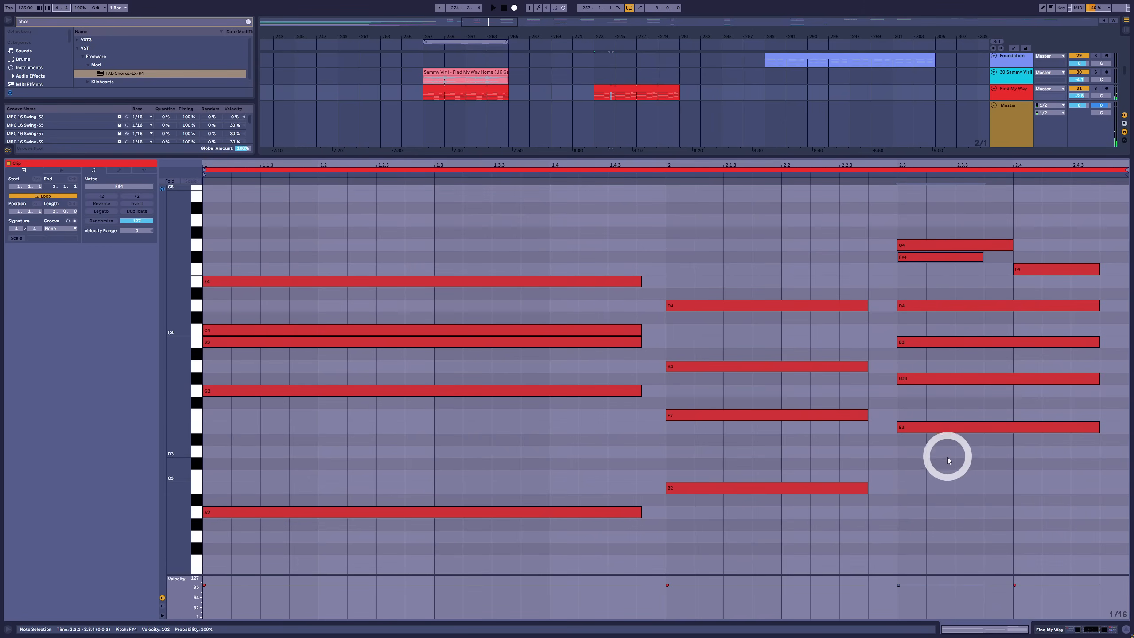
left_click(913, 378)
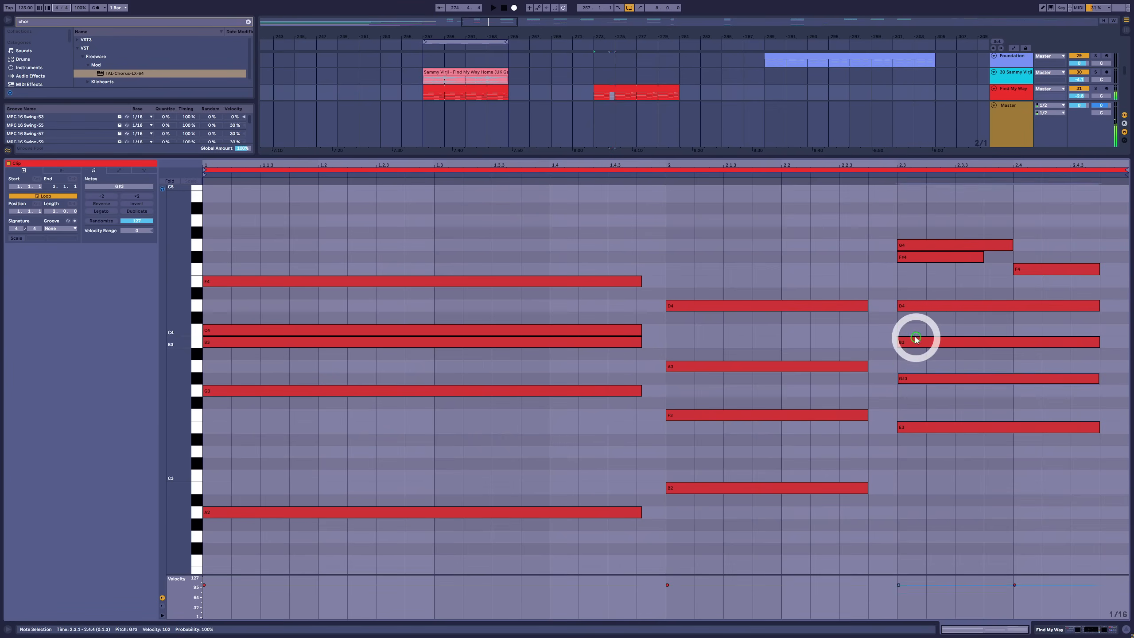
left_click(916, 339)
left_click(921, 306)
left_click(920, 259)
left_click_drag(891, 505, 920, 261)
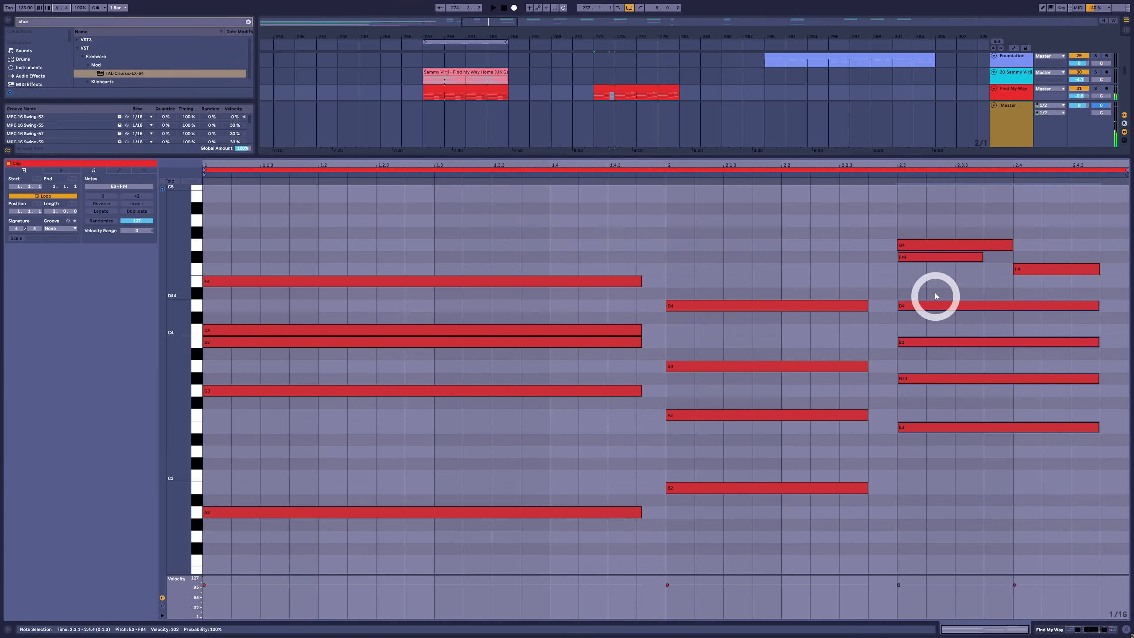
left_click(941, 256)
key("Delete")
Raise the third chord's B3 by a semitone to C4 and audition the chord before and after the change
left_click_drag(920, 215, 900, 514)
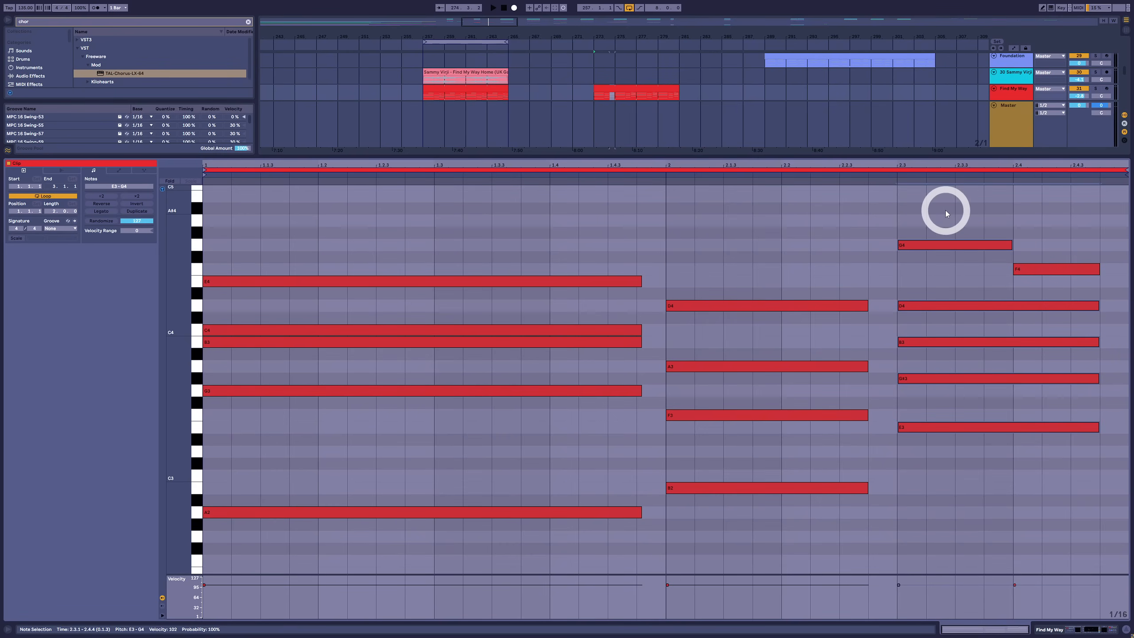
left_click_drag(945, 210, 1094, 479)
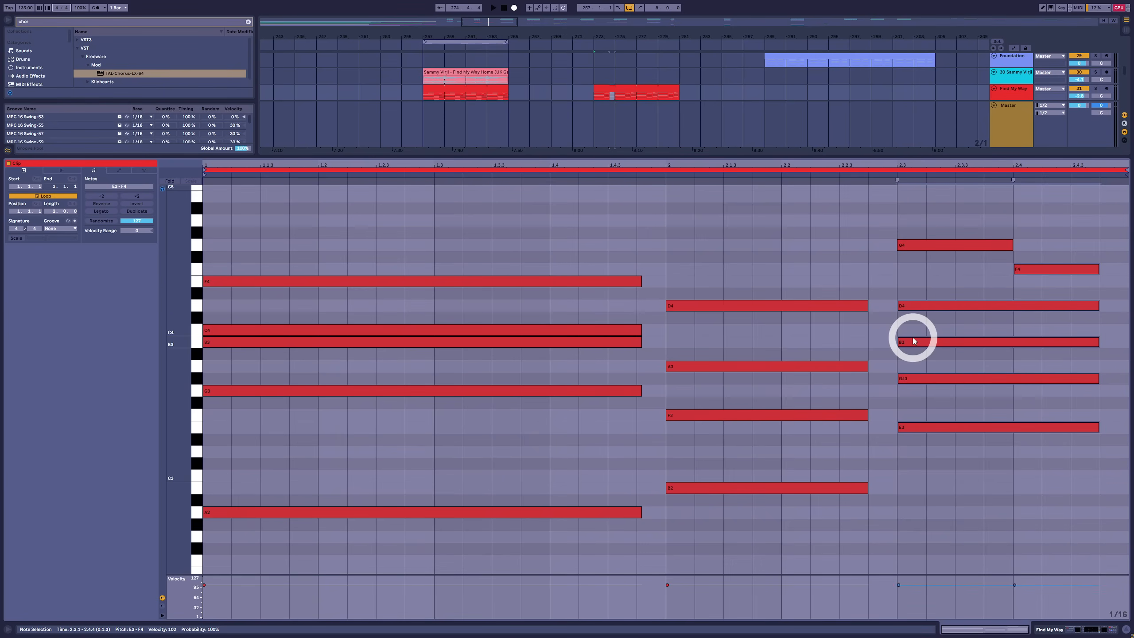
left_click(938, 402)
left_click(936, 344)
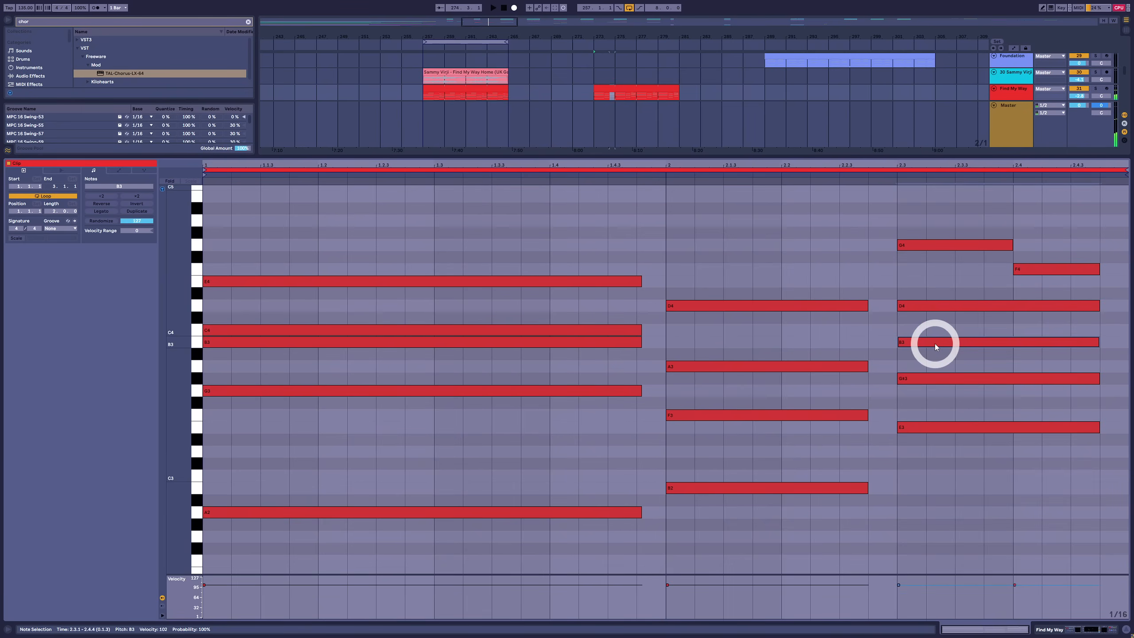
key("Up")
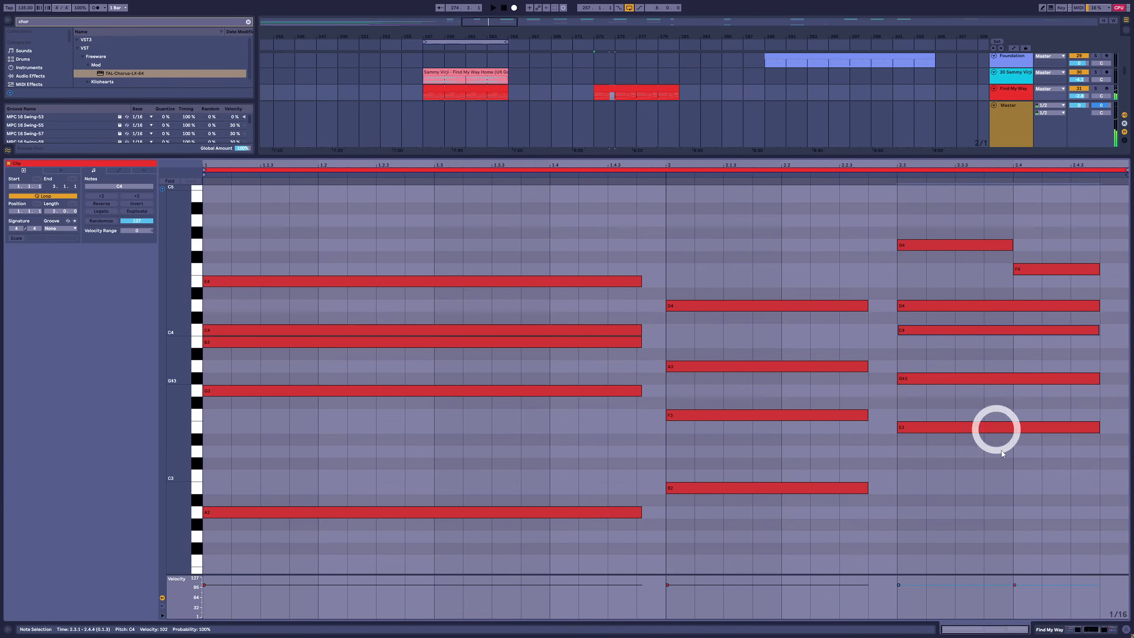
left_click_drag(984, 535, 1003, 201)
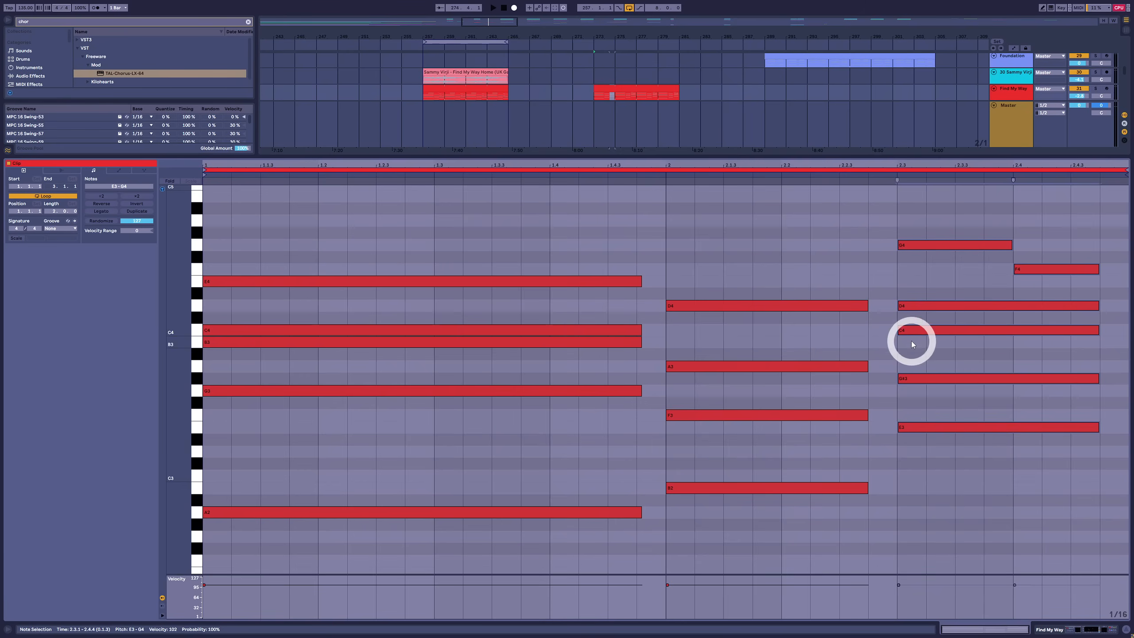
Audition the first chord's B3, compare the whole first and third chords, and play the progression
left_click(593, 342)
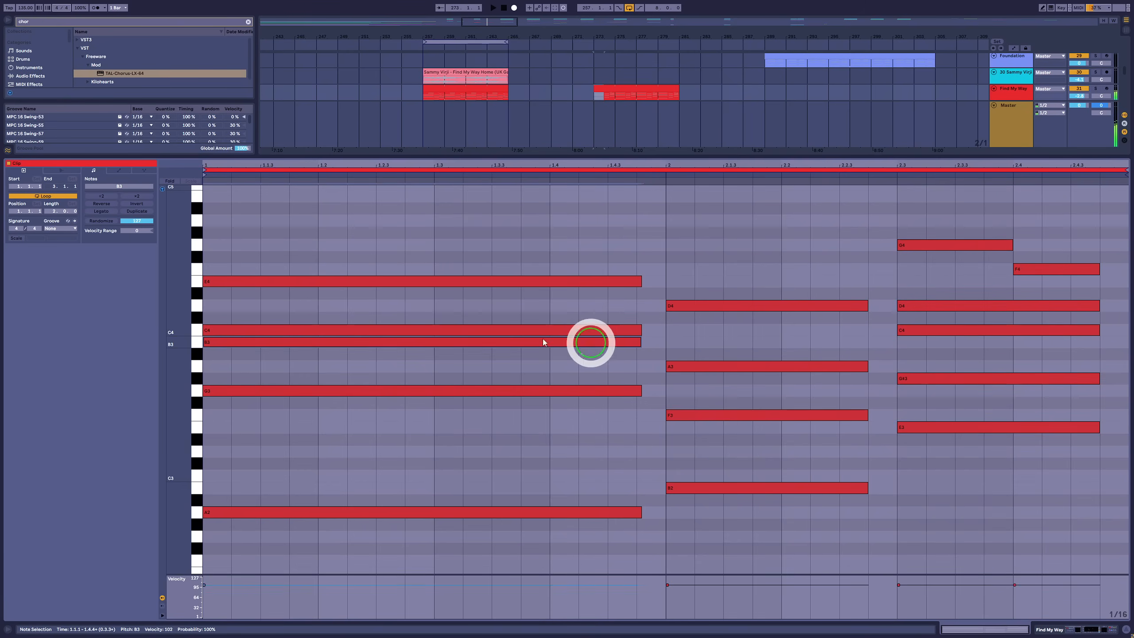
left_click_drag(947, 573, 1053, 262)
left_click_drag(451, 233, 371, 628)
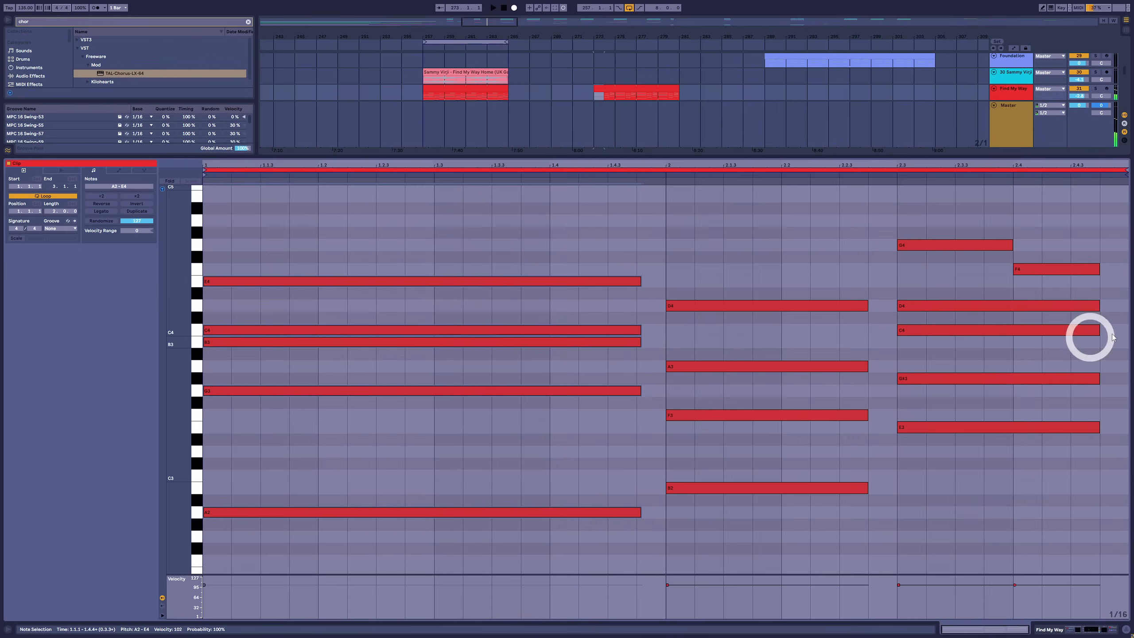
left_click(540, 342)
left_click_drag(442, 220, 378, 585)
left_click(412, 300)
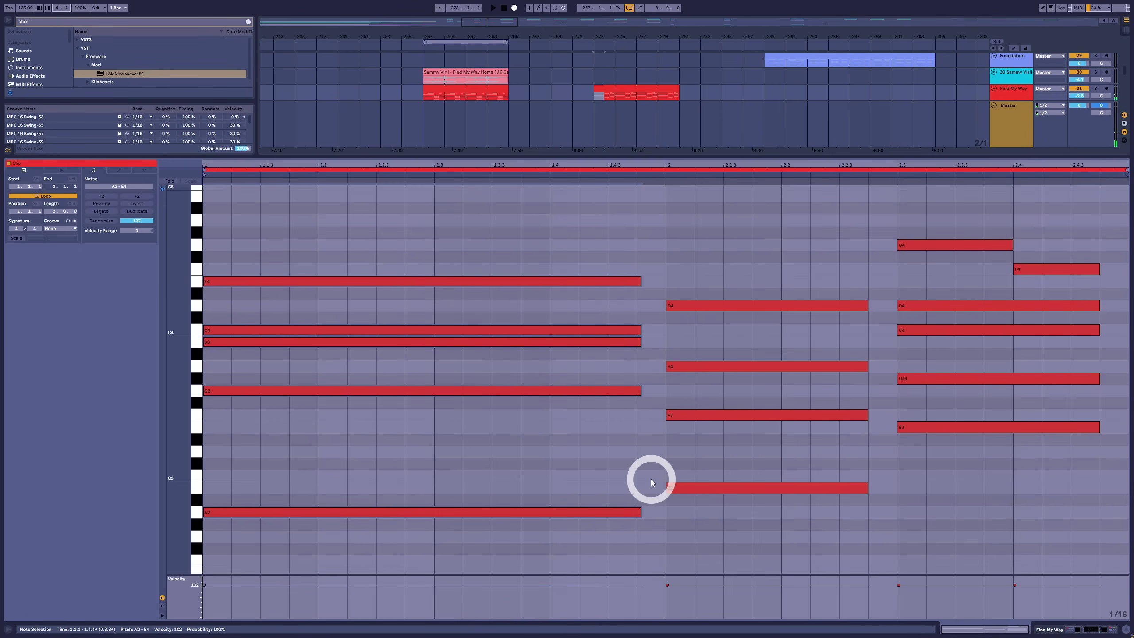
key("space")
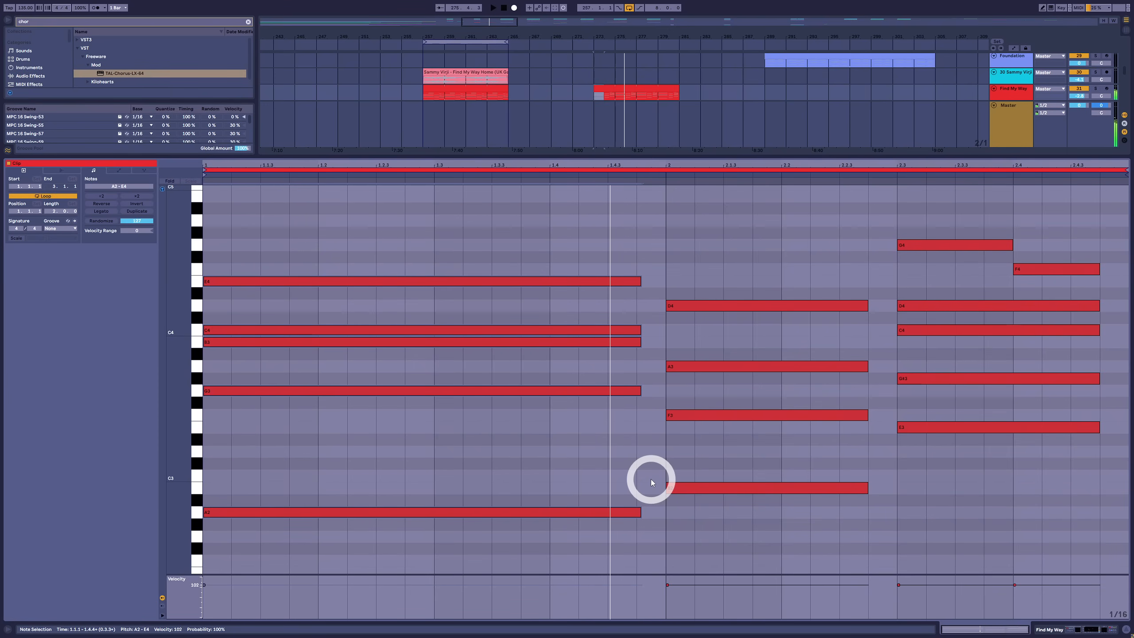
scroll(472, 473, "up", 2)
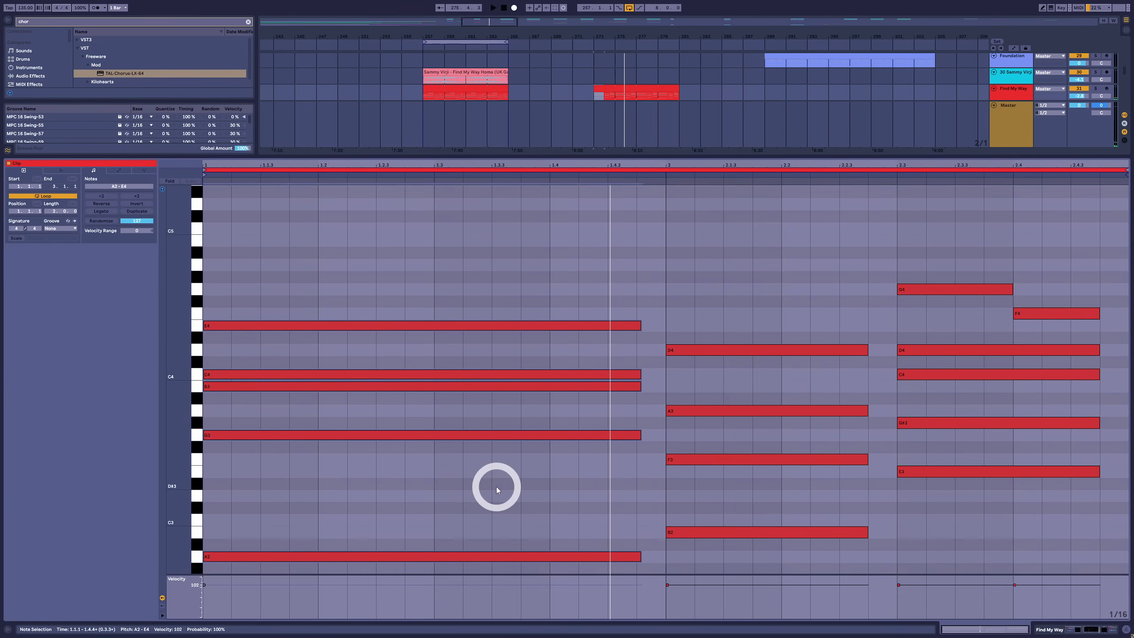
key("space")
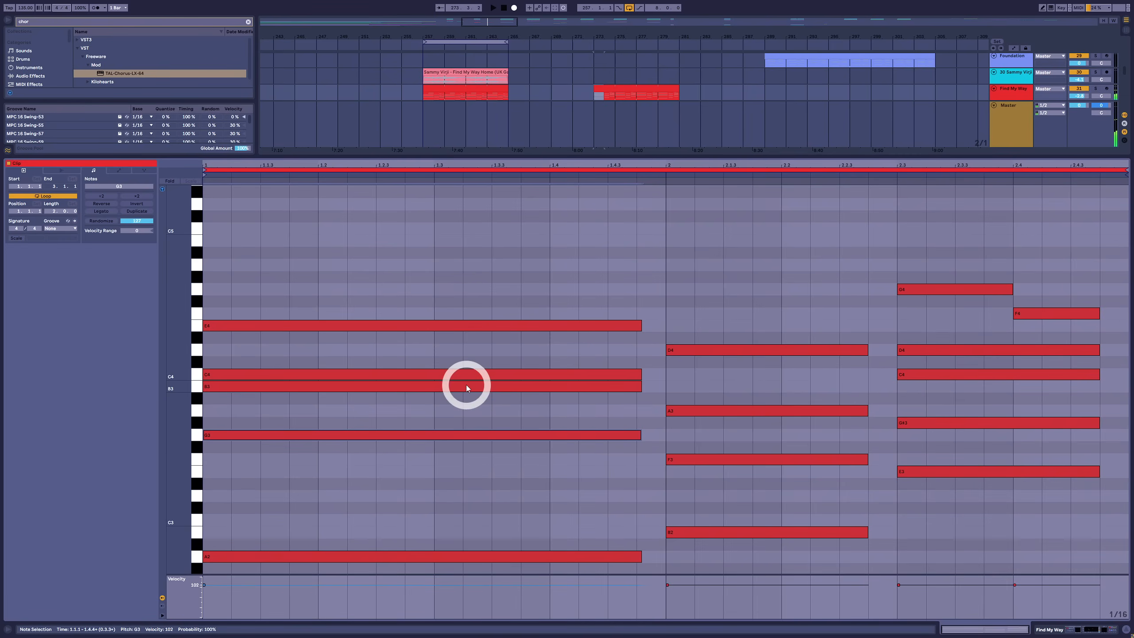
Add a G4 from 1.3 to about 1.4.4 above the first chord, copy it up to B4, and play the progression
left_click(466, 386)
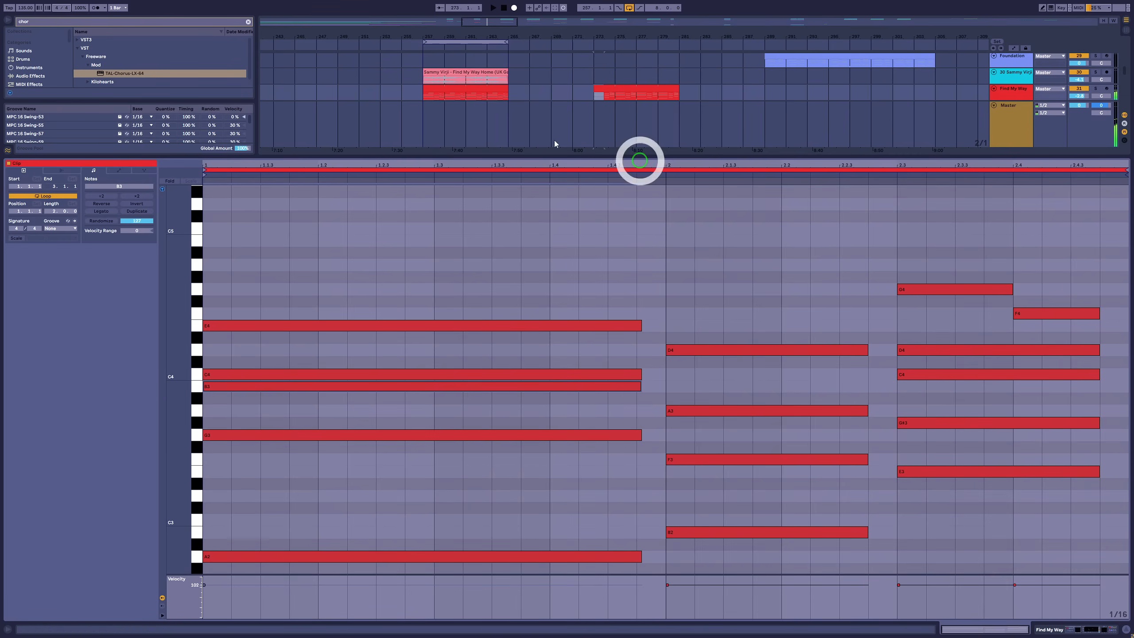
double_click(448, 288)
left_click_drag(461, 288, 625, 284)
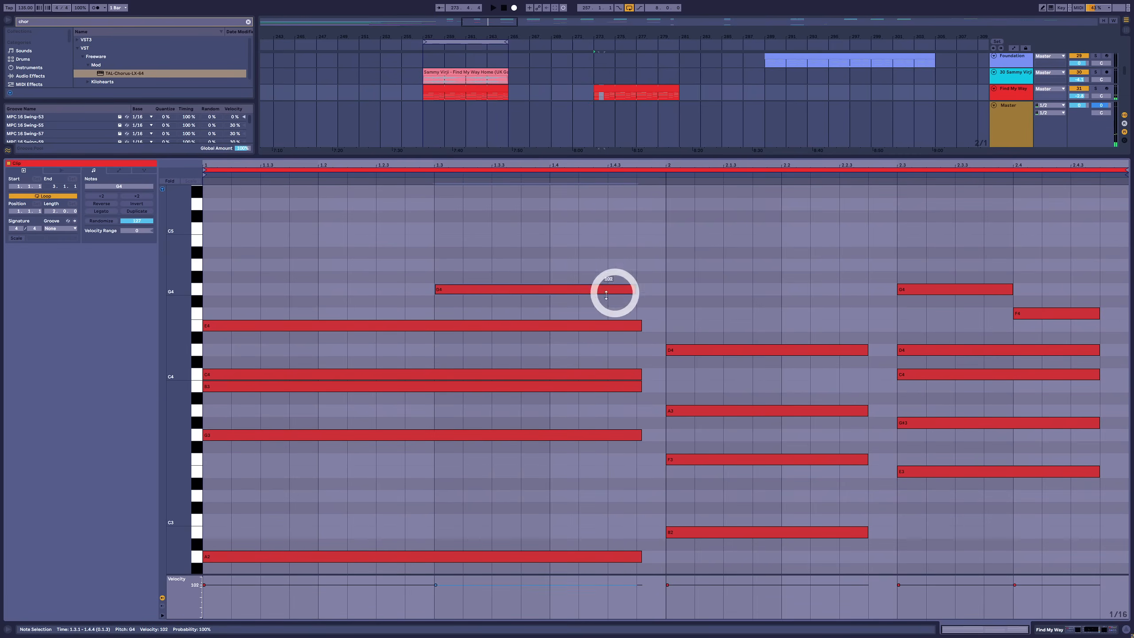
left_click_drag(463, 286, 464, 240)
key("ctrl")
key("space")
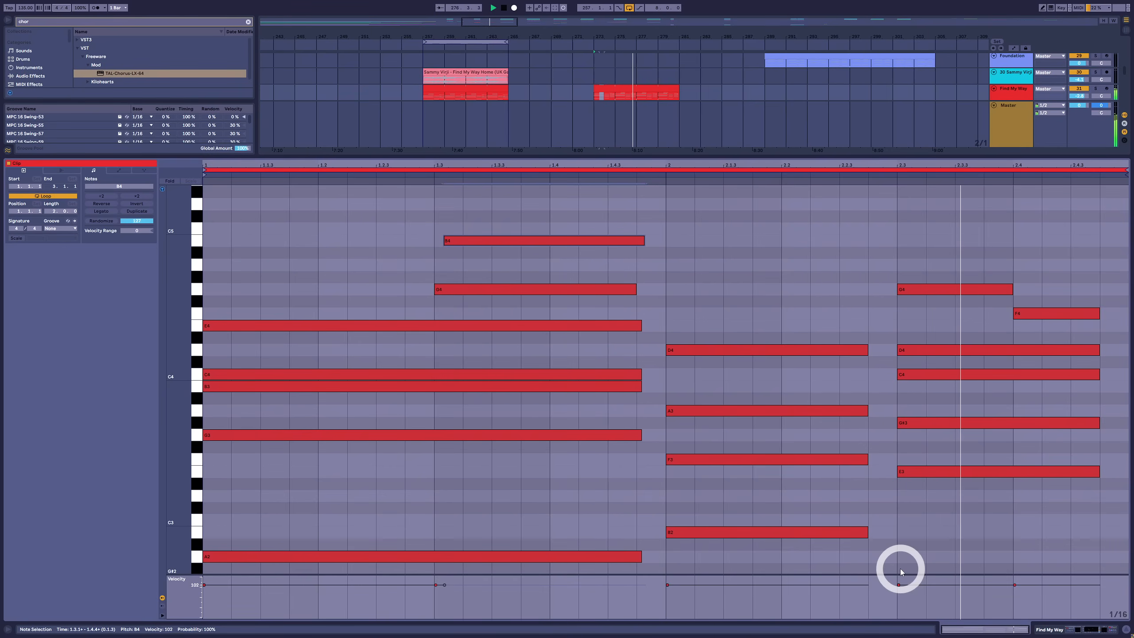
Transpose all notes in the clip down six semitones and play the progression
left_click(677, 413)
key("ctrl+a")
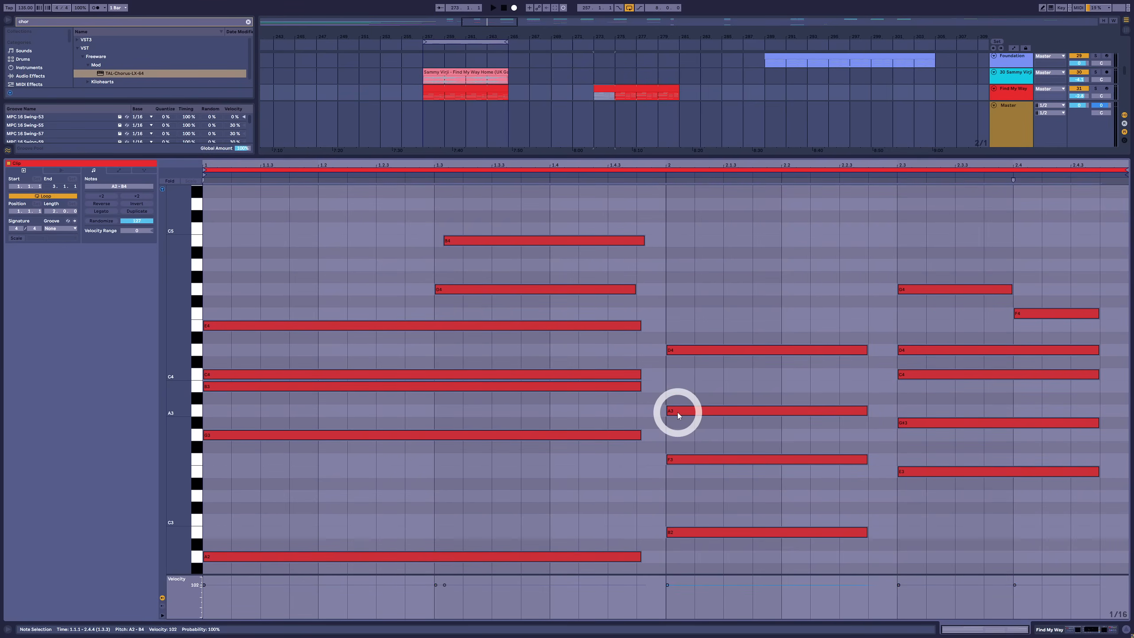
key("Down")
key("Down")
key("Down")
key("Down")
key("Down")
key("Down")
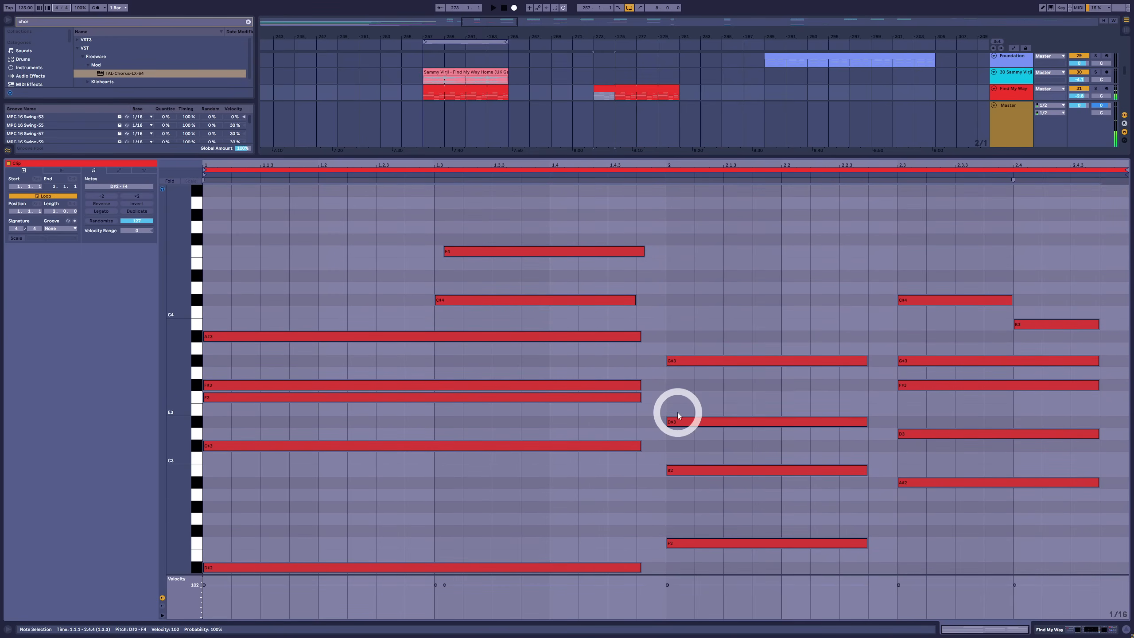
key("space")
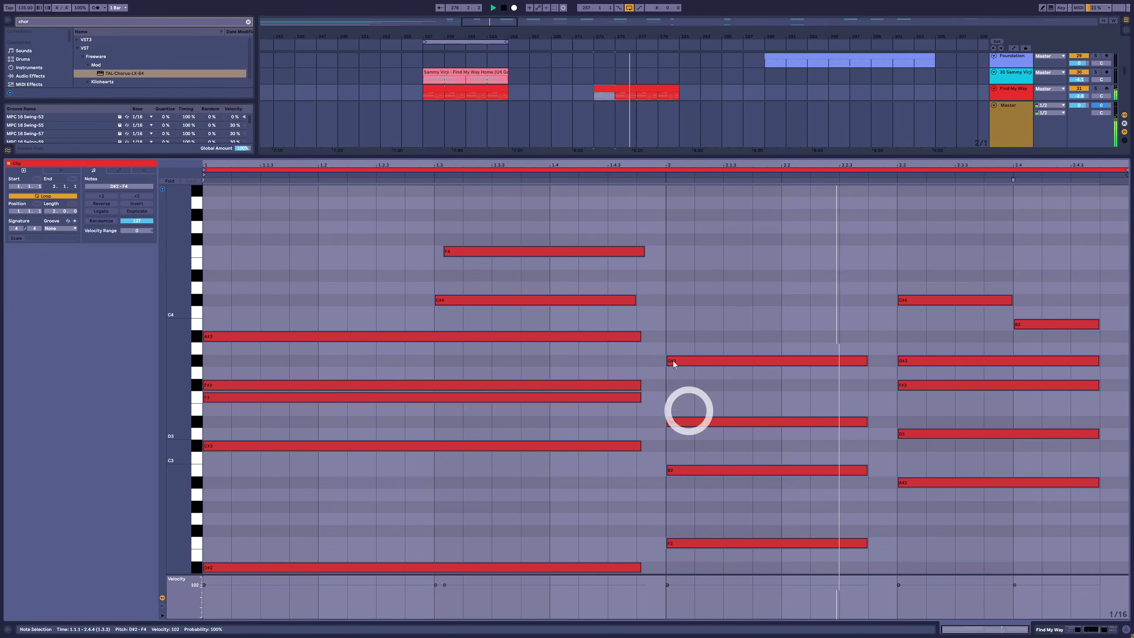
Play the original Find My Way section at bar 257 and the recreated chord clip at bar 273 for comparison
left_click(485, 89)
key("space")
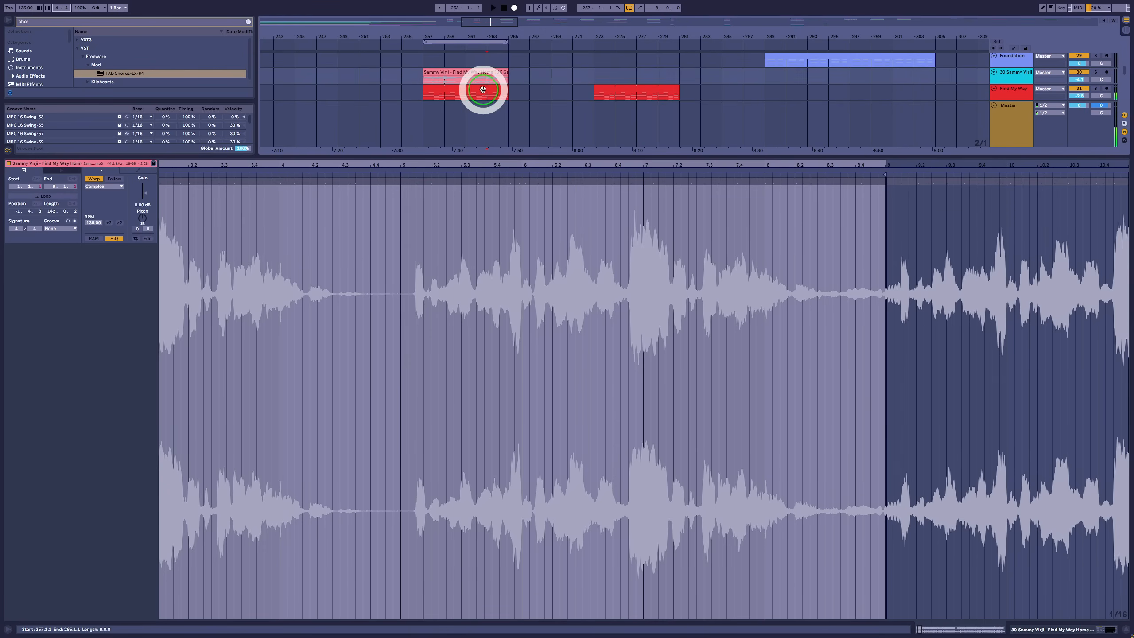
left_click(483, 90)
key("space")
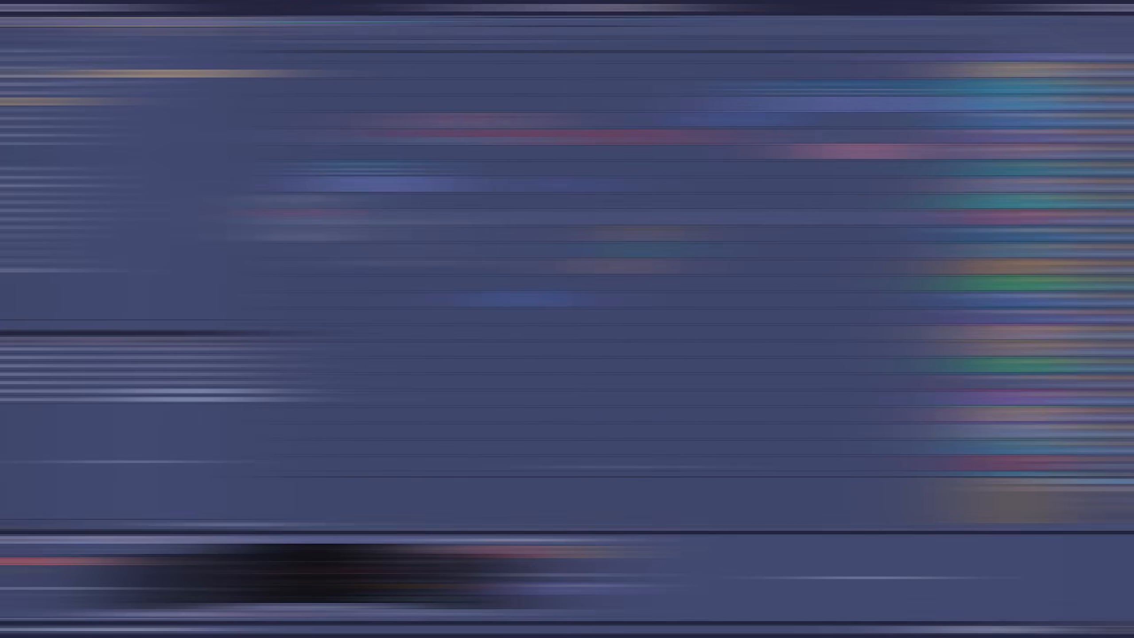
left_click(296, 215)
key("space")
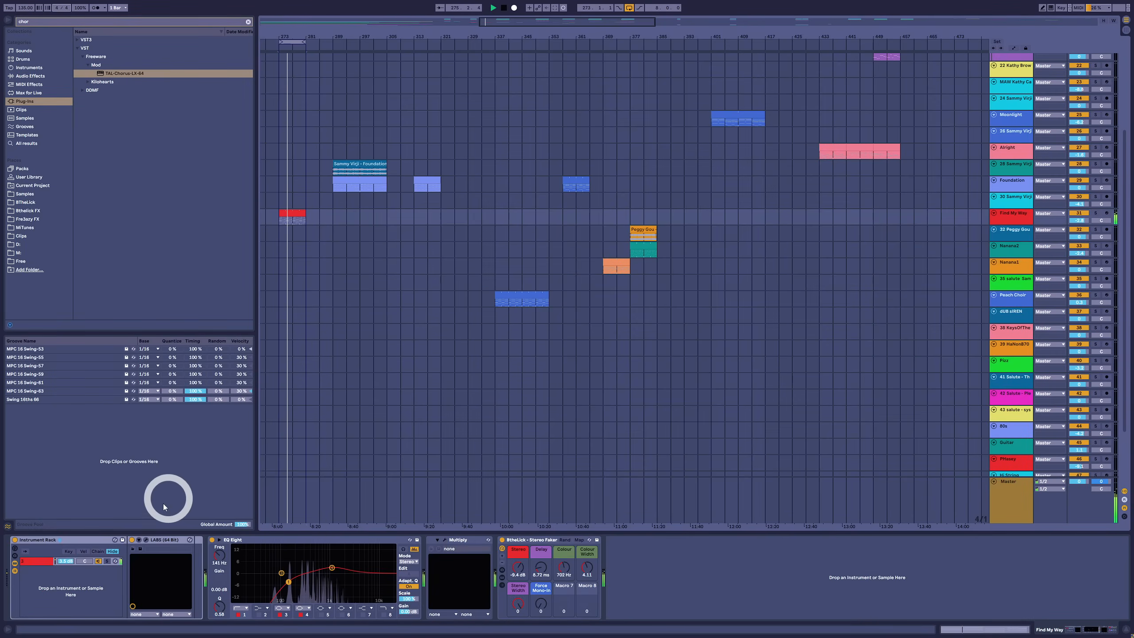
Open the Find My Way track's LABS instrument, assign its large knob to Reverb, and raise the second slider
left_click(146, 539)
left_click_drag(576, 180, 515, 180)
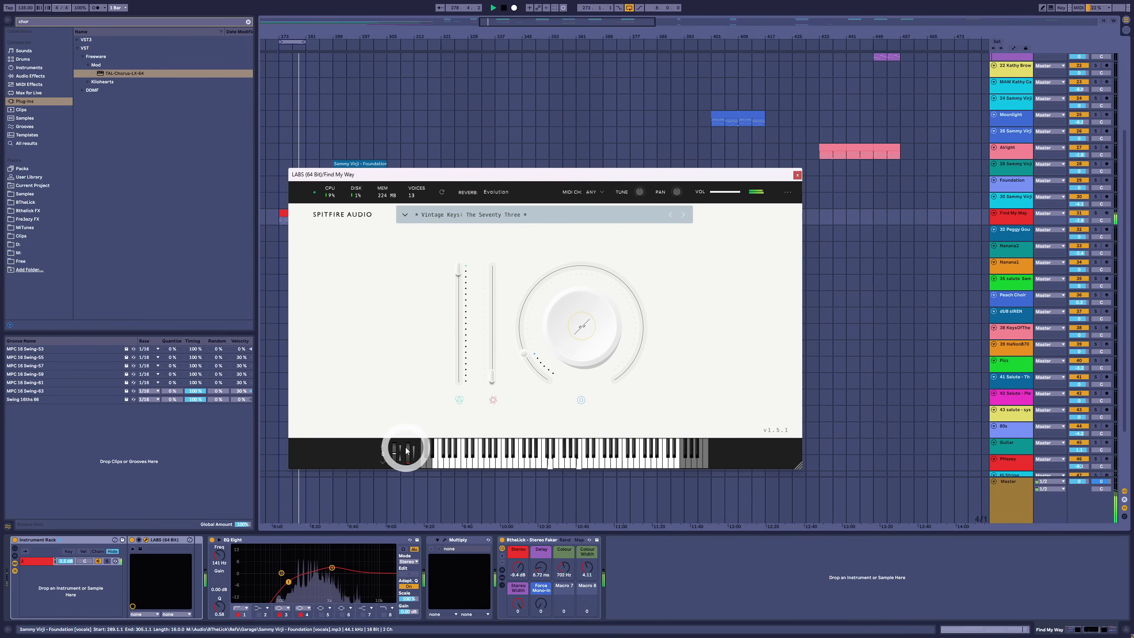
left_click(581, 325)
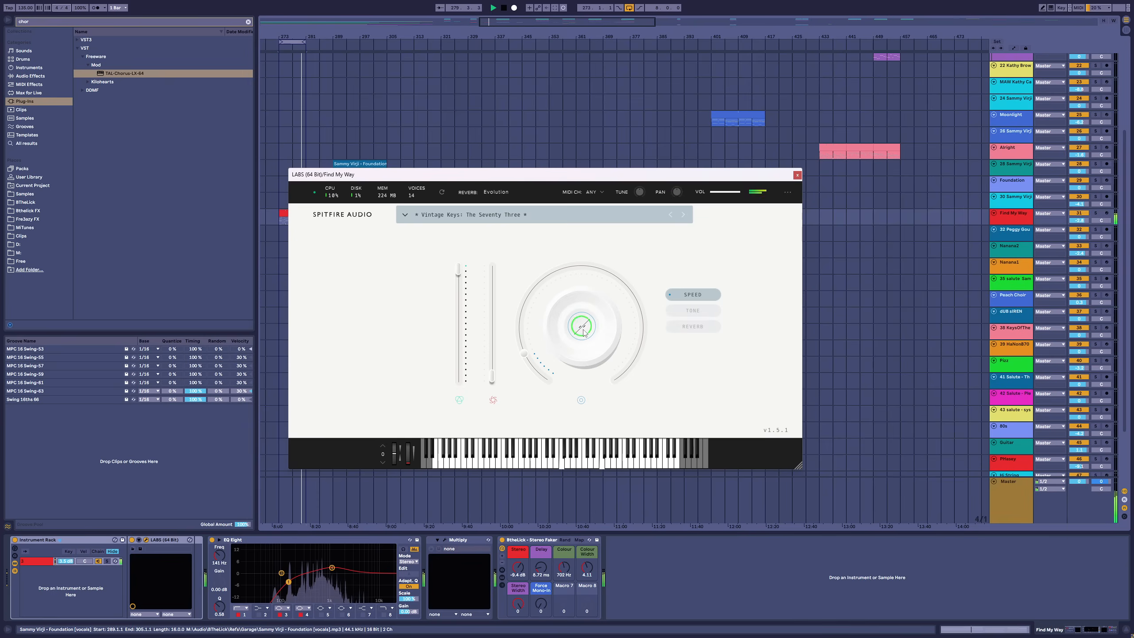
left_click(681, 330)
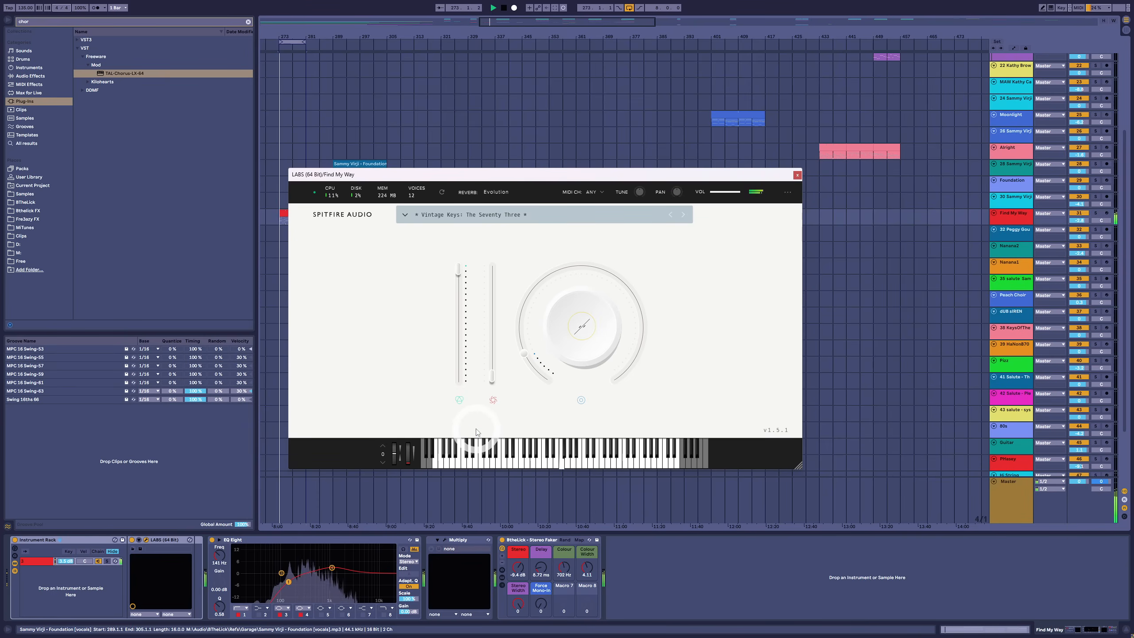
left_click_drag(492, 376, 494, 336)
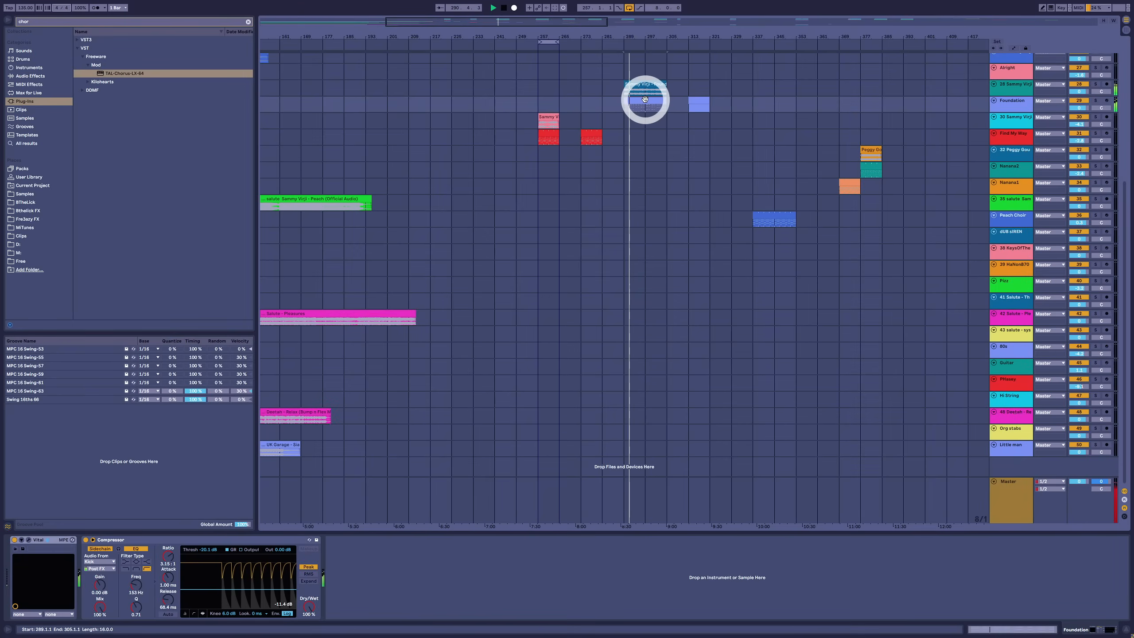
Listen to the Foundation reference section, stop playback, and open the empty Foundation clip at bar 313 for note editing
left_click(660, 109)
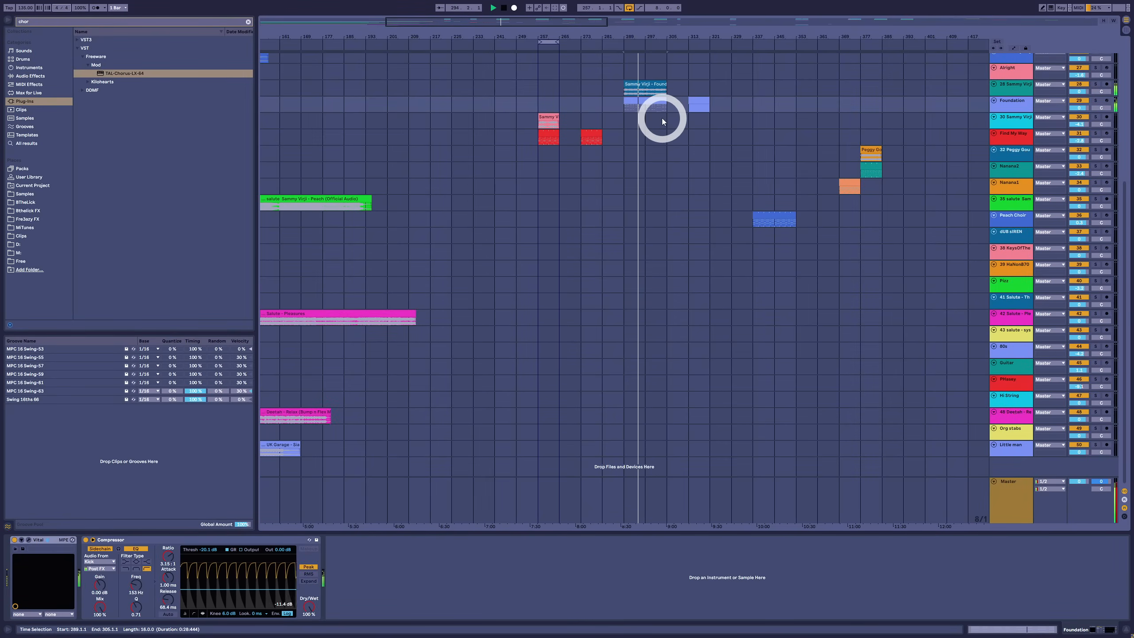
scroll(749, 139, "up", 8)
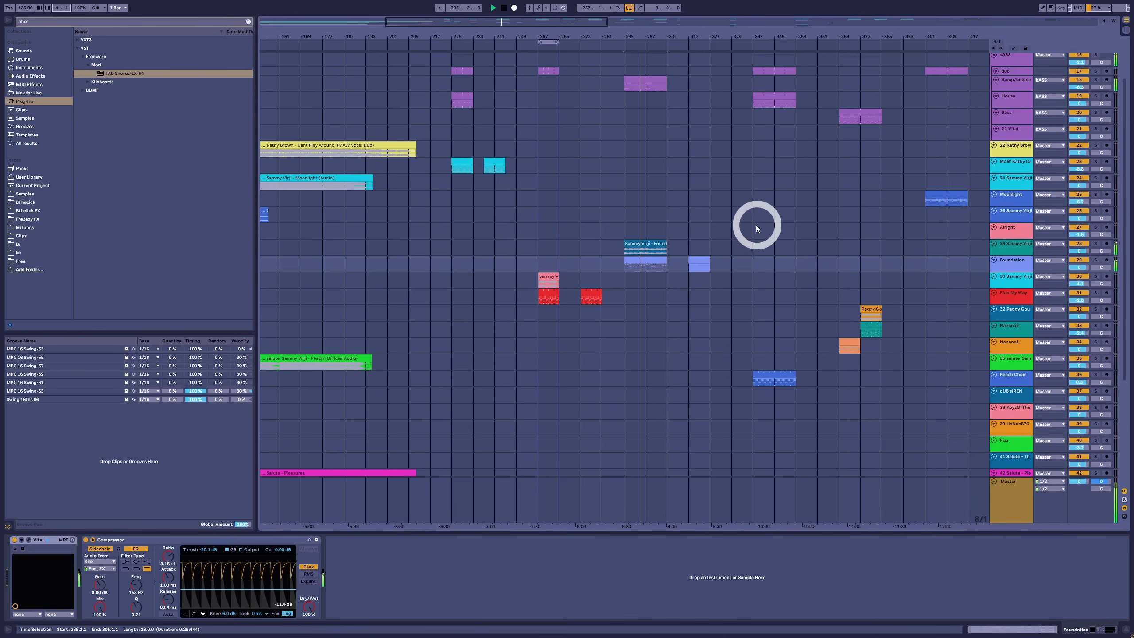
left_click(700, 260)
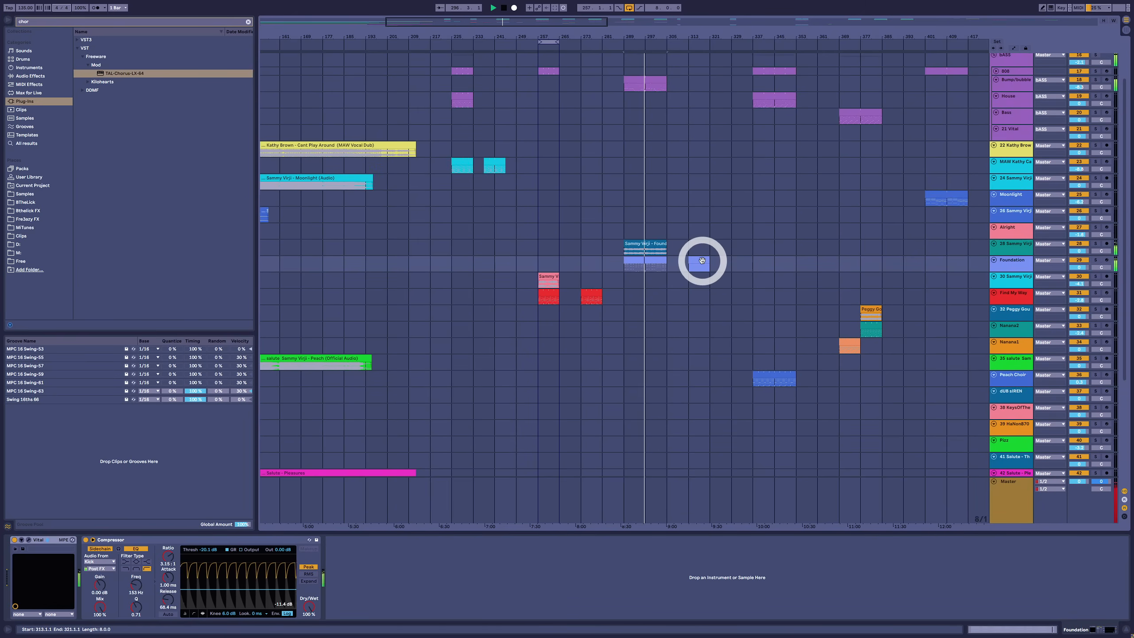
key("space")
double_click(699, 263)
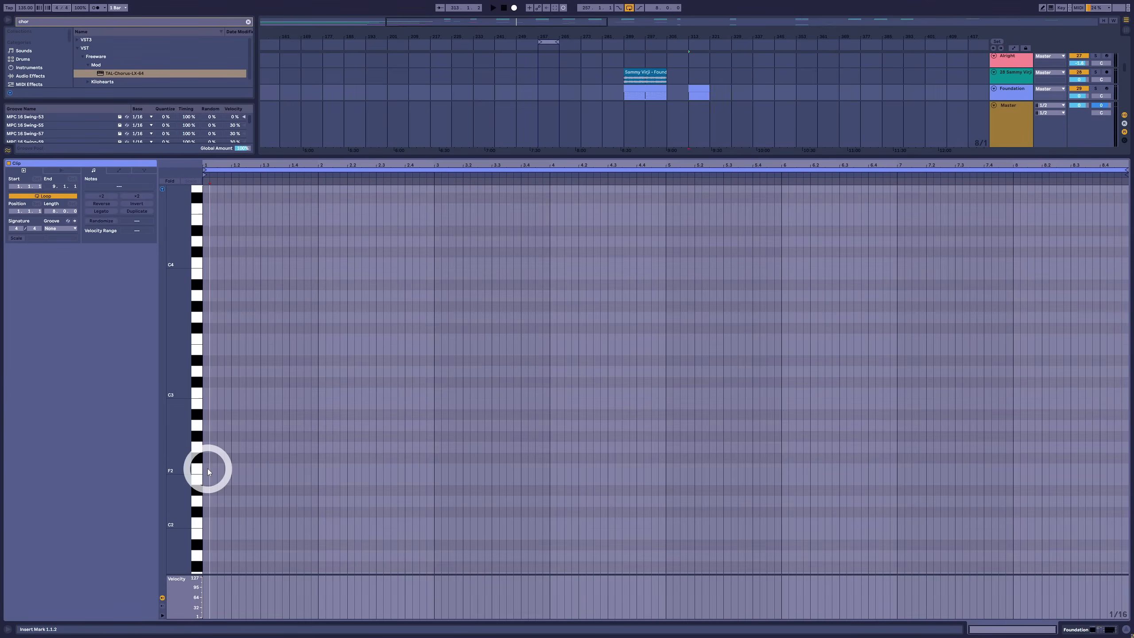
Enter consecutive two-bar bass notes F2, E2, A1 and D2 from the start of the clip, and audition them
double_click(207, 469)
left_click_drag(246, 474, 431, 480)
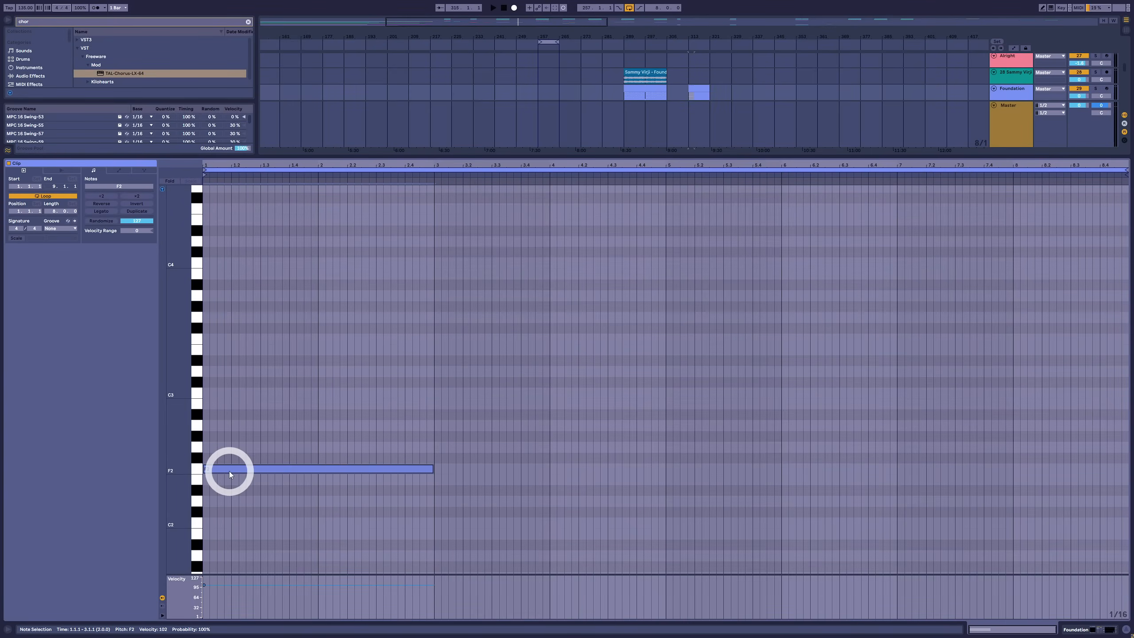
left_click_drag(228, 471, 461, 481)
left_click_drag(544, 481, 693, 554)
left_click_drag(693, 555, 923, 500)
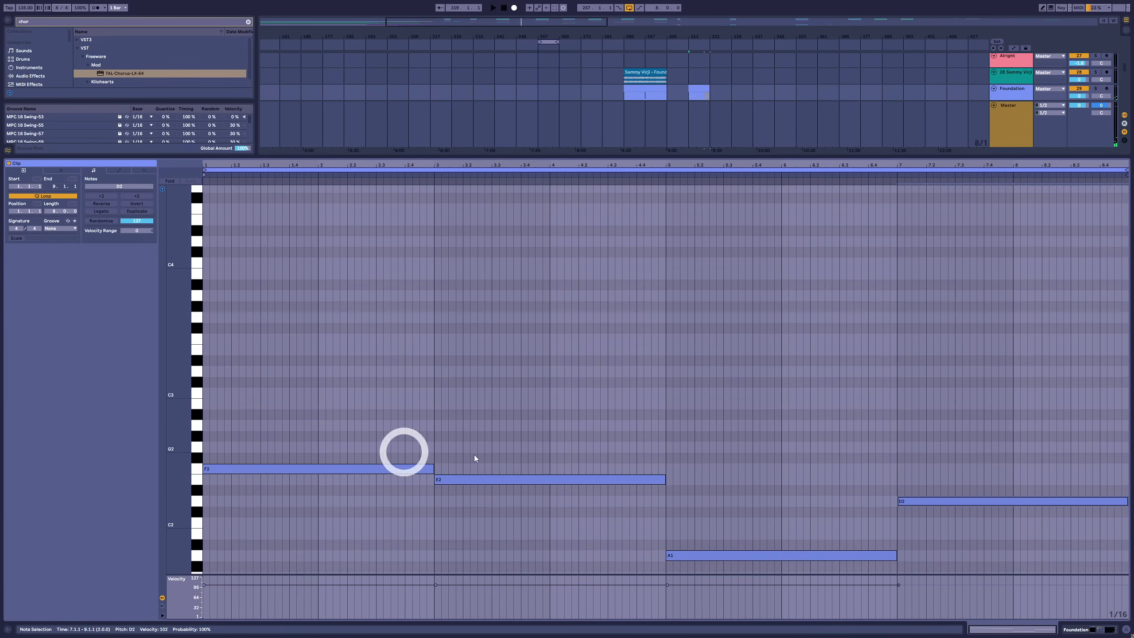
left_click(557, 480)
left_click(739, 555)
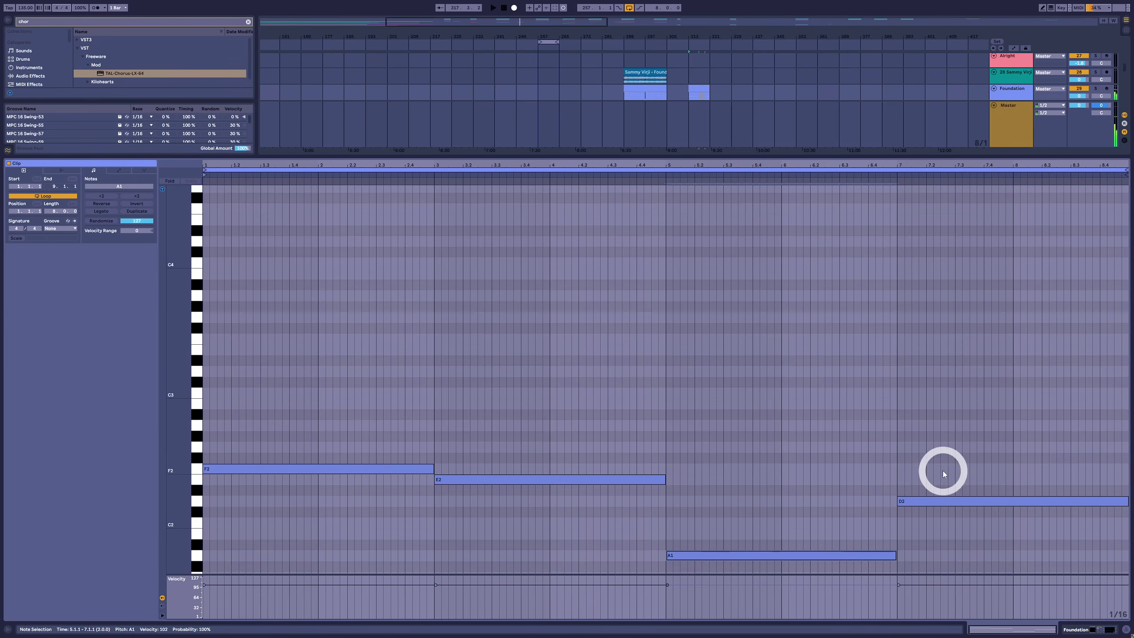
left_click(940, 500)
Stack copies of all four bass notes 4, 7 and 11 semitones higher to form major seventh chords
scroll(345, 487, "up", 1)
scroll(344, 486, "down", 1)
left_click_drag(302, 412, 977, 569)
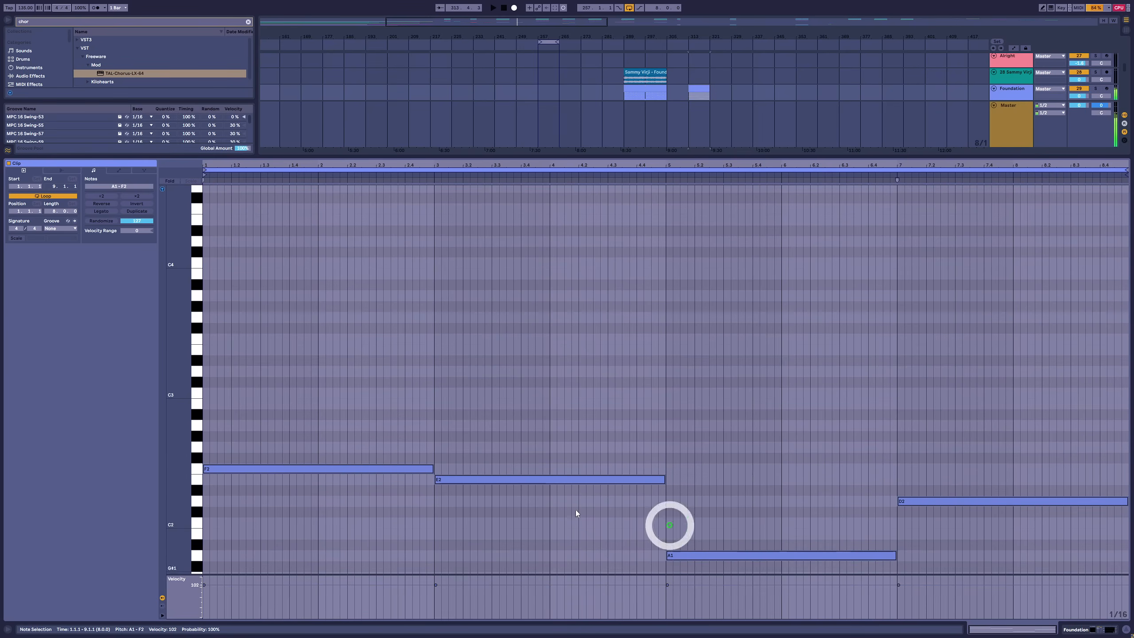
left_click_drag(259, 467, 225, 353)
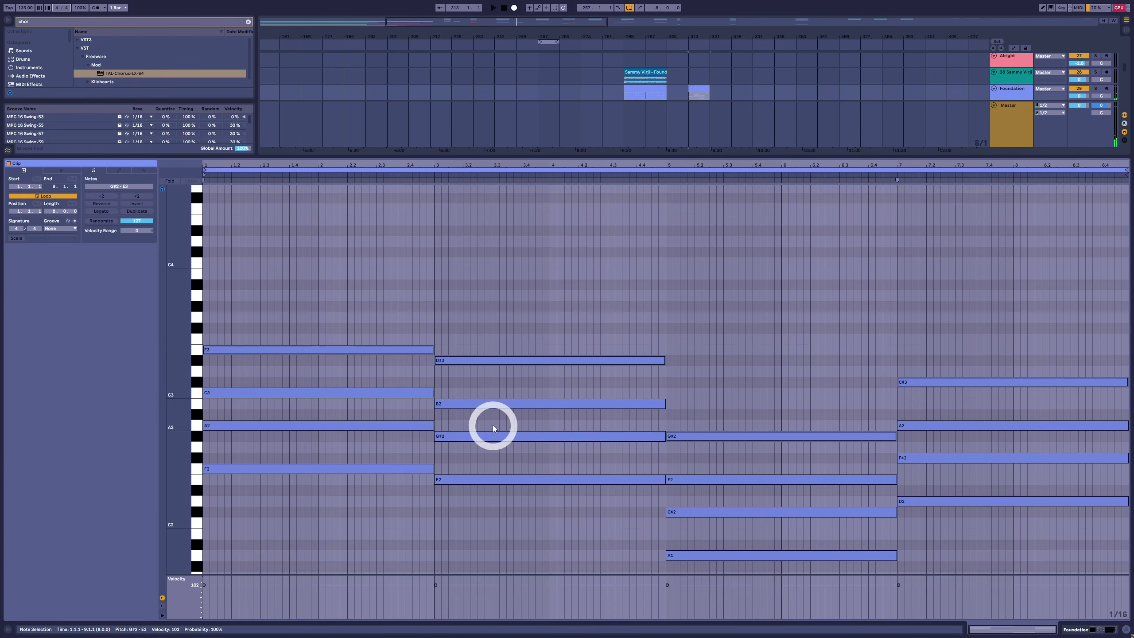
Lower the second chord's seventh to D3, and the third chord's third and seventh to C2 and G2
left_click(487, 438)
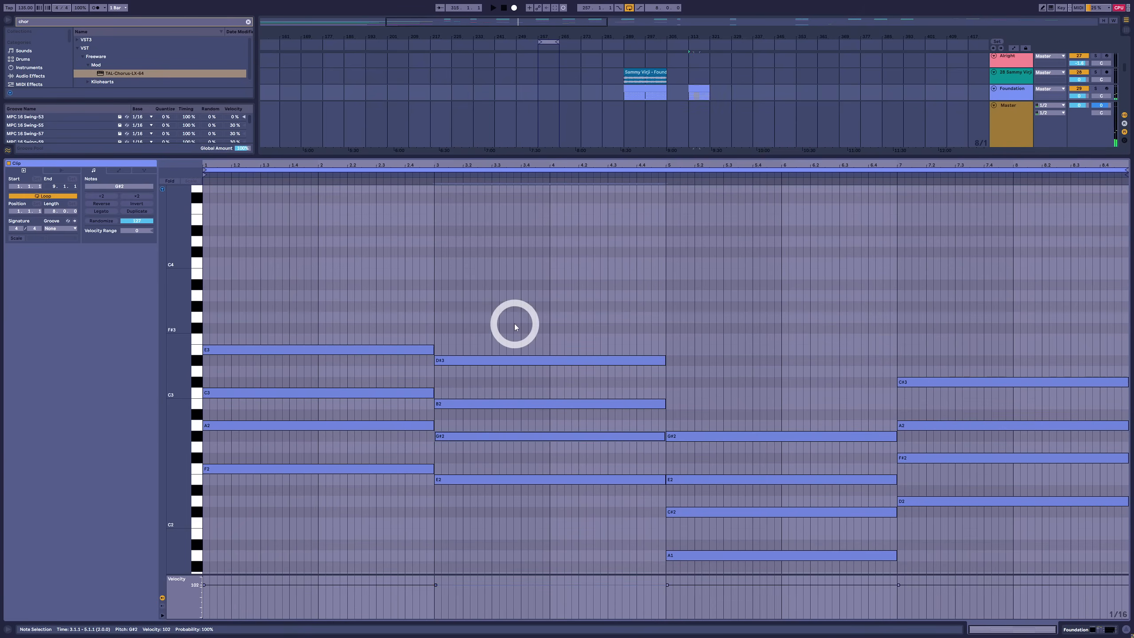
left_click_drag(514, 322, 616, 388)
key("Down")
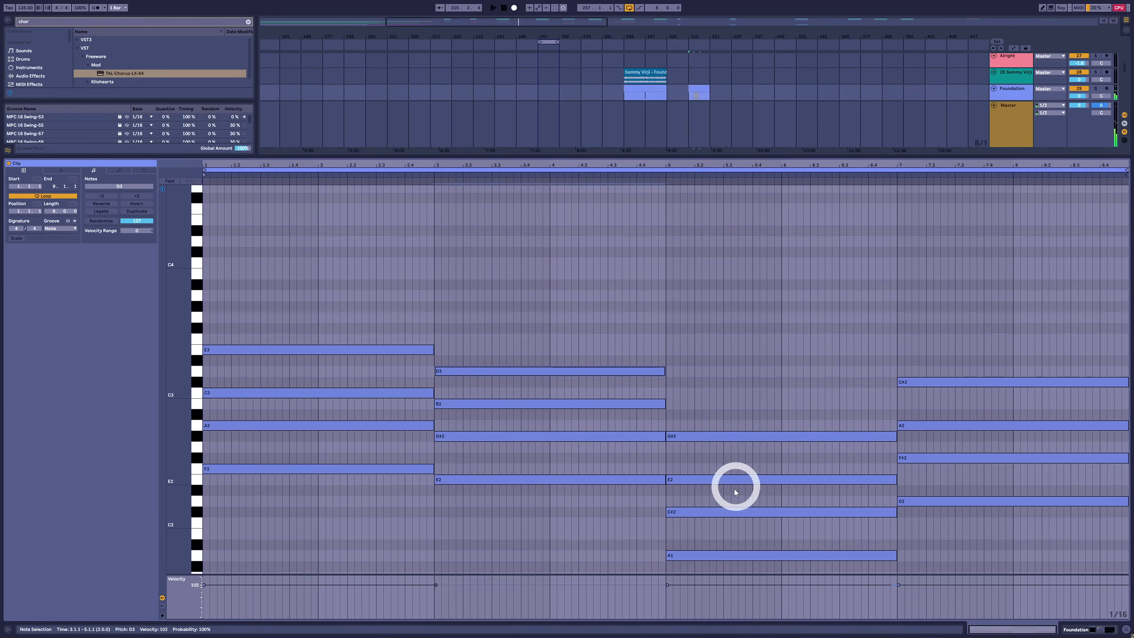
left_click(736, 511)
key("Down")
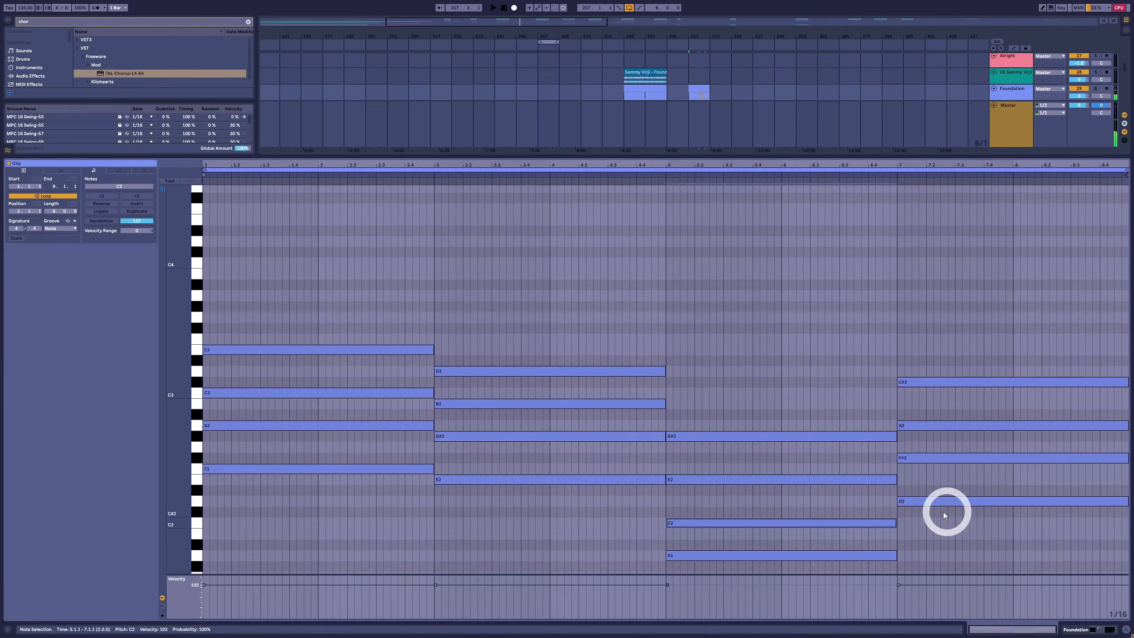
left_click(768, 438)
key("Down")
Lower the fourth chord's third to F2 and its seventh to C3
left_click(954, 458)
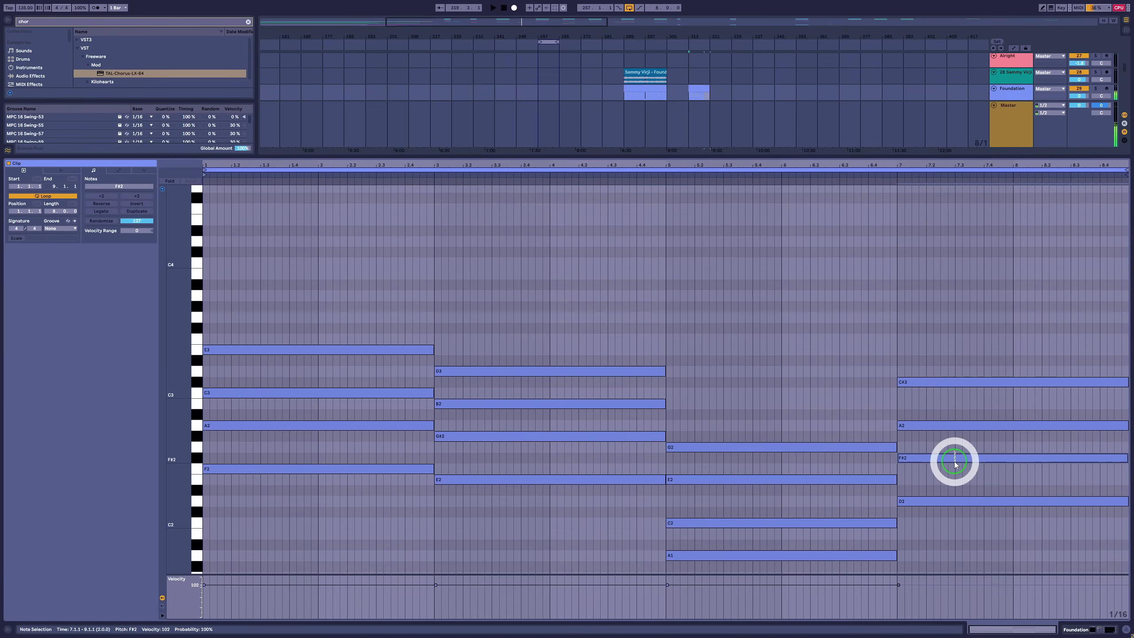
key("Down")
left_click(949, 381)
key("Down")
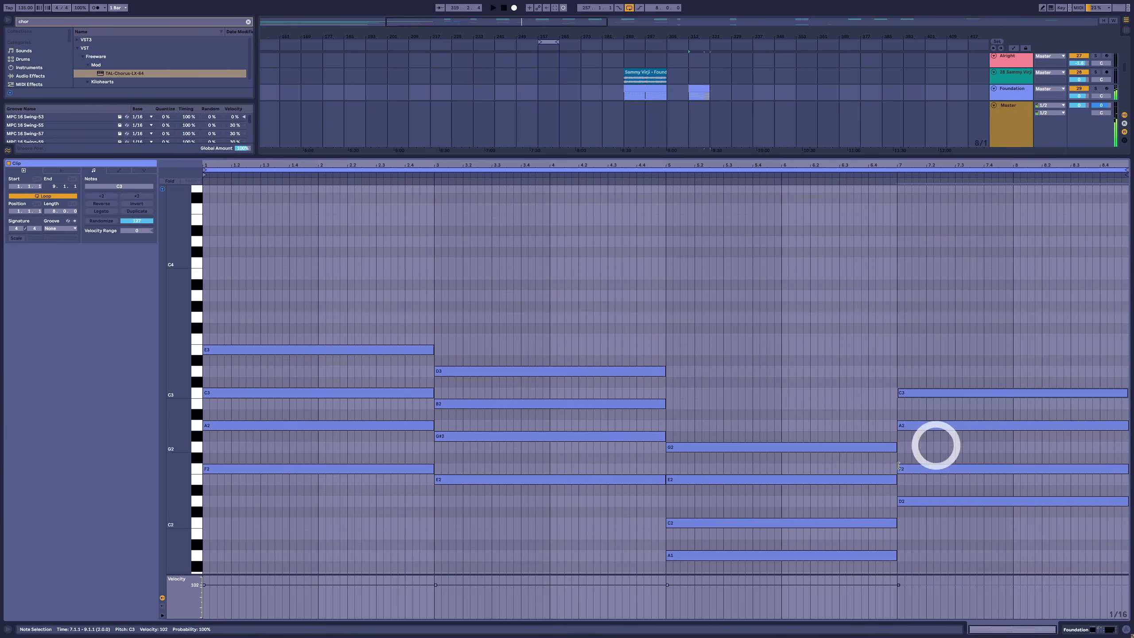
Audition the non-diatonic G#2 in the second chord and the whole E chord
left_click(481, 456)
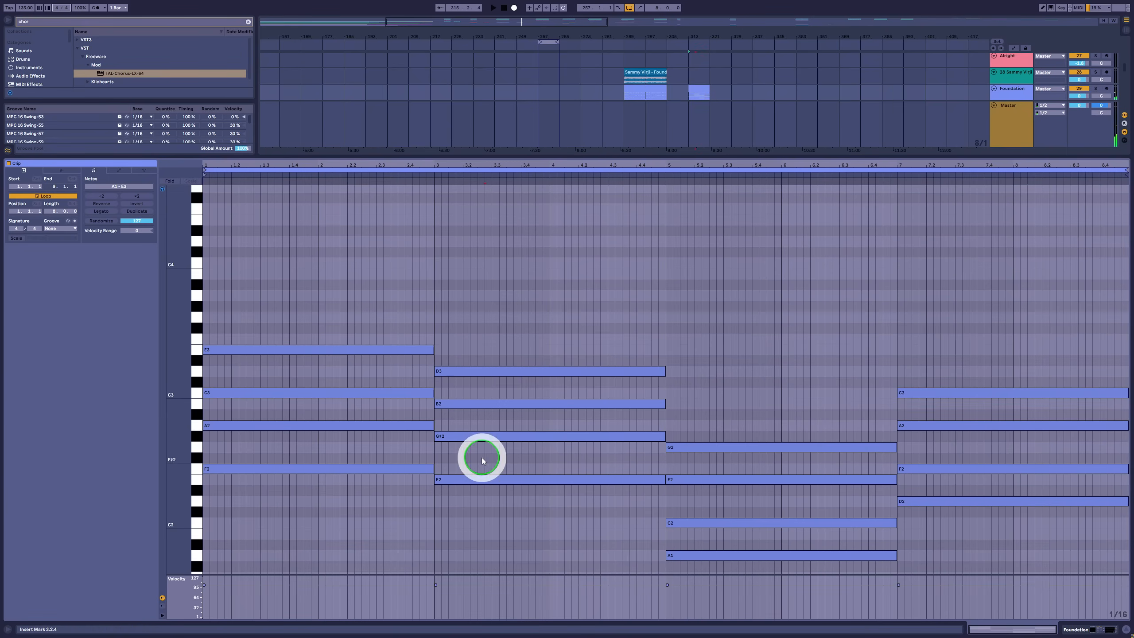
left_click(490, 436)
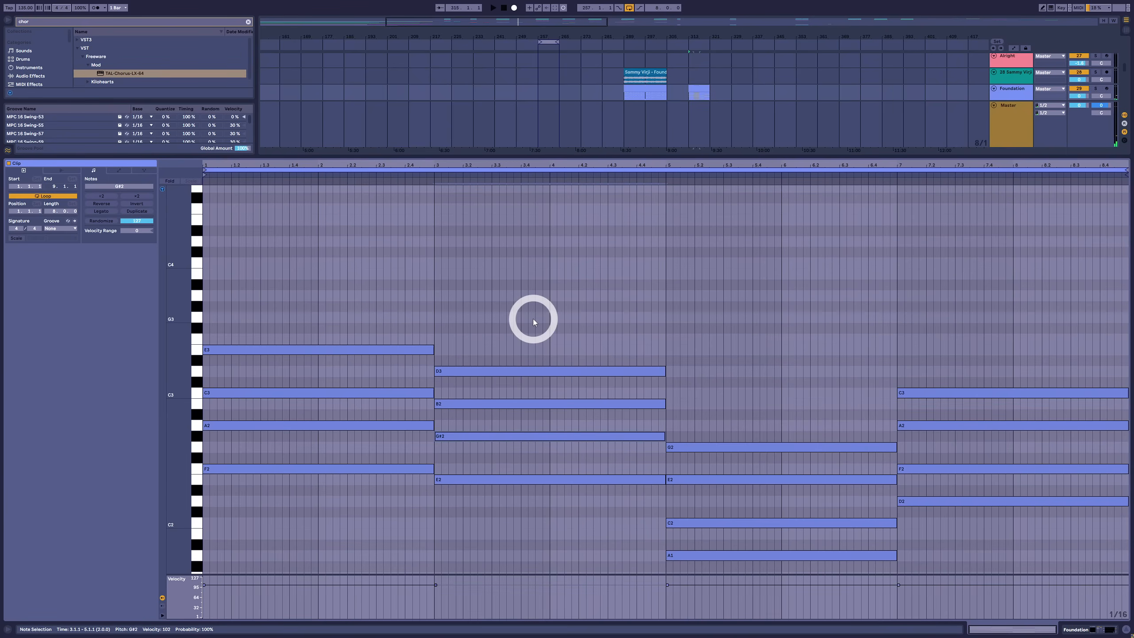
left_click_drag(527, 284, 503, 634)
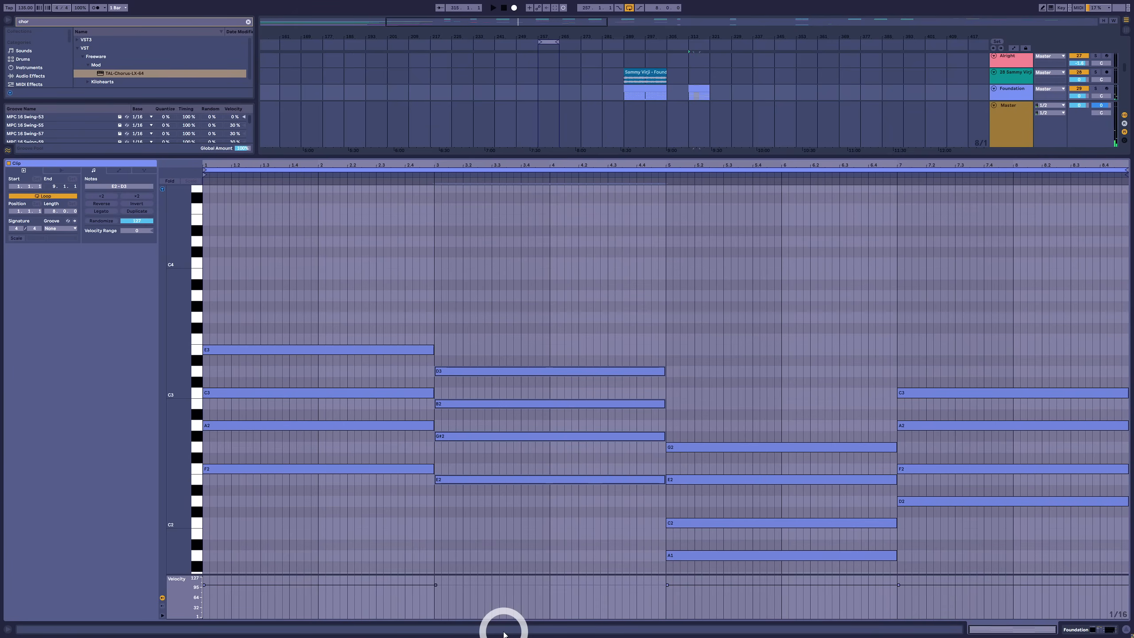
Duplicate the third chord's G2 up to B2 as a ninth, audition the chord, and play the progression
left_click(721, 410)
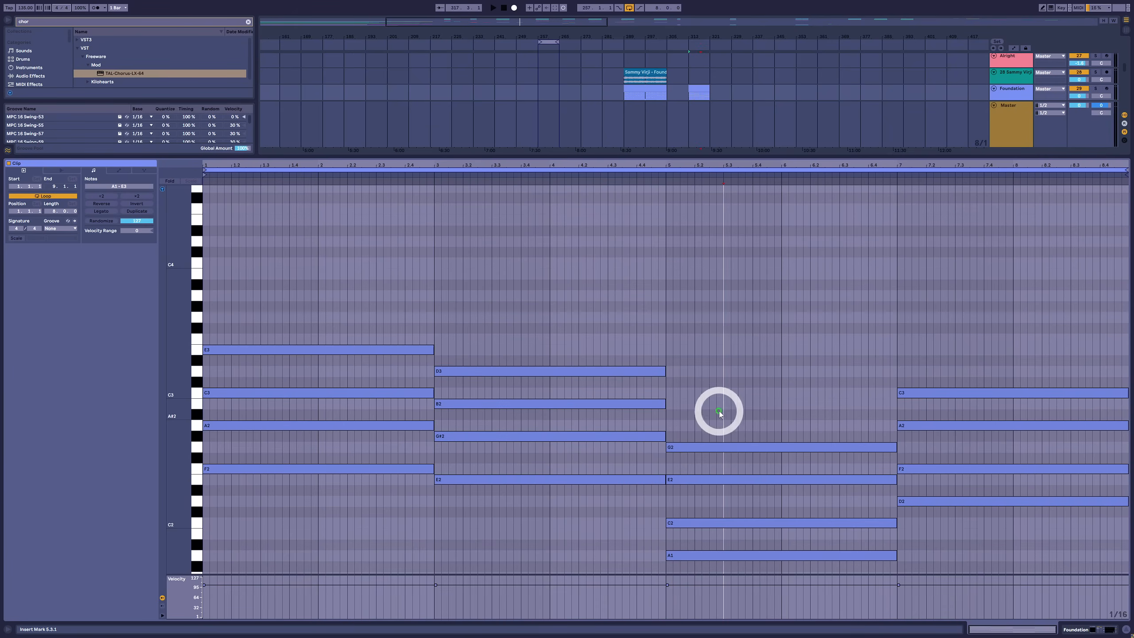
left_click(747, 446)
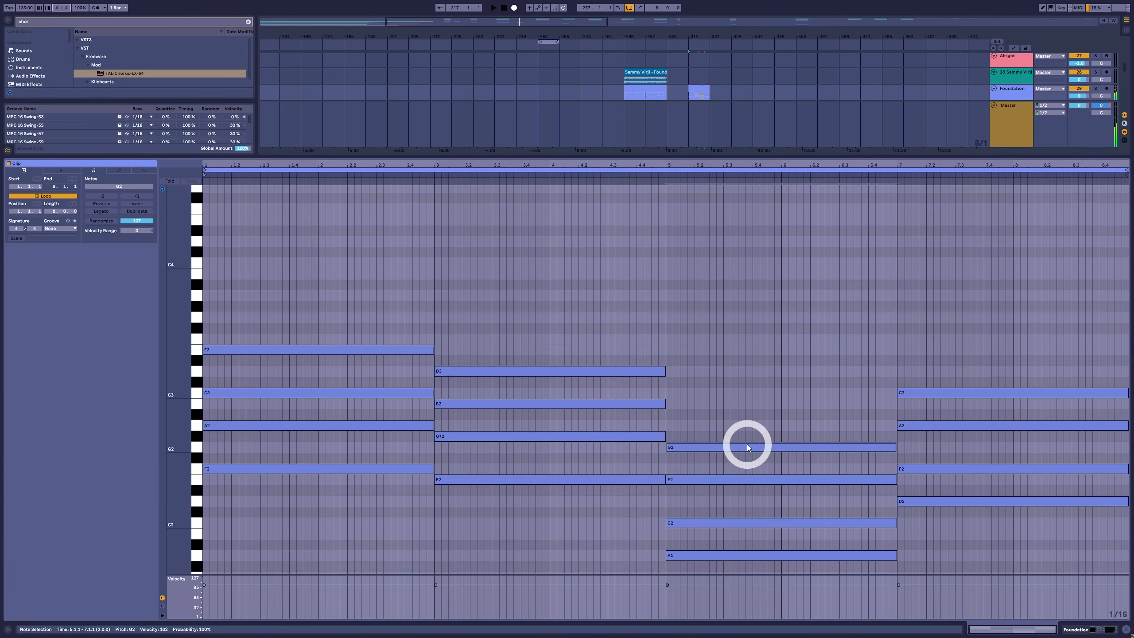
left_click_drag(753, 361, 743, 631)
left_click_drag(742, 332, 717, 621)
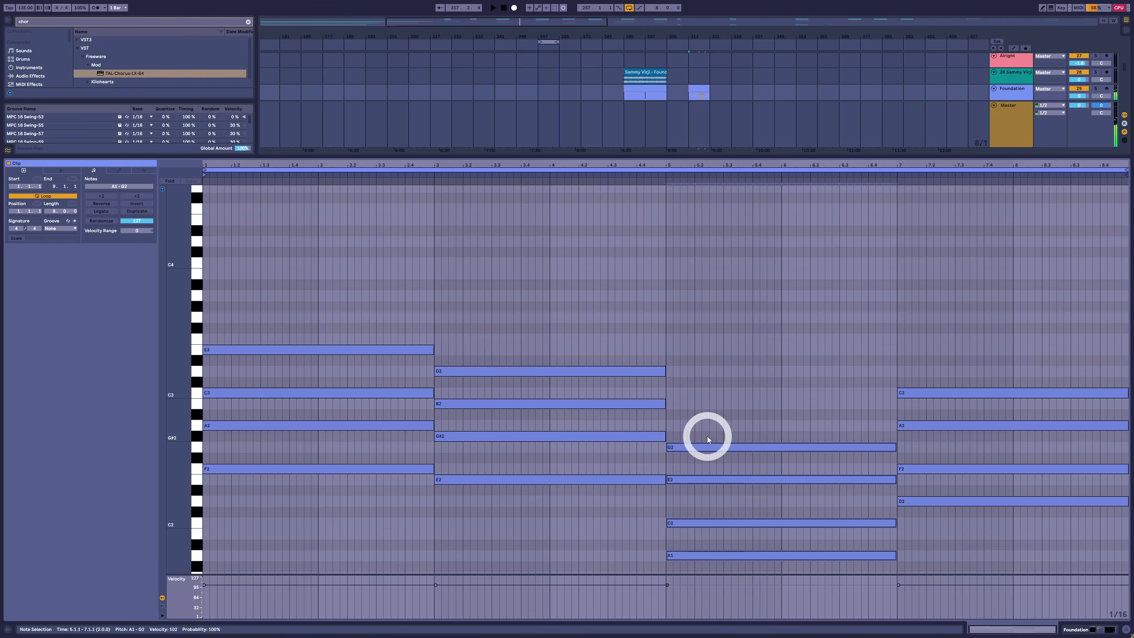
left_click(704, 448)
left_click_drag(703, 448, 704, 408)
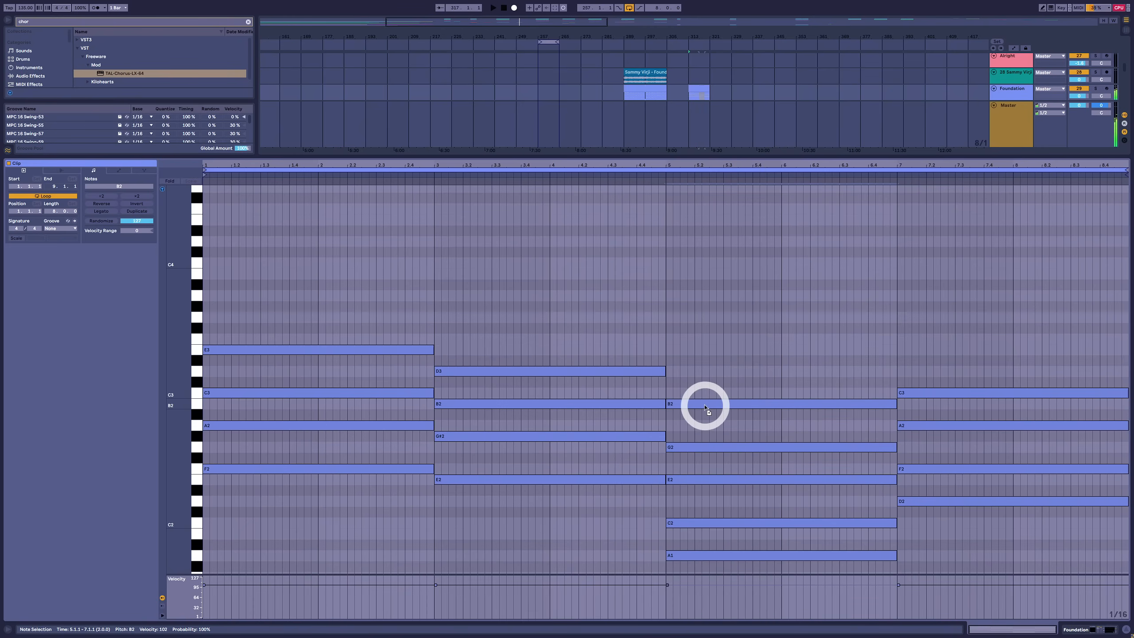
left_click_drag(734, 319, 743, 604)
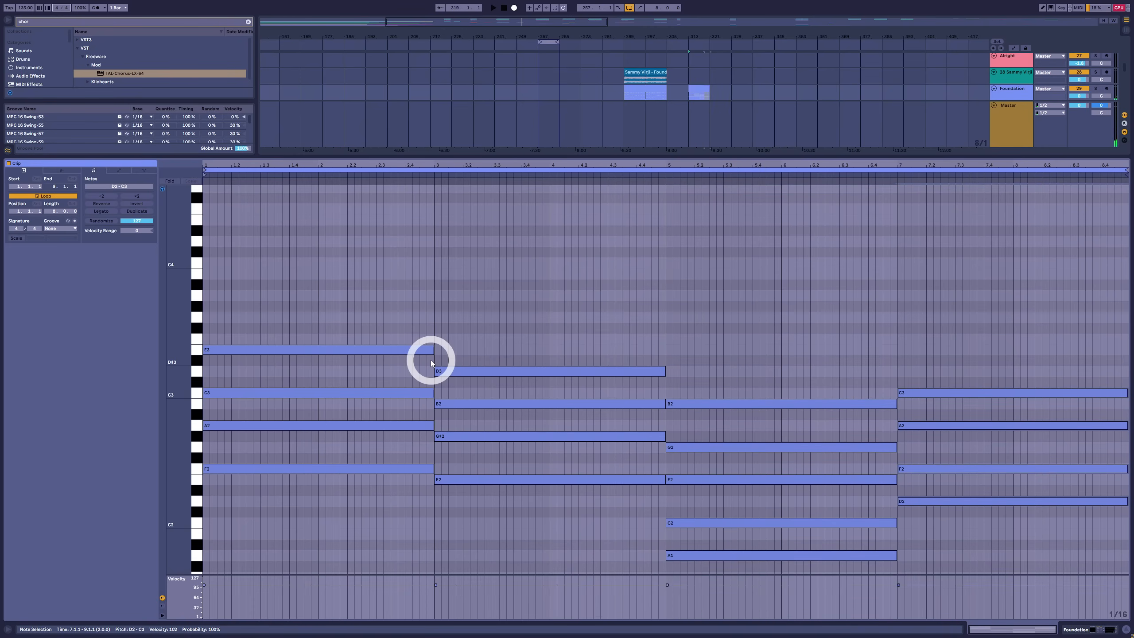
key("space")
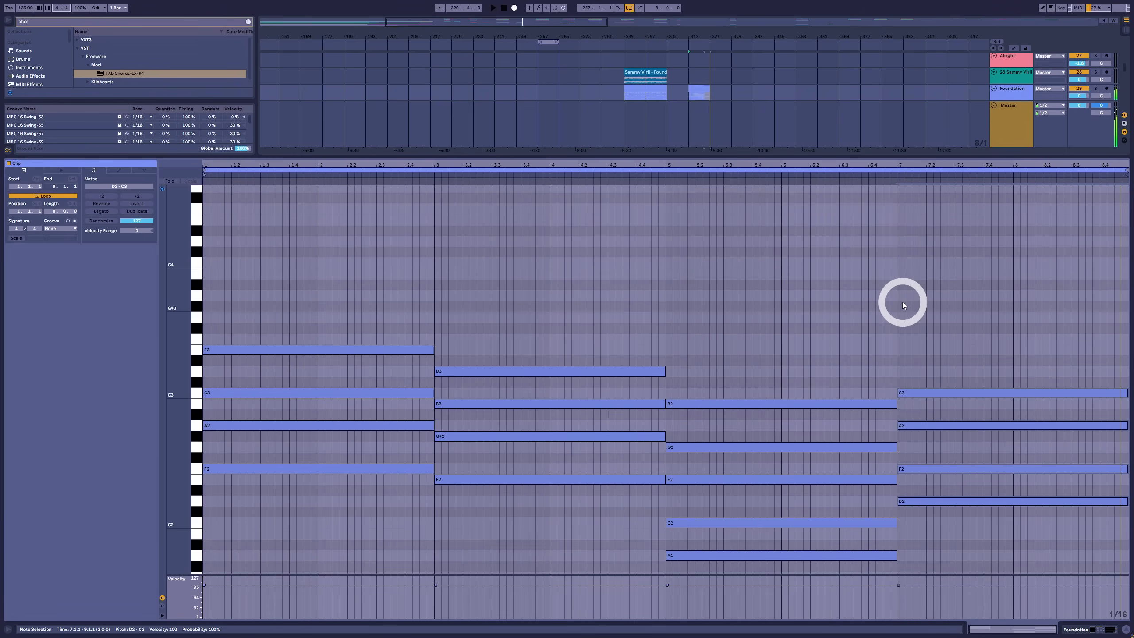
Raise the two middle notes of chords one, two and four and all non-root notes of chord three one octave, and play the progression
left_click_drag(261, 449, 281, 377)
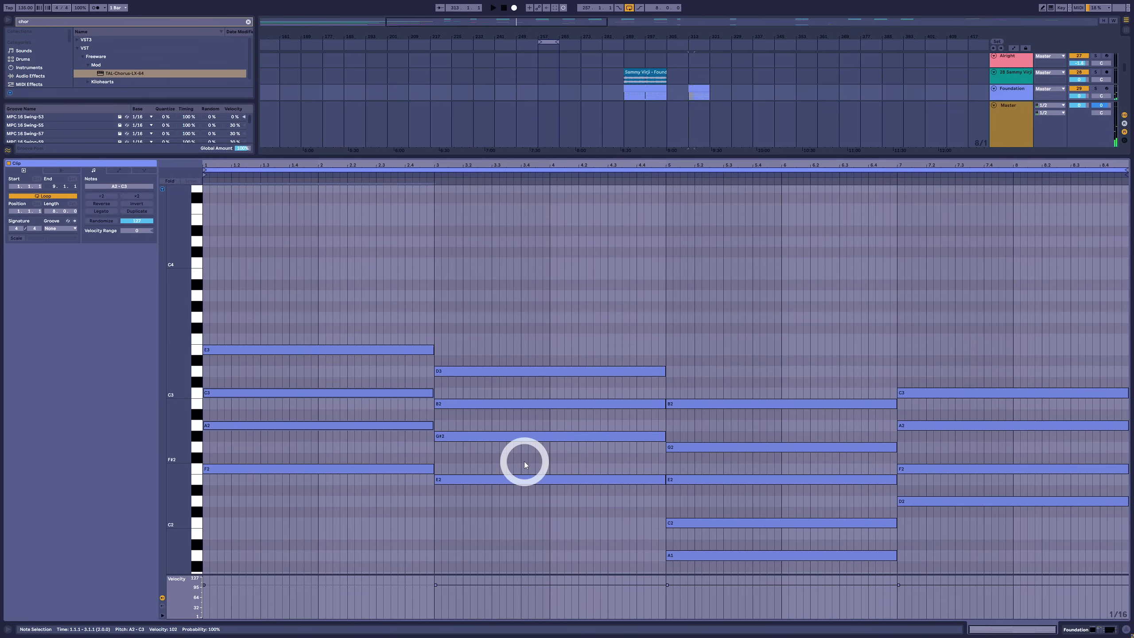
left_click_drag(525, 461, 543, 395)
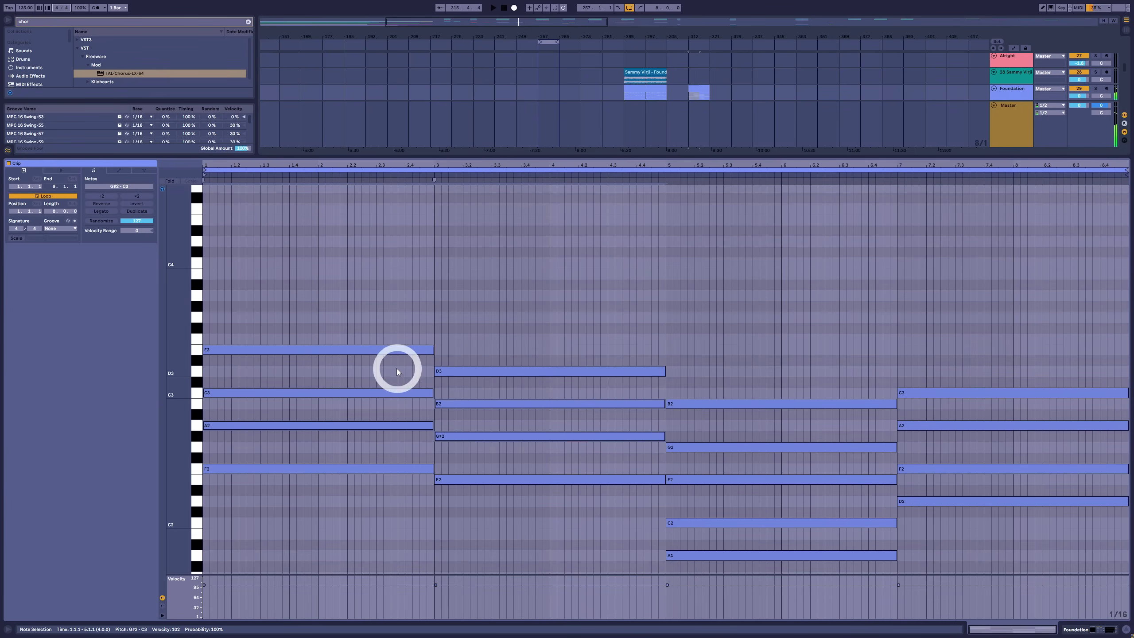
left_click_drag(959, 484, 973, 416)
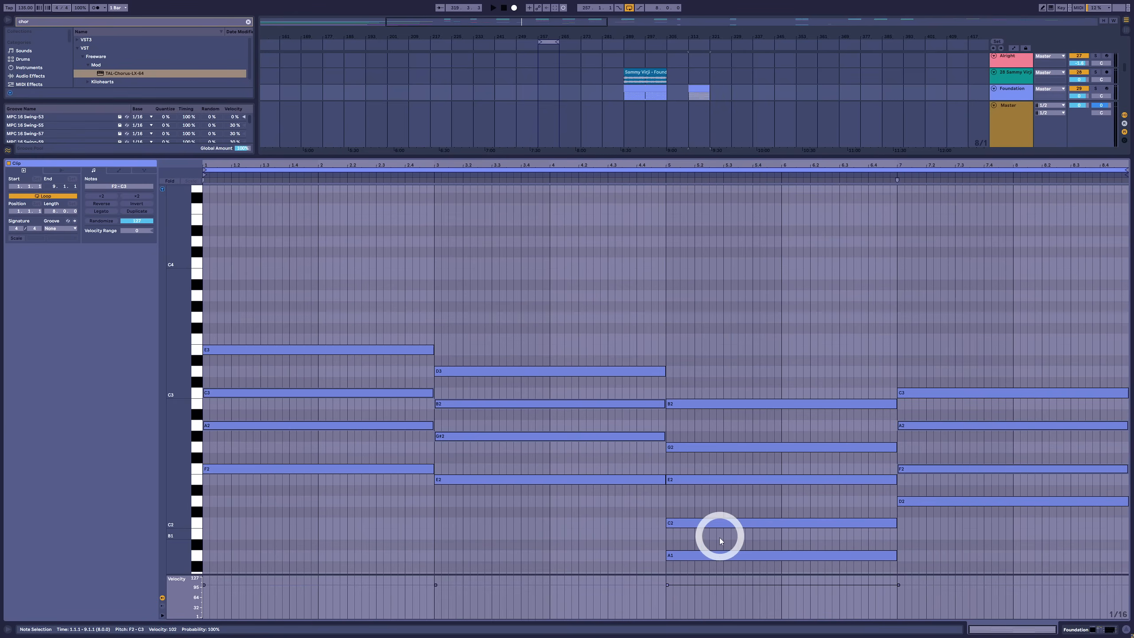
left_click_drag(719, 537, 730, 395)
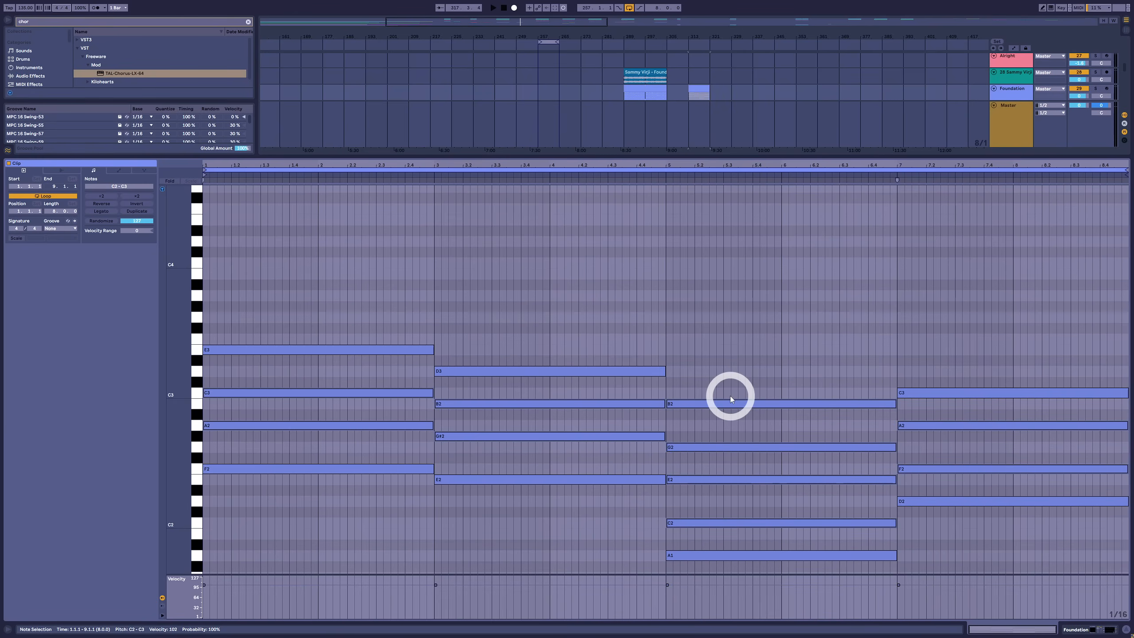
key("shift+Up")
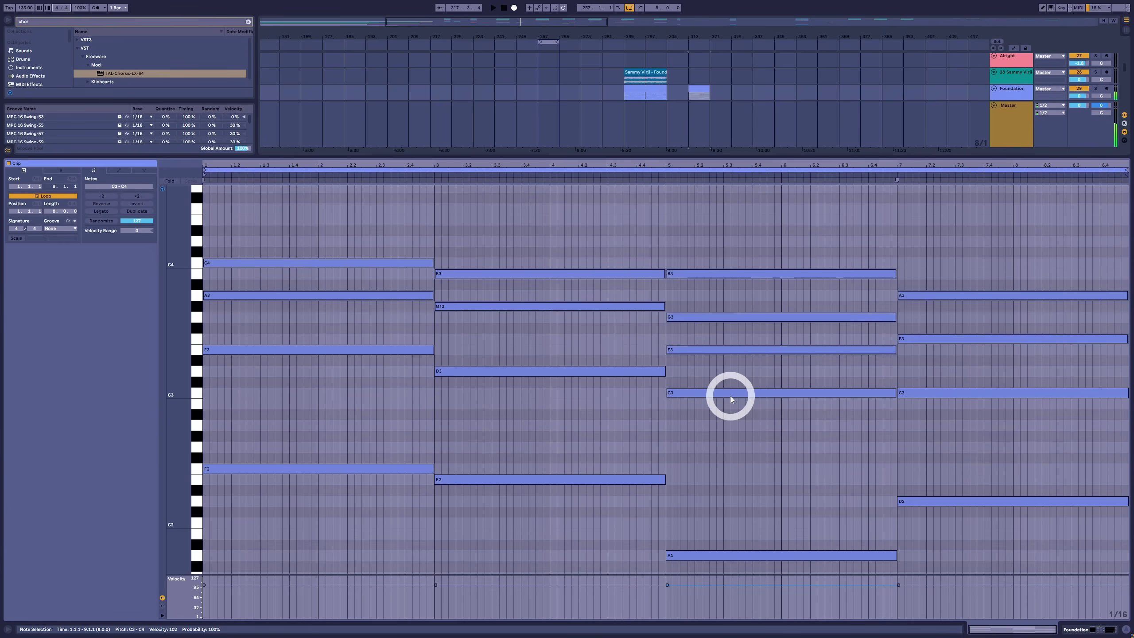
key("space")
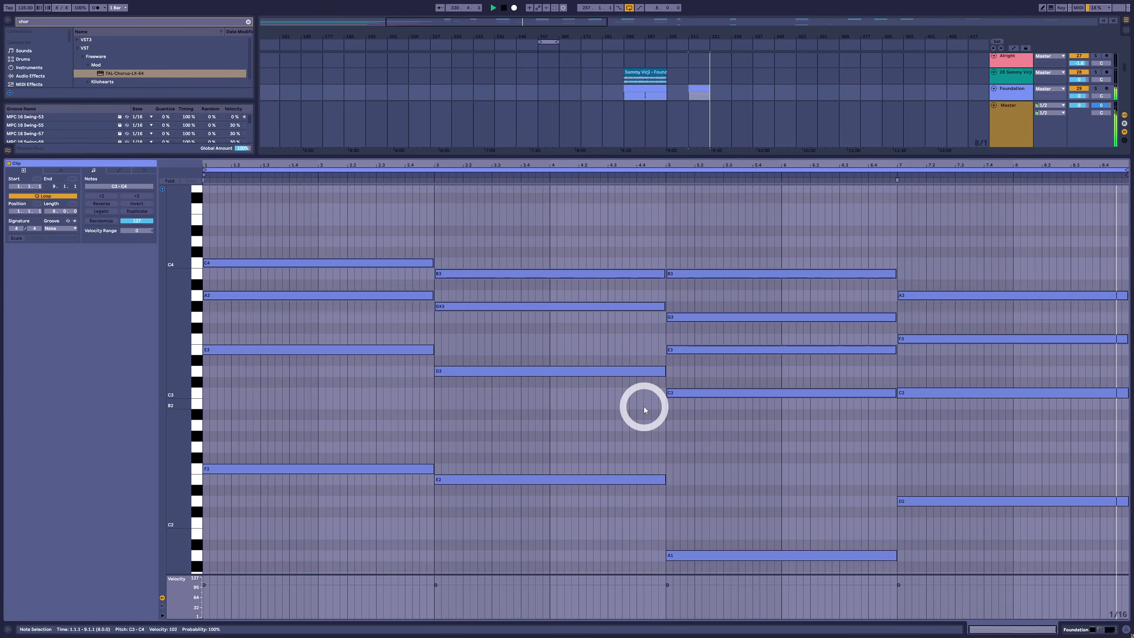
key("space")
Deactivate the E3 note in the third chord and audition the chord without it
left_click(726, 349)
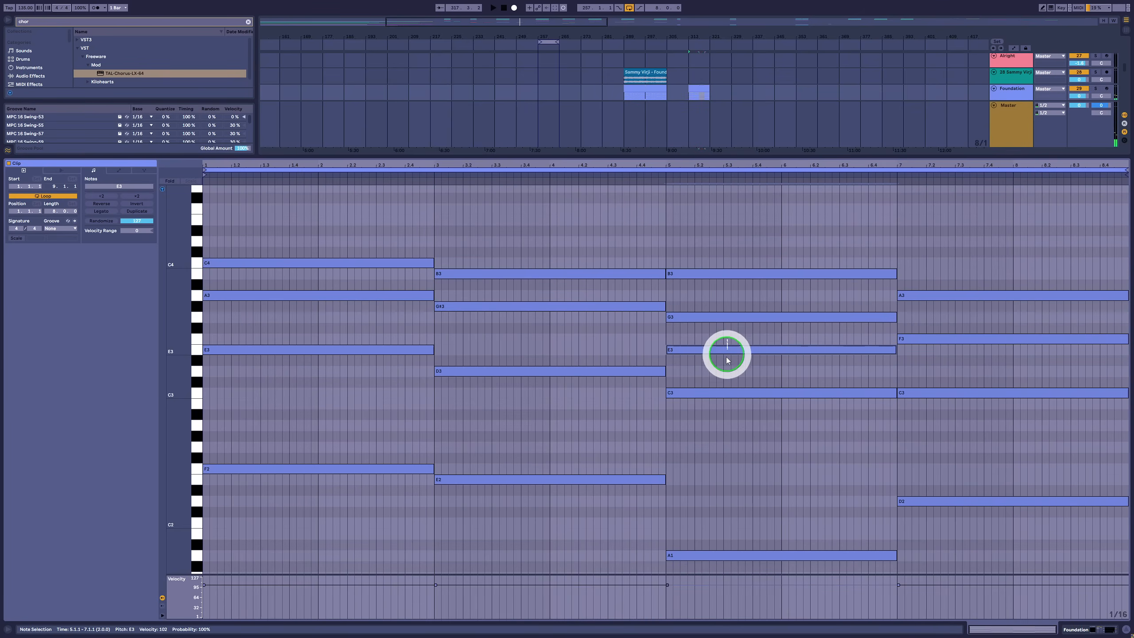
key("0")
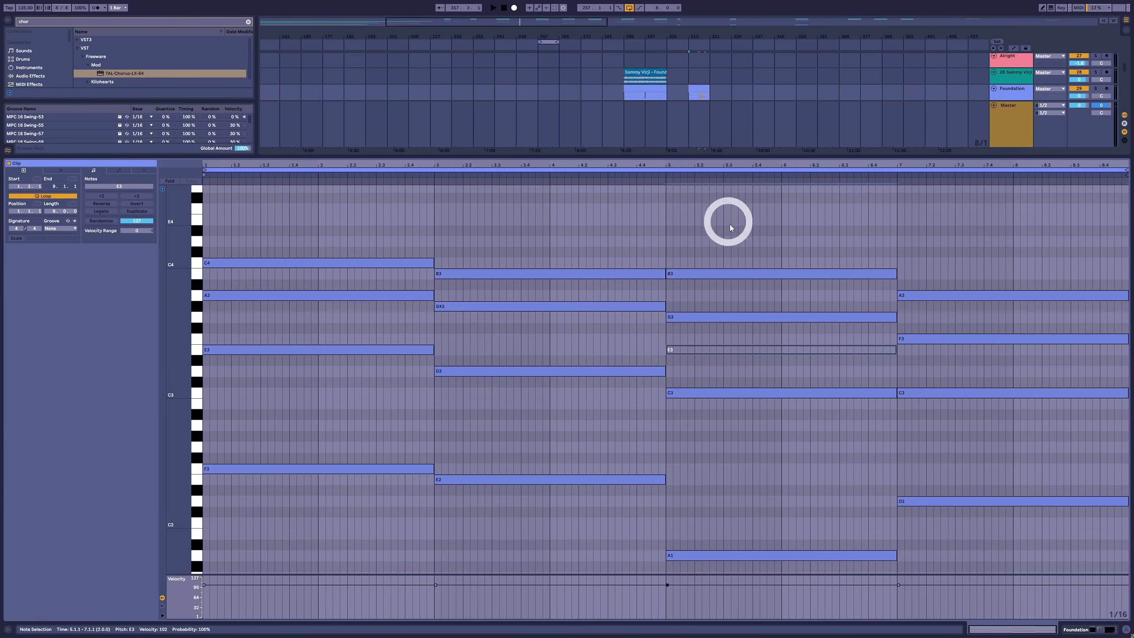
left_click_drag(737, 224, 715, 619)
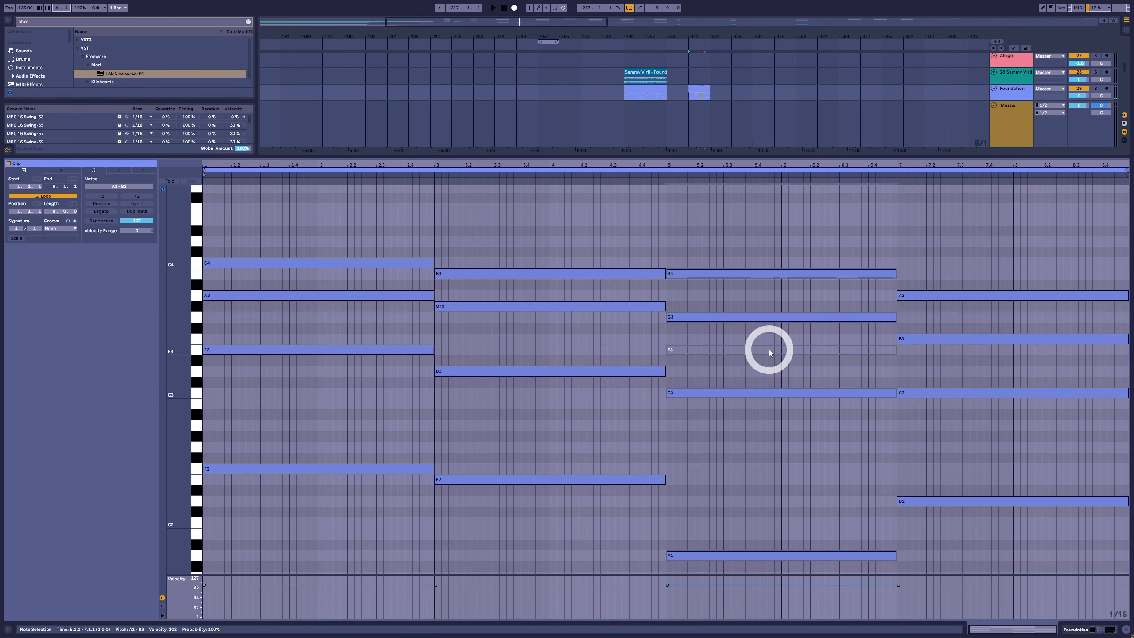
left_click_drag(750, 370, 716, 399)
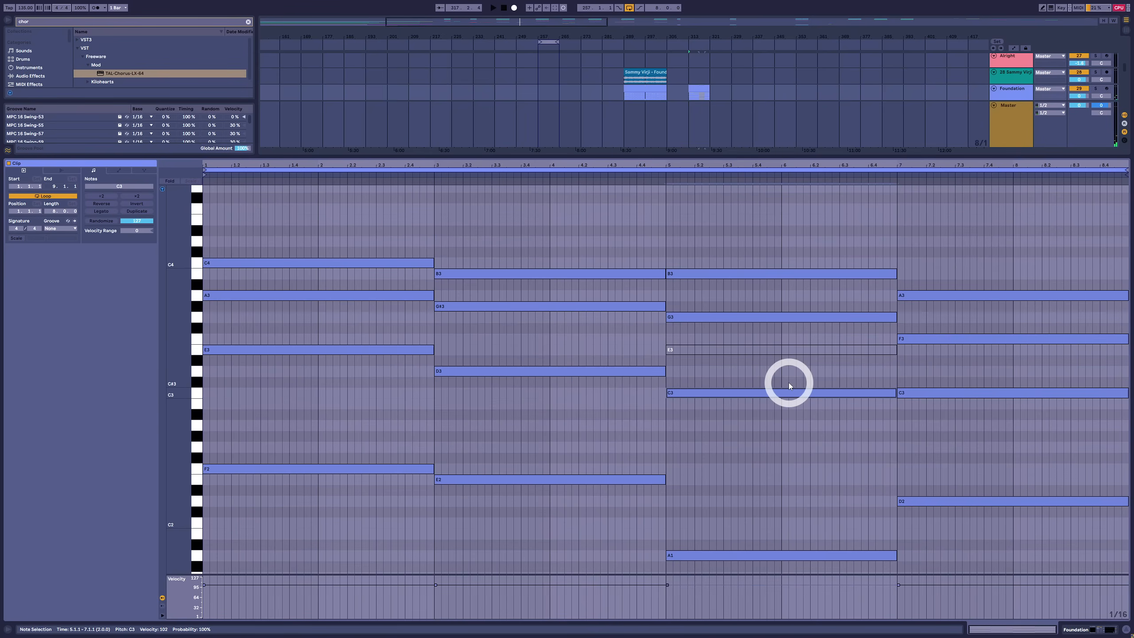
left_click(779, 350)
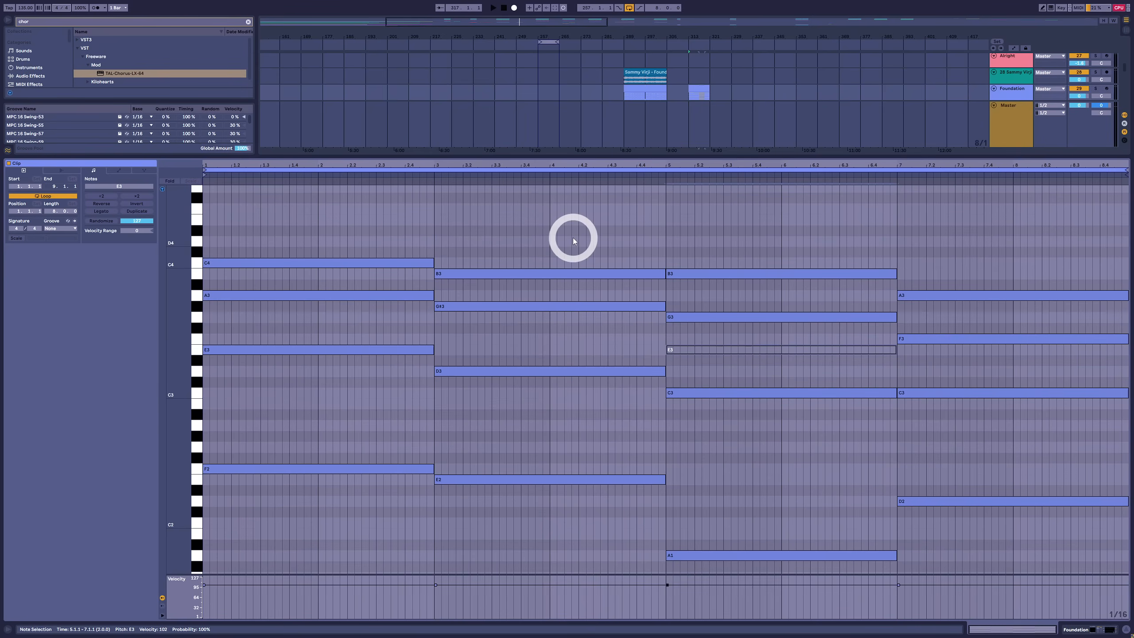
Audition the second, third and fourth chords in full, and check their top notes individually
left_click_drag(606, 230, 603, 491)
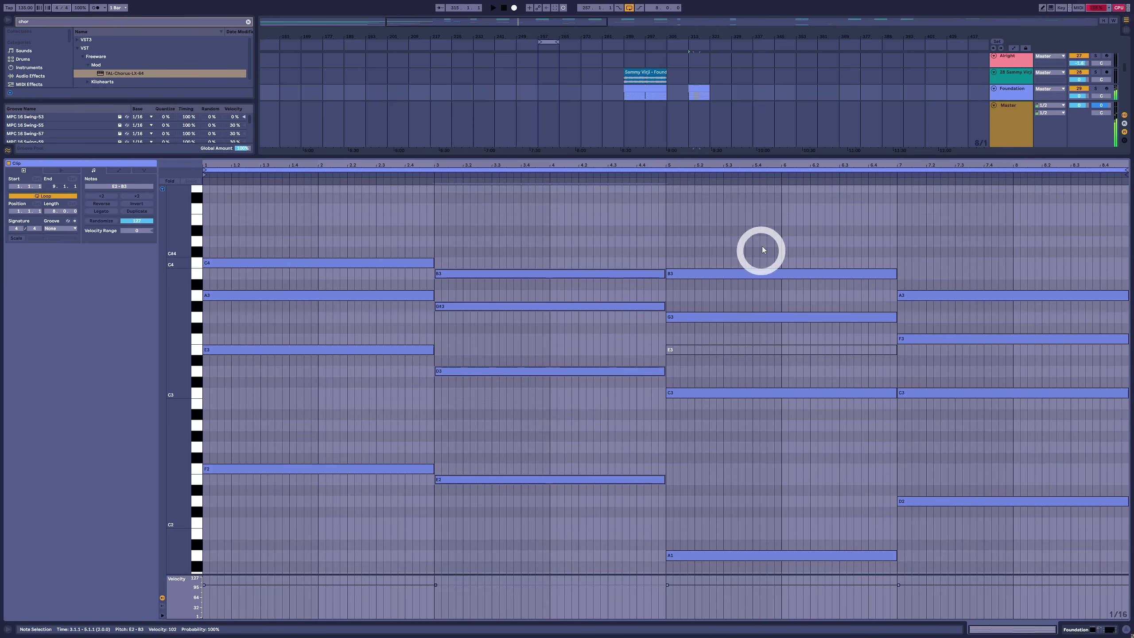
left_click_drag(773, 243, 765, 565)
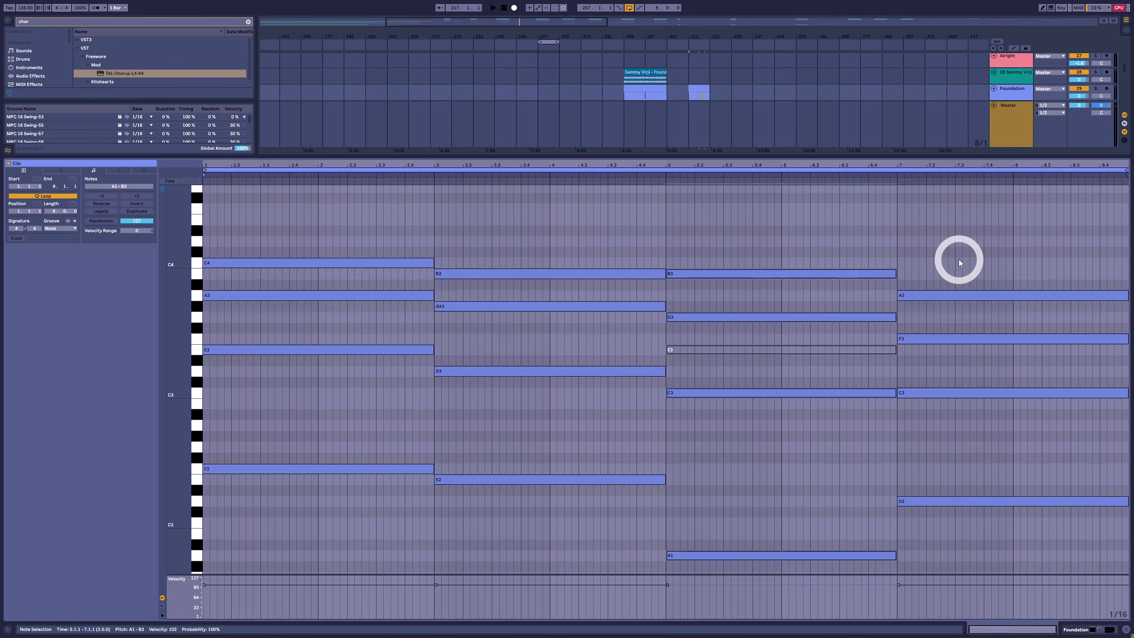
left_click_drag(966, 257, 942, 549)
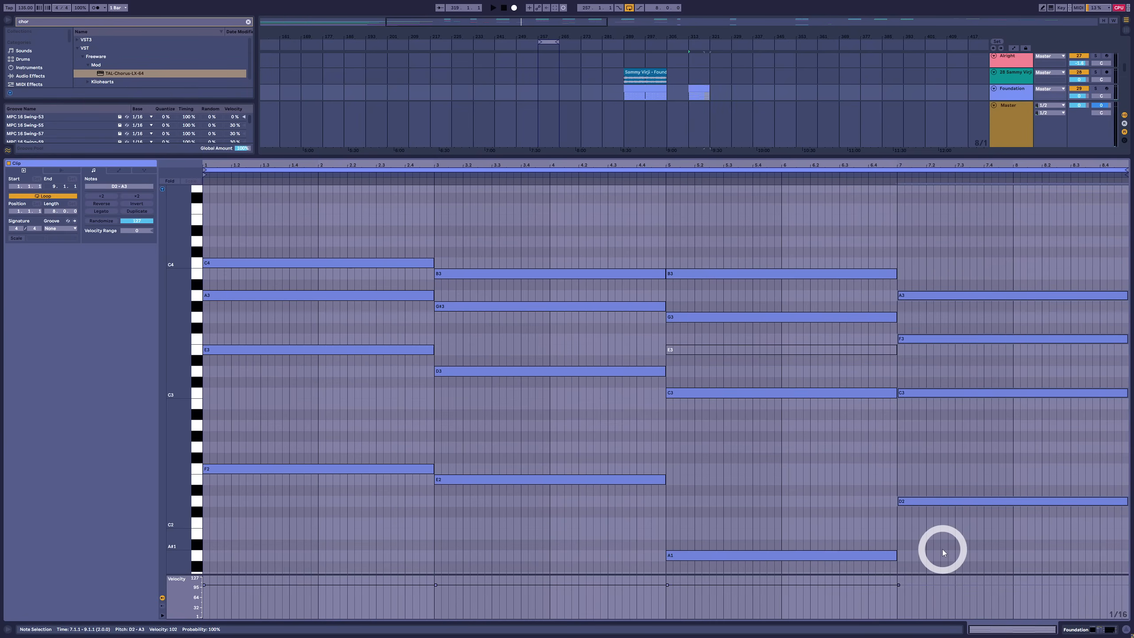
left_click(932, 296)
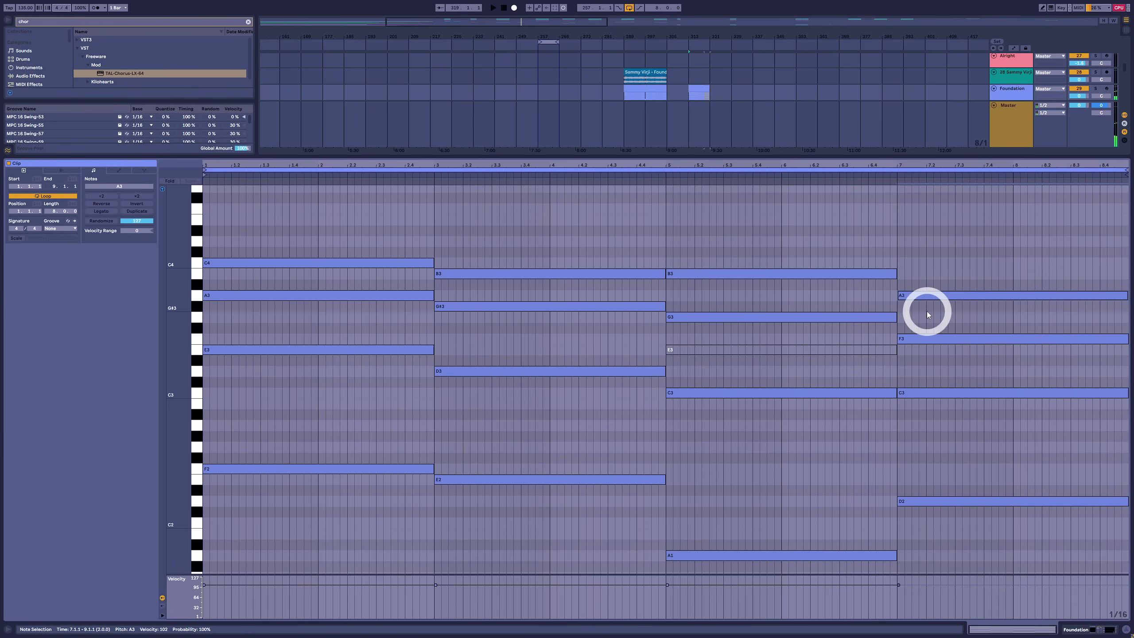
left_click(526, 271)
left_click(717, 273)
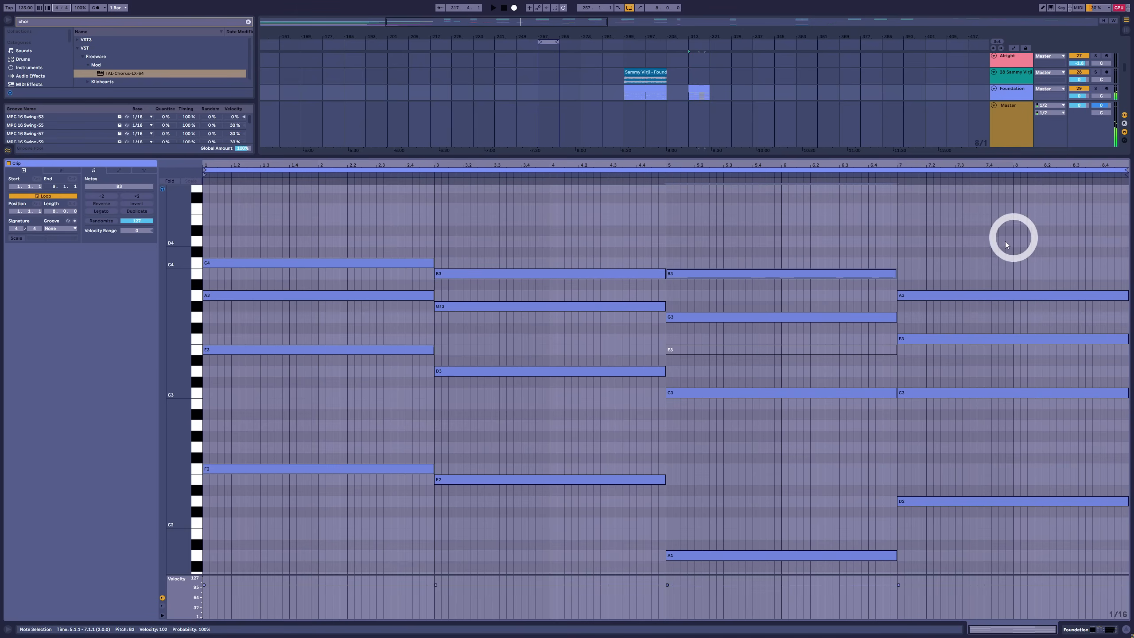
Raise the fourth chord's top note from A3 to B3, audition the chord, and play the progression
left_click(993, 300)
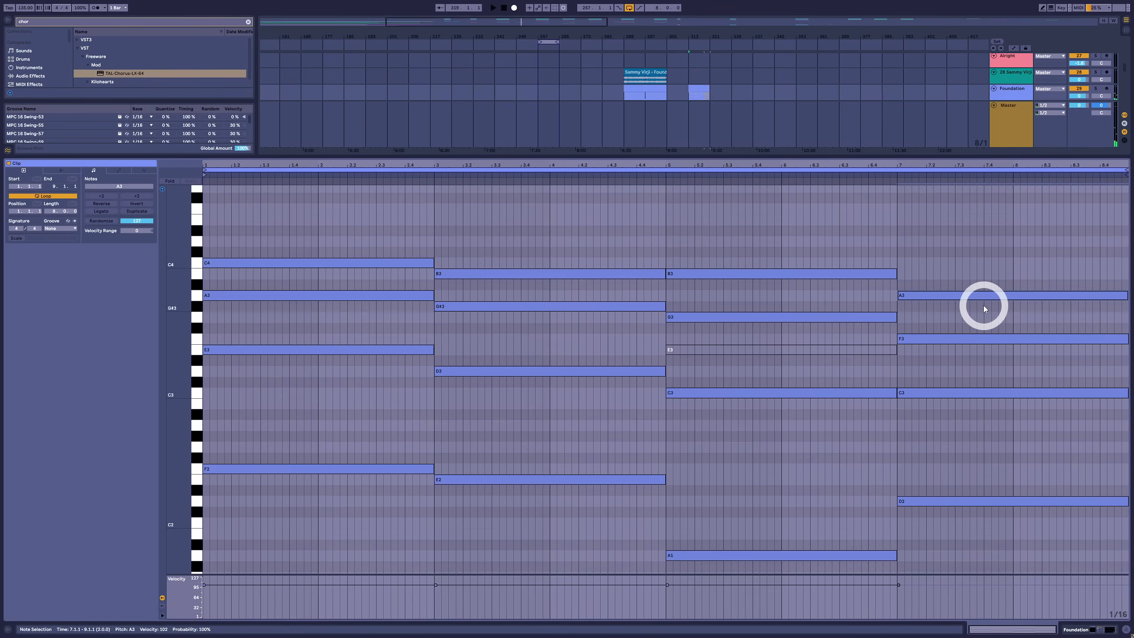
key("Up")
key("Up")
left_click_drag(594, 240, 1095, 281)
left_click(970, 243)
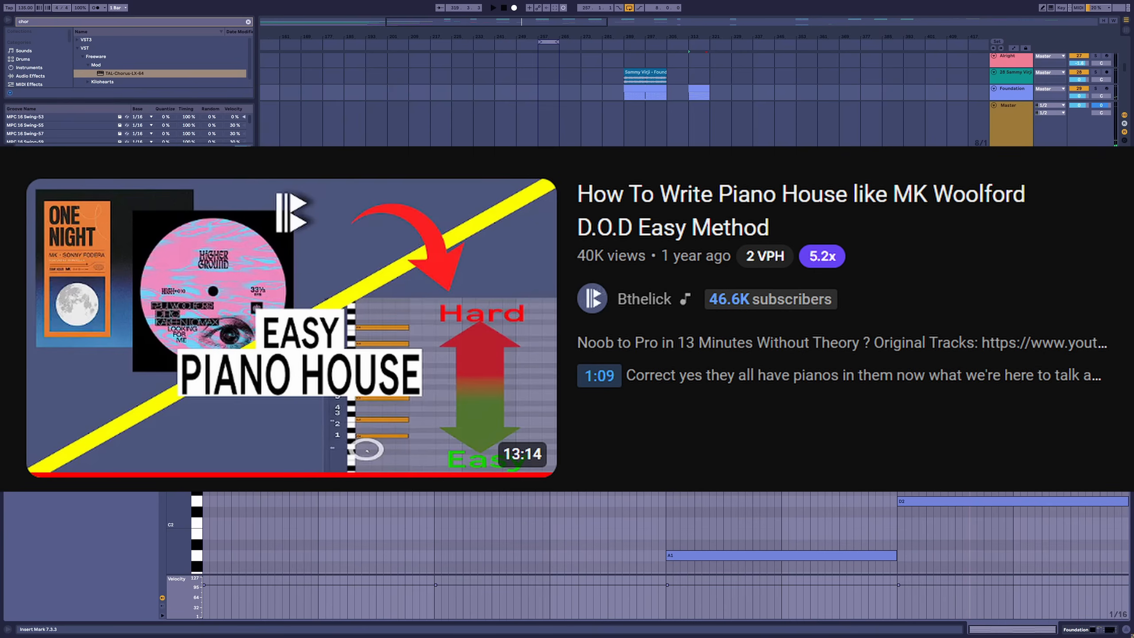
left_click(970, 274)
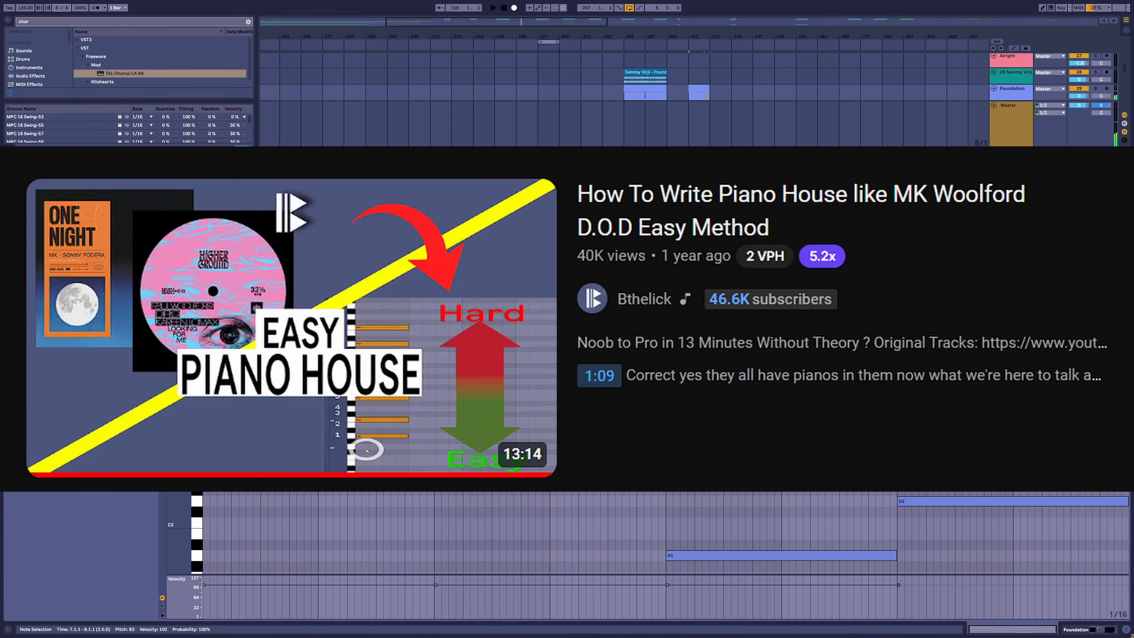
left_click_drag(930, 547, 966, 489)
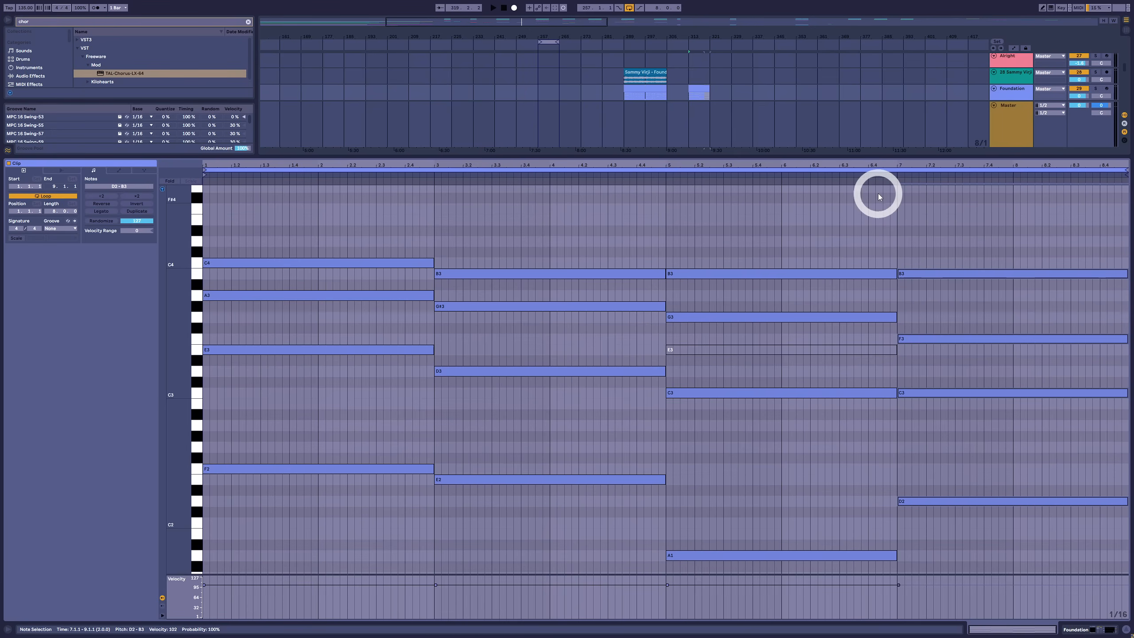
key("space")
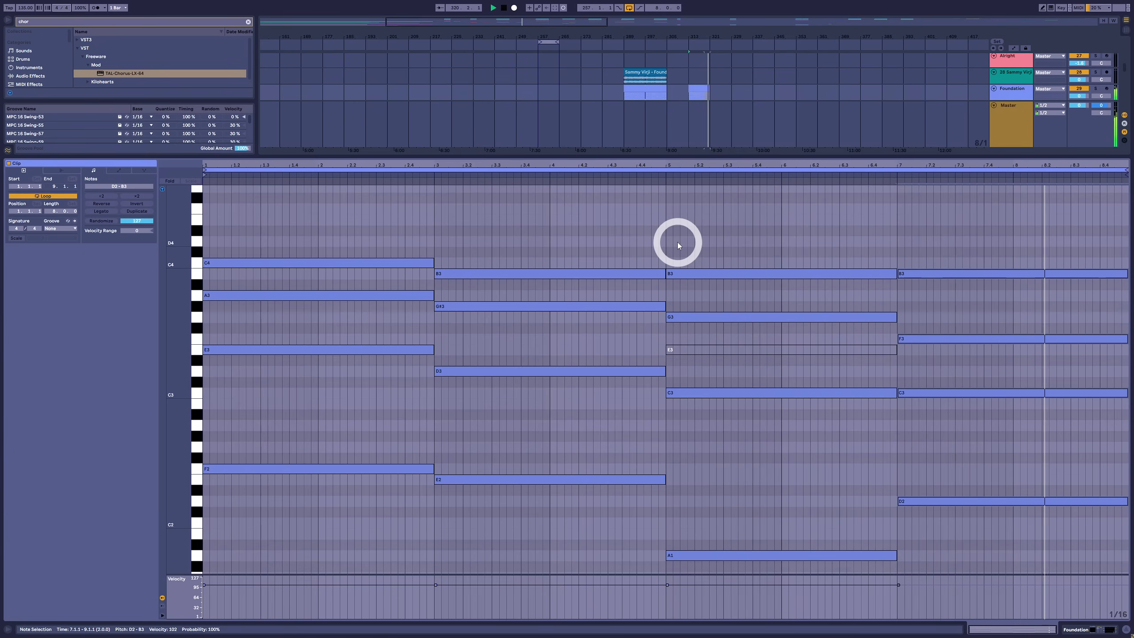
key("space")
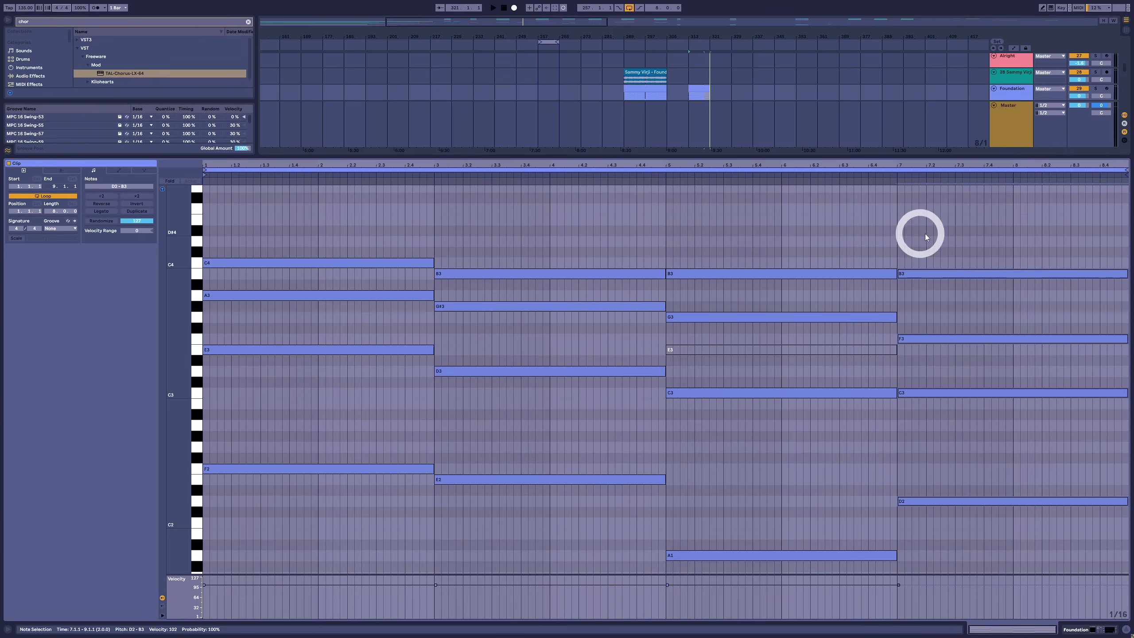
Transpose all four chords down five semitones, so the first chord runs from C2 to G3
left_click(979, 227)
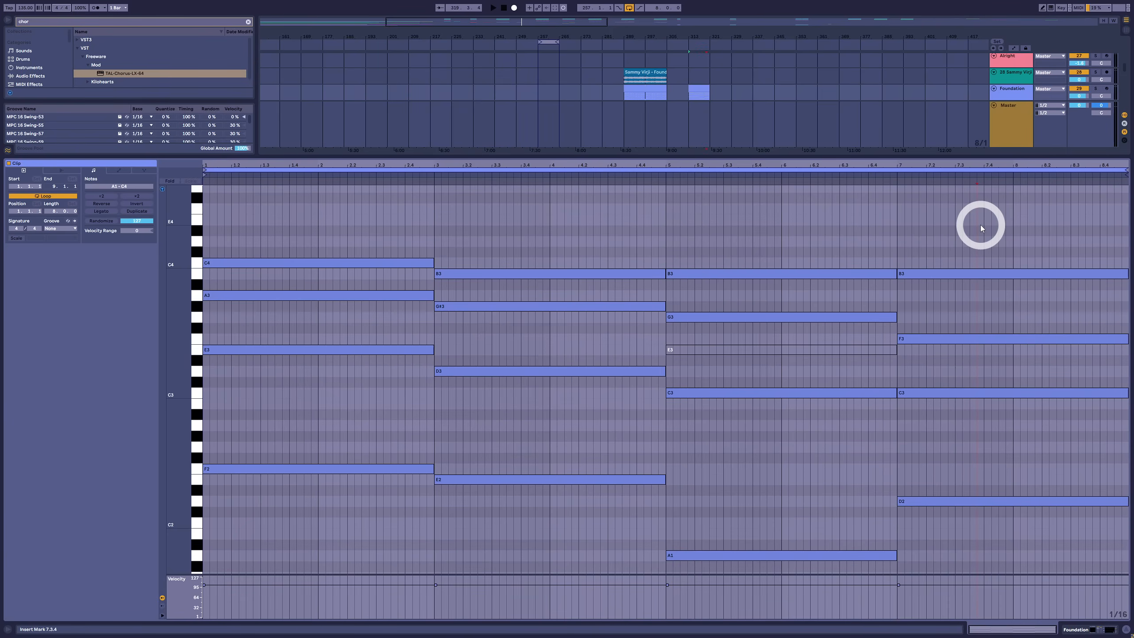
left_click_drag(981, 225, 170, 580)
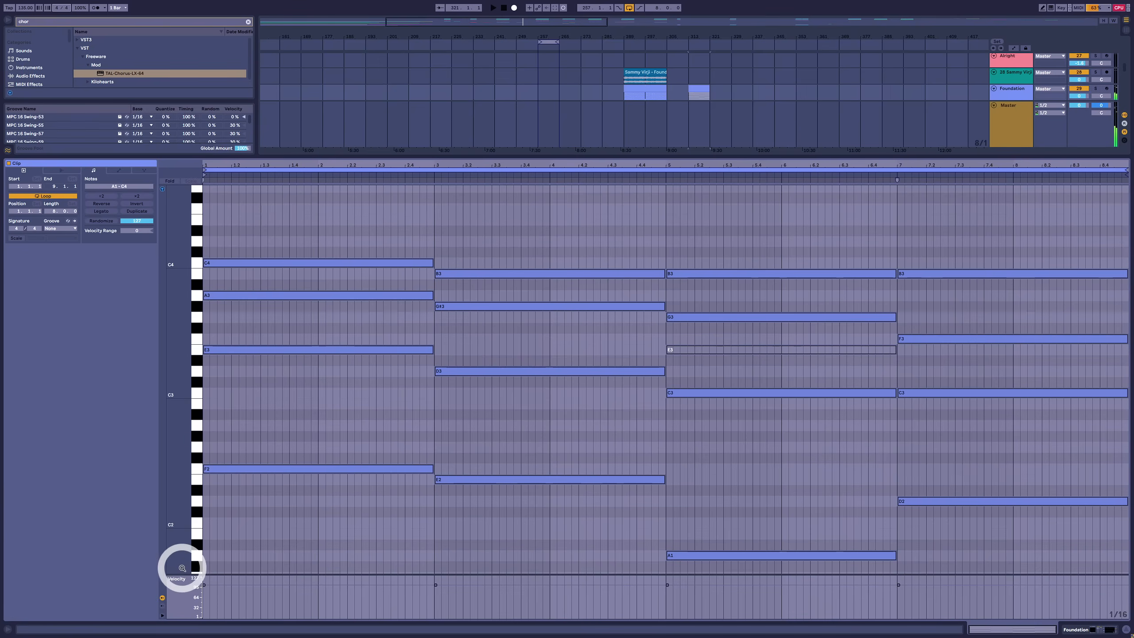
key("Down")
key("Down")
key("Down")
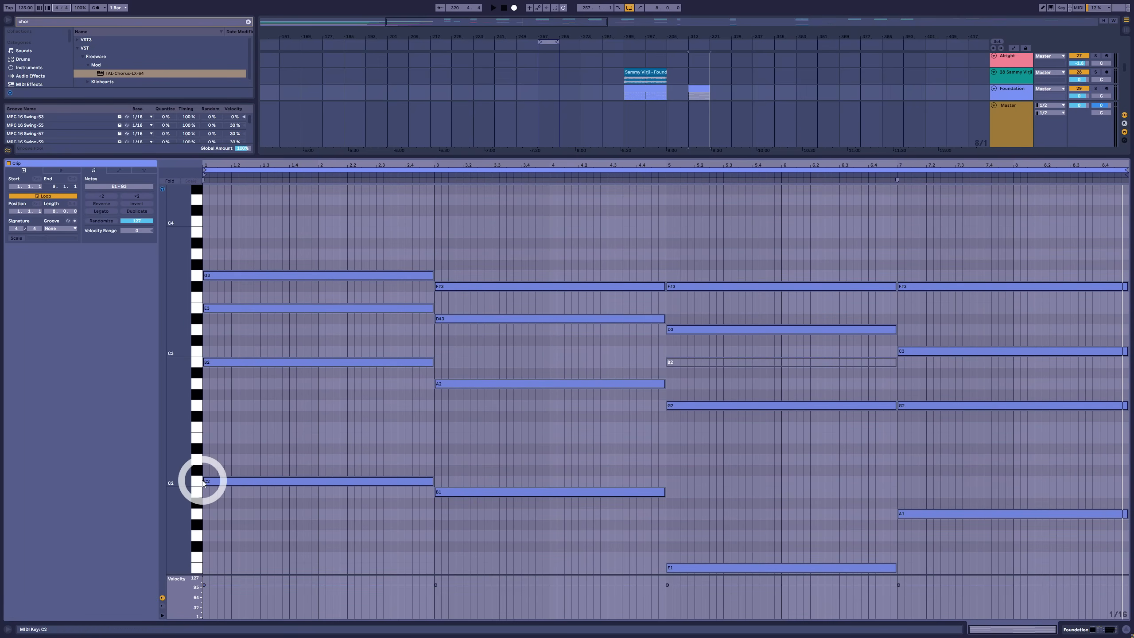
Turn each chord into two shorter stabs, starting on beat two of every bar, and play the rhythm
left_click_drag(208, 481, 347, 485)
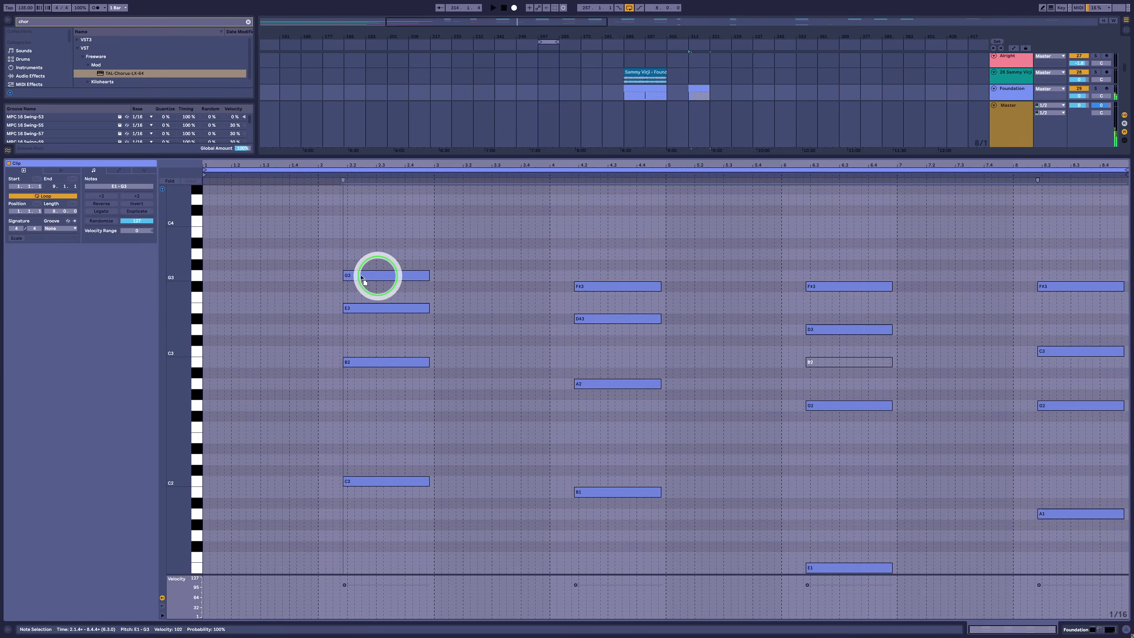
left_click_drag(375, 274, 279, 278)
key("space")
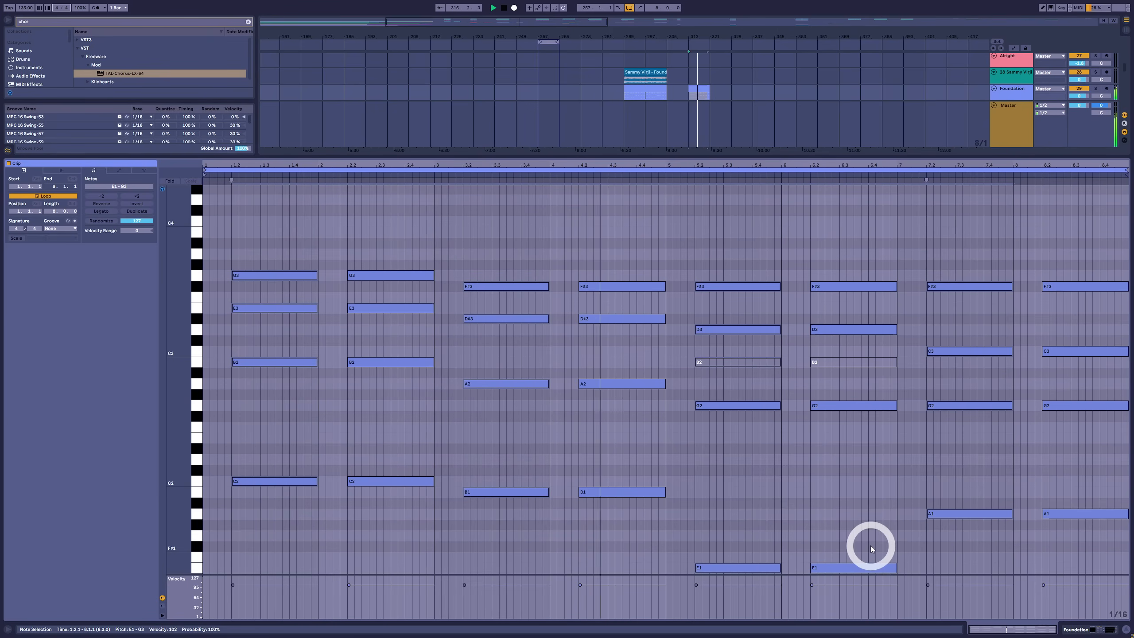
key("space")
Open the Foundation track's Vital synth and adjust oscillator 2's level while playing the chords
key("shift+Tab")
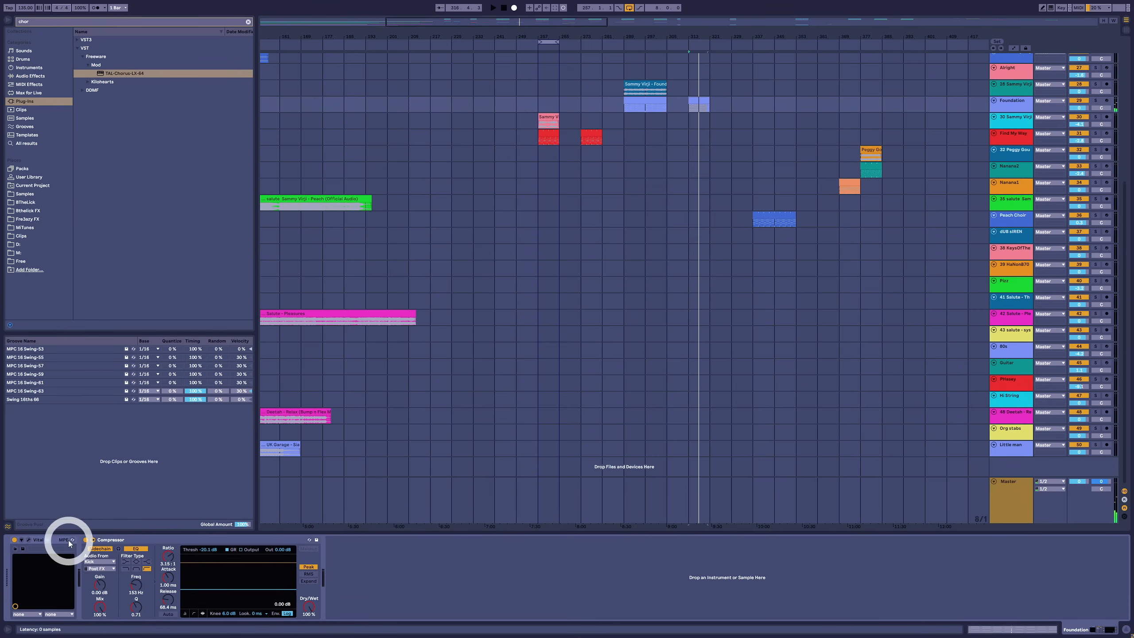
left_click(29, 539)
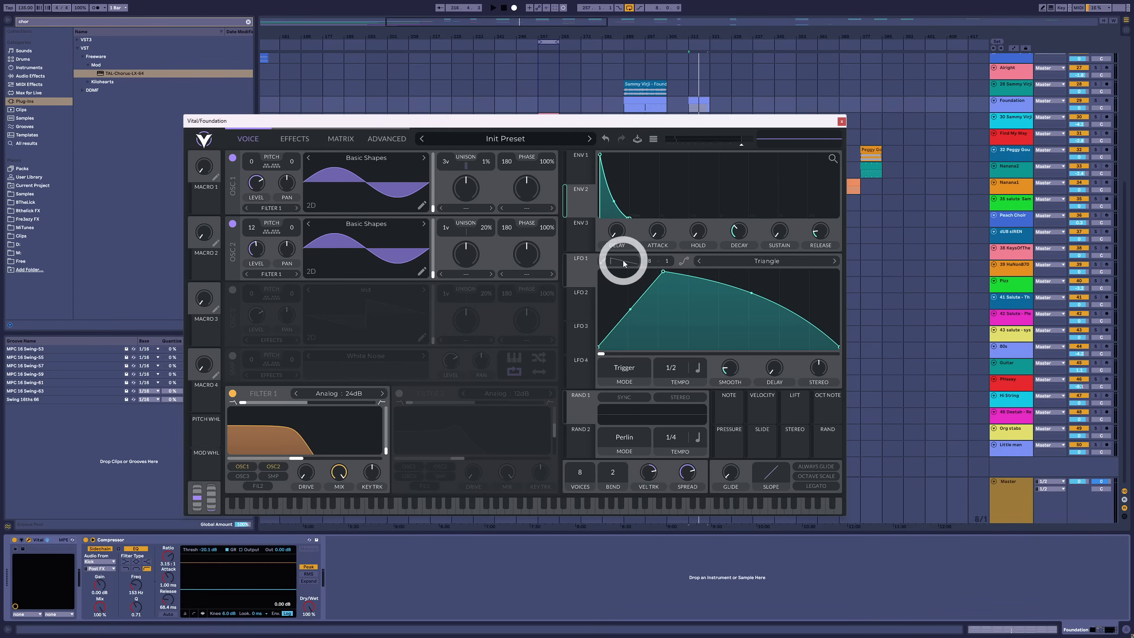
left_click(254, 248)
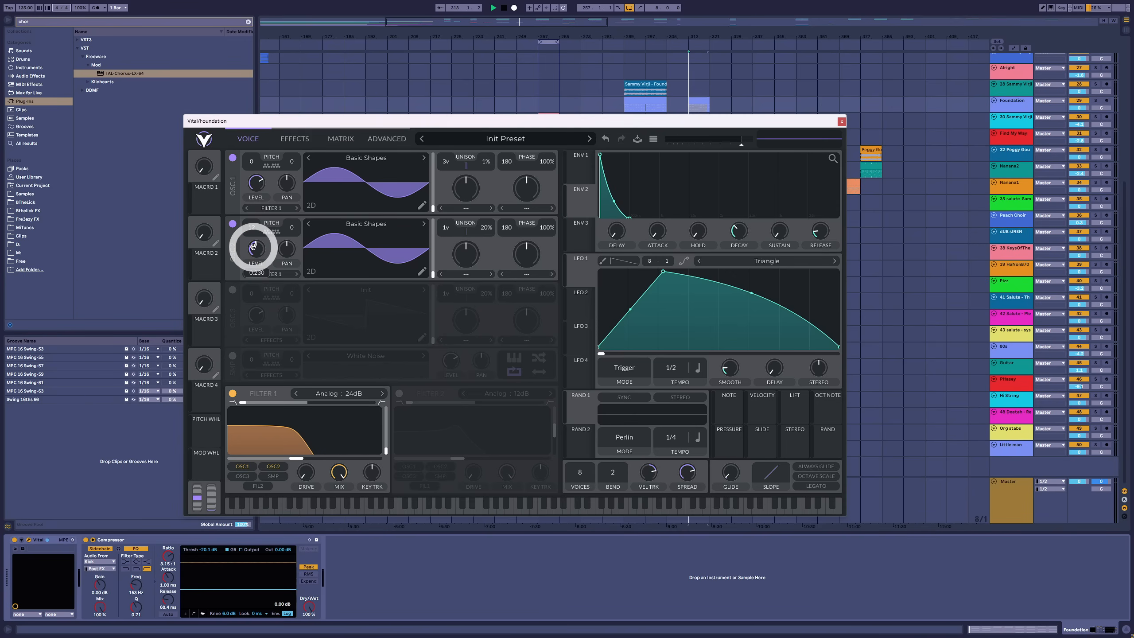
mouse_move(253, 246)
left_mouse_down()
mouse_move(253, 291)
mouse_move(248, 250)
left_mouse_up()
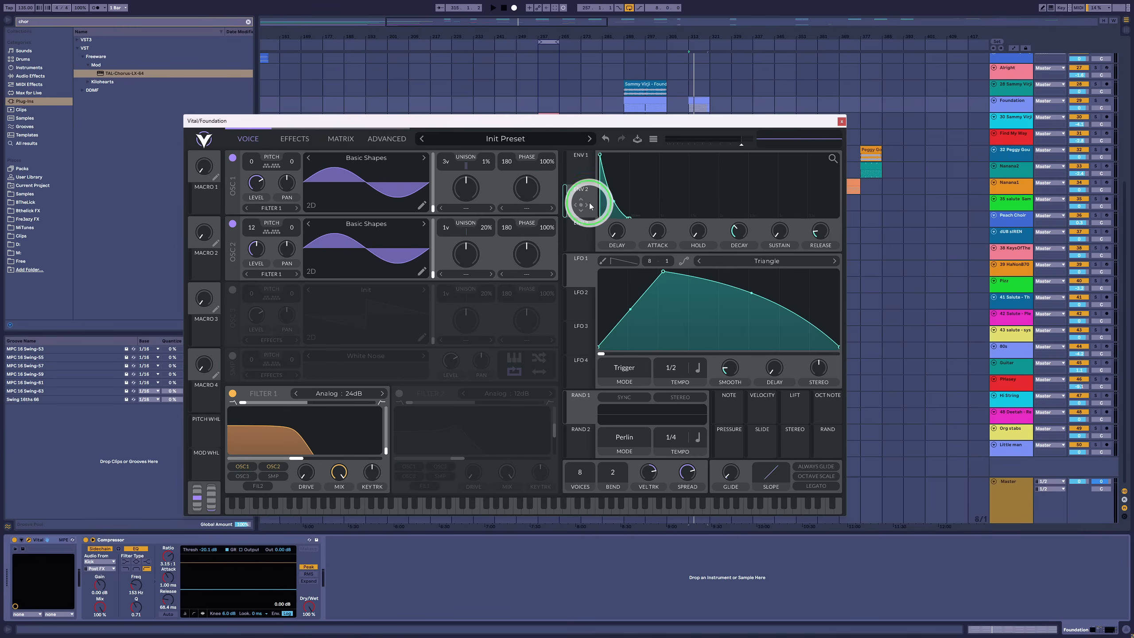
Modulate the levels of oscillators 1 and 2 with envelope 2, make both amounts negative, and play the chords
left_click_drag(589, 206, 249, 161)
left_click_drag(581, 205, 254, 248)
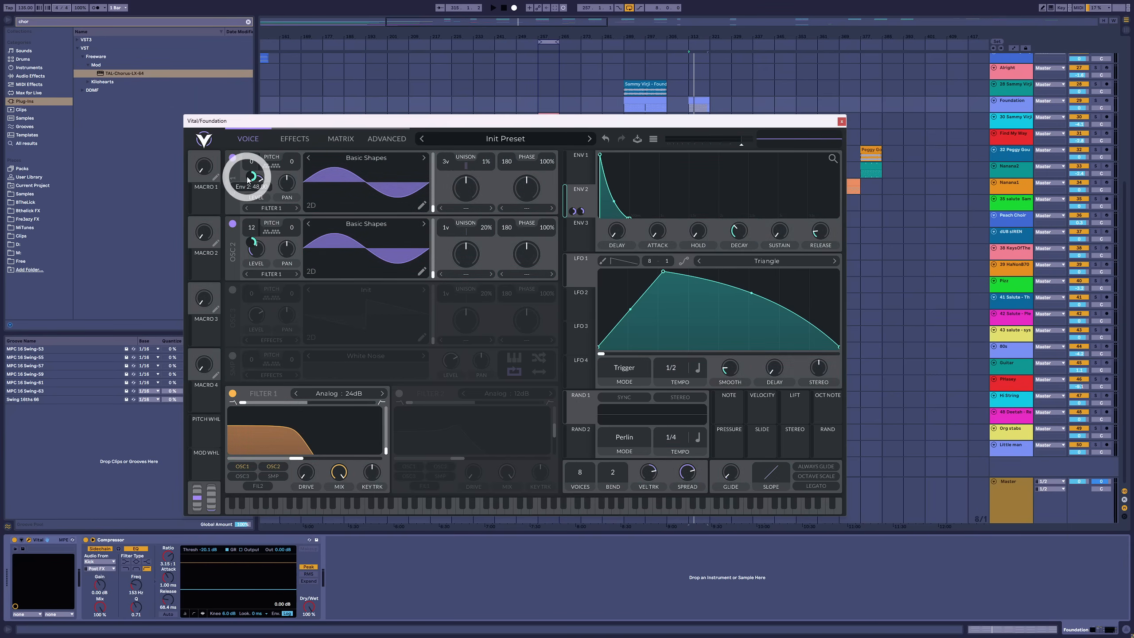
mouse_move(251, 176)
left_mouse_down()
mouse_move(244, 205)
mouse_move(253, 185)
left_mouse_up()
left_click_drag(253, 240, 251, 260)
key("space")
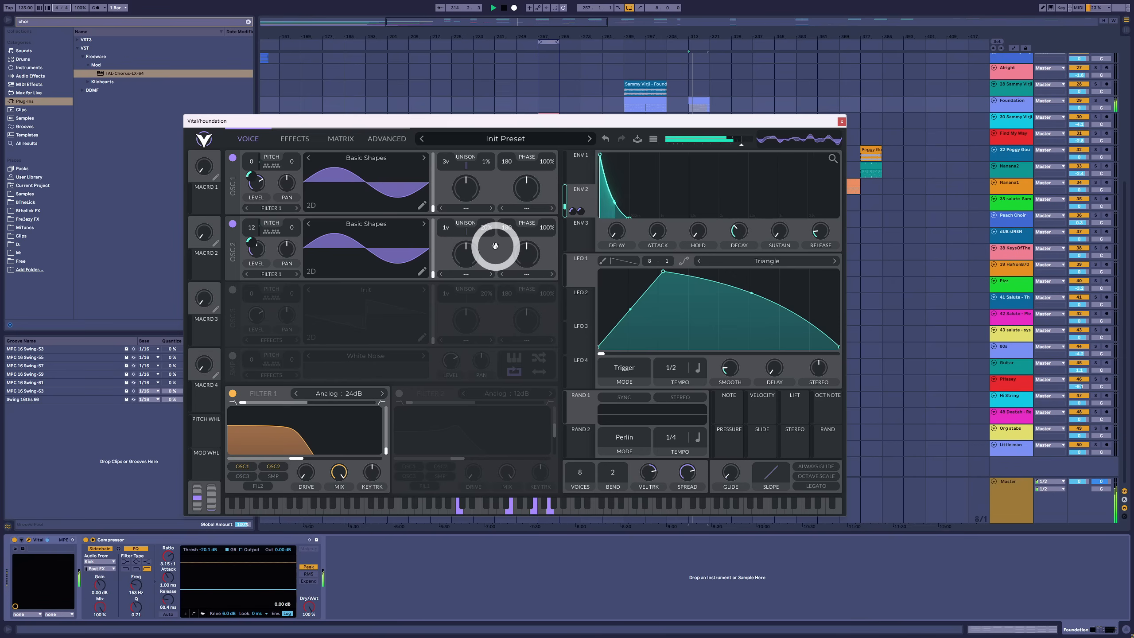
key("space")
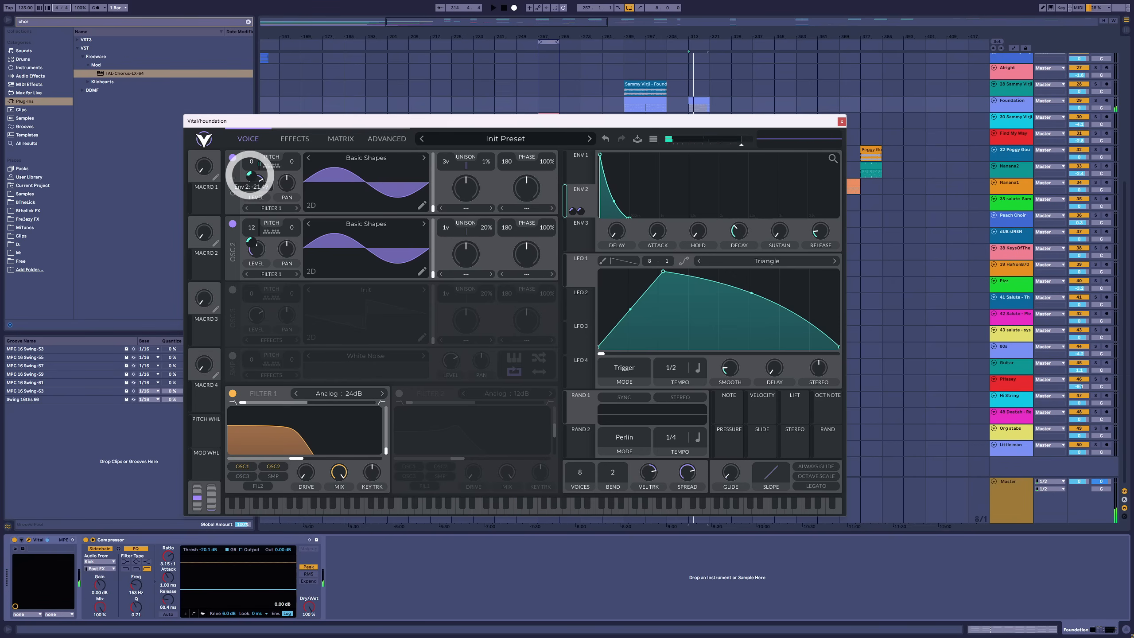
Refine the envelope 2 amounts on both oscillator levels, shorten its decay during playback, and close the synth
left_click_drag(250, 174, 253, 177)
left_click_drag(249, 240, 252, 248)
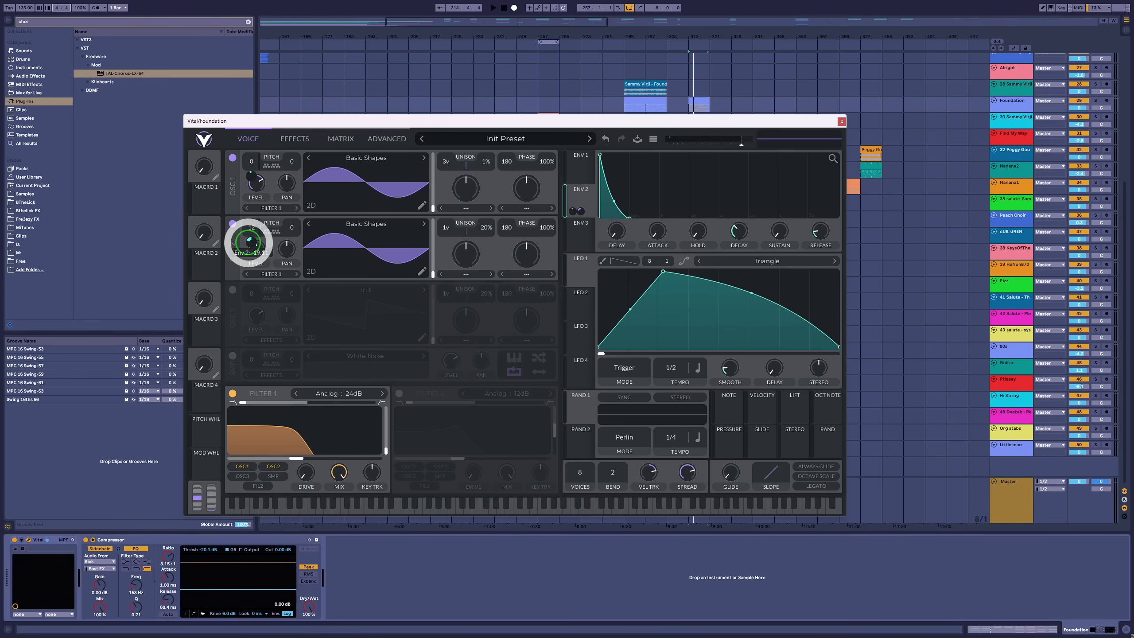
key("space")
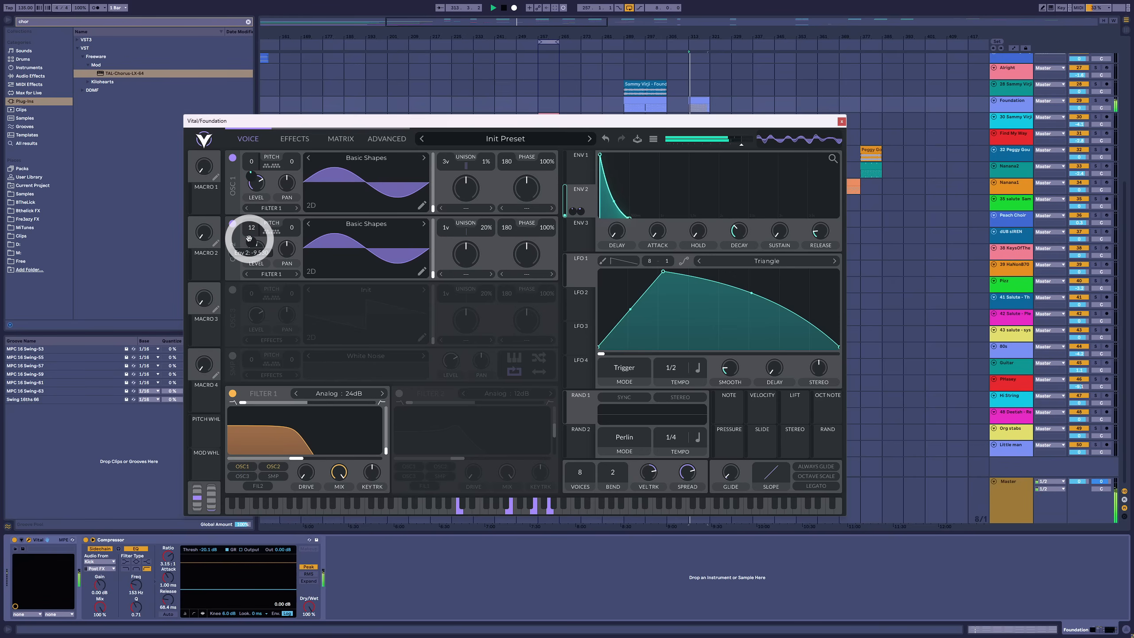
left_click_drag(247, 238, 249, 240)
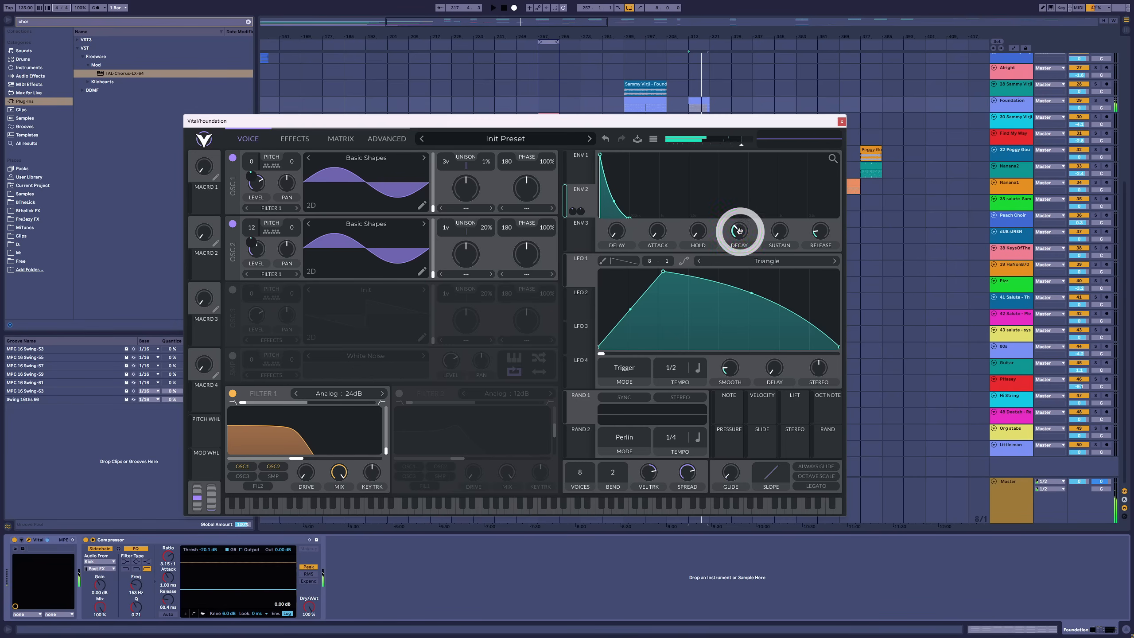
left_click_drag(738, 230, 736, 234)
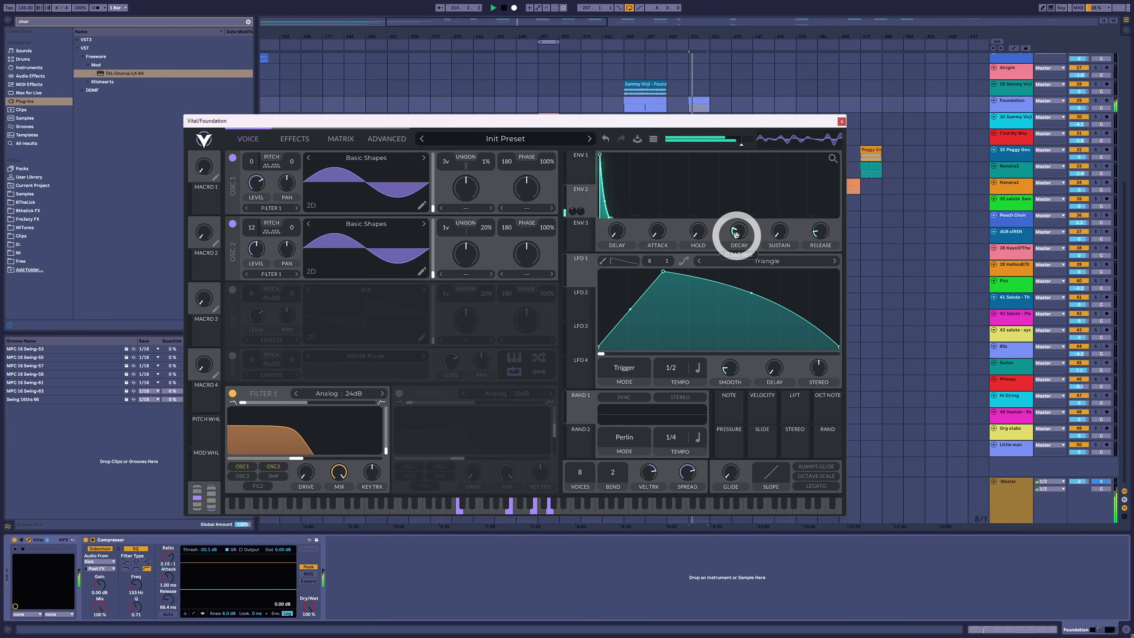
left_click(840, 122)
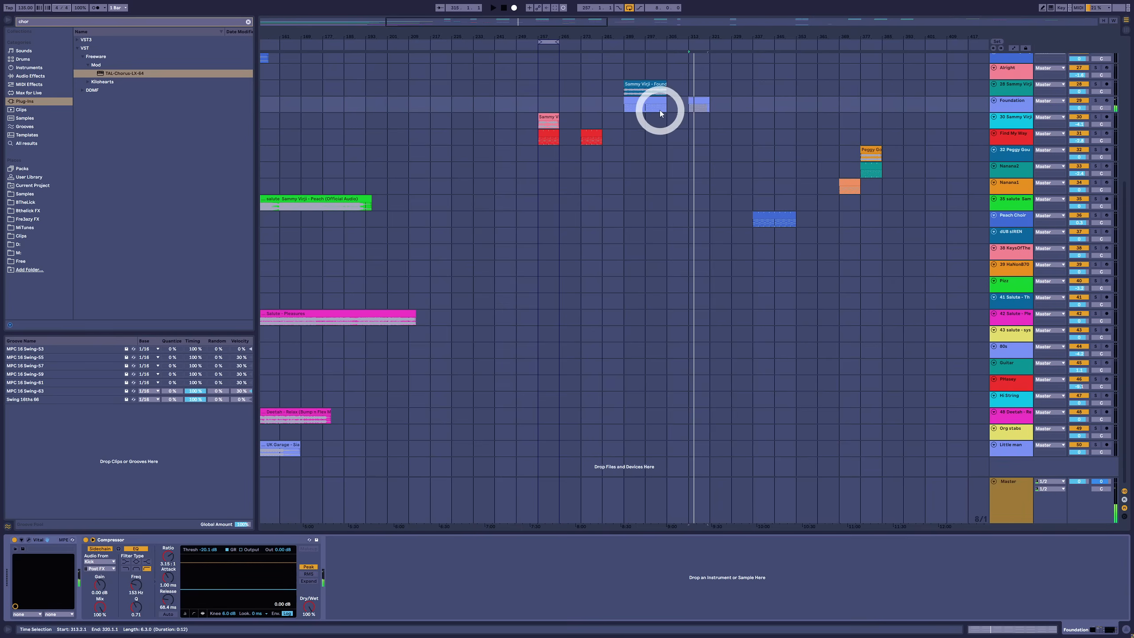
Play the original Foundation section with its reference audio and open its chord clip
left_click(644, 100)
key("space")
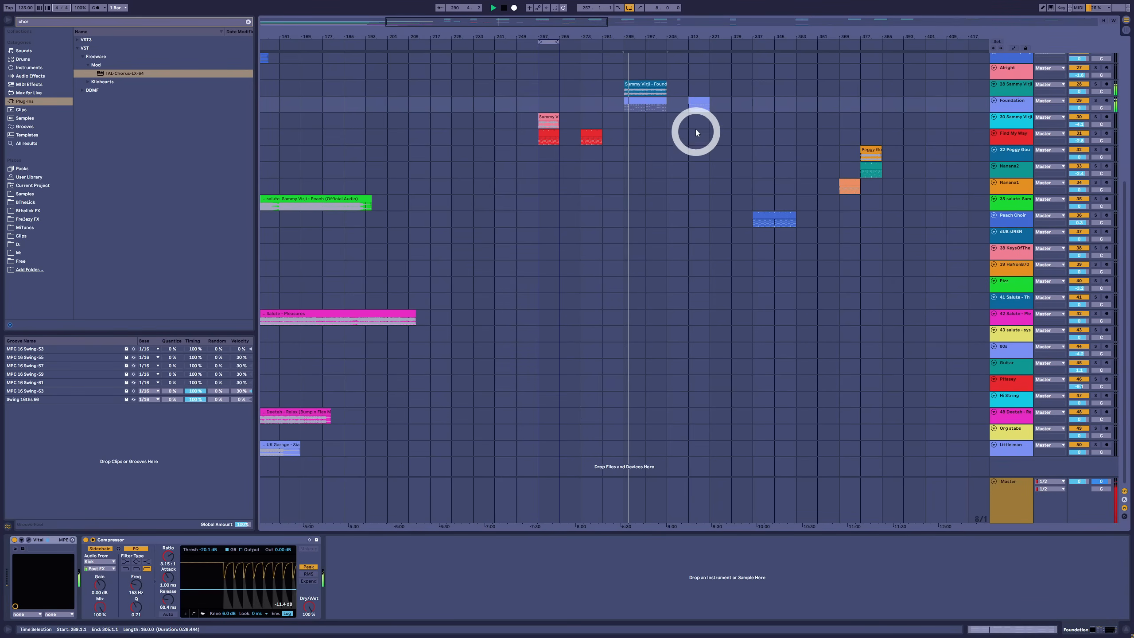
double_click(655, 103)
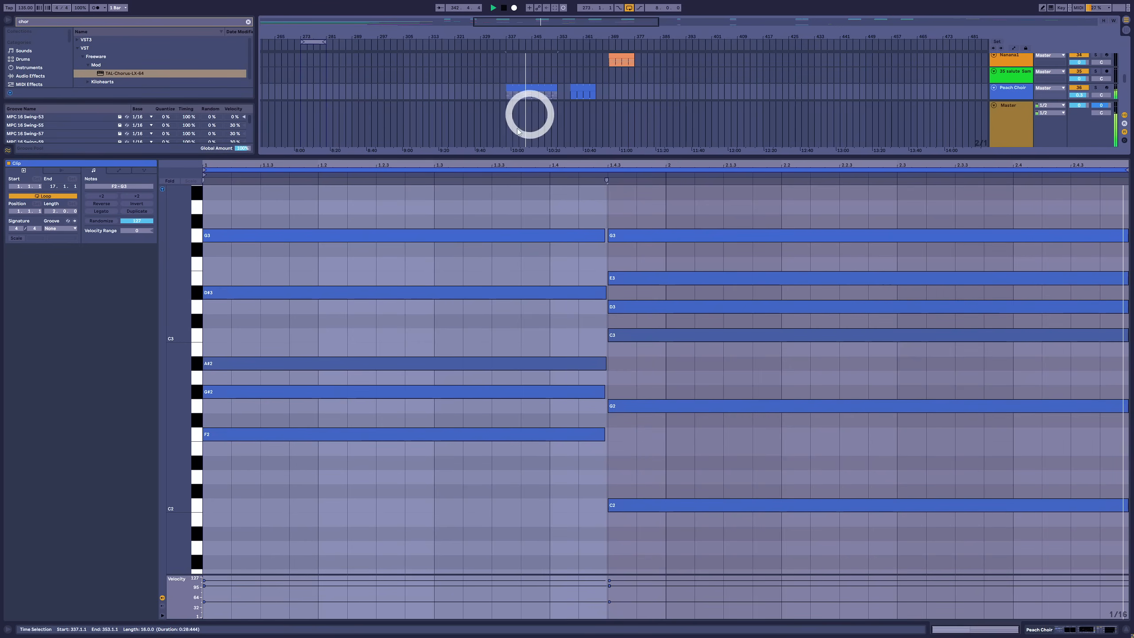
Audition the longer Peach Choir clip and examine the notes of its two chords
left_click(438, 203)
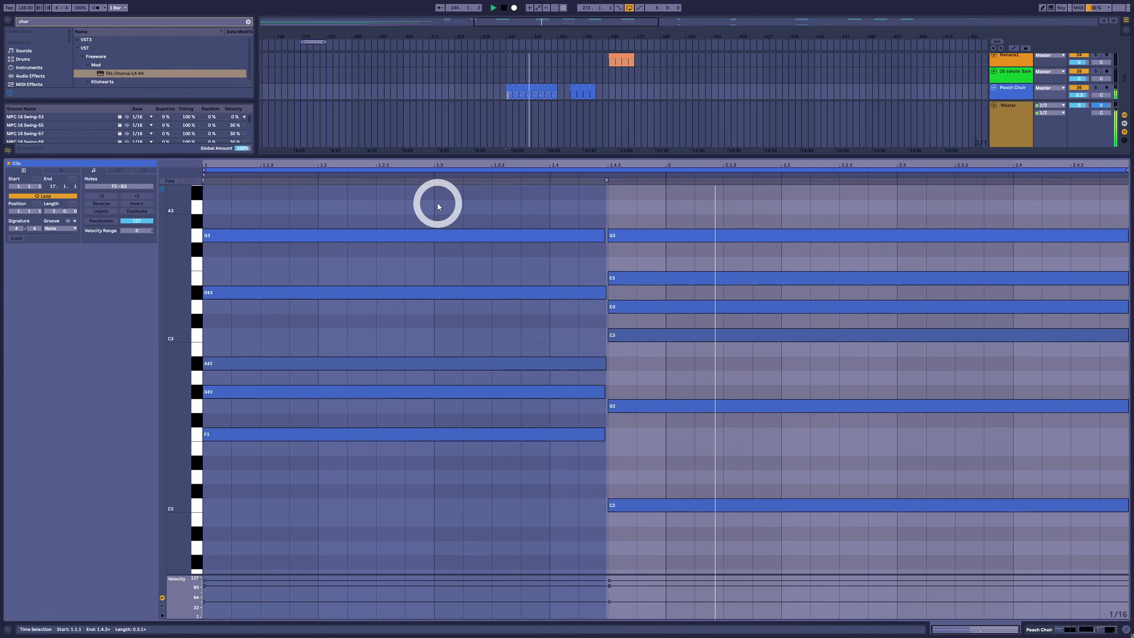
left_click(438, 206)
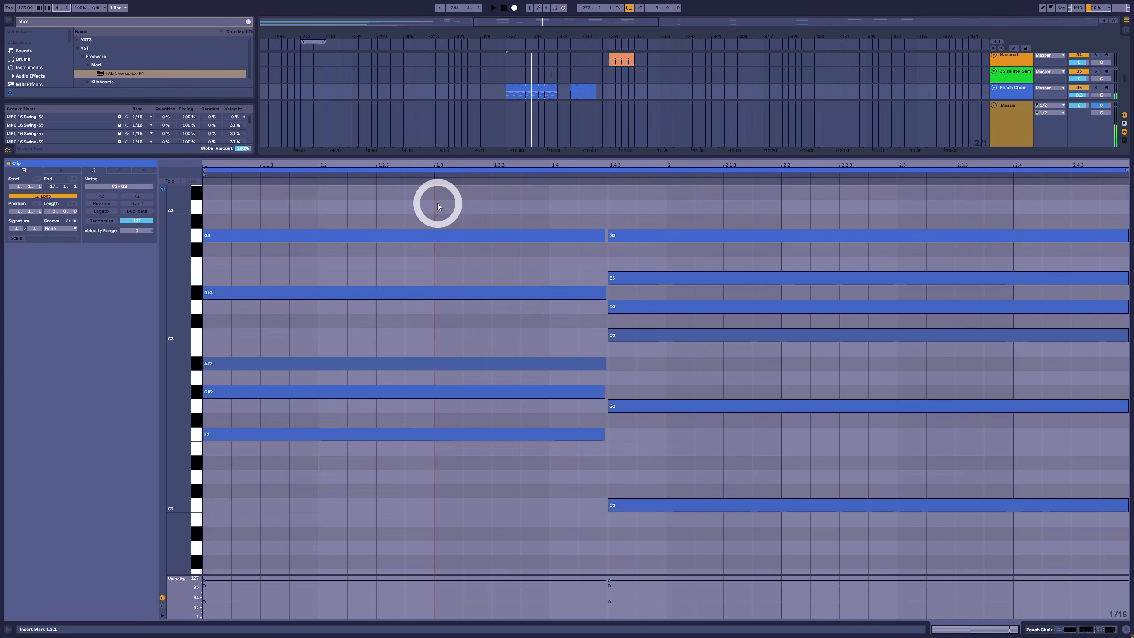
left_click(533, 86)
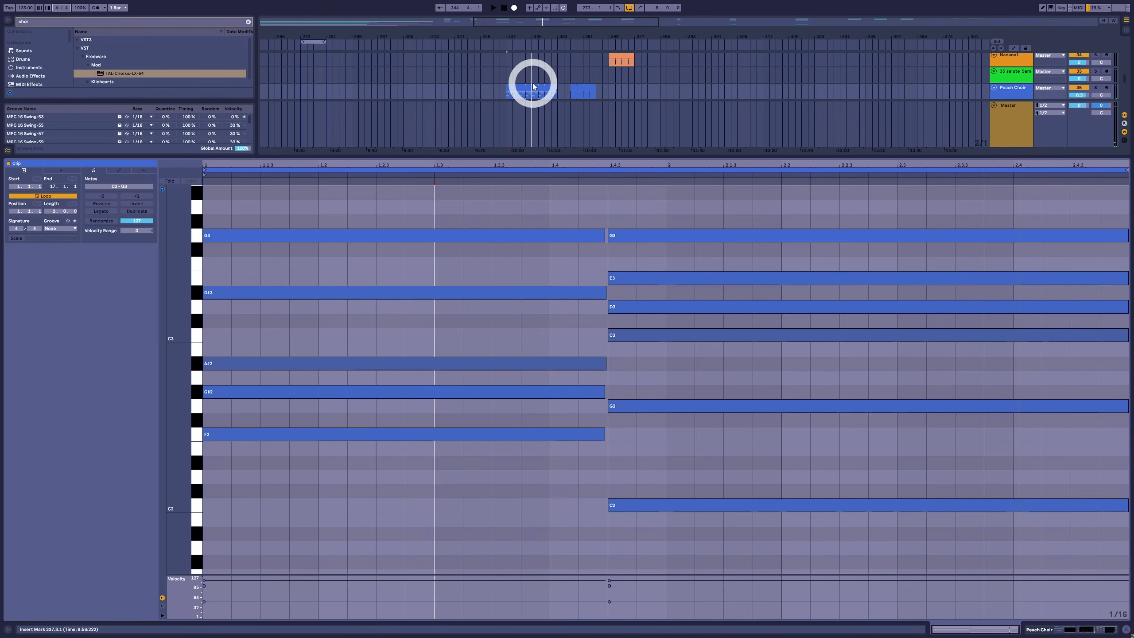
left_click(533, 85)
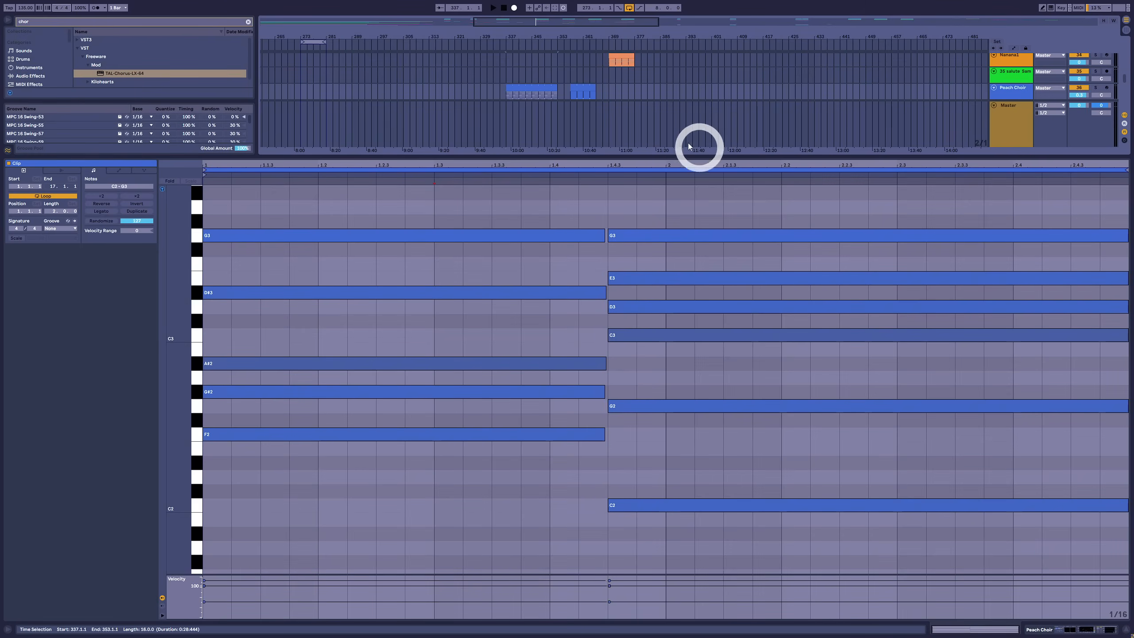
Draw two root notes in the shorter Peach Choir clip: D2 from 1.1.1 to 1.4.3 and A1 from 1.4.3 to 3.1.1
left_click(582, 89)
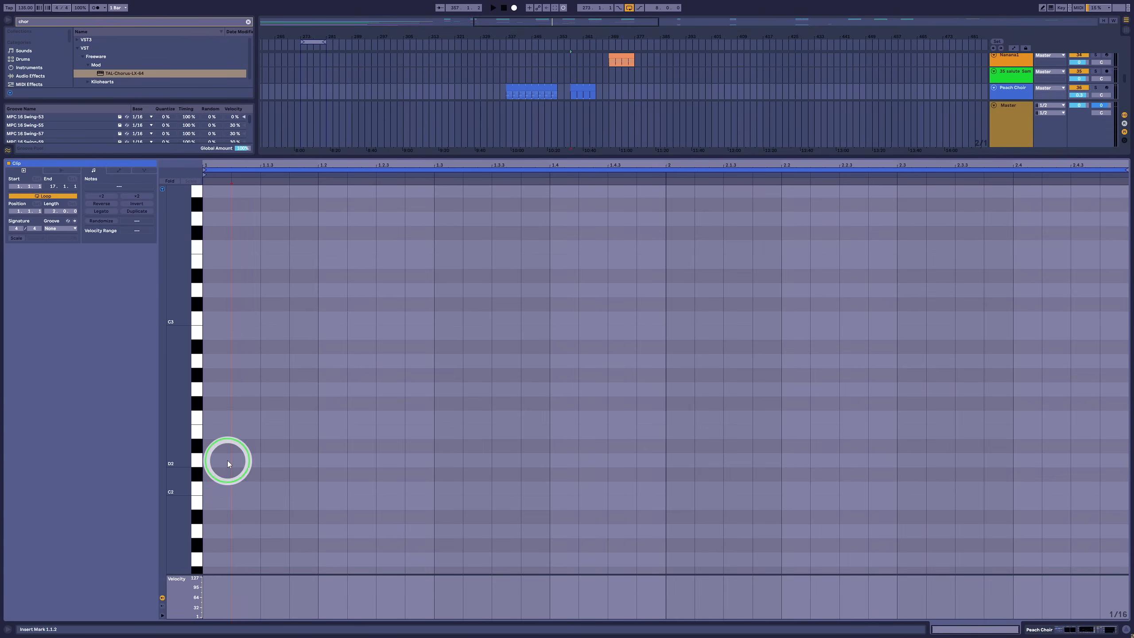
double_click(226, 461)
mouse_move(227, 461)
left_mouse_down()
mouse_move(632, 481)
mouse_move(618, 476)
left_mouse_up()
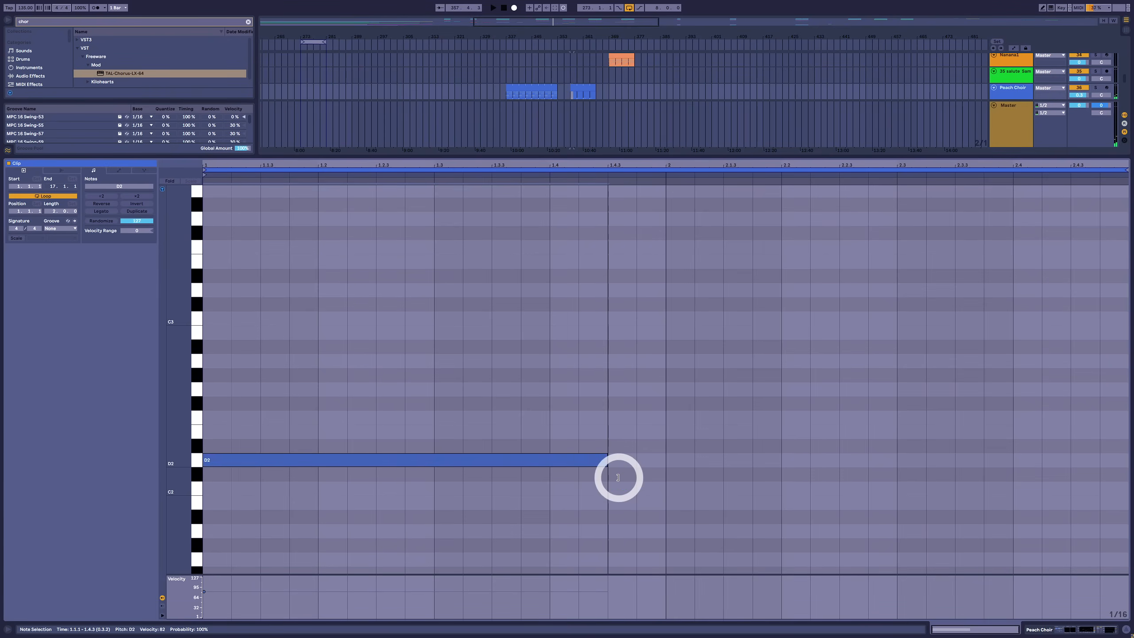
left_click(625, 525)
double_click(624, 530)
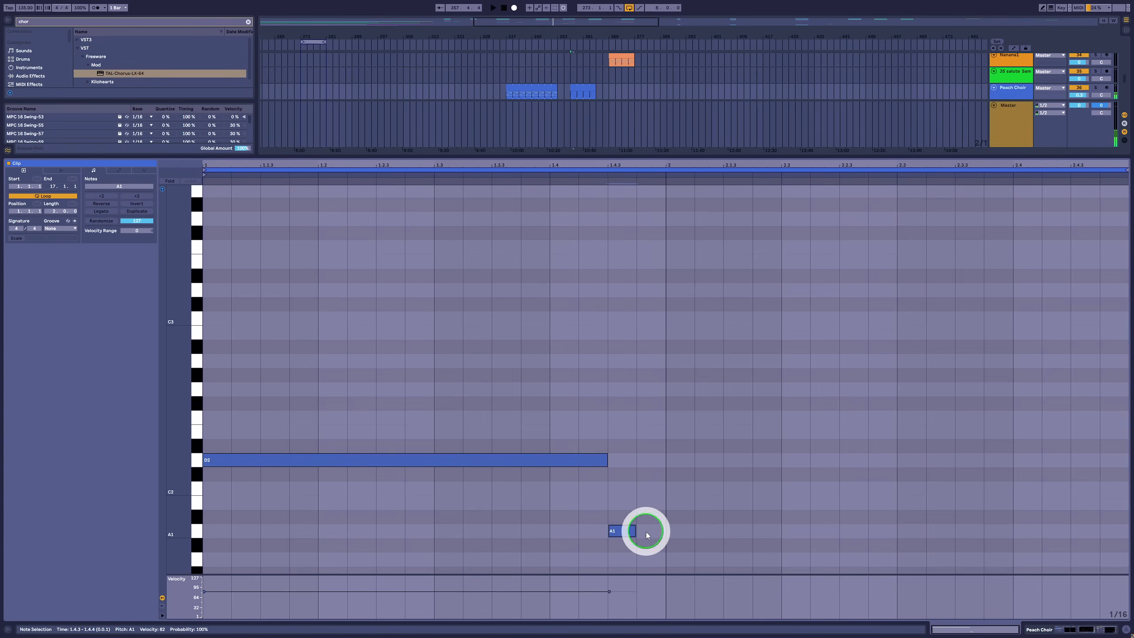
left_click_drag(637, 531, 1122, 523)
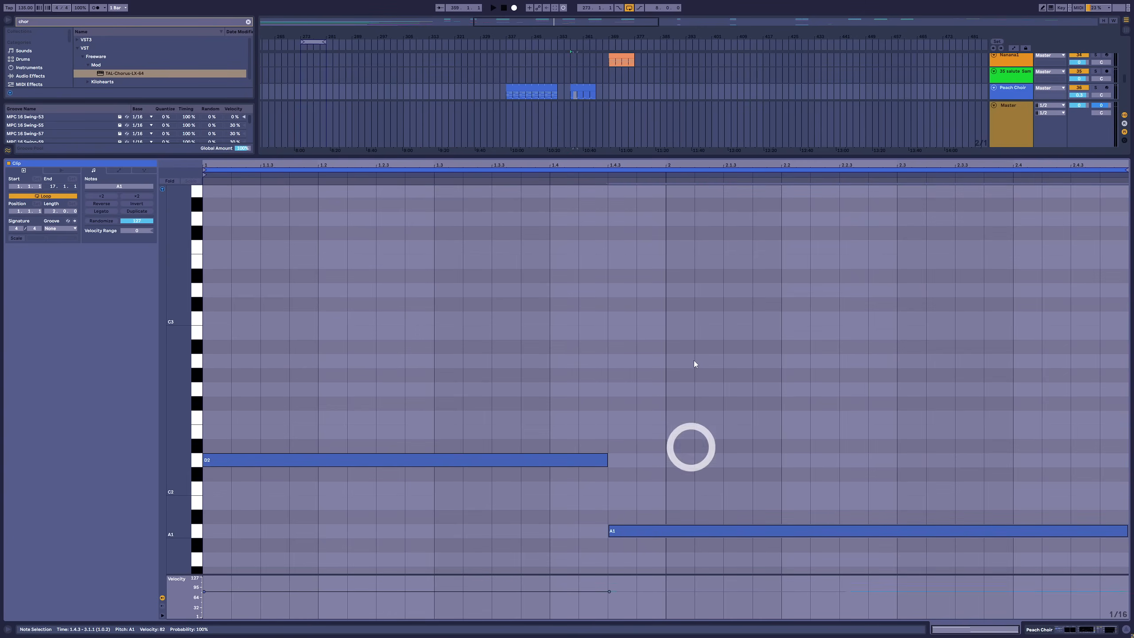
Stack F2, A2, C3 and E3 above D2 and C2, E2, G2 and B2 above A1, and play both ninth chords
left_click(664, 269)
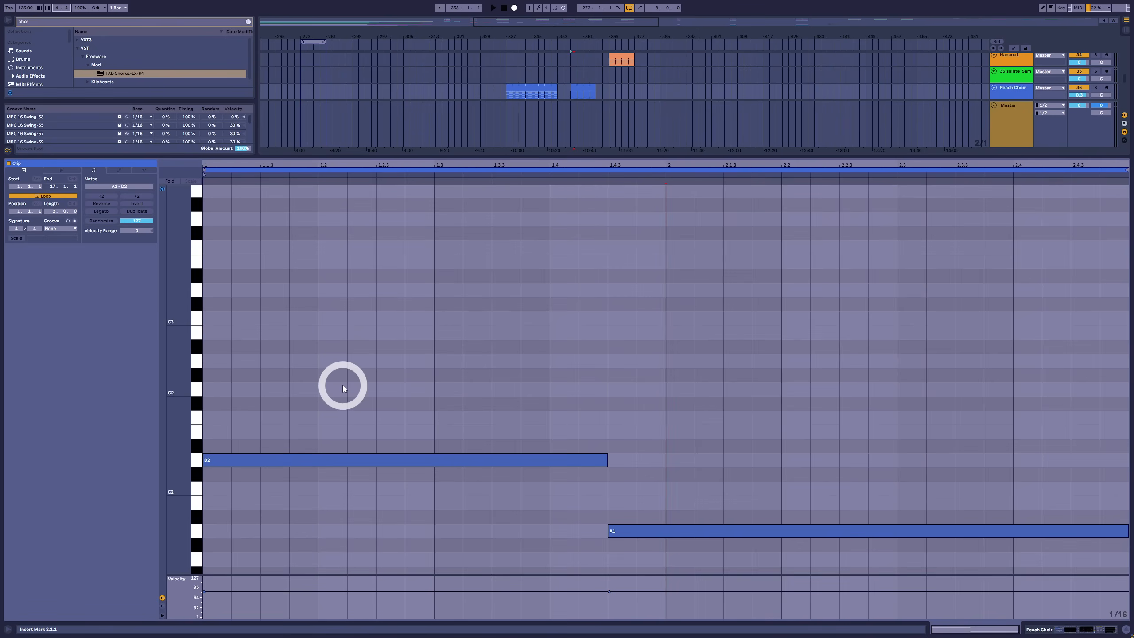
scroll(289, 520, "up", 1)
left_click_drag(314, 380, 764, 592)
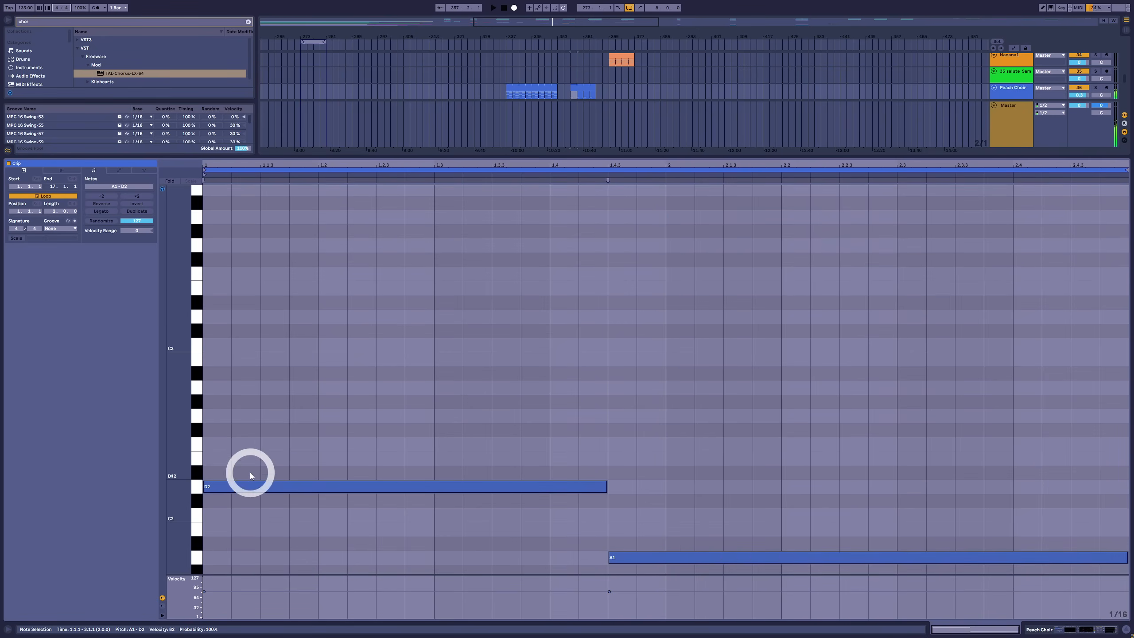
left_click_drag(253, 485, 269, 291)
scroll(804, 333, "down", 2)
key("space")
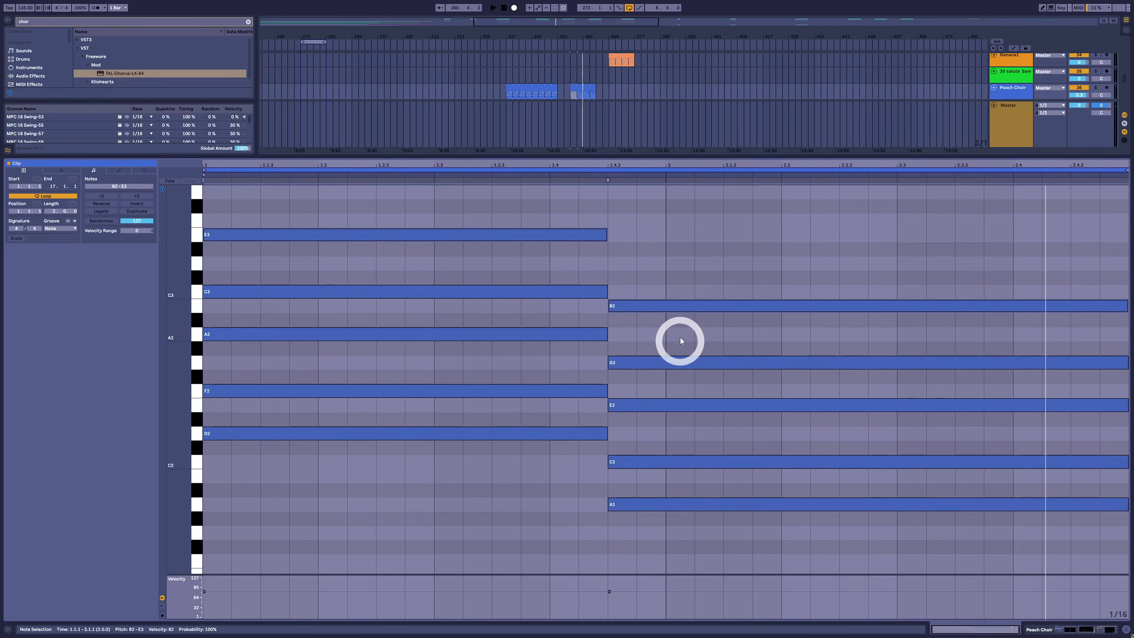
Delete G2 from the second chord and raise its C2 to C#2
left_click_drag(681, 334, 674, 377)
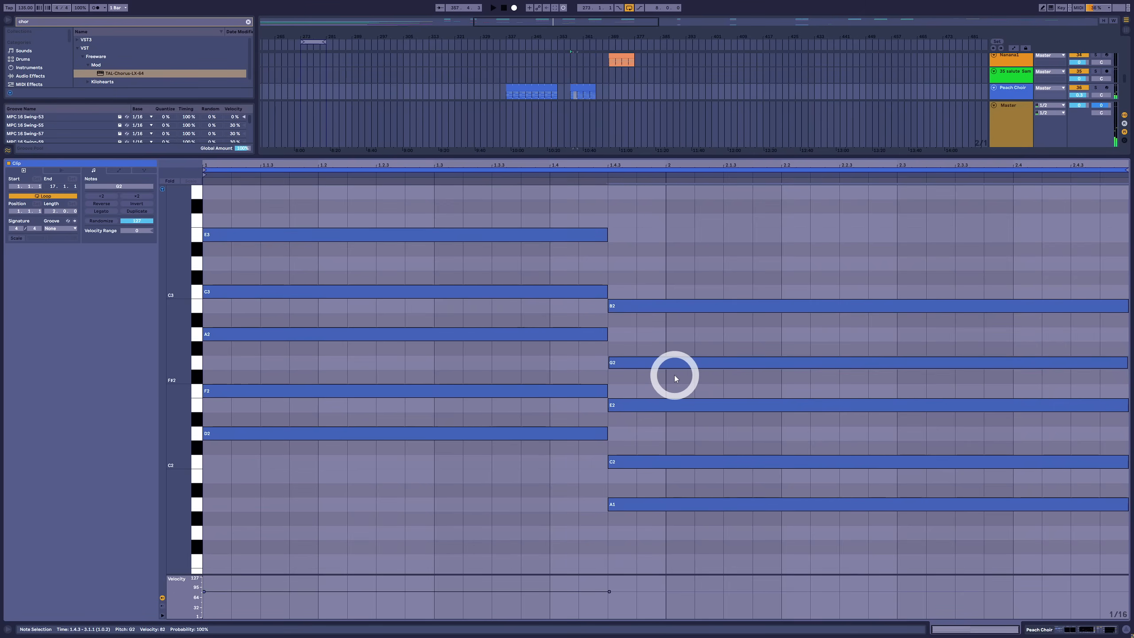
key("Delete")
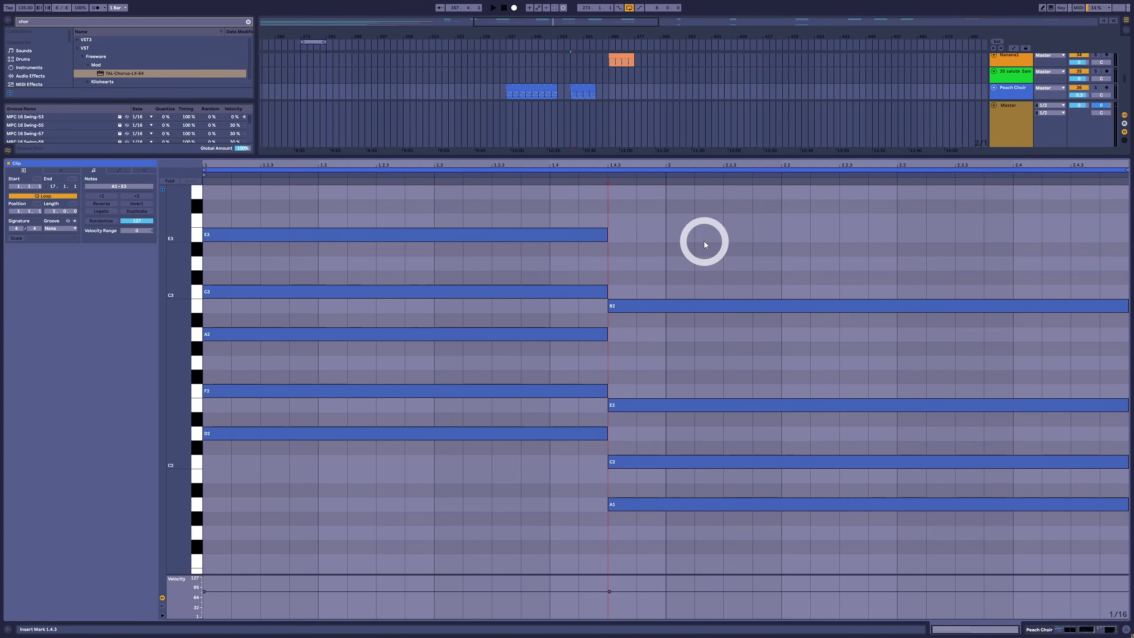
left_click_drag(708, 227, 659, 307)
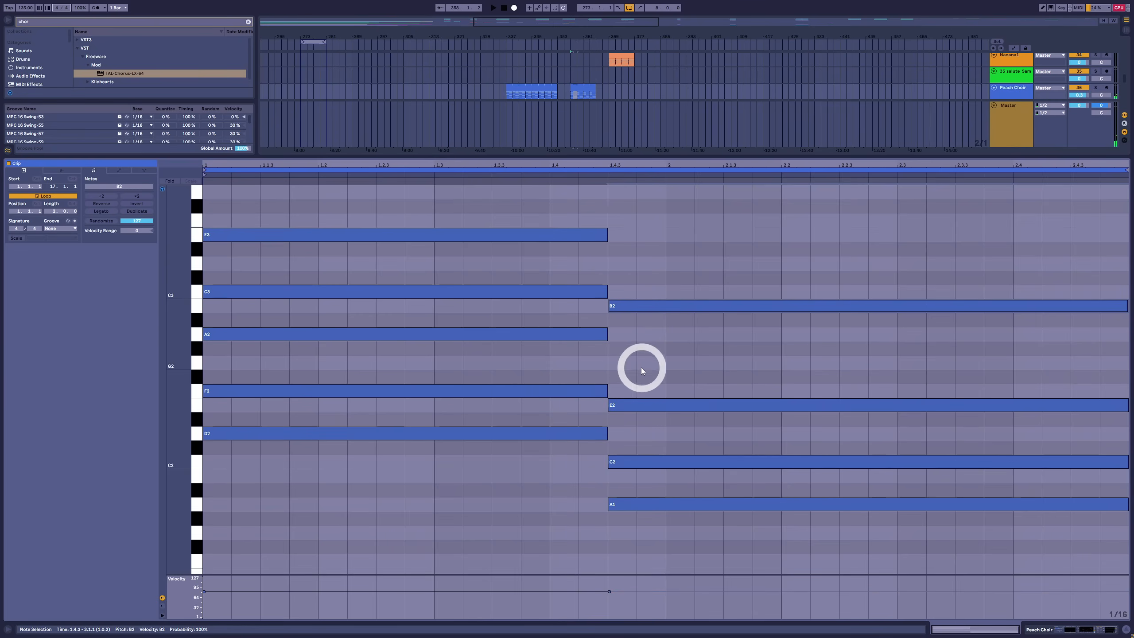
left_click(661, 454)
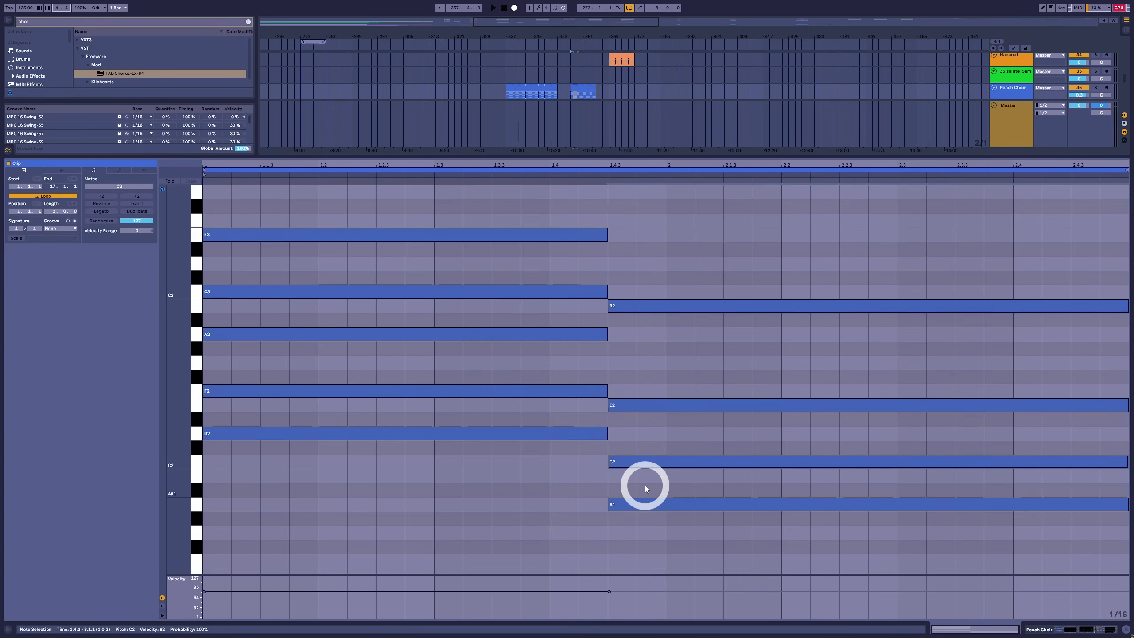
key("Up")
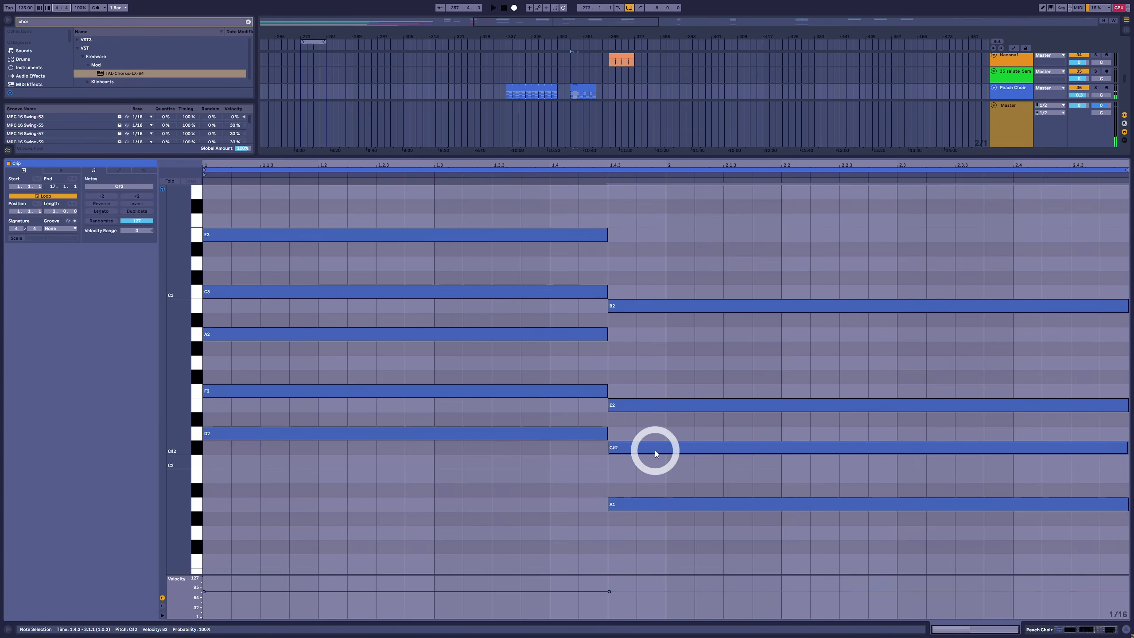
Move the second chord's C#2 up an octave to C#3 and audition the progression
left_click_drag(682, 232, 696, 578)
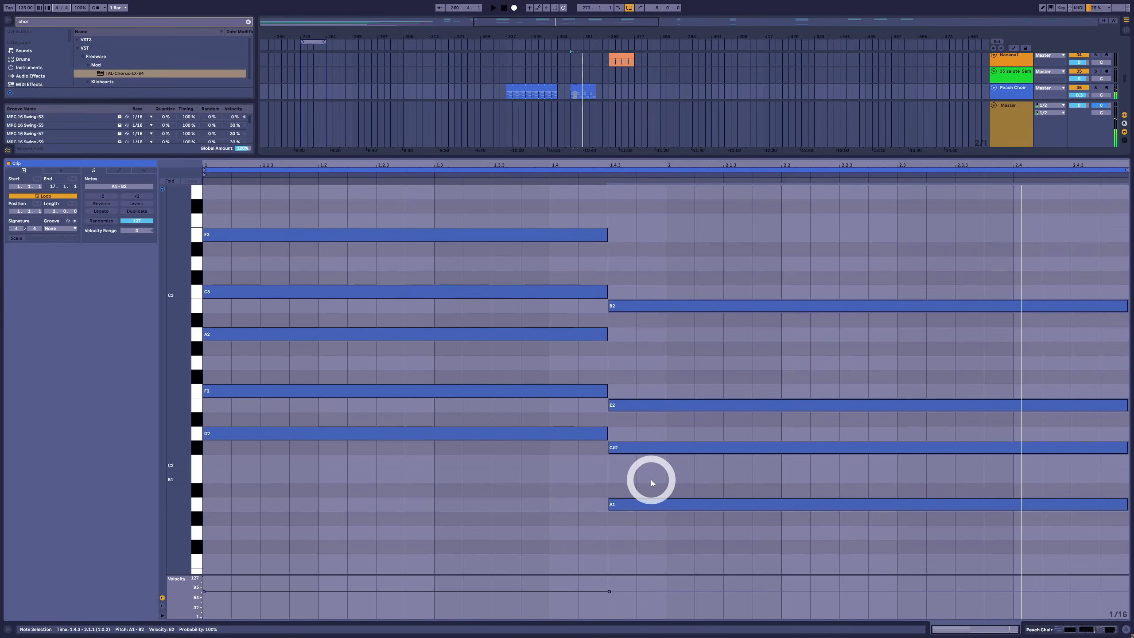
left_click_drag(650, 479, 650, 446)
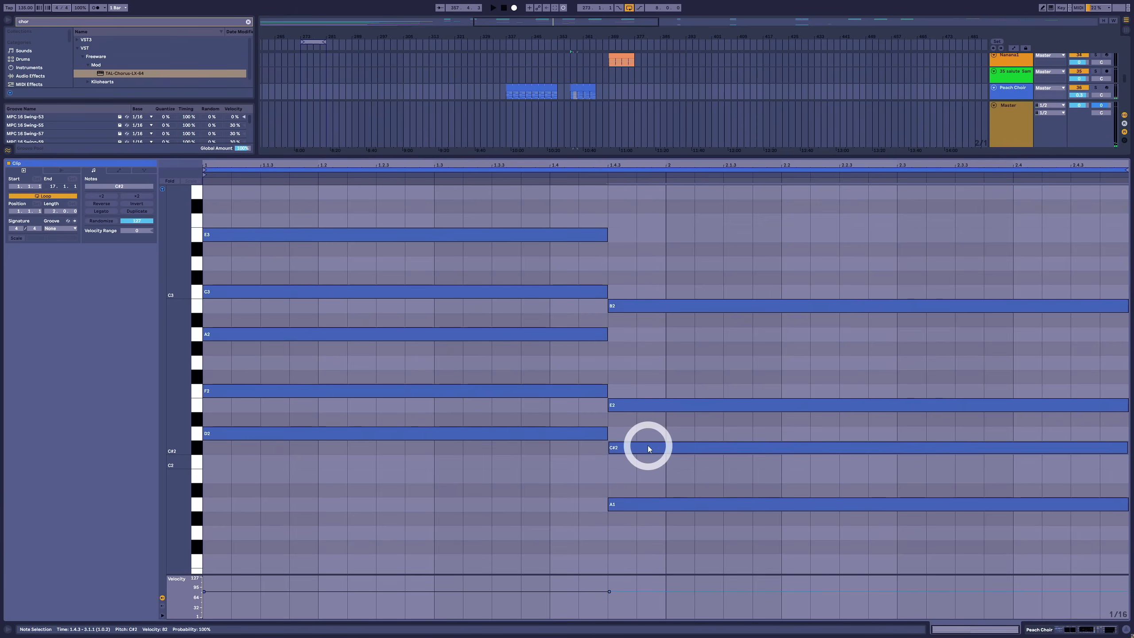
key("shift+Up")
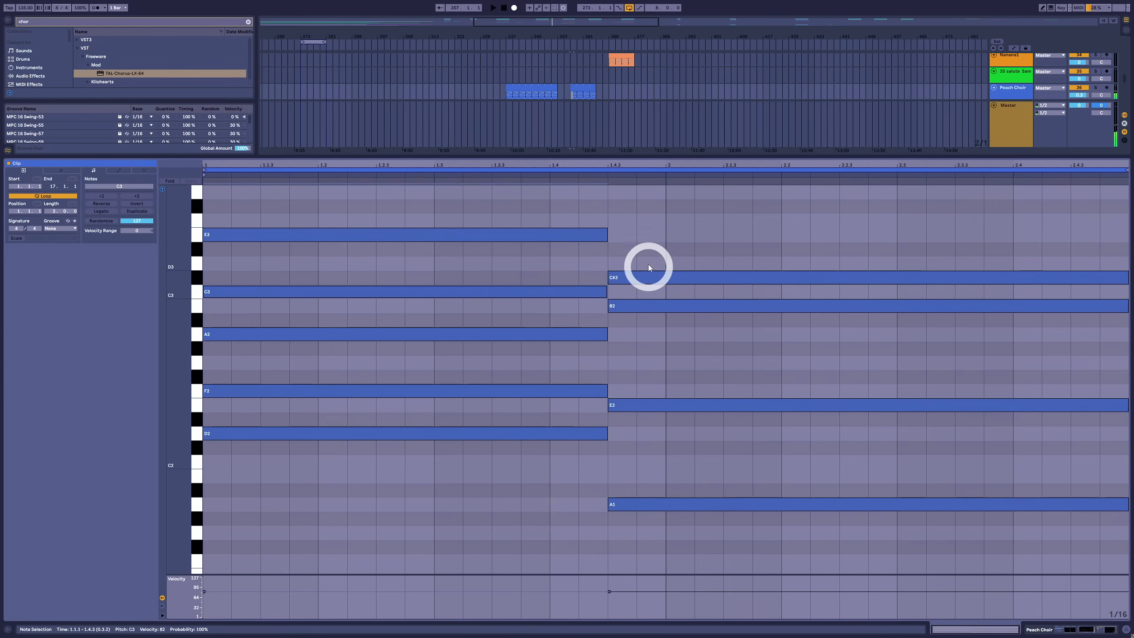
left_click(652, 280)
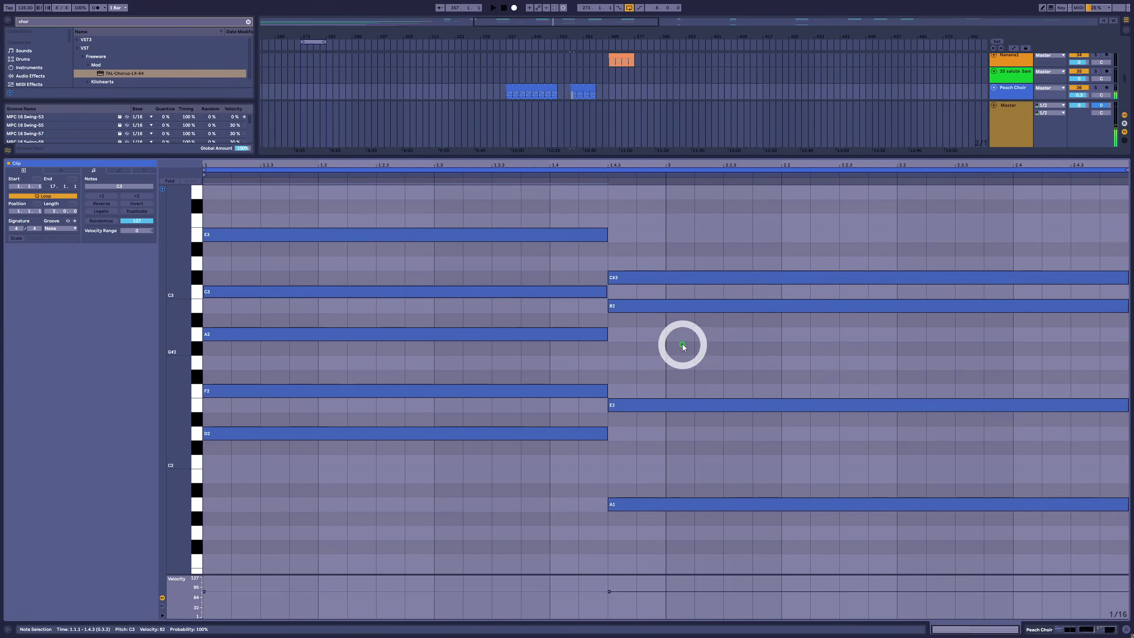
left_click(684, 307)
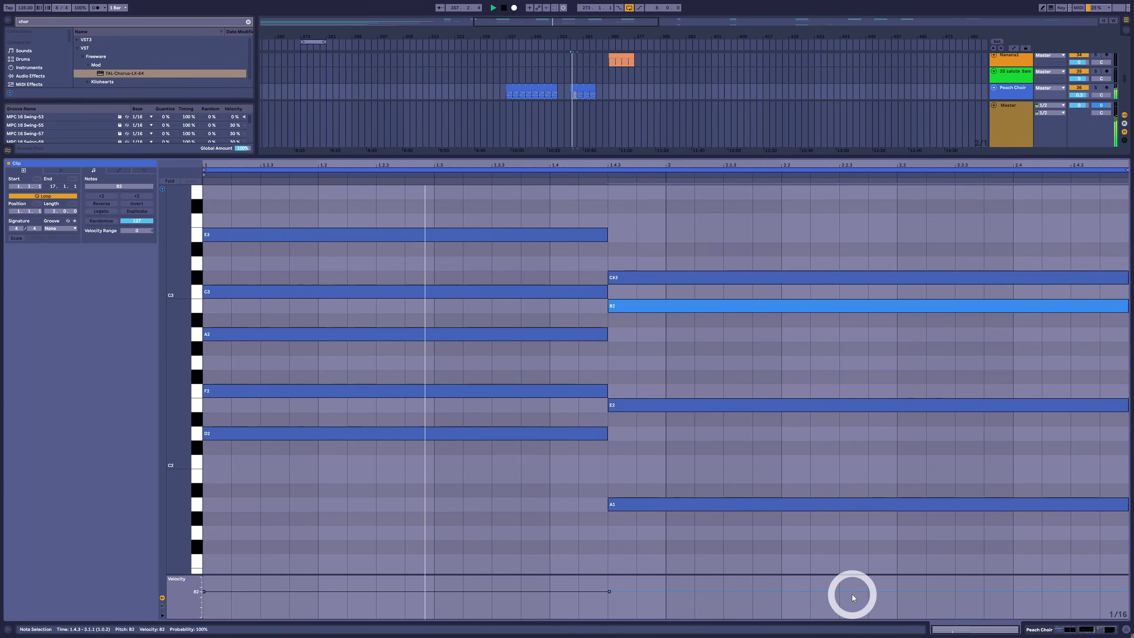
left_click(838, 567)
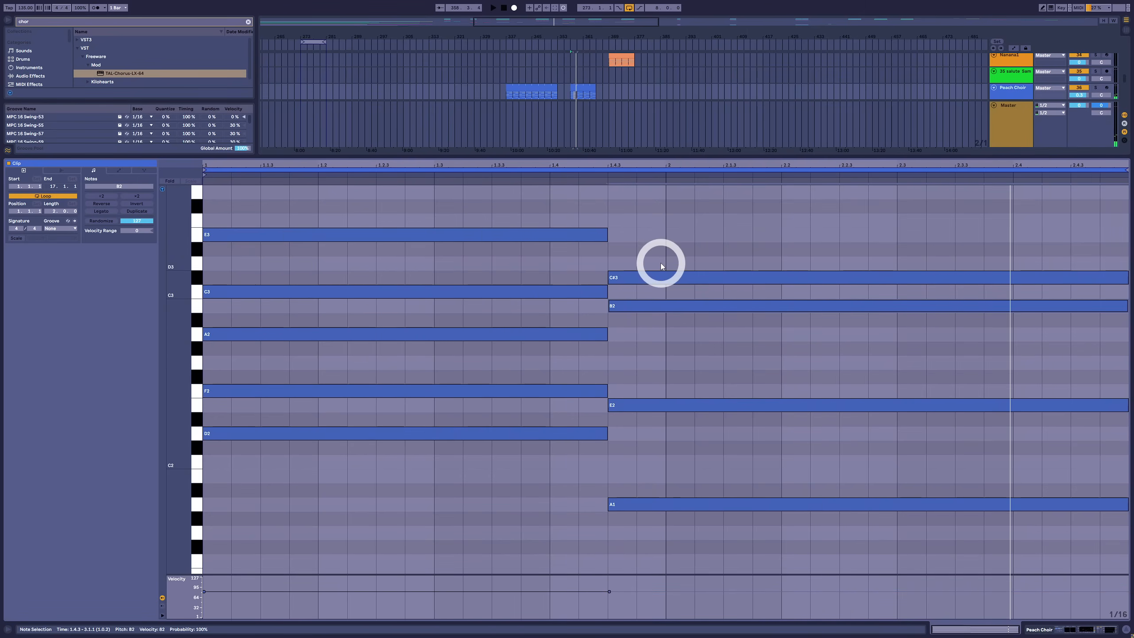
left_click(638, 352)
left_click(647, 307)
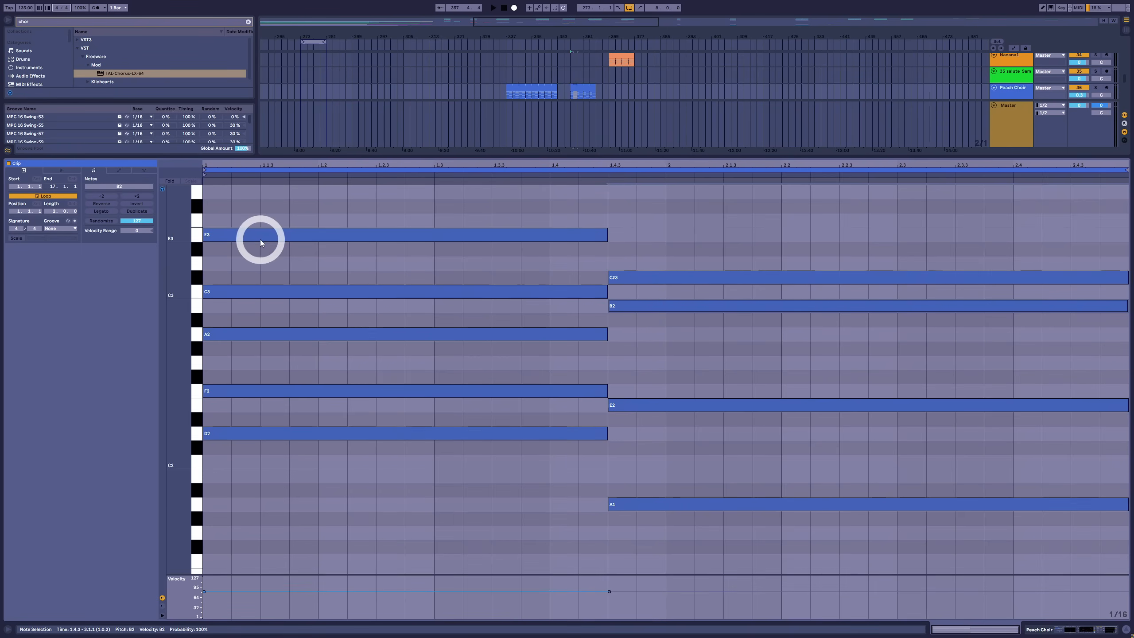
Add E3 and an octave-doubled root A2 to the second chord, playing the progression in between
left_click_drag(635, 272, 641, 237, "ctrl")
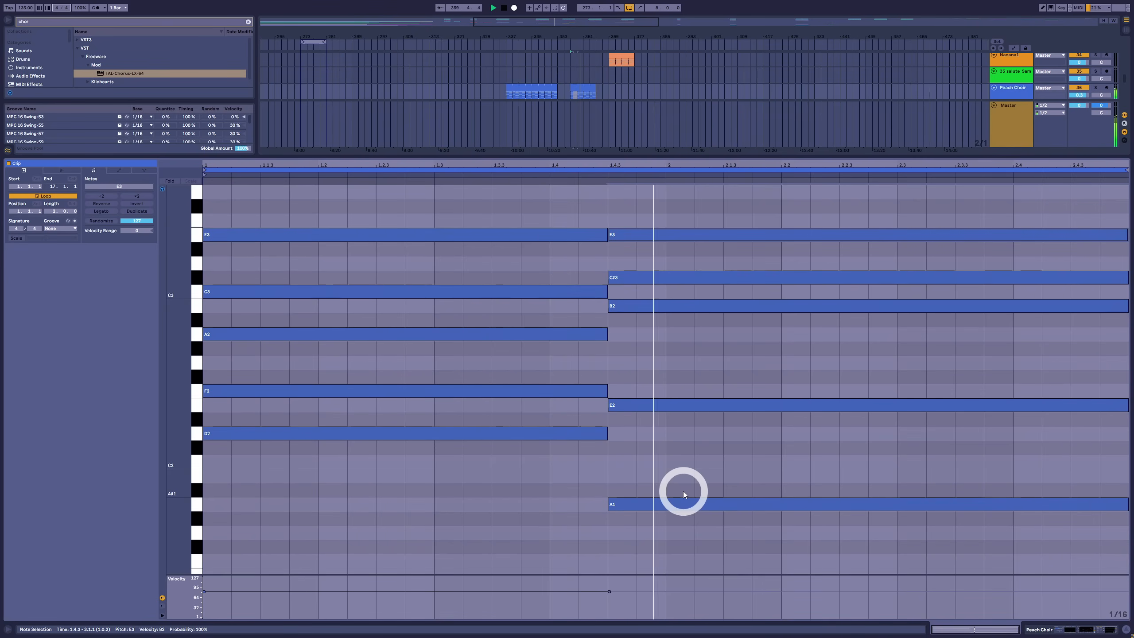
key("space")
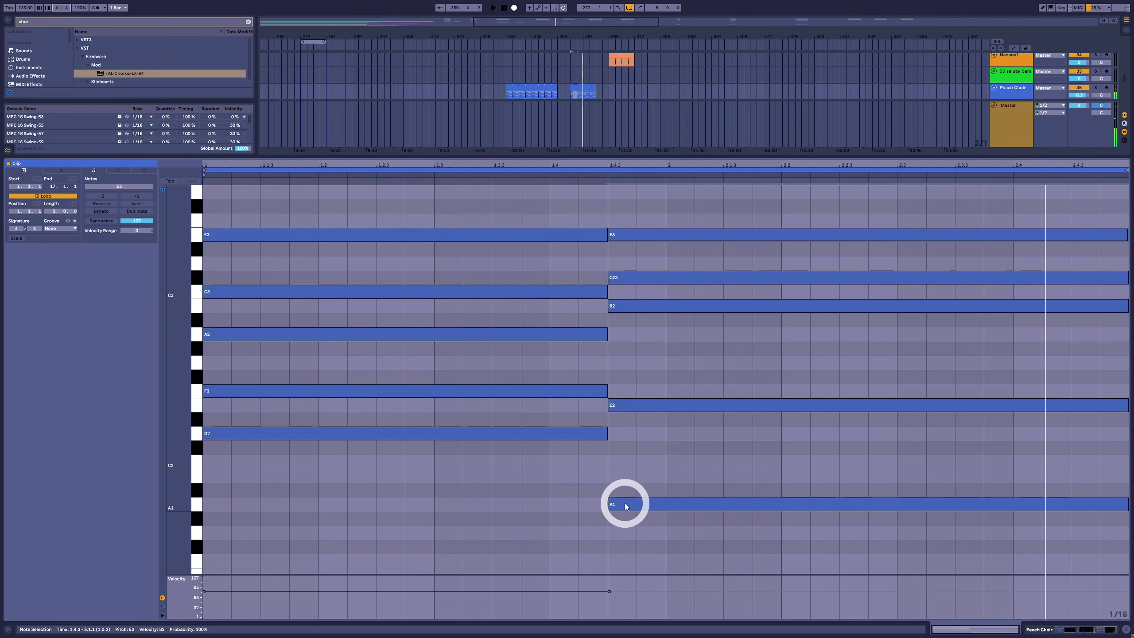
left_click_drag(626, 504, 411, 358)
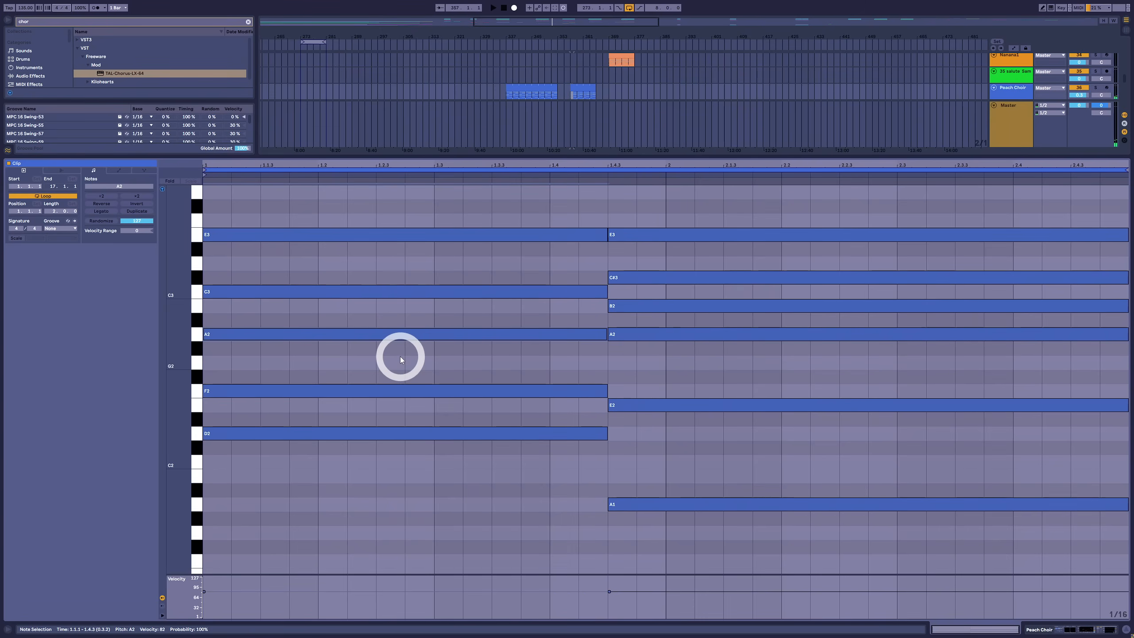
Lower the A2 in the first chord to G2
key("Down")
key("Down")
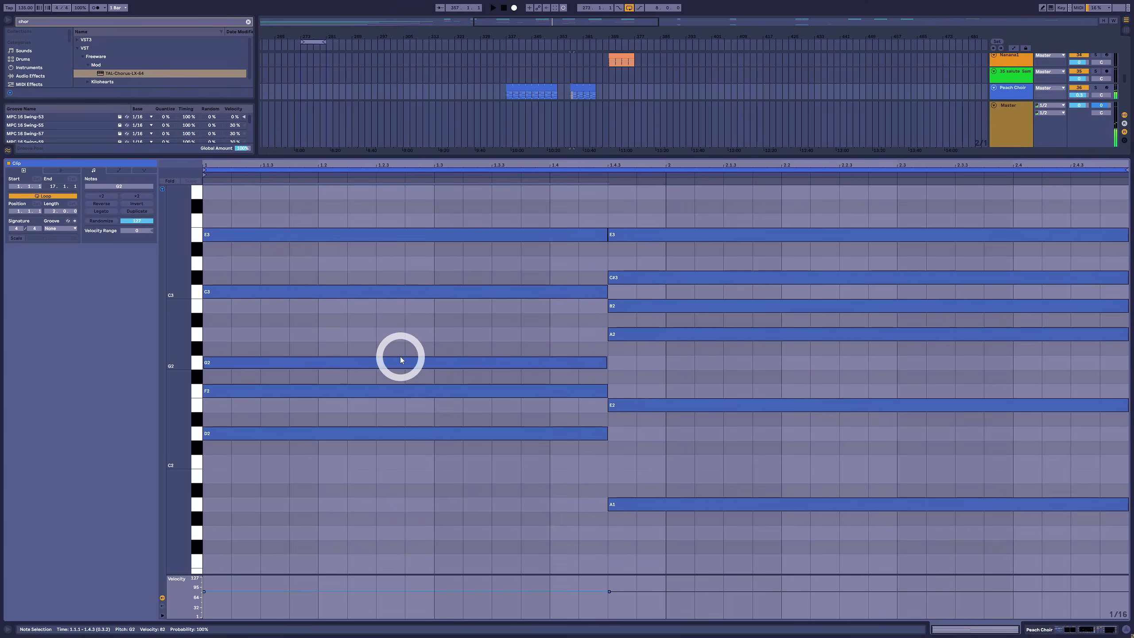
left_click_drag(412, 328, 413, 364)
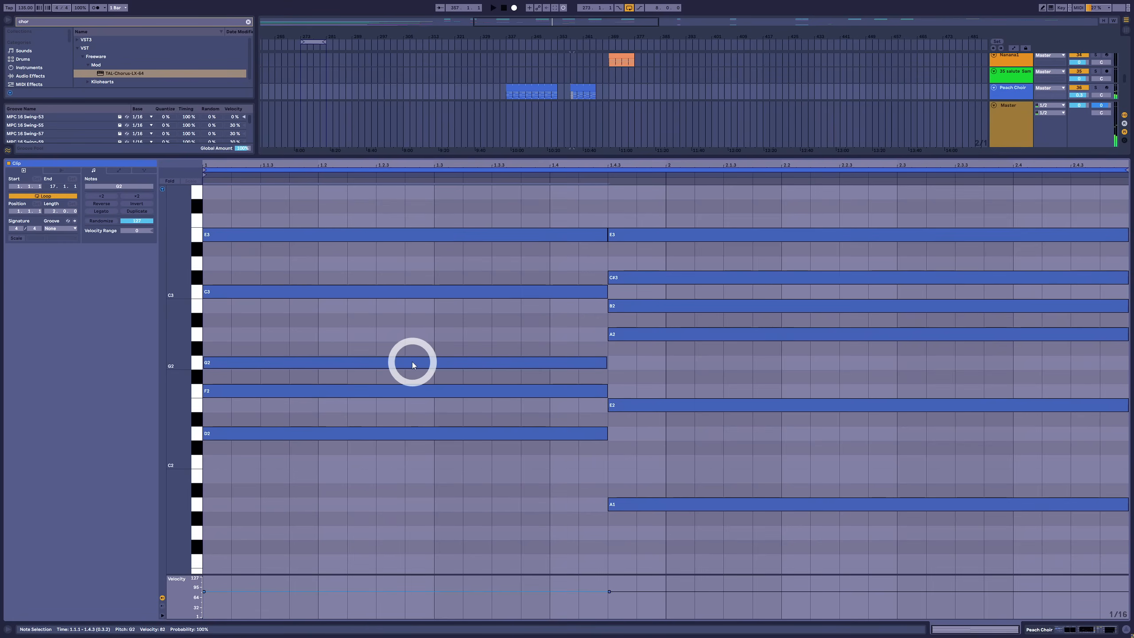
Try the first chord's G an octave higher at G3 and return it to G2
key("shift+Up")
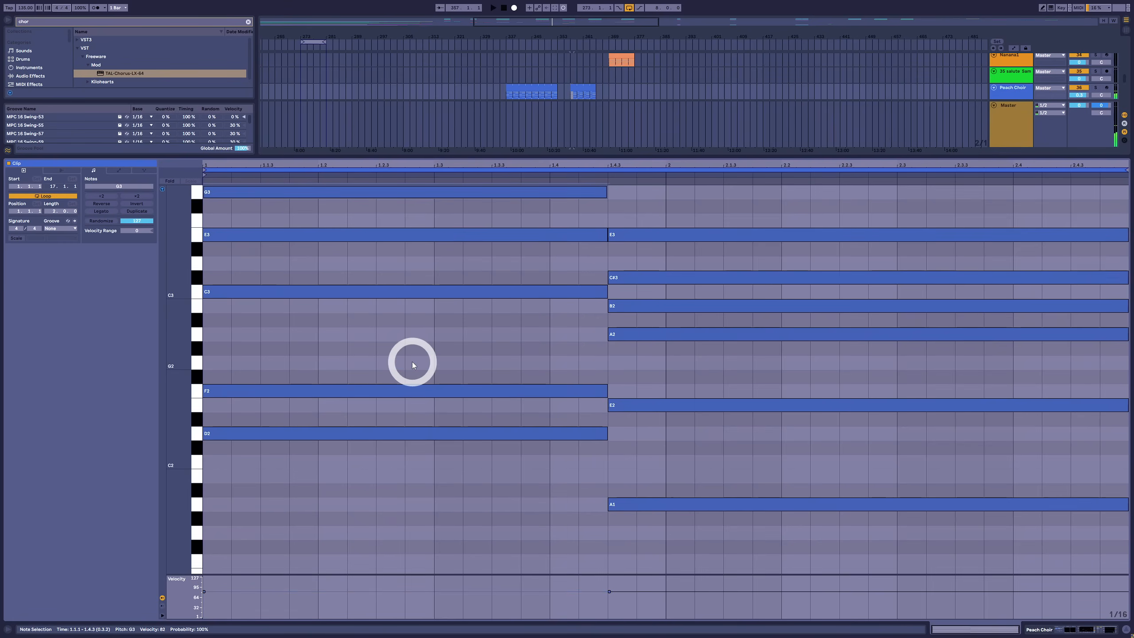
scroll(412, 364, "up", 1)
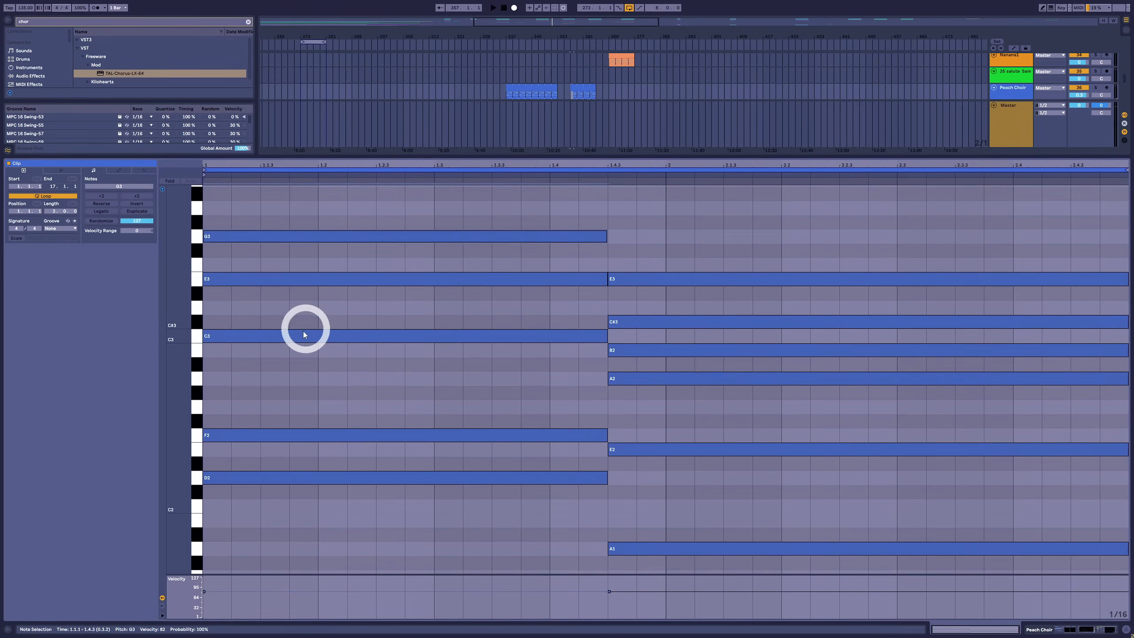
left_click_drag(248, 461, 374, 385)
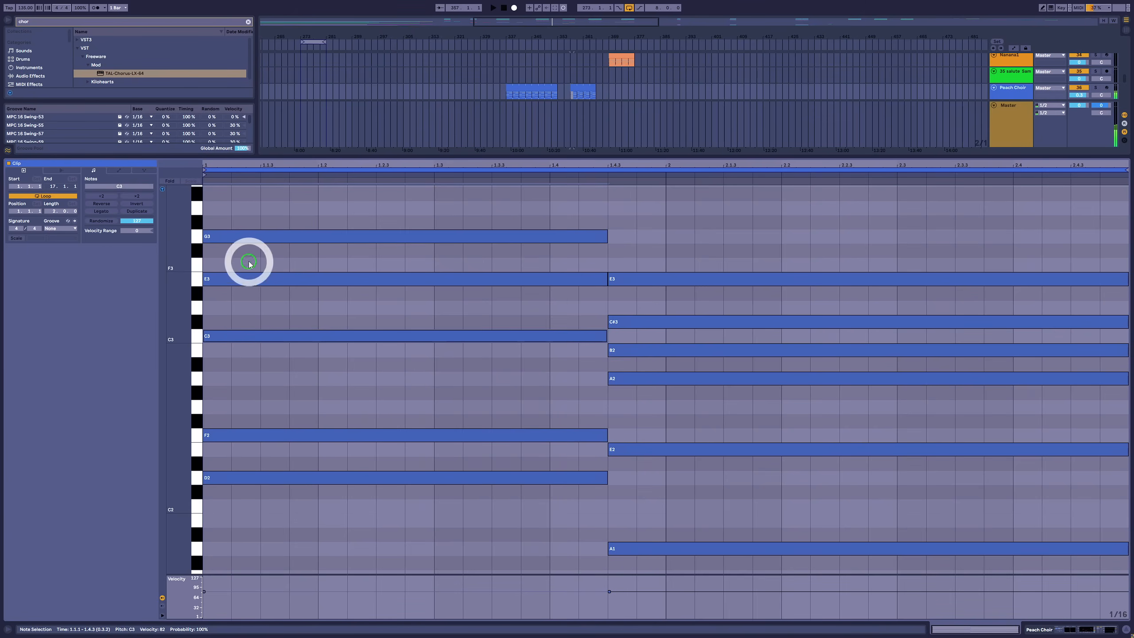
left_click_drag(260, 210, 227, 502)
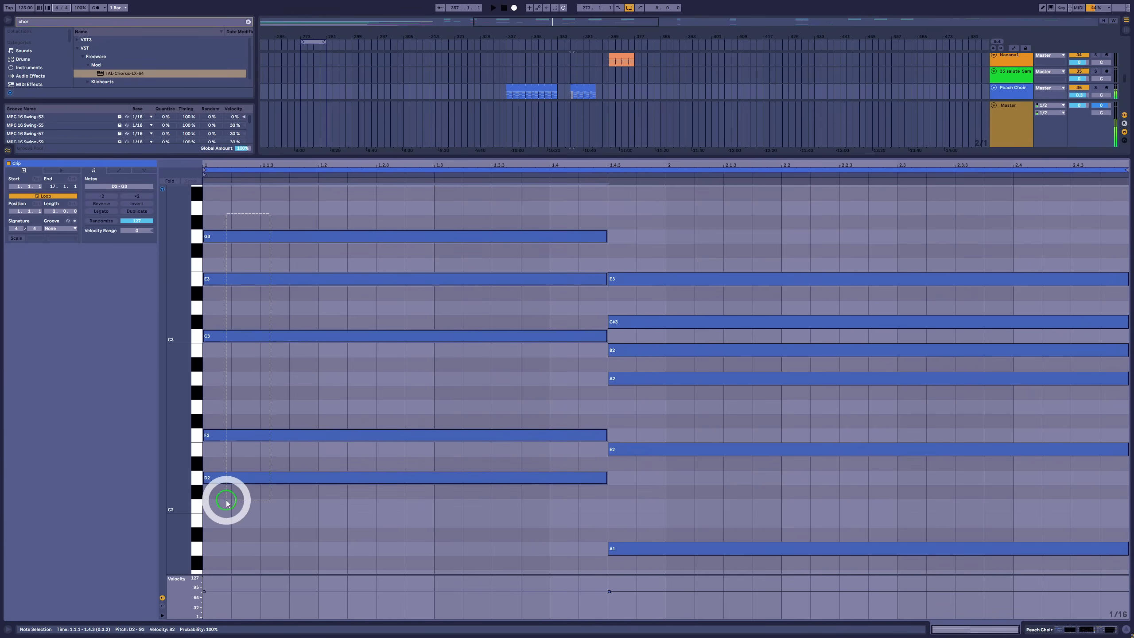
left_click(278, 240)
key("shift+Down")
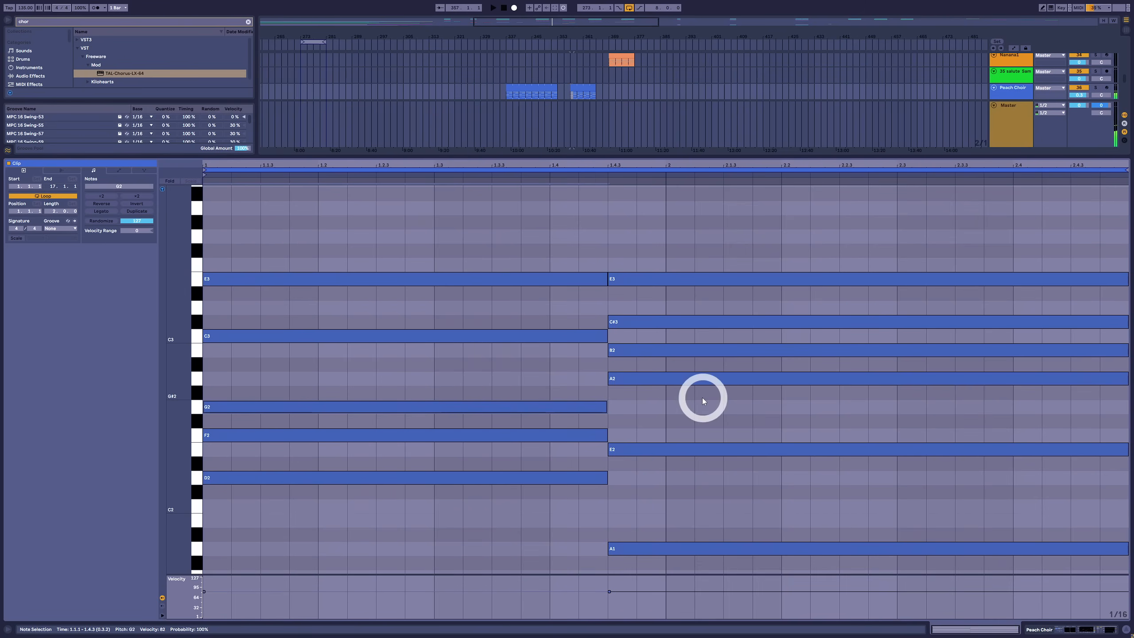
Play the finished progression and inspect the LABS choir presets used in both chains of the Peach Choir instrument rack
left_click(704, 377)
key("space")
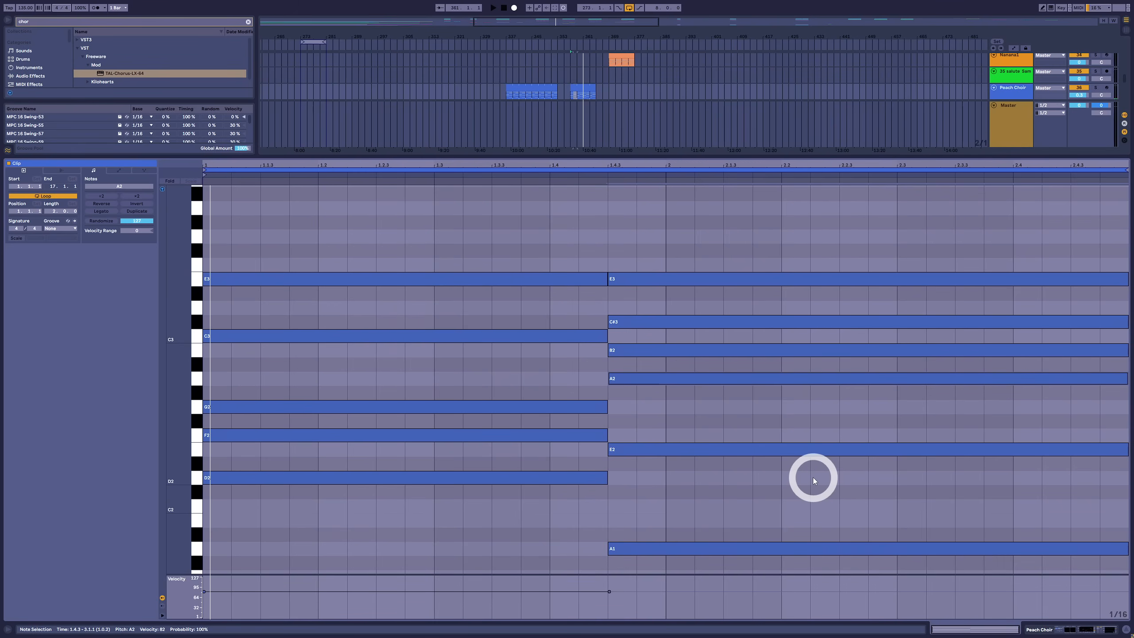
key("shift+Tab")
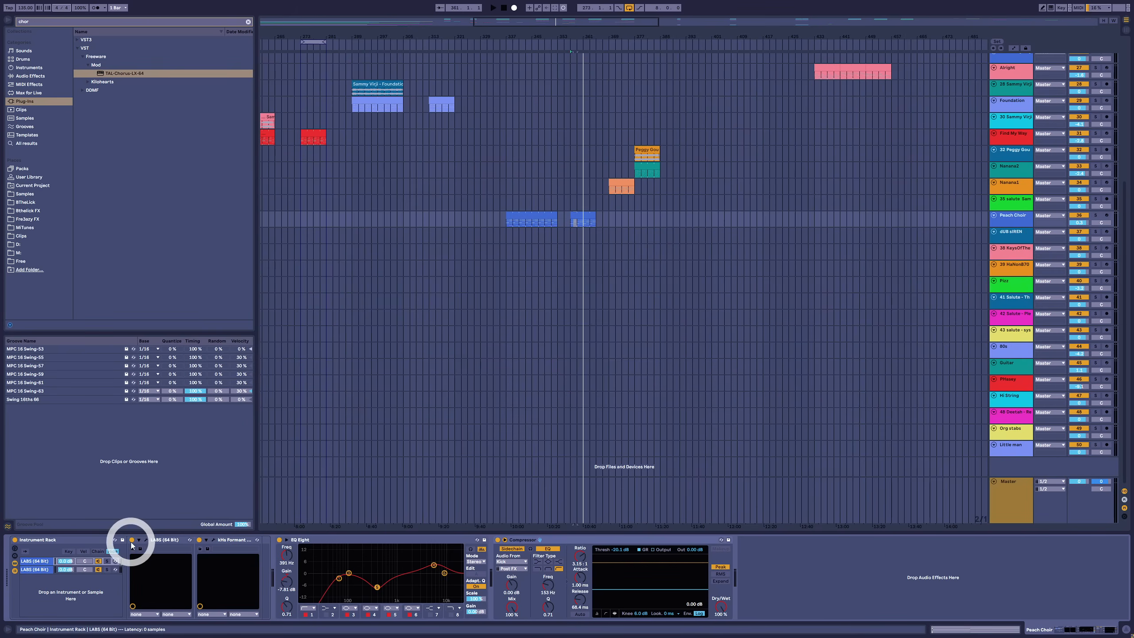
left_click(147, 540)
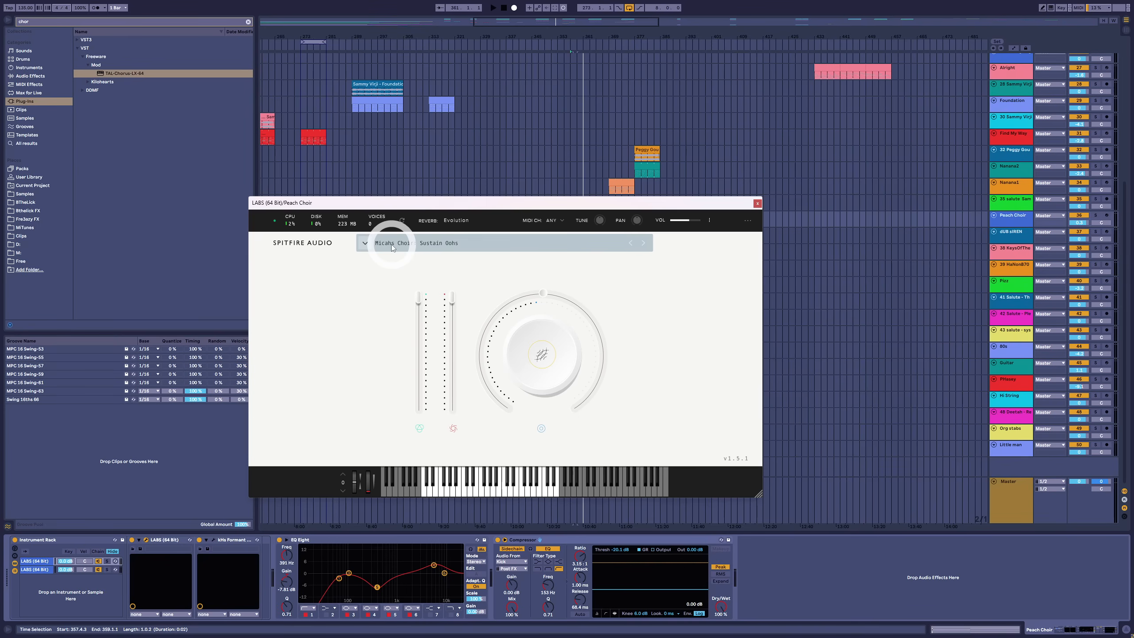
left_click(757, 204)
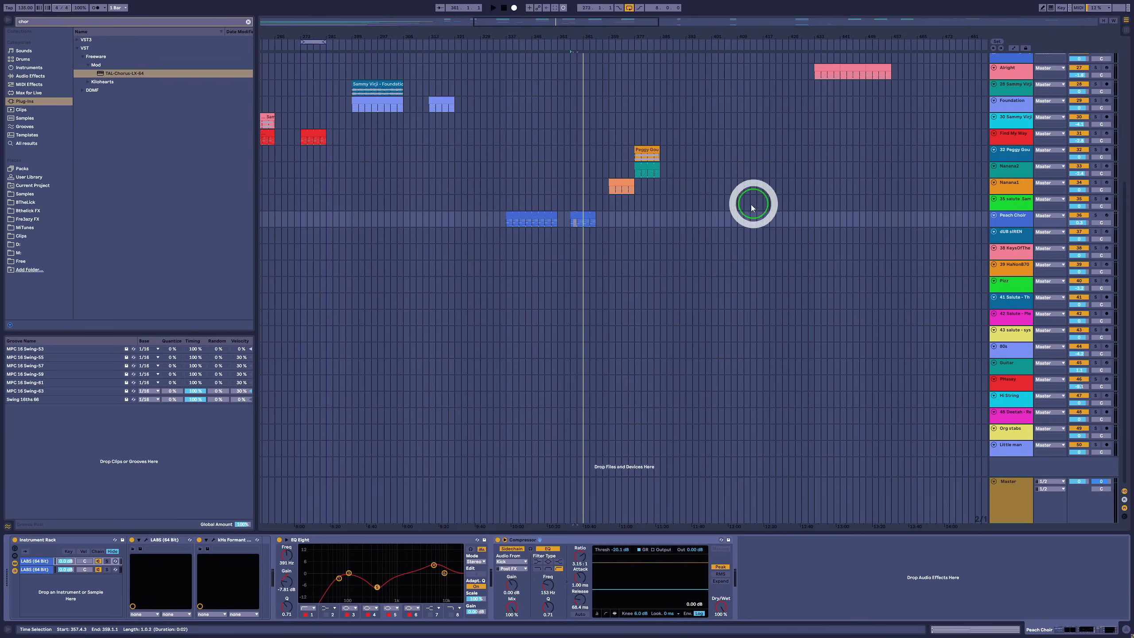
left_click(146, 540)
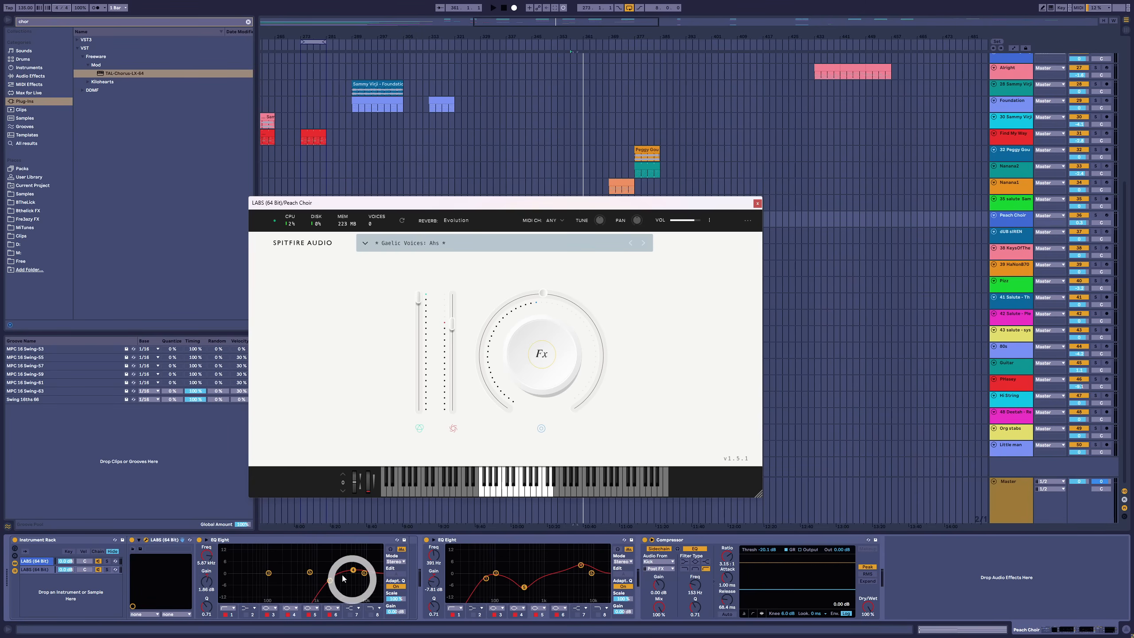
left_click(758, 204)
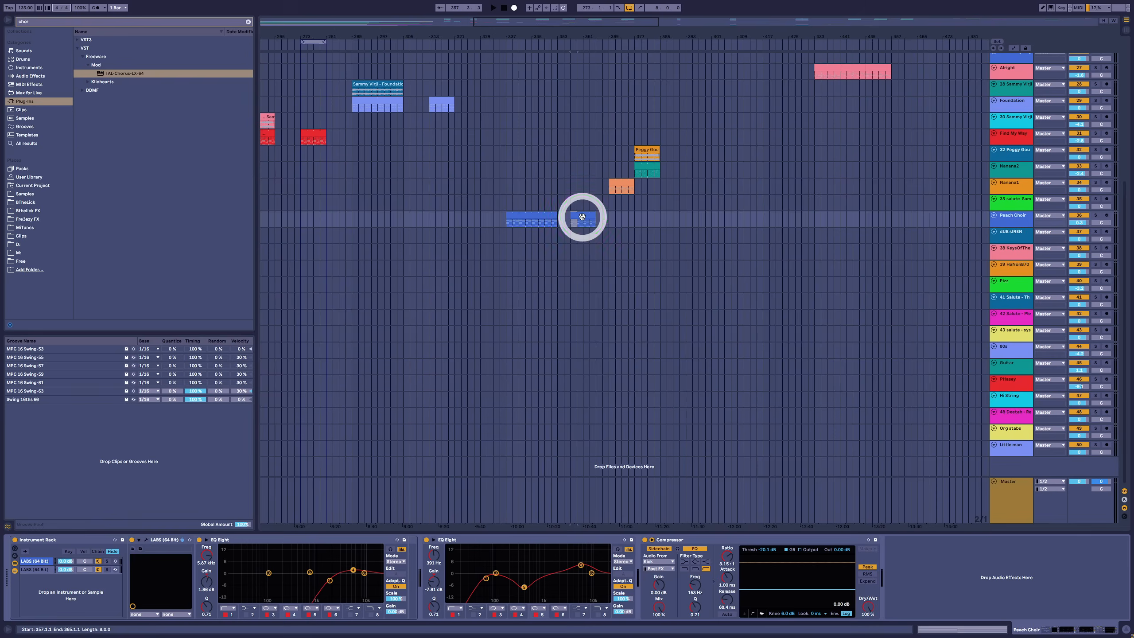
Reopen the shorter Peach Choir clip and transpose all its notes up three semitones
double_click(583, 216)
left_click(471, 262)
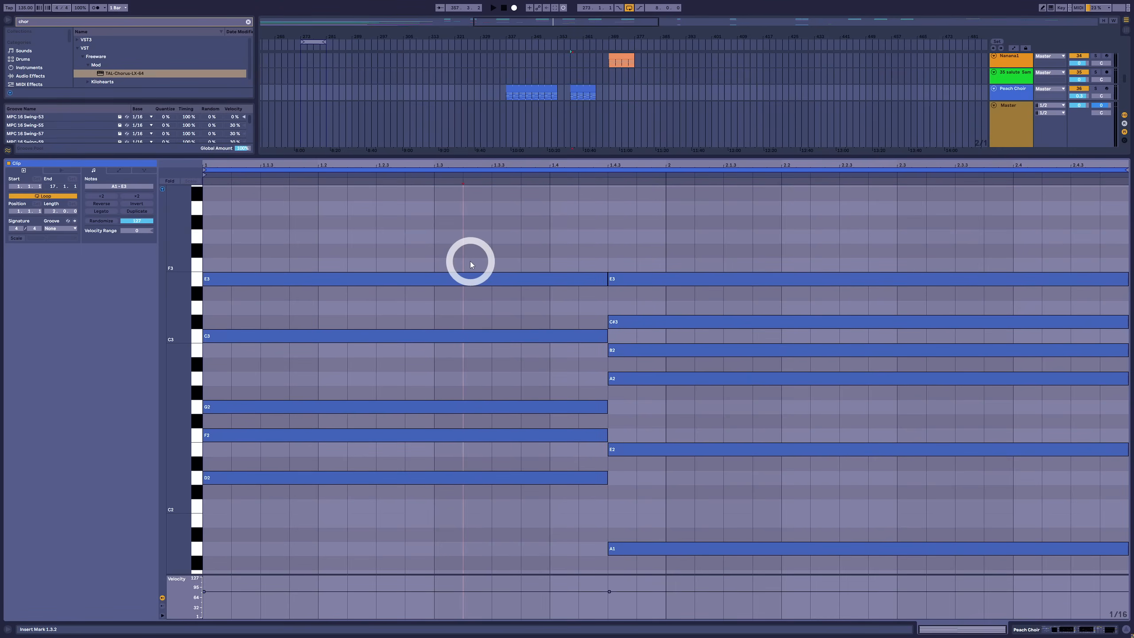
key("ctrl+a")
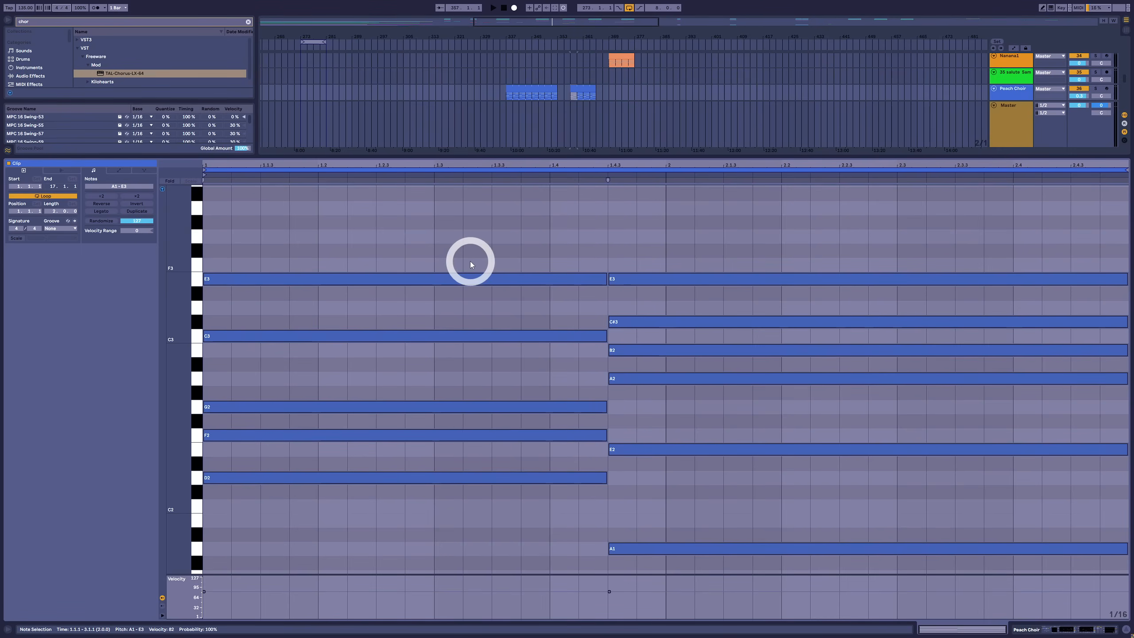
key("Up")
key("Up")
key("Up")
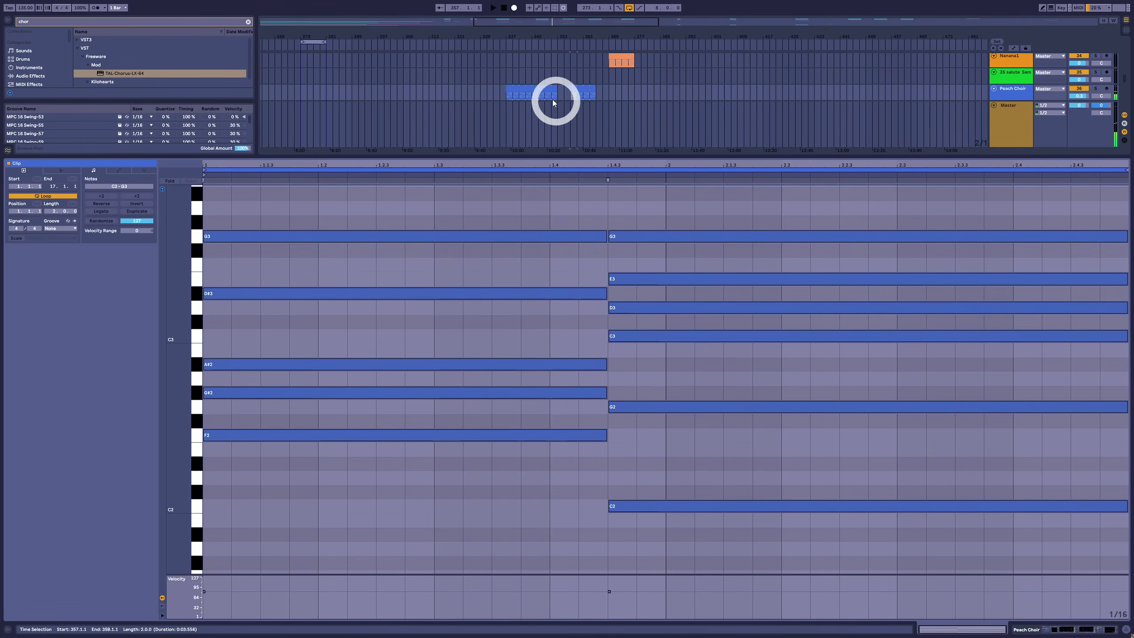
Play the transposed clip and compare it with the longer Peach Choir clip
key("space")
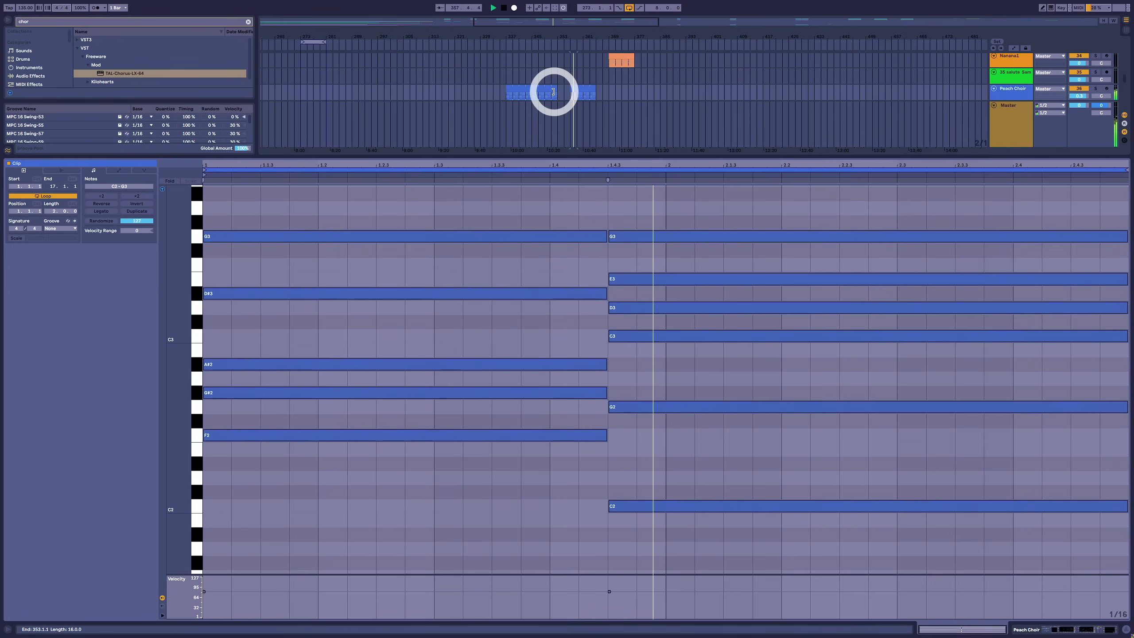
left_click(552, 91)
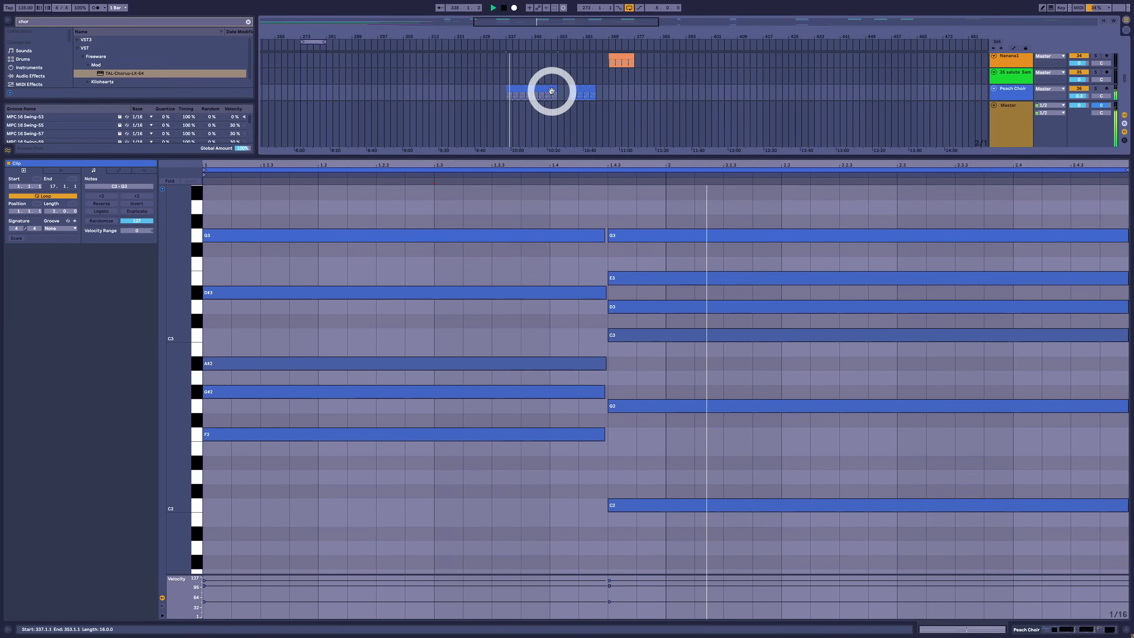
key("shift+Tab")
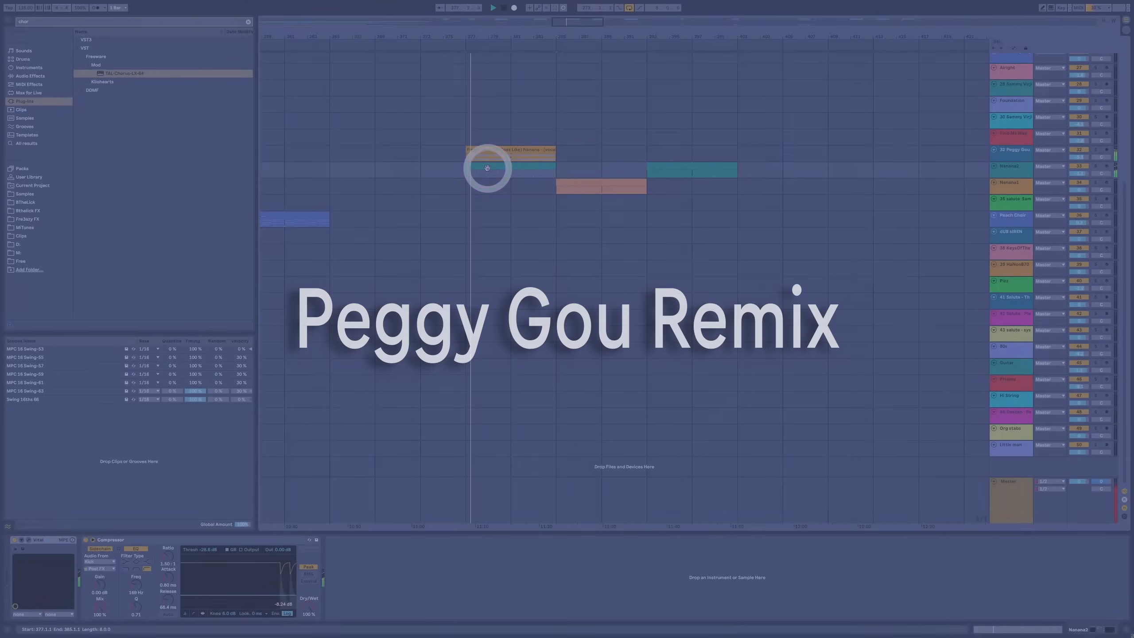
Play the Nanana2 chord clip from the Peggy Gou remix and examine its notes
double_click(482, 166)
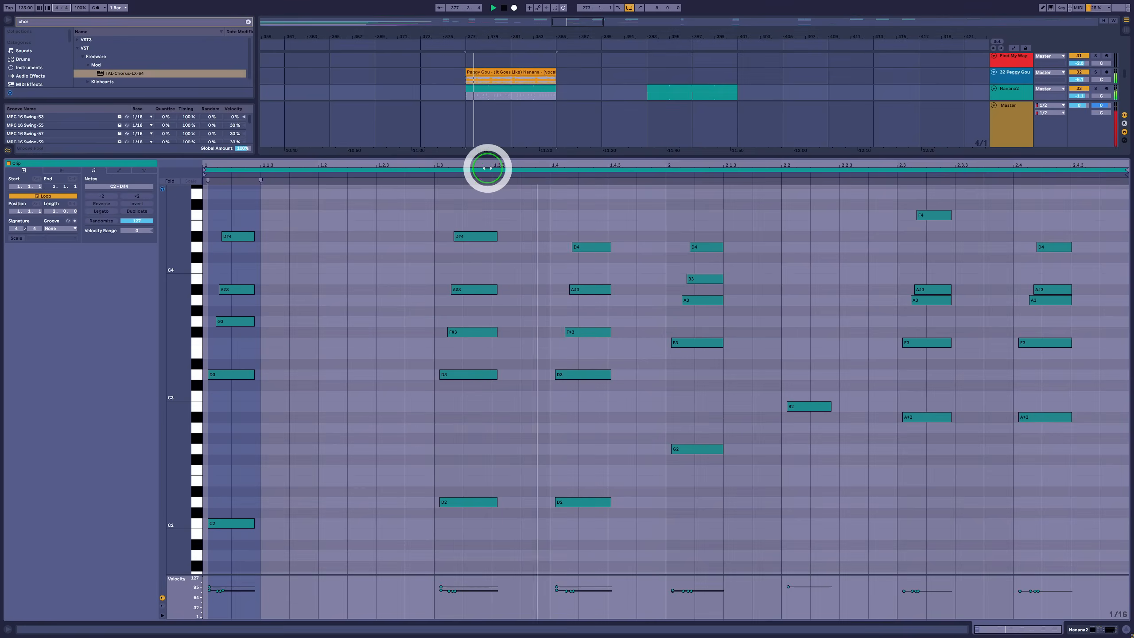
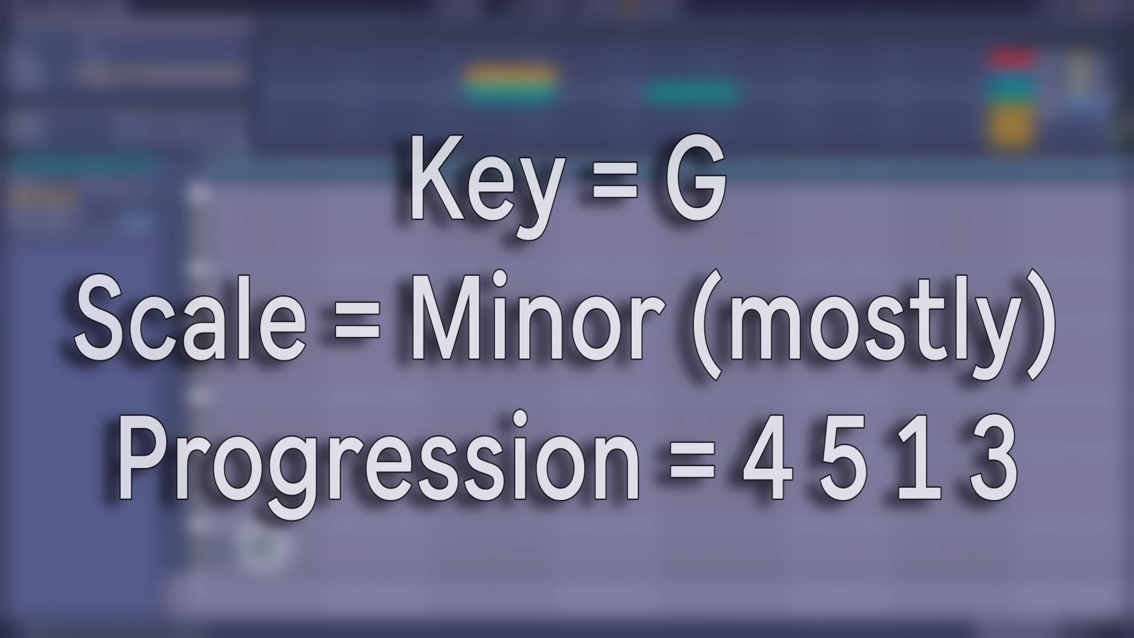
Draw the four bass root notes D2, E2, A2 and C3 one after another, each half a bar long
left_click(259, 545)
left_click_drag(261, 547, 332, 560)
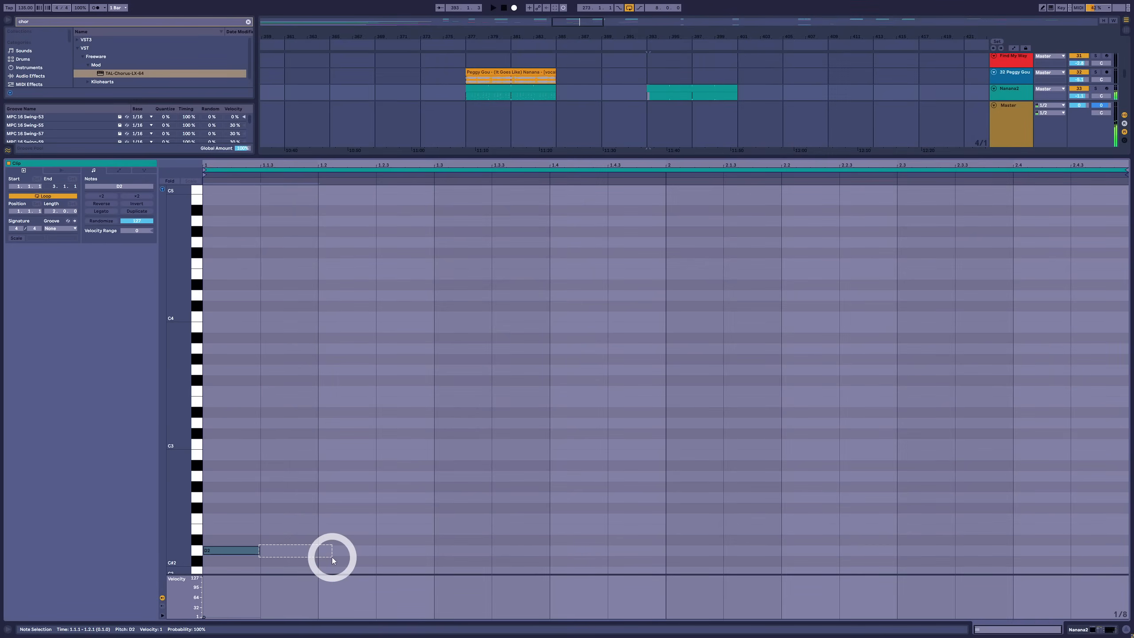
left_click_drag(259, 550, 1066, 448)
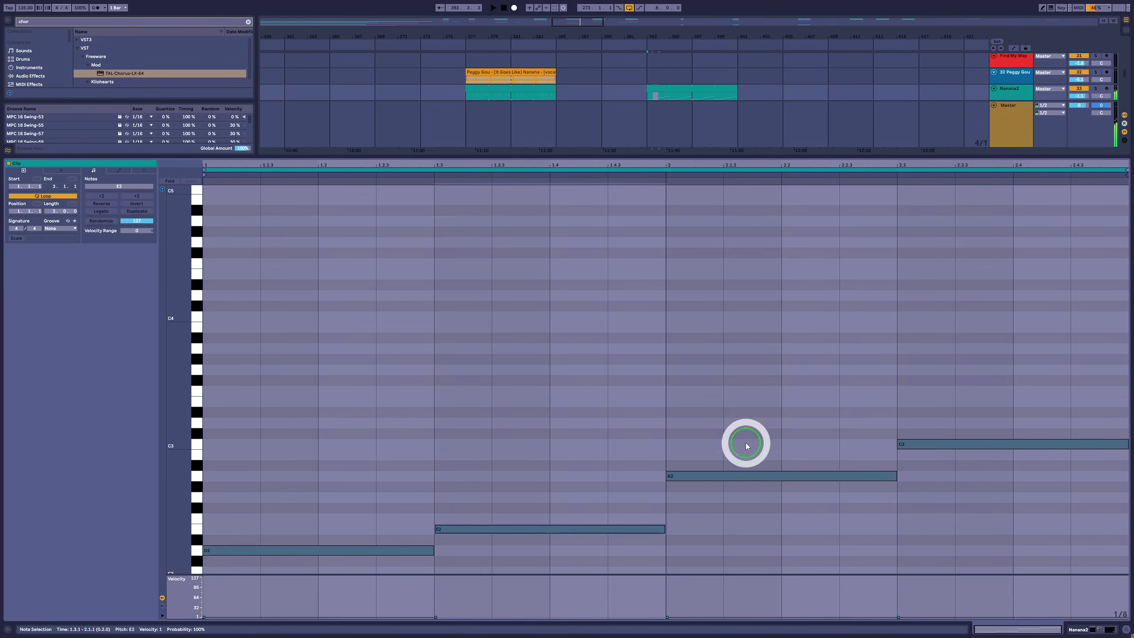
left_click(810, 476)
left_click(968, 422)
left_click_drag(319, 475, 1126, 571)
left_click(359, 535)
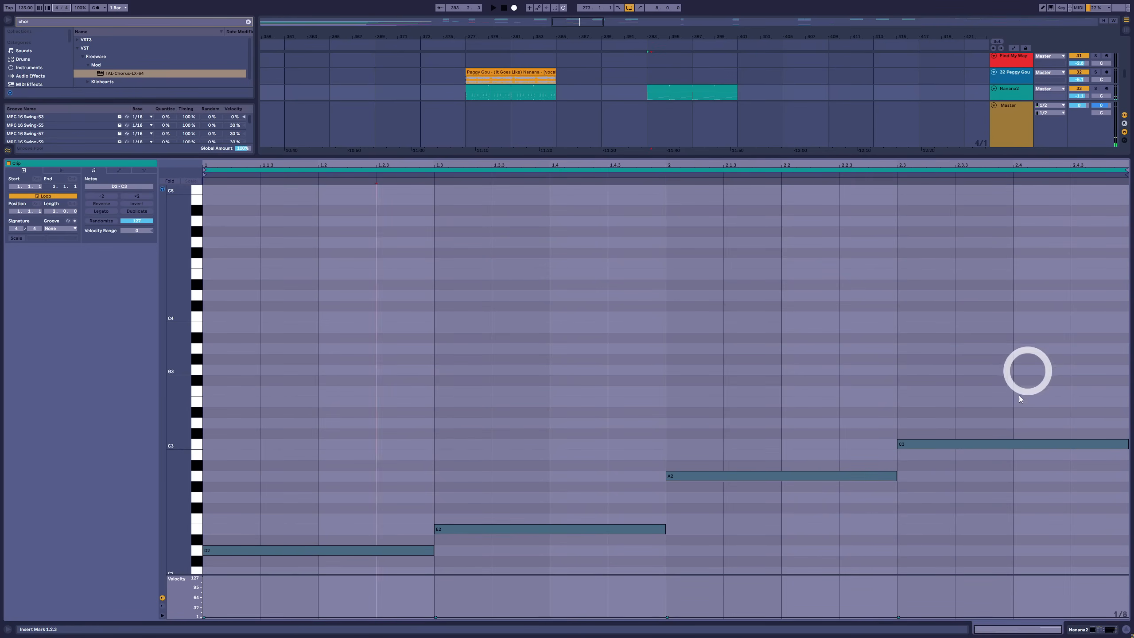
Stack a third, fifth, seventh and ninth above each root, removing the ninth, D4, from the last chord
left_click_drag(1028, 370, 273, 404)
left_click(639, 444)
left_click(704, 447)
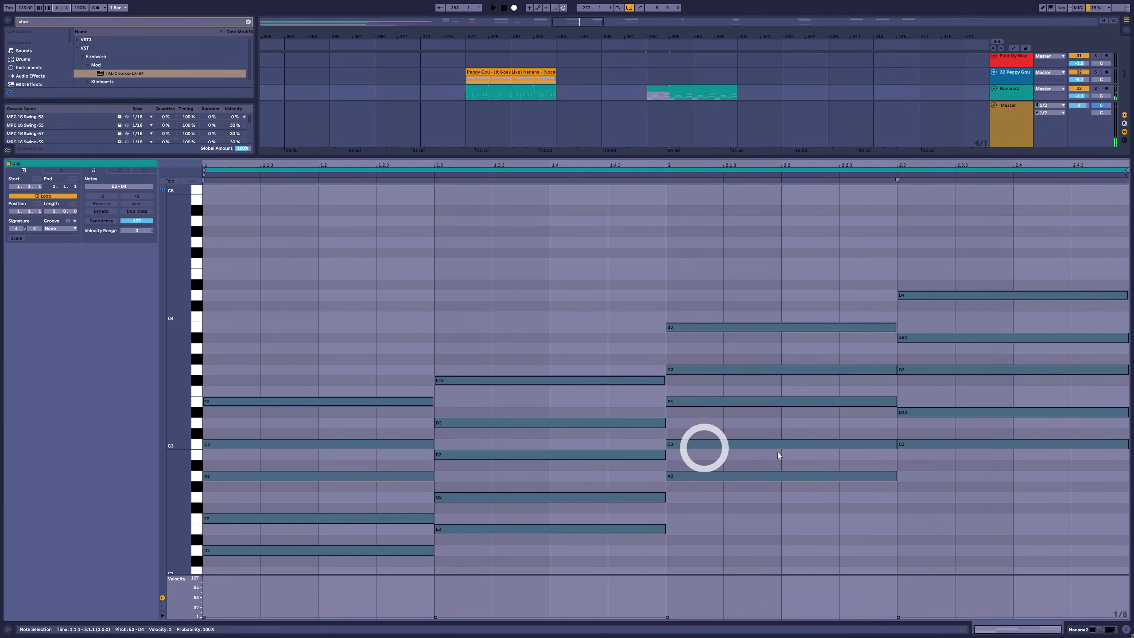
left_click_drag(973, 236, 952, 300)
key("Delete")
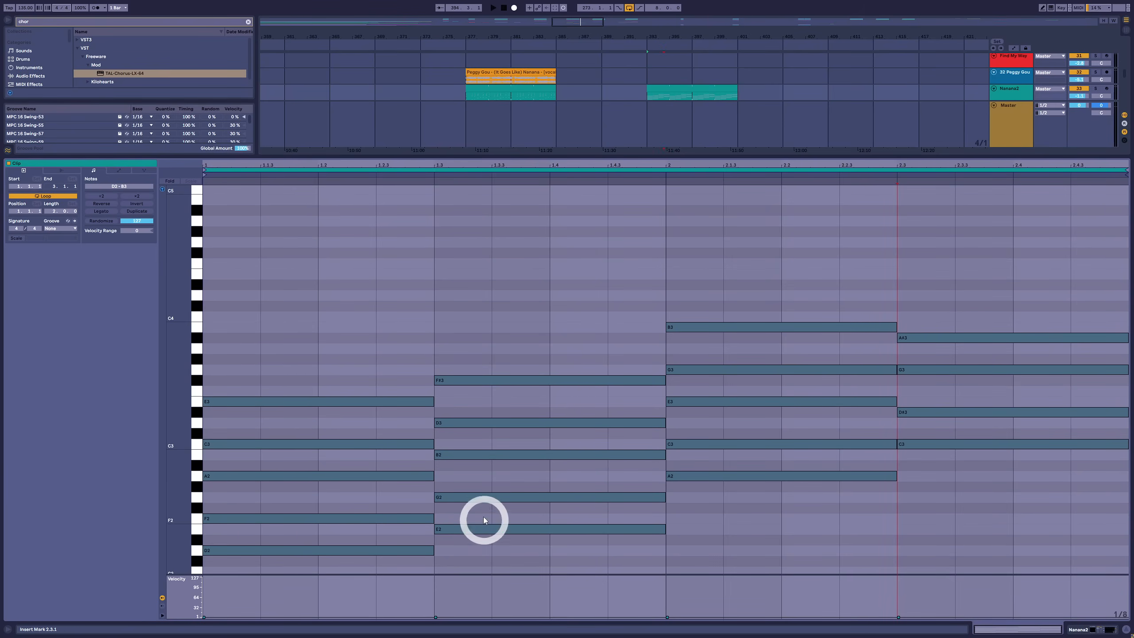
Lower the top note of the second chord by a semitone to F3
left_click(498, 446)
left_click(518, 381)
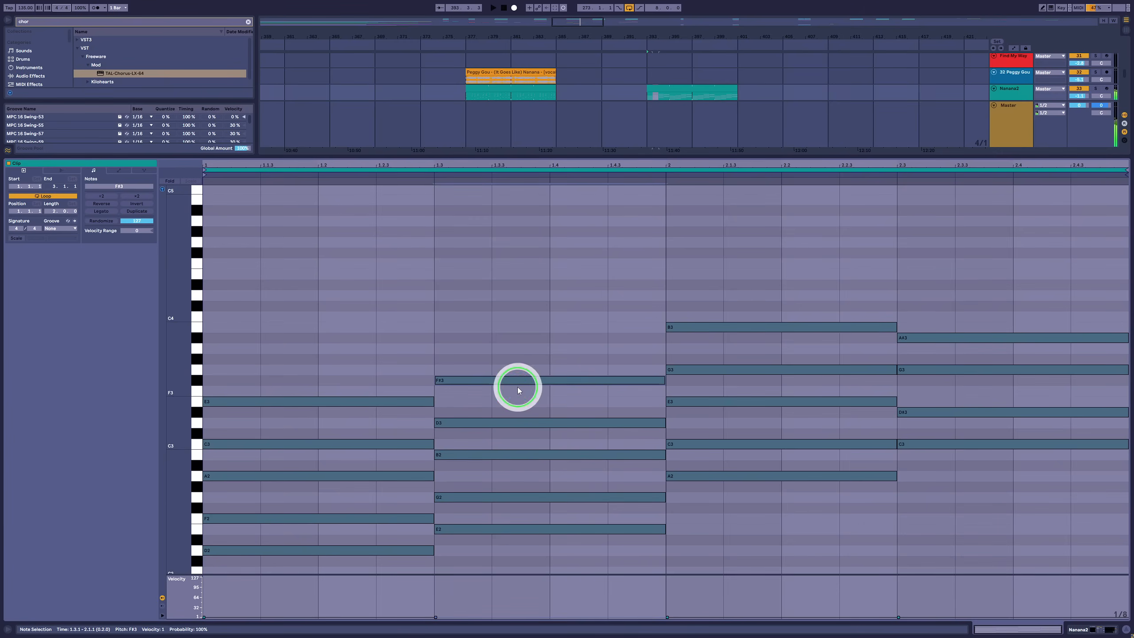
key("Down")
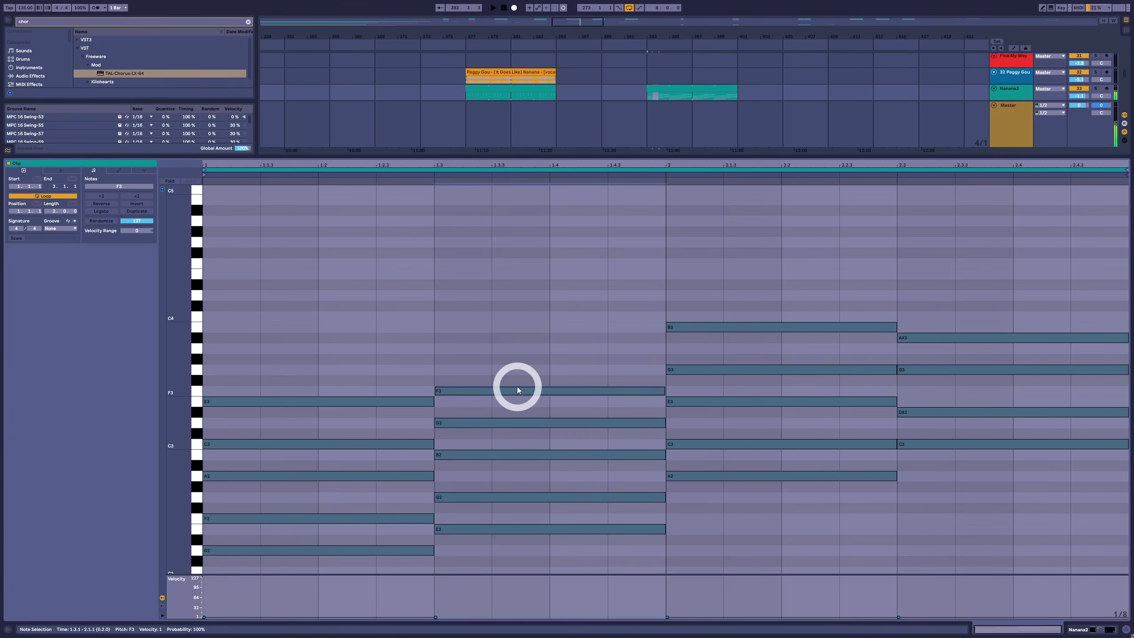
Check the third chord's notes and raise the last chord's D#3 to E3 and its A#3 to B3
left_click(720, 475)
left_click(715, 443)
left_click(711, 402)
left_click(719, 371)
left_click(743, 329)
left_click(926, 443)
left_click(937, 415)
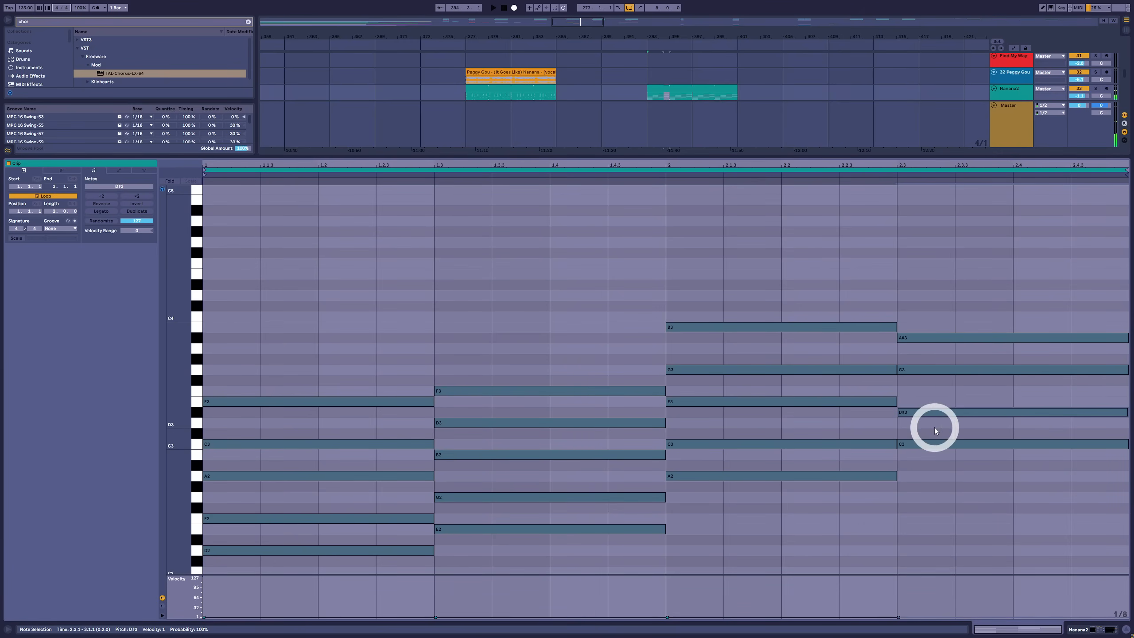
key("Up")
left_click_drag(948, 337, 948, 326)
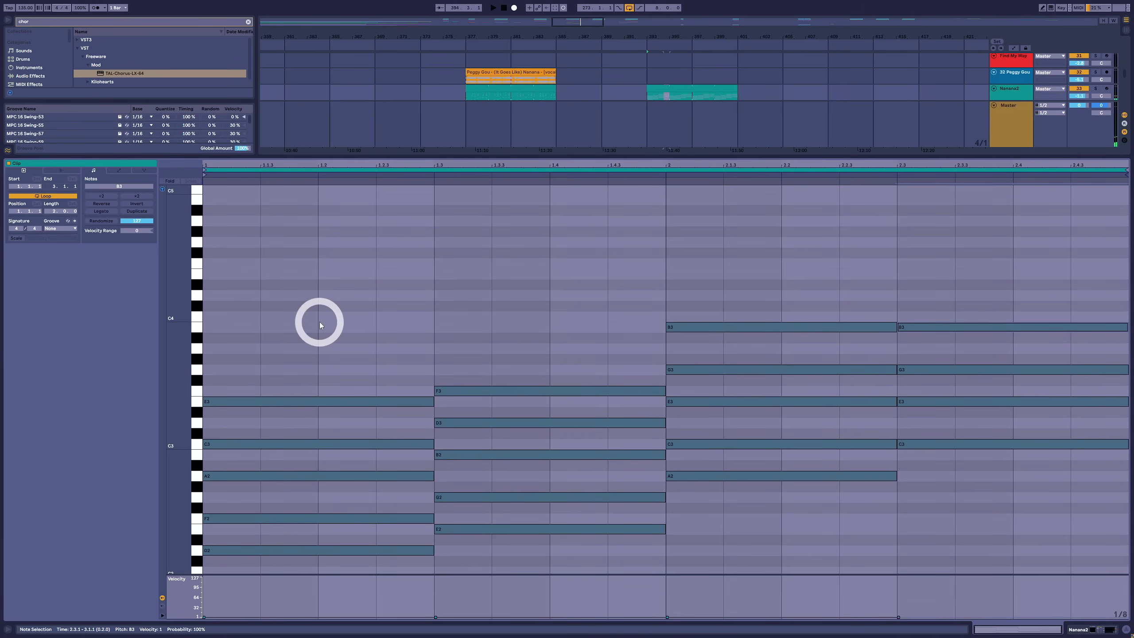
Play the progression and move all chord notes above the bass roots up an octave
key("space")
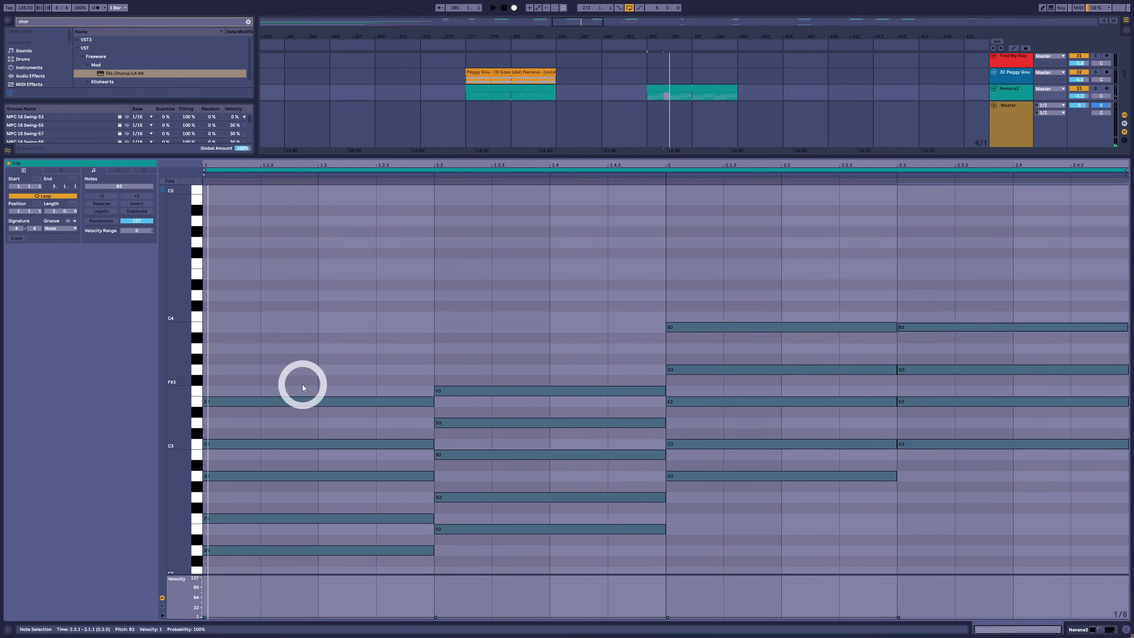
left_click_drag(311, 366, 966, 424)
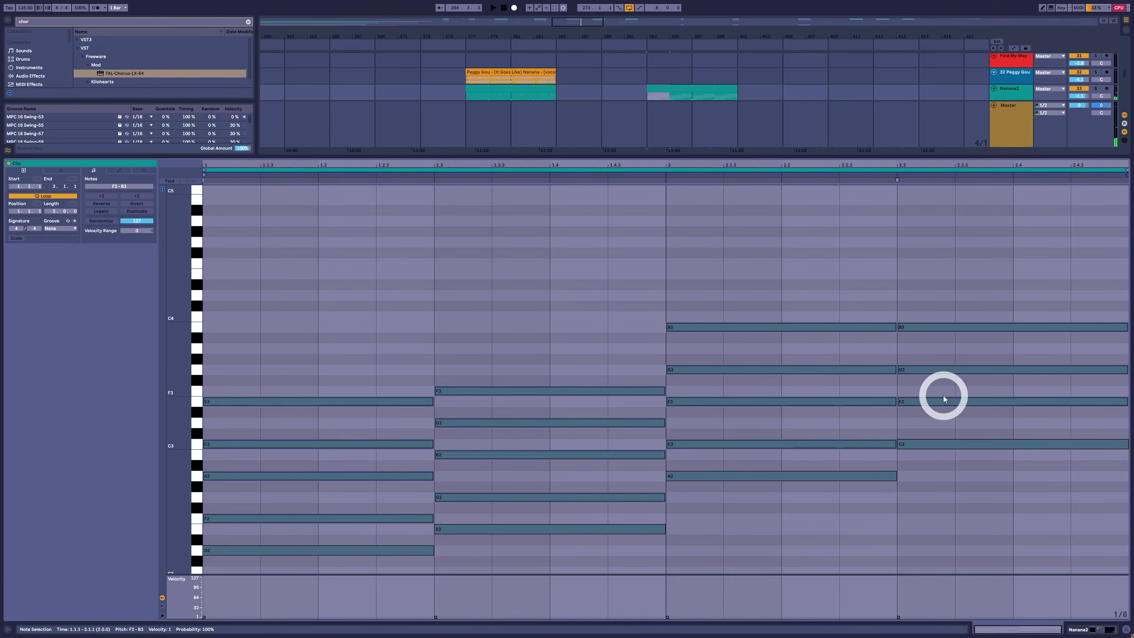
key("shift+Up")
key("space")
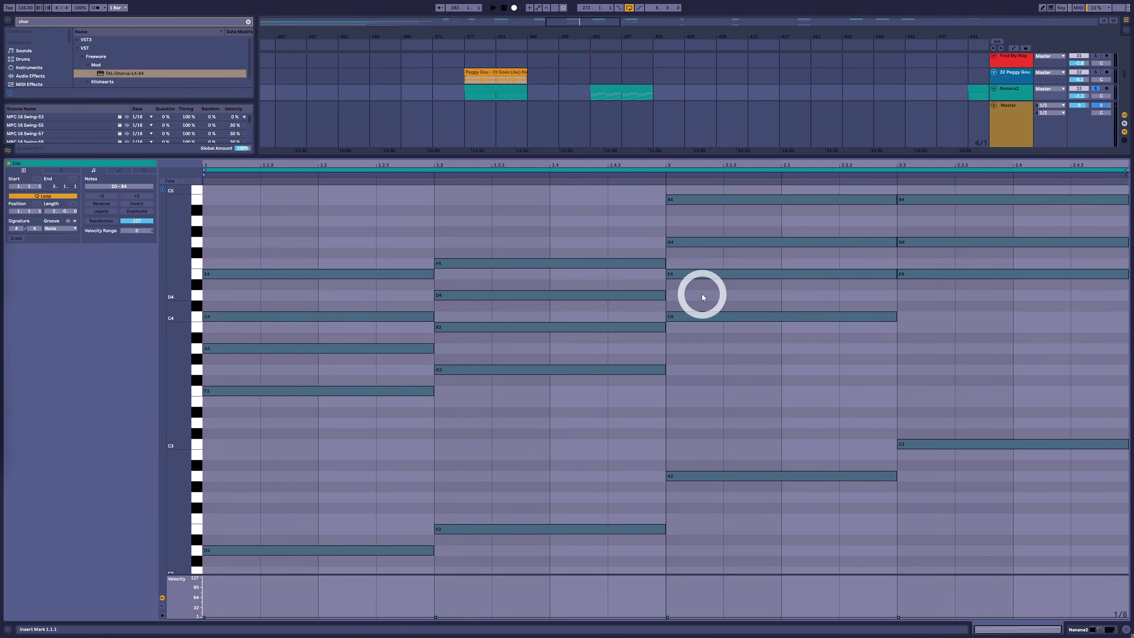
Turn the minor thirds into major thirds by raising the third chord's C4 to C#4 and the second chord's G3 to G#3
left_click(727, 313)
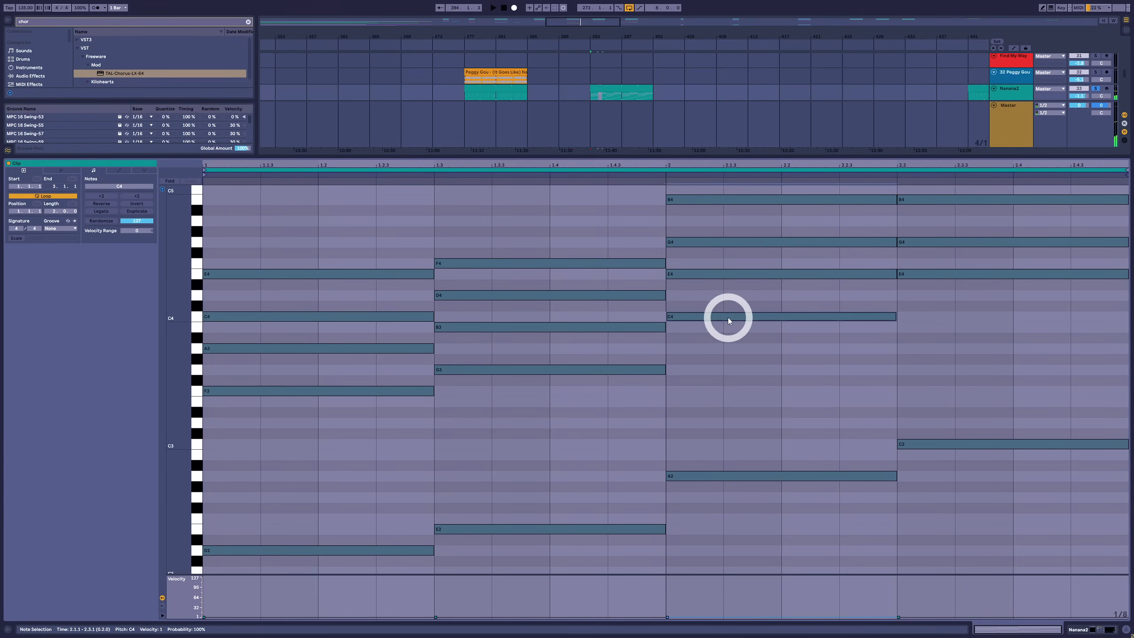
key("Up")
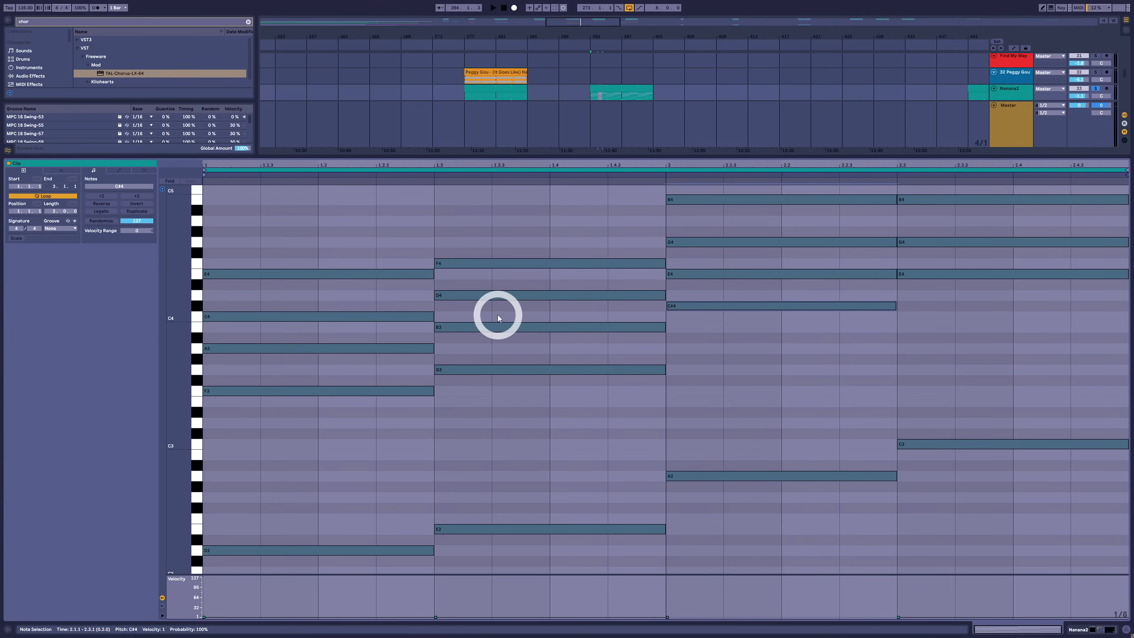
left_click(489, 373)
key("Up")
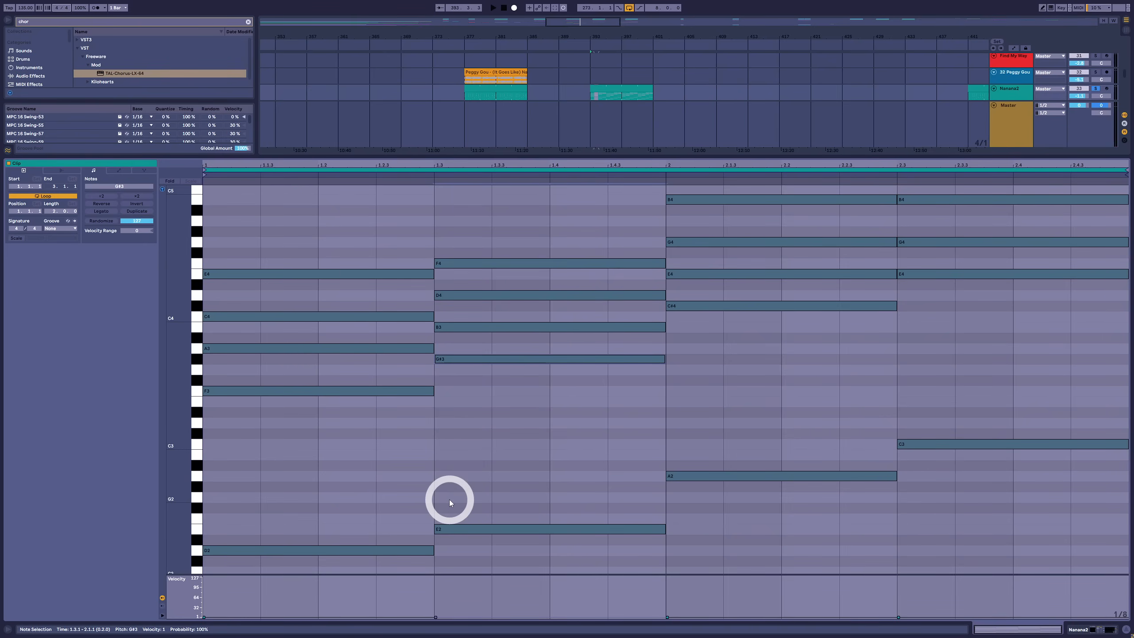
Replace the D4 in the second chord with an E3 an octave above its root
left_click_drag(297, 241, 295, 607)
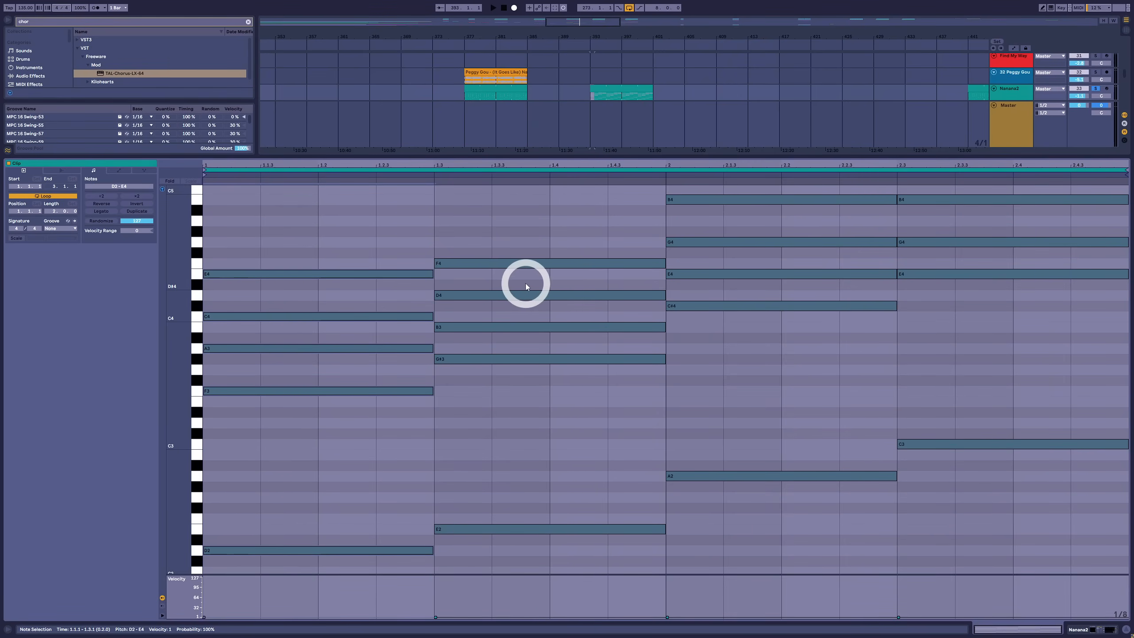
left_click(515, 294)
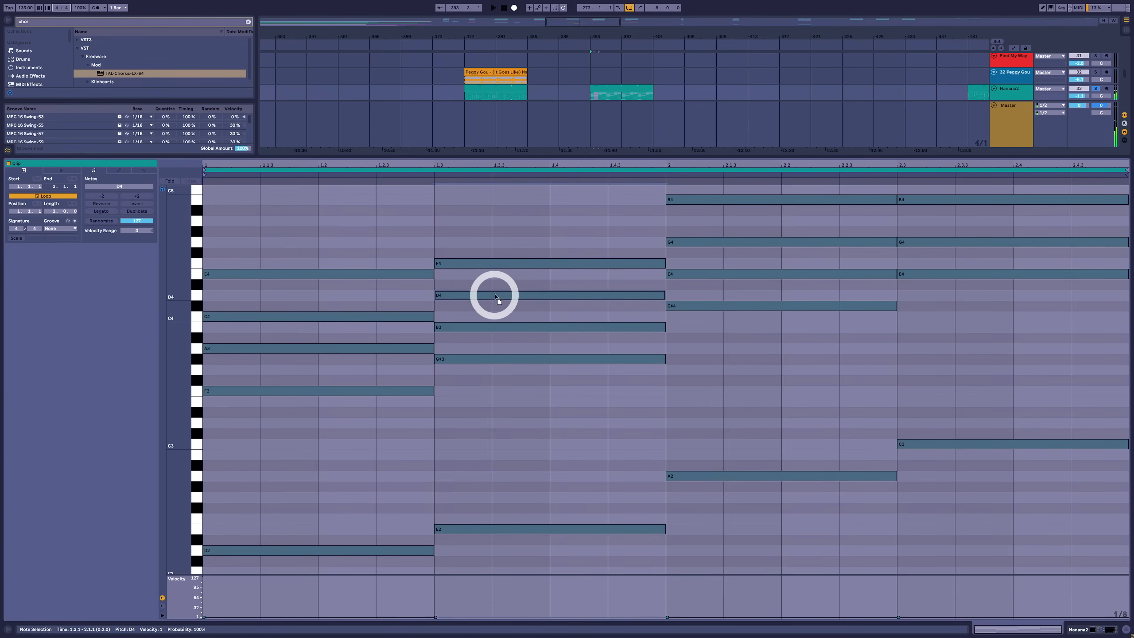
left_click_drag(495, 295, 466, 531)
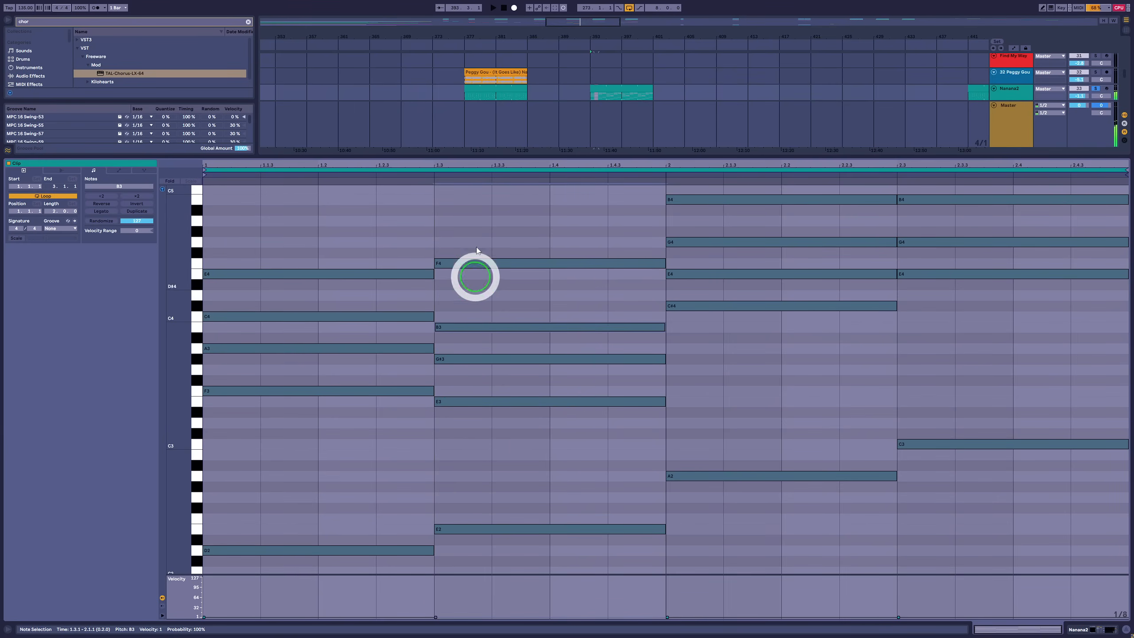
left_click_drag(477, 228, 477, 559)
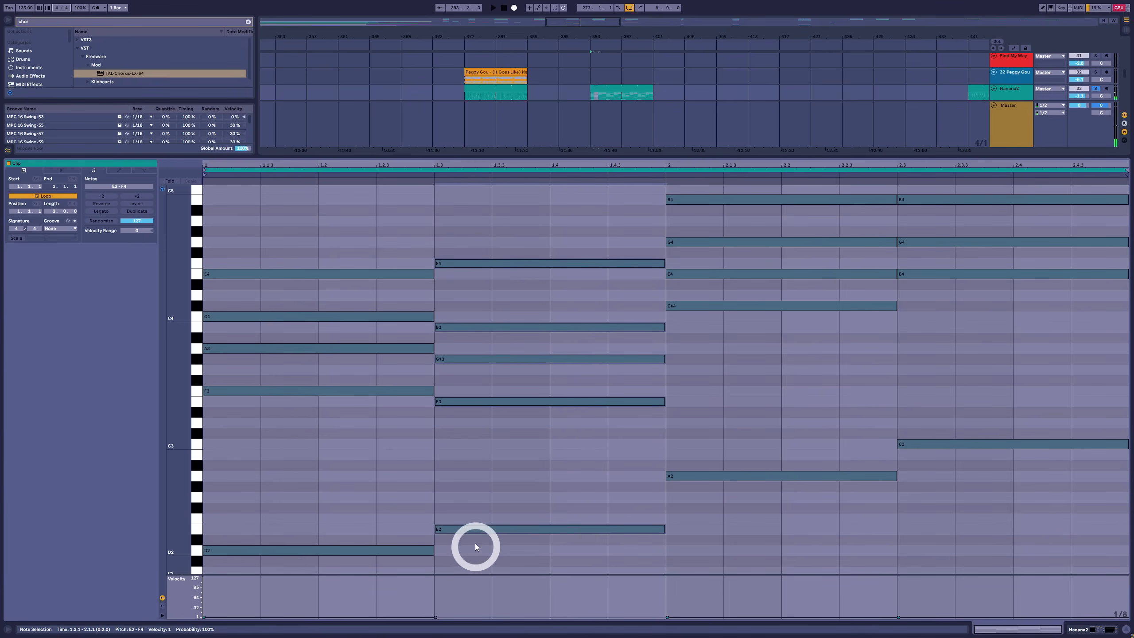
Double the last chord's root an octave up by adding a C4
scroll(770, 536, "up", 1)
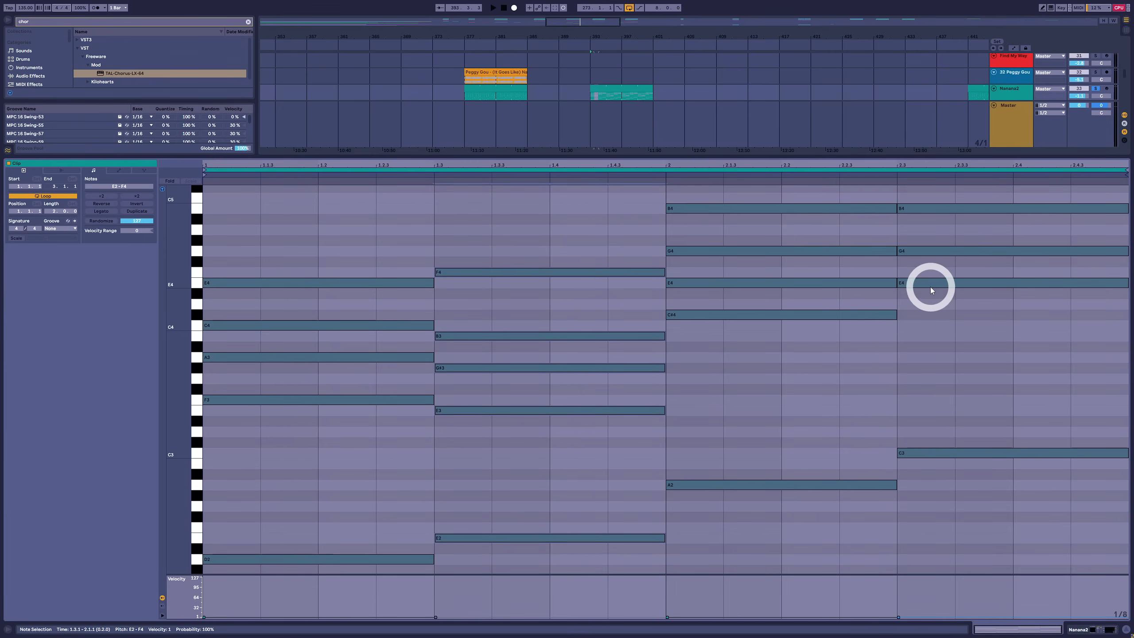
left_click(941, 281)
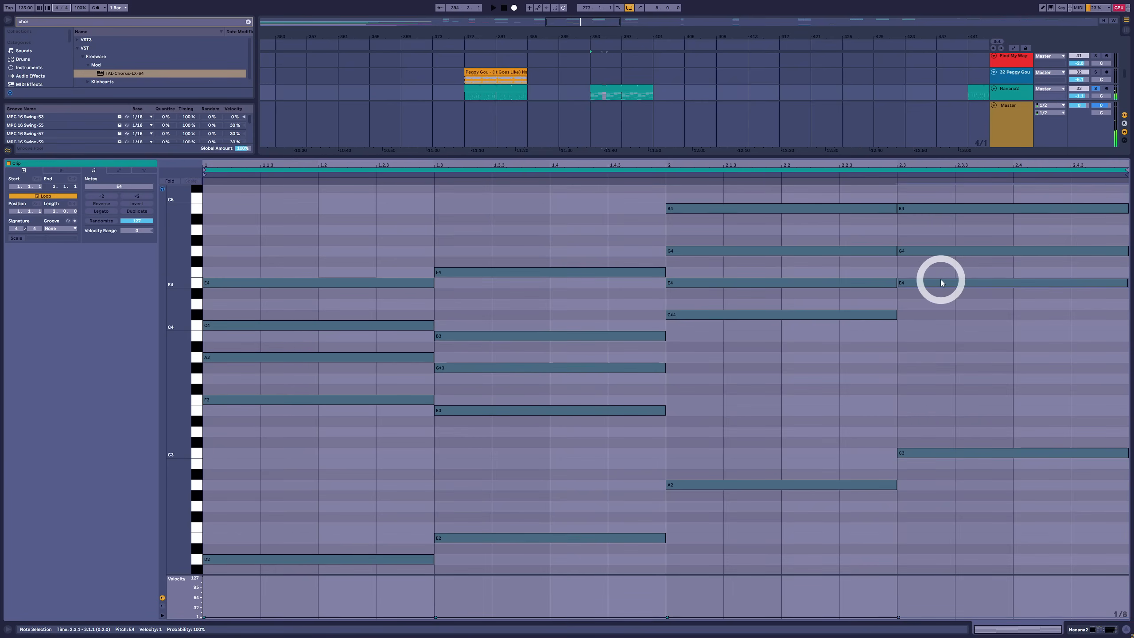
left_click_drag(941, 281, 938, 327)
left_click_drag(940, 385, 932, 512)
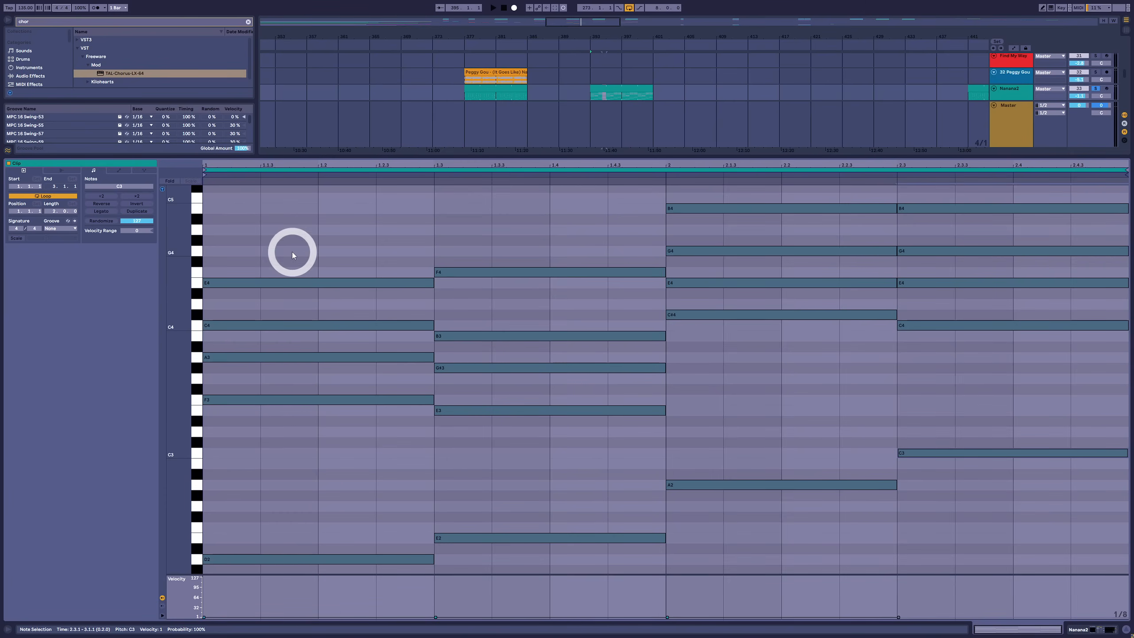
Revoice the first chord by moving its E4 down an octave and its F3 up an octave
left_click_drag(294, 244, 283, 284)
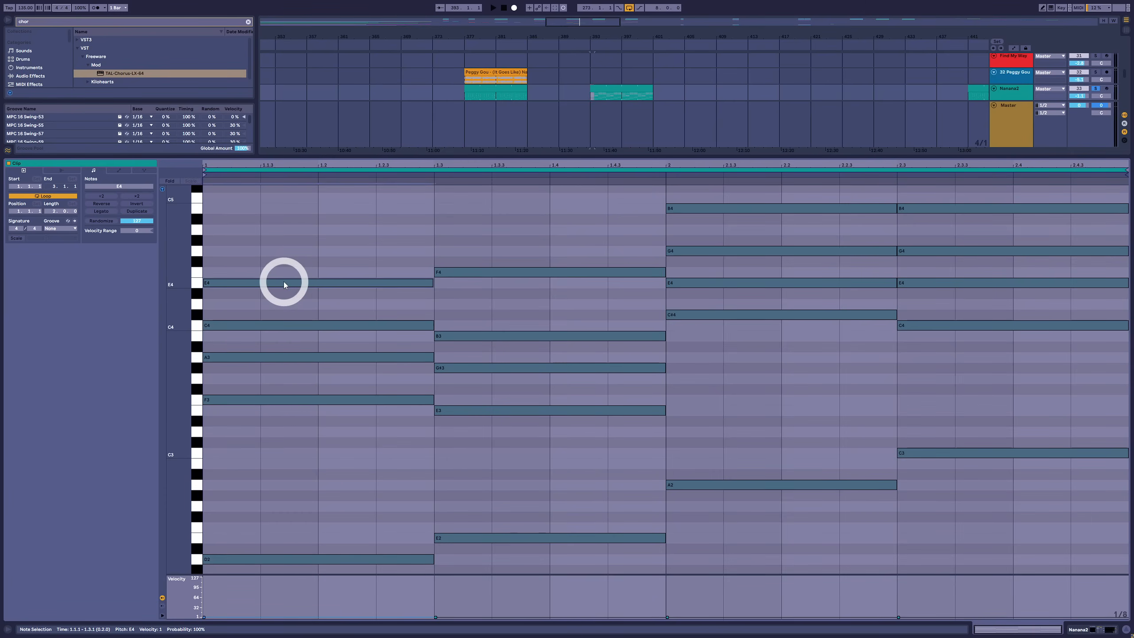
key("shift+Down")
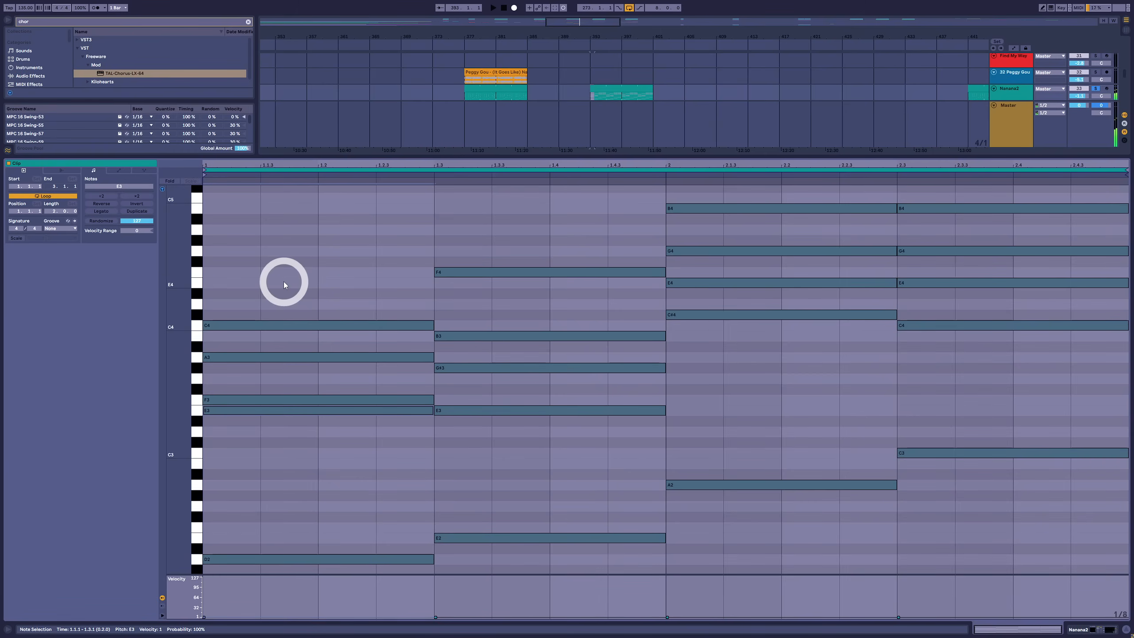
left_click(283, 400)
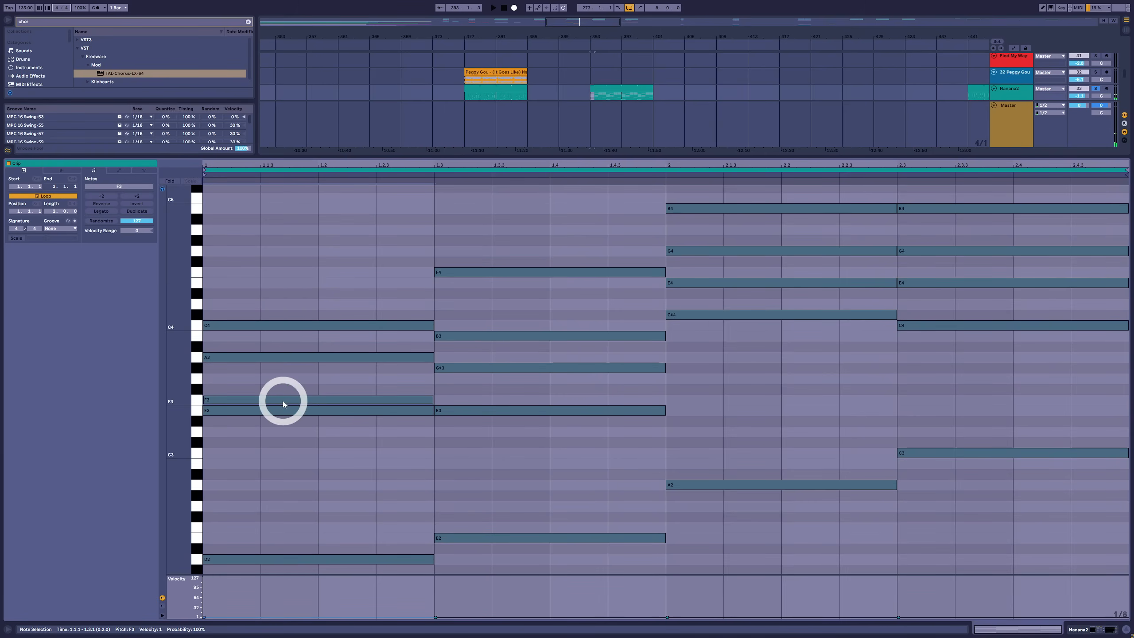
key("shift+Up")
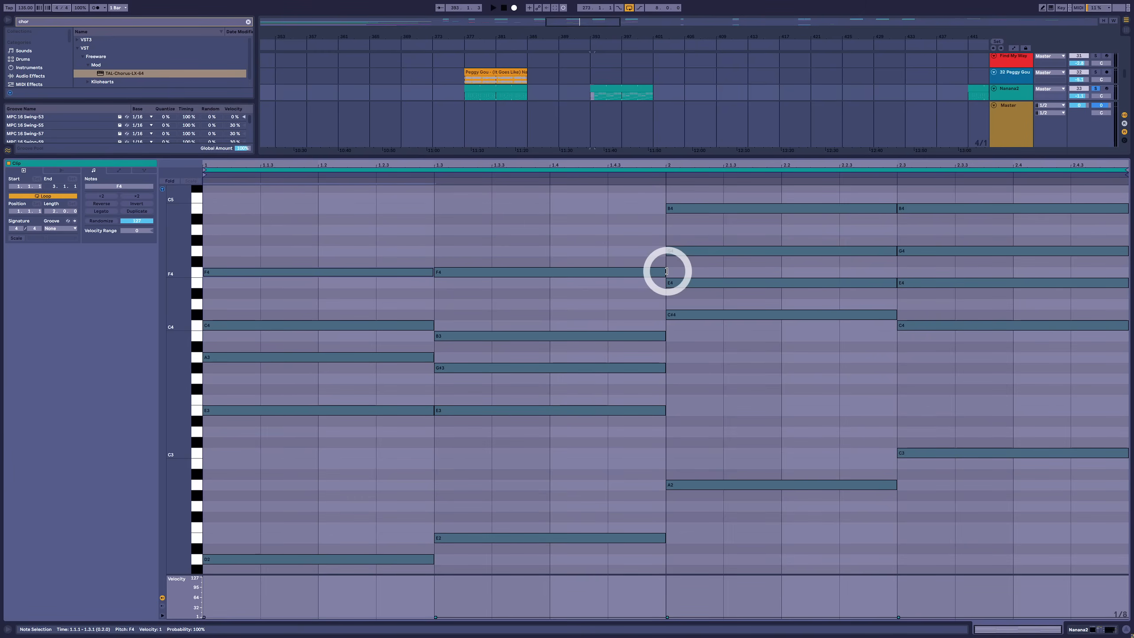
Shorten the second chord's F4 to one beat and fill the remaining beat with an E4
left_click_drag(665, 271, 548, 271)
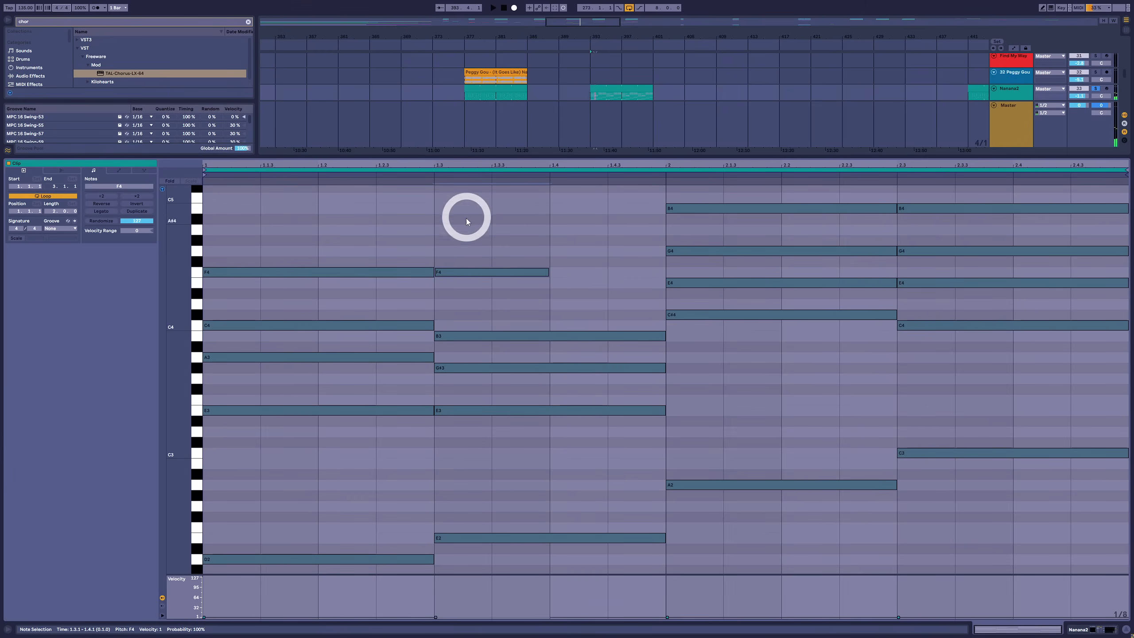
left_click_drag(481, 221, 459, 536)
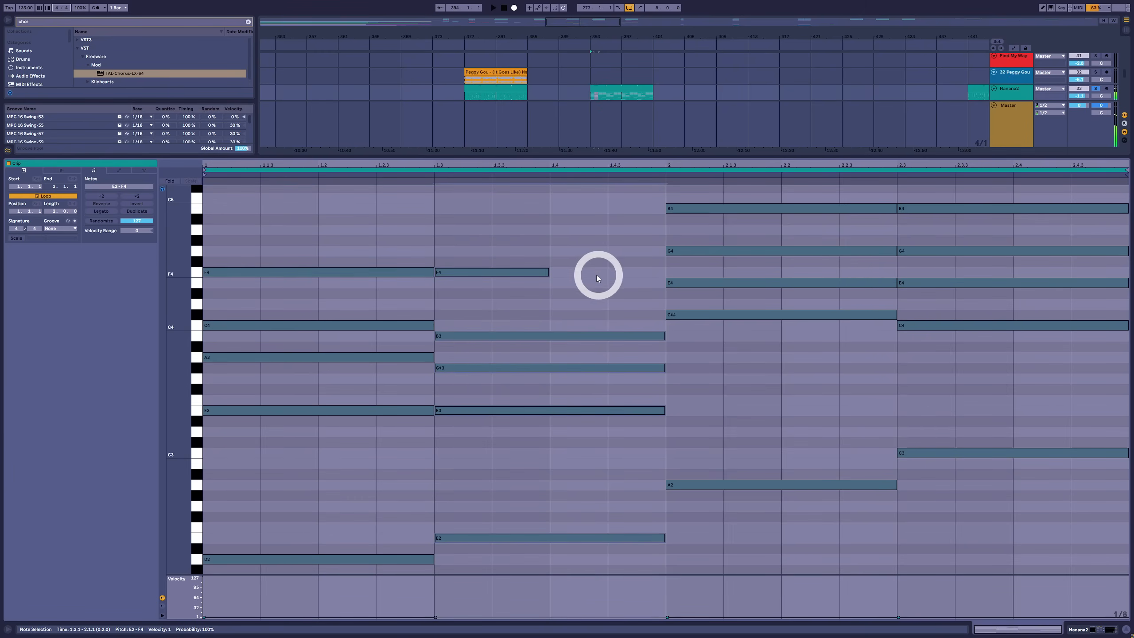
double_click(572, 282)
left_click_drag(608, 283, 665, 283)
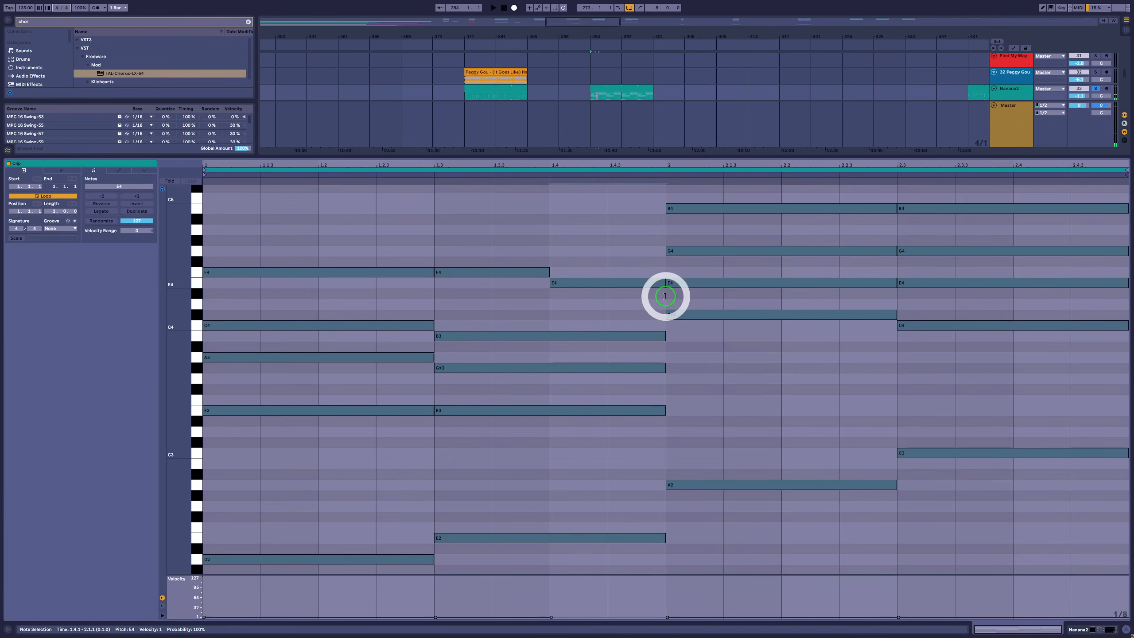
left_click_drag(610, 238, 581, 634)
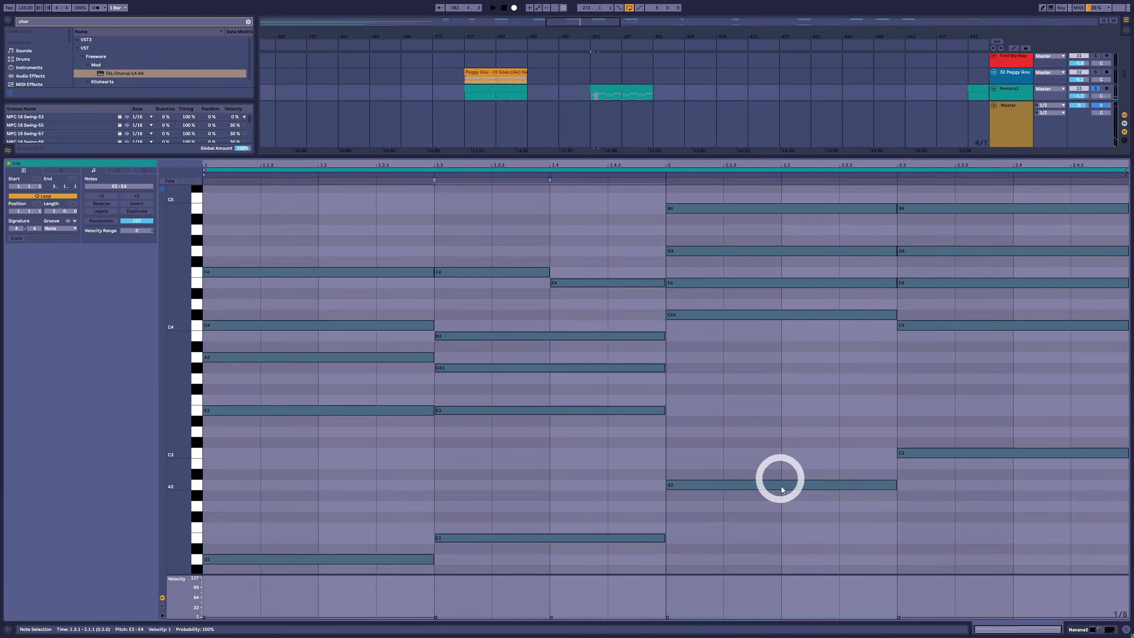
Move the third chord's G4 and B4 and the last chord's B4 down an octave
scroll(698, 195, "up", 1)
left_click_drag(697, 193, 693, 268)
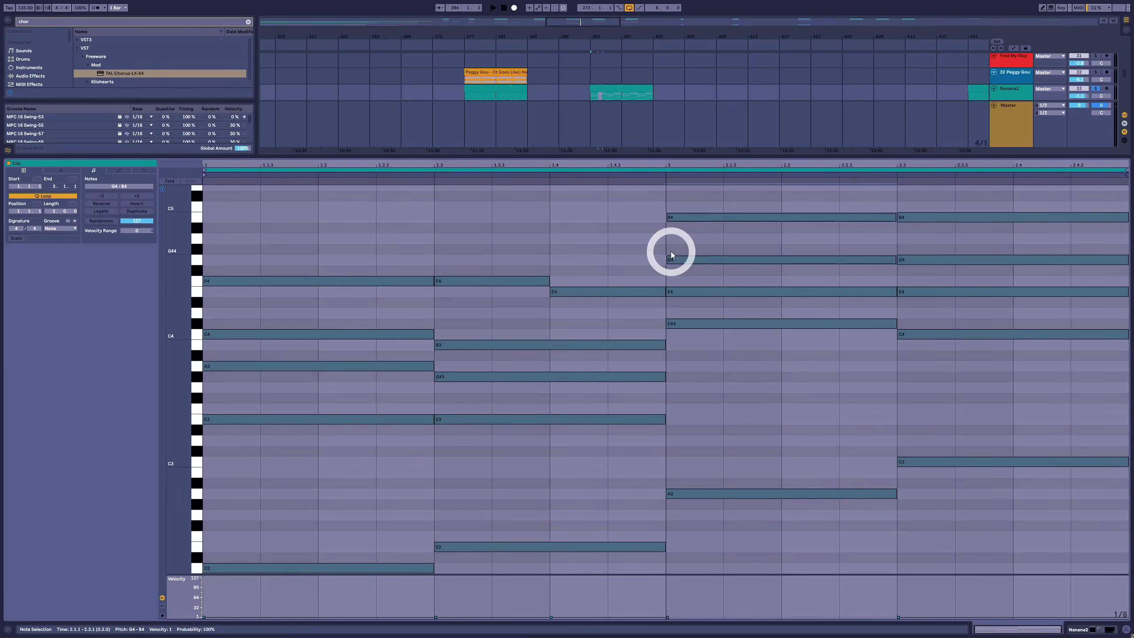
key("shift+Down")
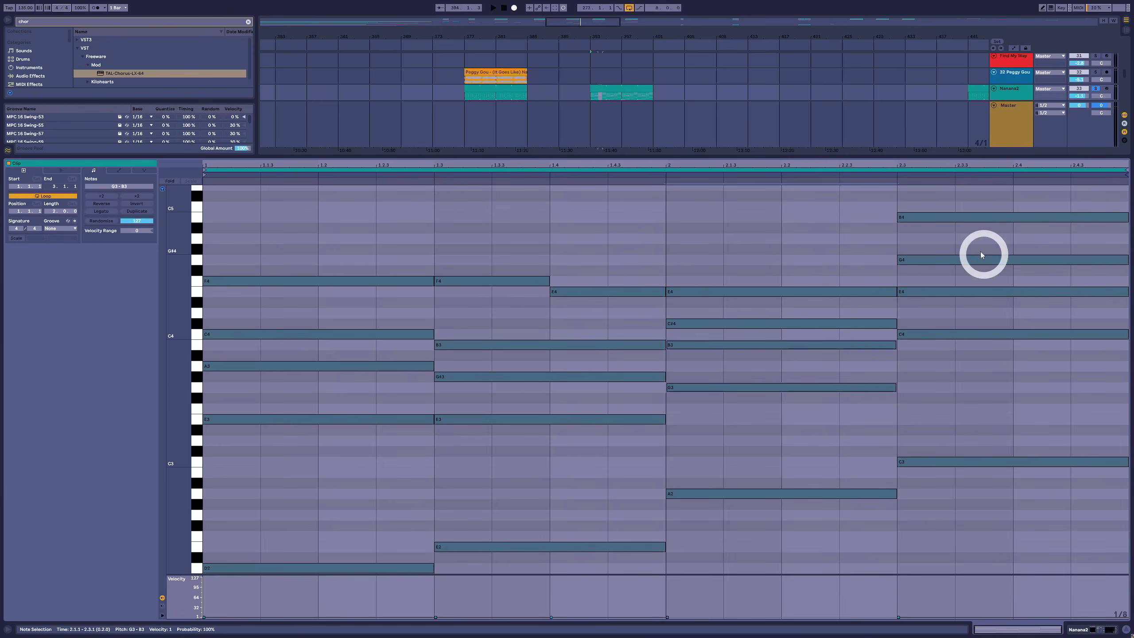
left_click_drag(951, 208, 949, 245)
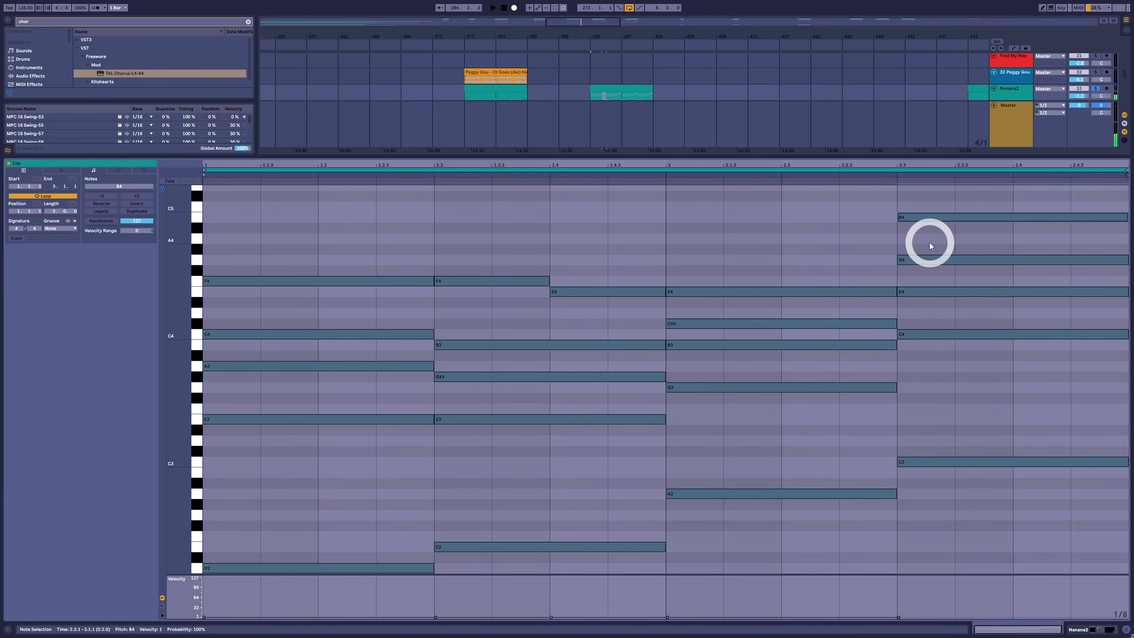
key("shift+Down")
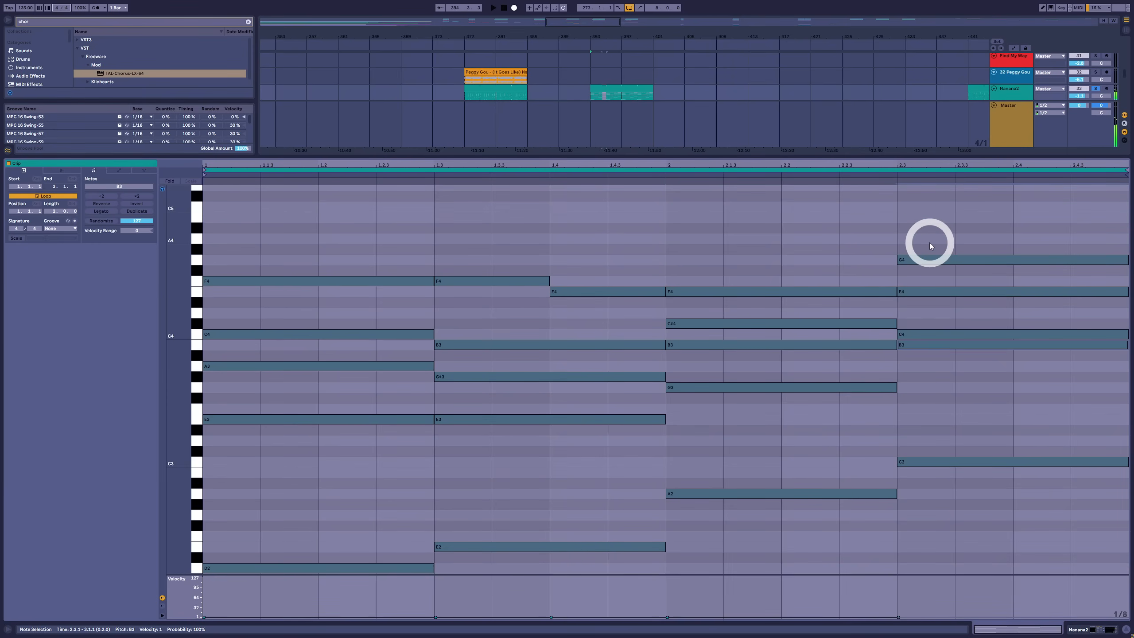
Trim the last chord's G4 to its first beat and its E4 to its second beat, and play the result
left_click_drag(898, 290, 1018, 288)
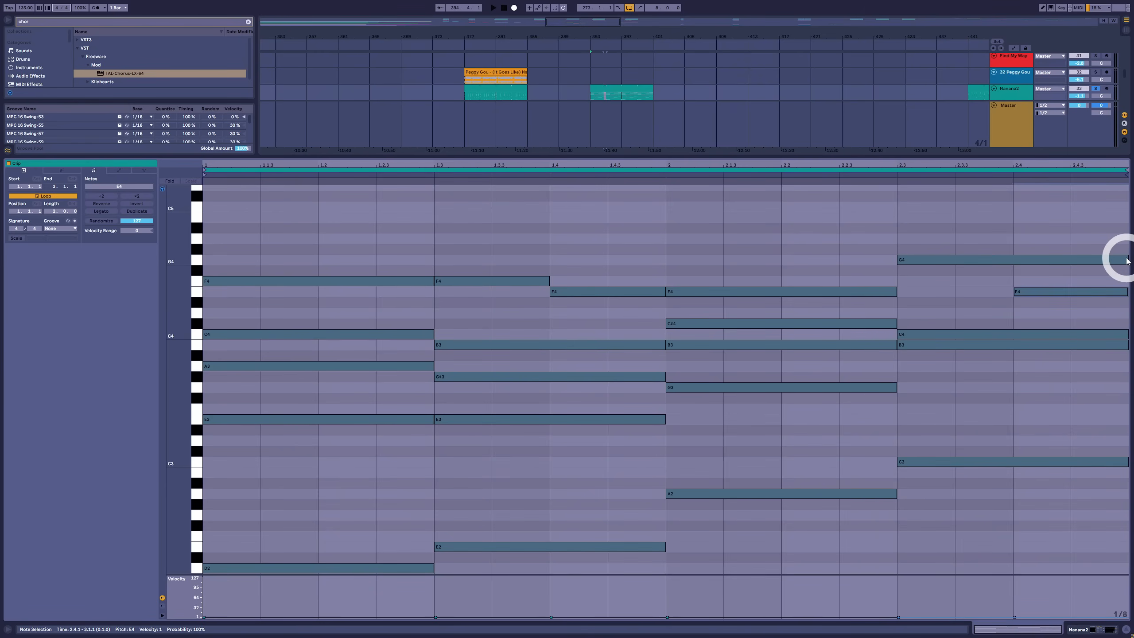
left_click_drag(1126, 260, 1023, 257)
key("space")
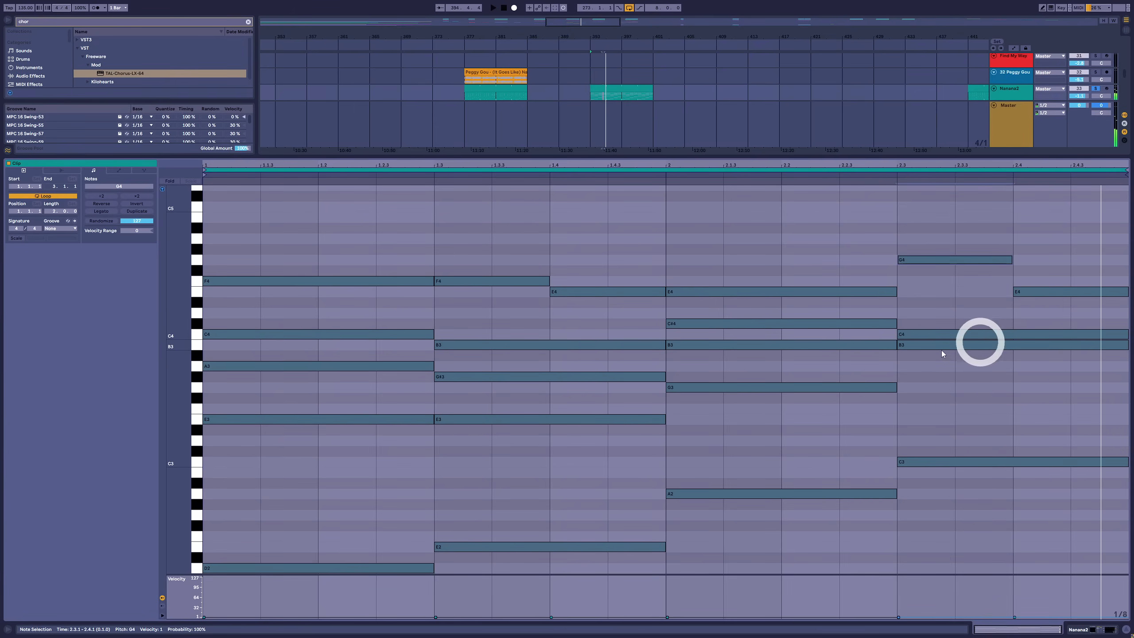
Raise the second chord's B3 to C4 and audition the inner voice movement into the third chord
left_click(524, 347)
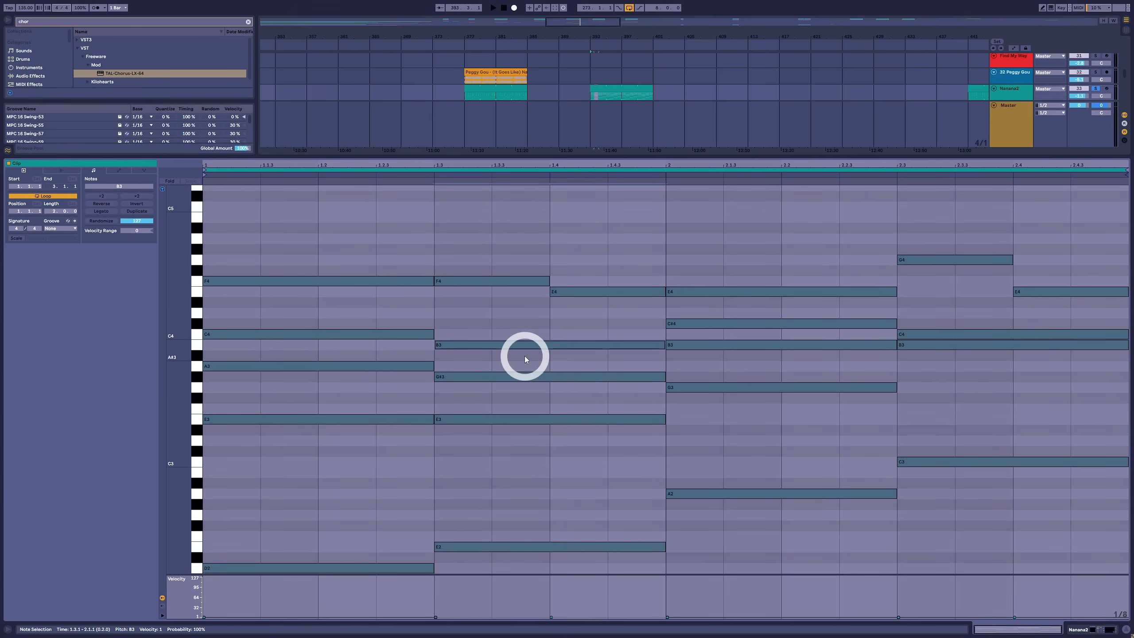
key("Up")
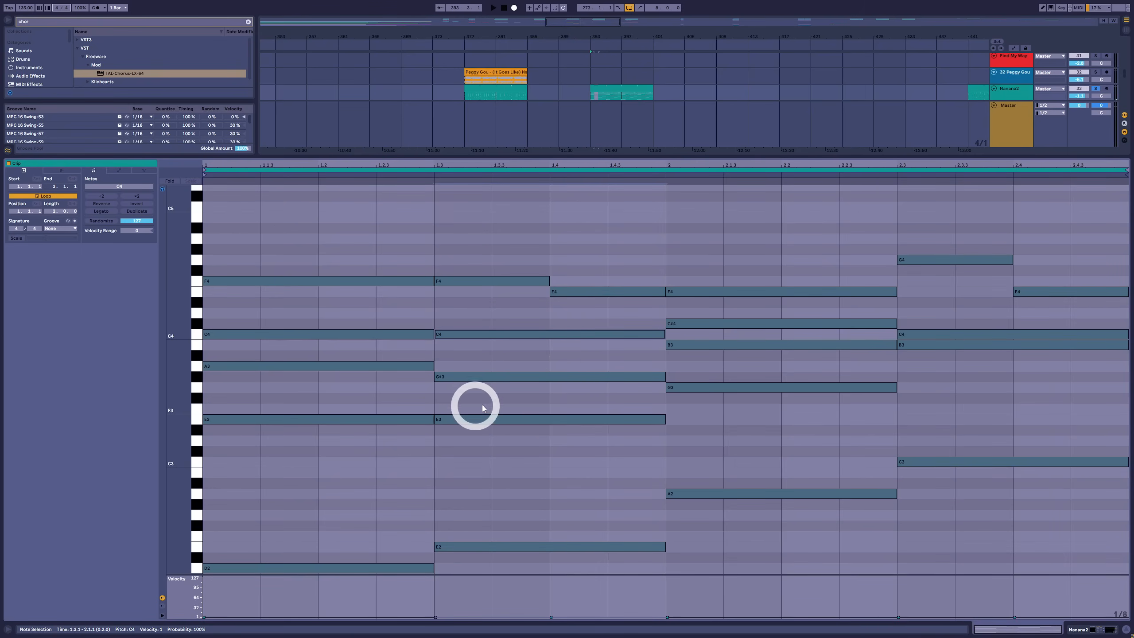
left_click(347, 338)
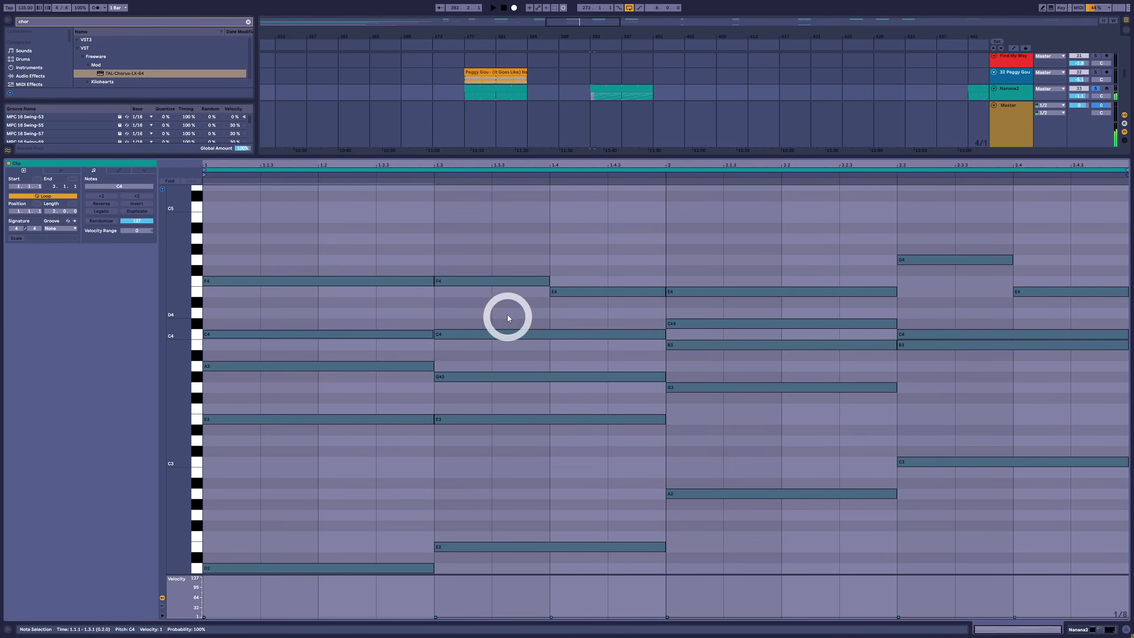
left_click(722, 356)
left_click_drag(723, 332, 719, 323)
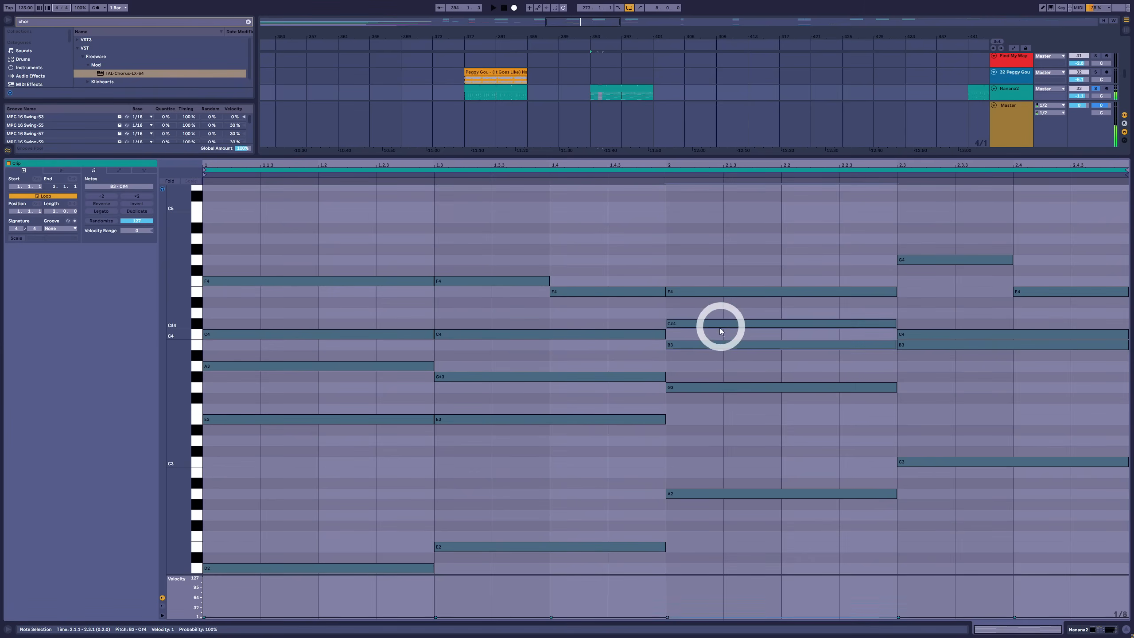
left_click_drag(564, 316, 549, 365)
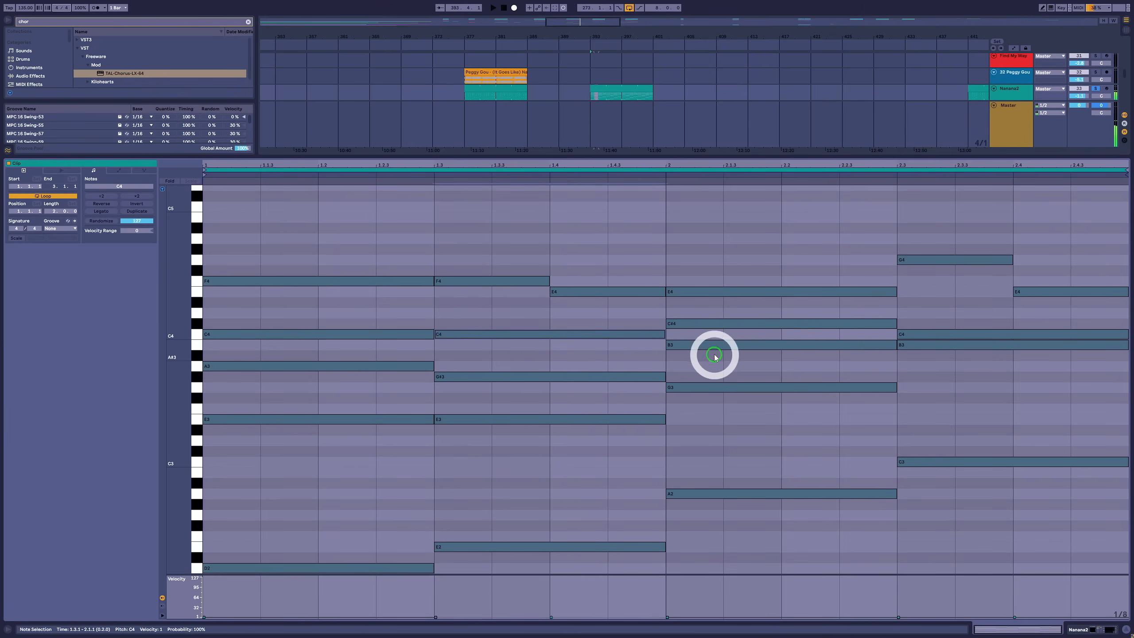
left_click_drag(739, 363, 751, 325)
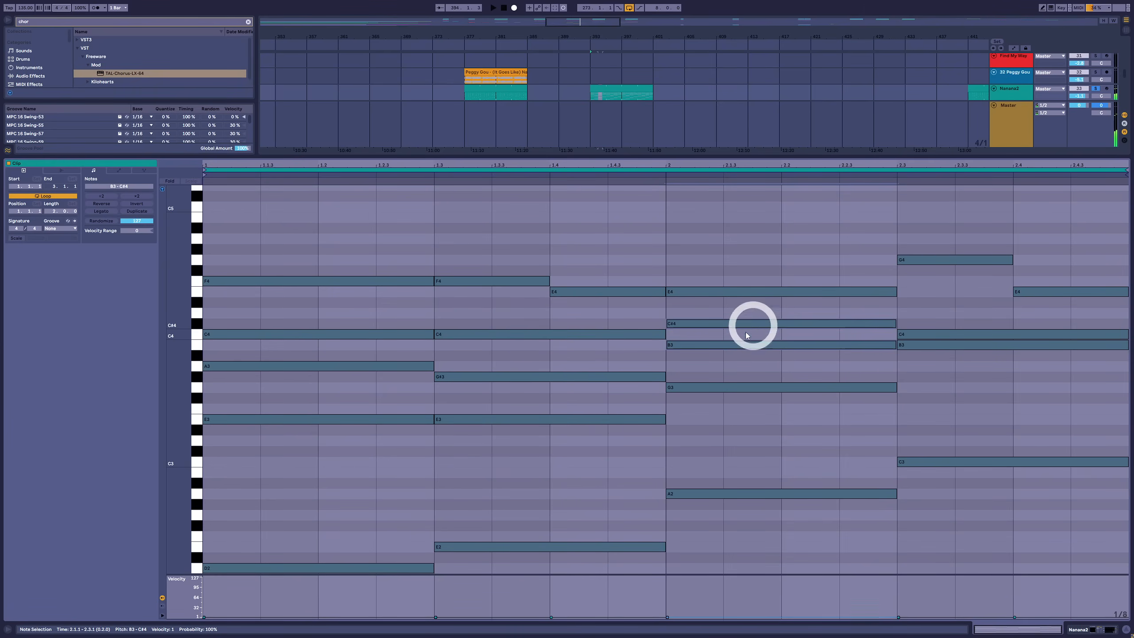
key("space")
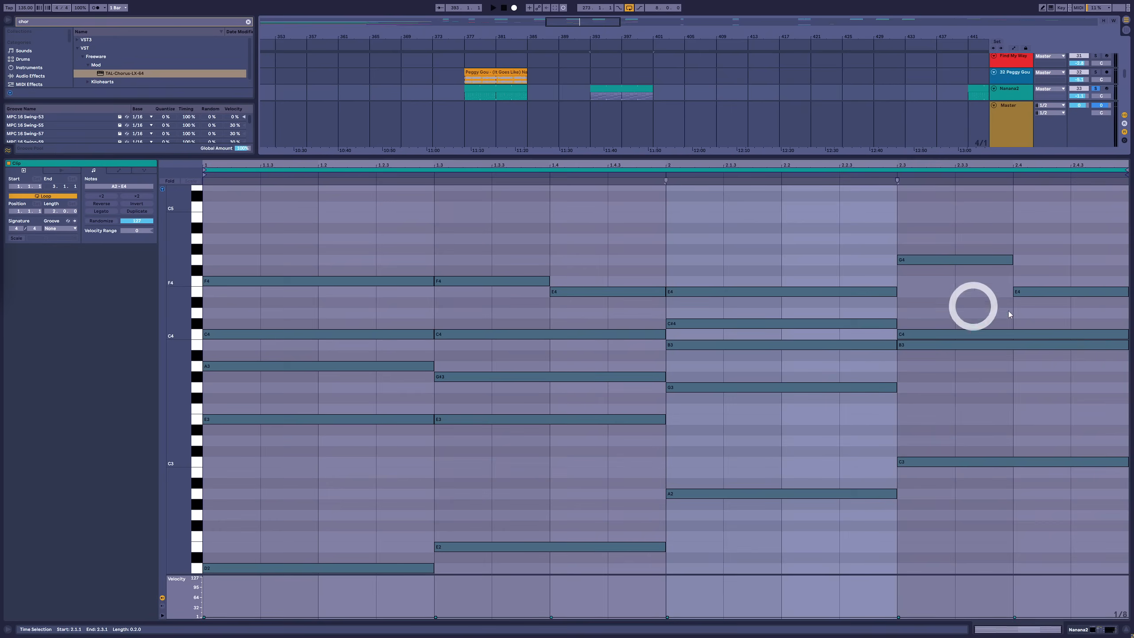
Add a G3 to the last chord, held for the chord's full length
left_click_drag(945, 467, 943, 390)
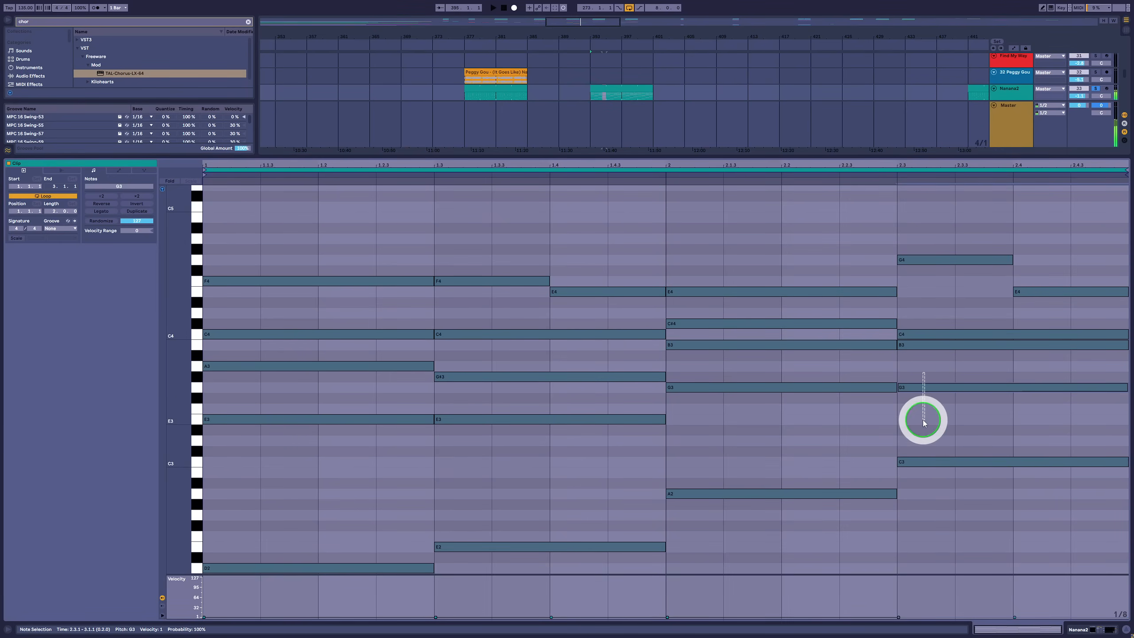
left_click(935, 260)
left_click_drag(947, 217, 946, 509)
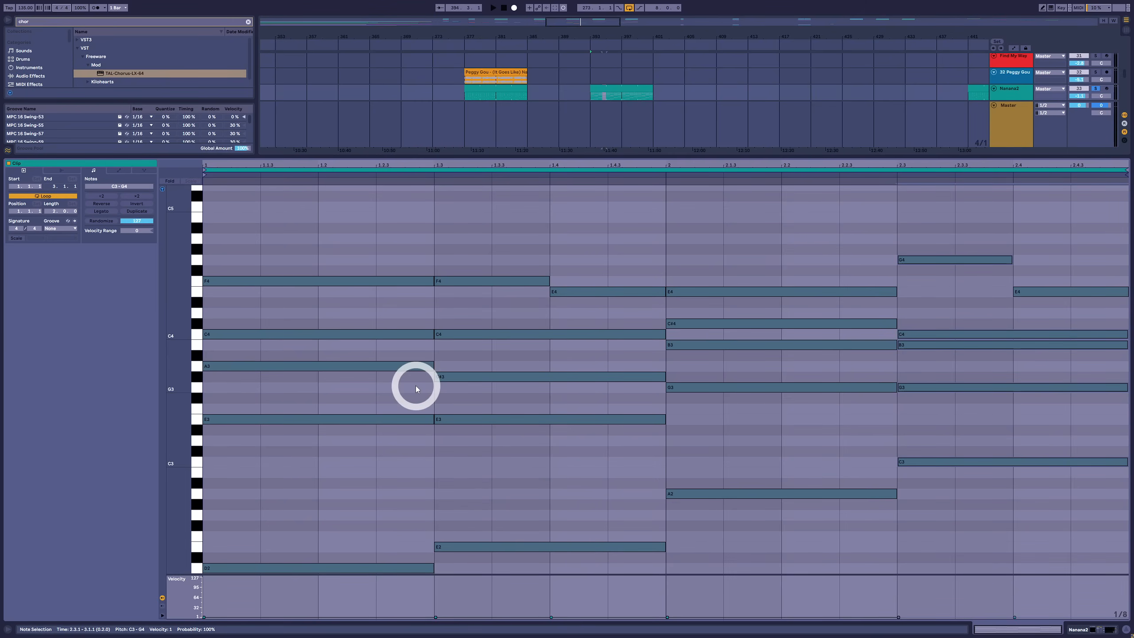
Shorten all notes to eighth notes and repeat the second and last chords' lower notes beneath their E4 melody notes
key("ctrl+a")
key("shift+Left")
left_click_drag(393, 245, 269, 565)
left_click_drag(581, 569, 582, 337)
left_click_drag(829, 503, 717, 292)
left_click_drag(994, 514, 982, 343)
left_click_drag(1070, 333, 953, 322)
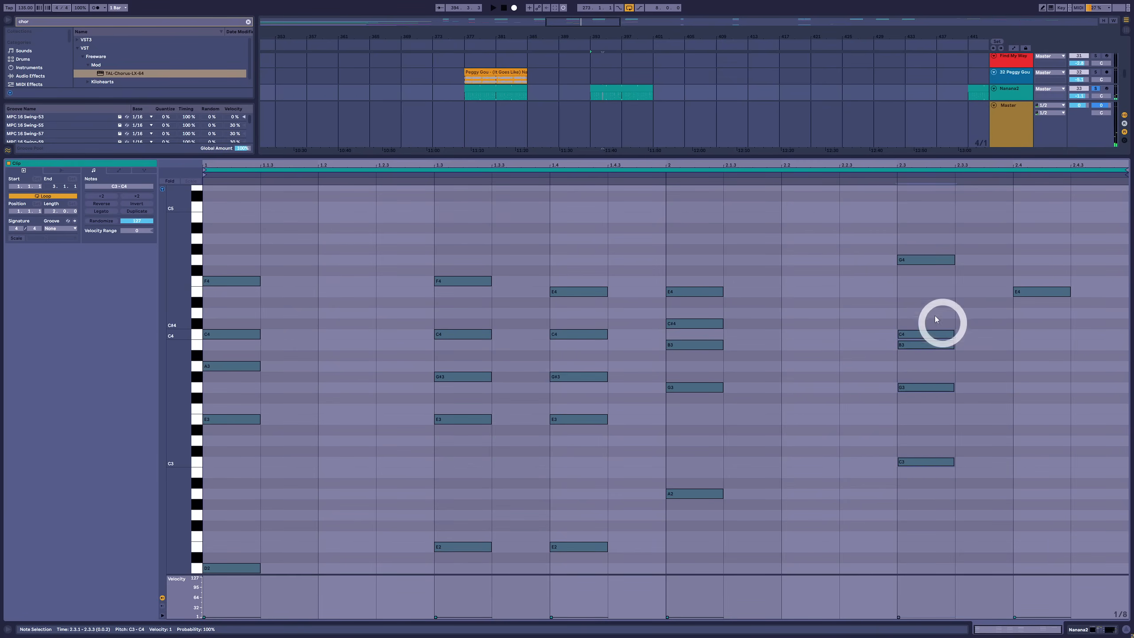
key("ctrl+d")
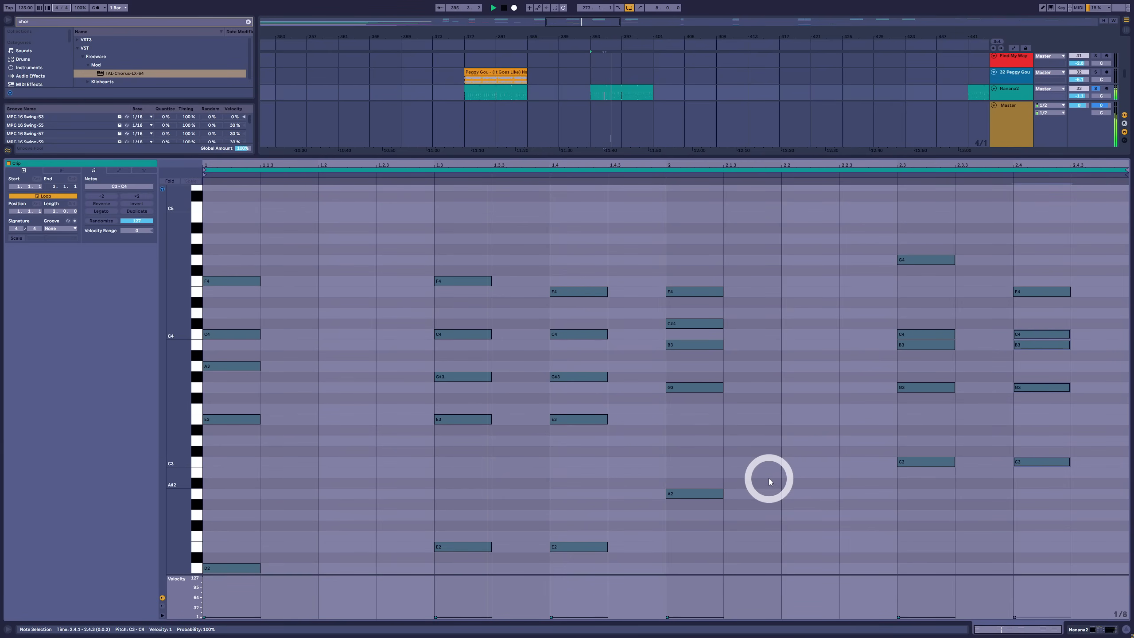
Copy the third chord's A2 bass note to beat 2.2 as a C#3 passing note and play the progression
left_click(698, 494)
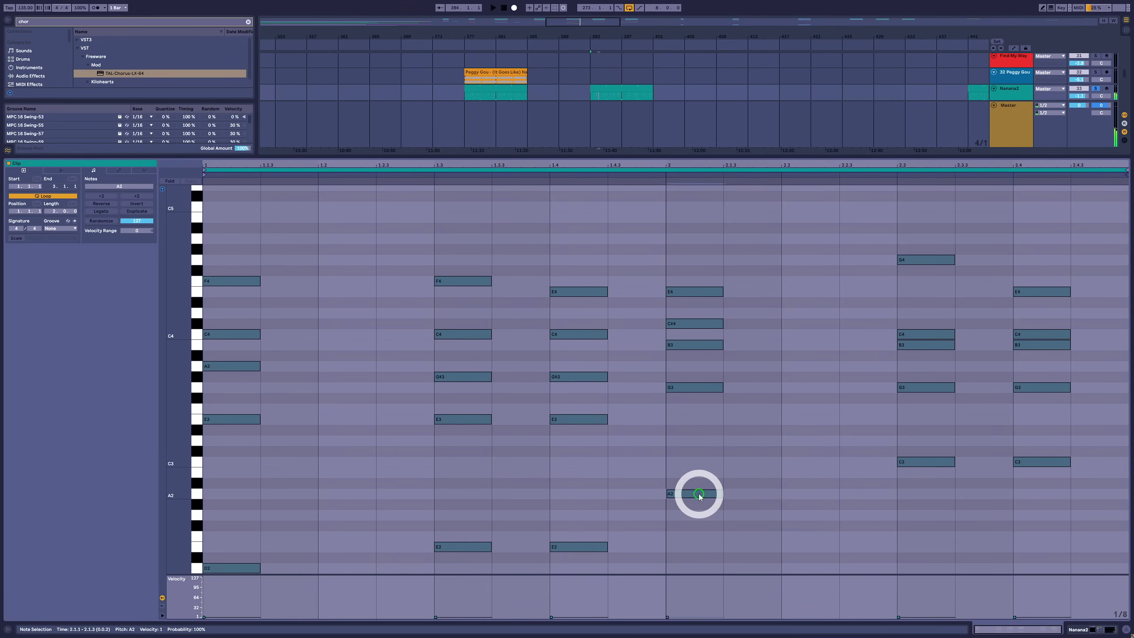
left_click_drag(698, 494, 827, 457)
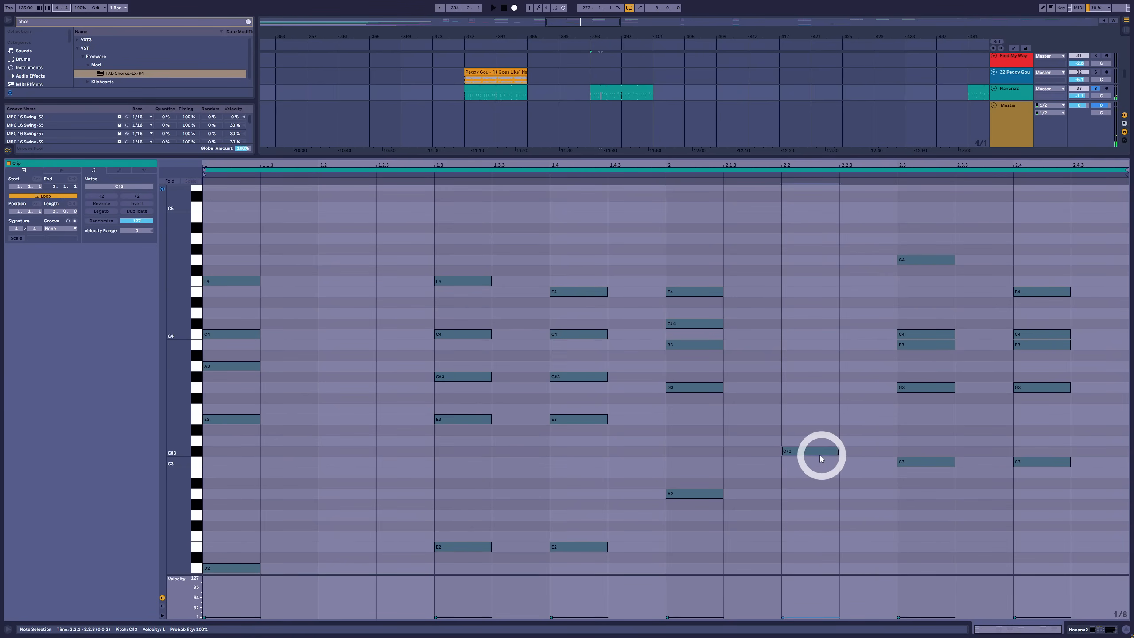
left_click(707, 494)
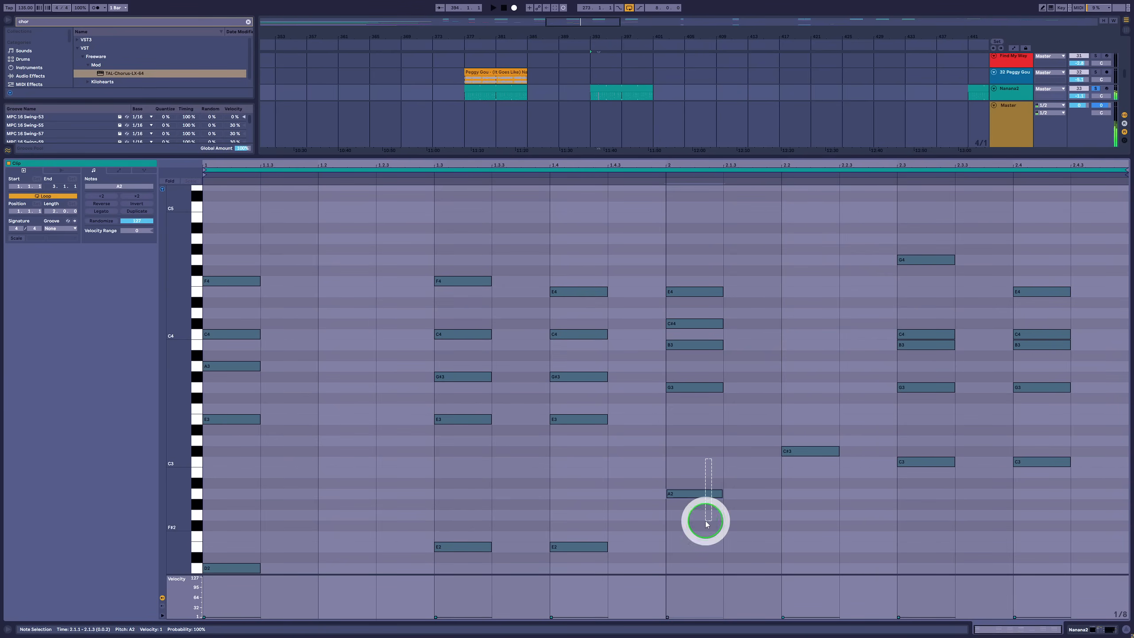
left_click(807, 451)
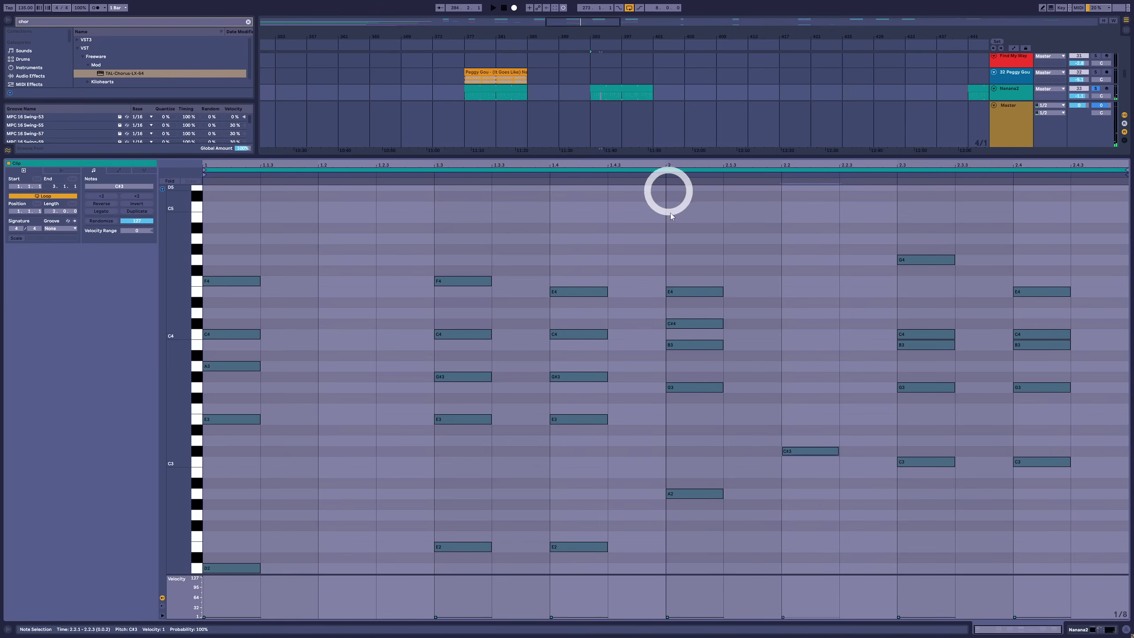
left_click_drag(825, 407, 810, 495)
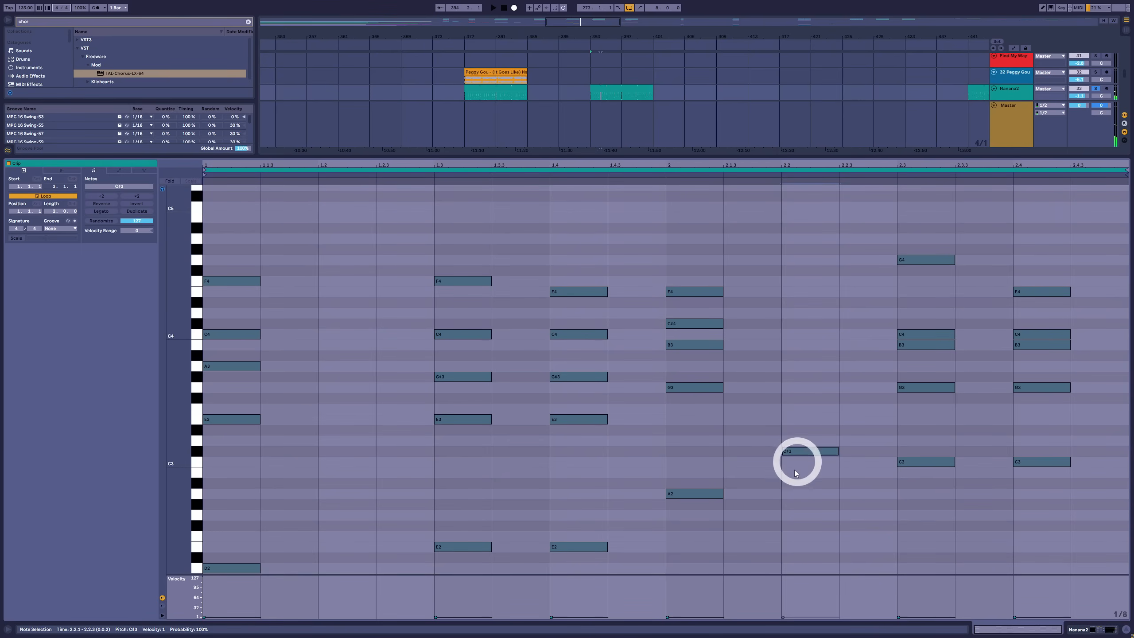
key("space")
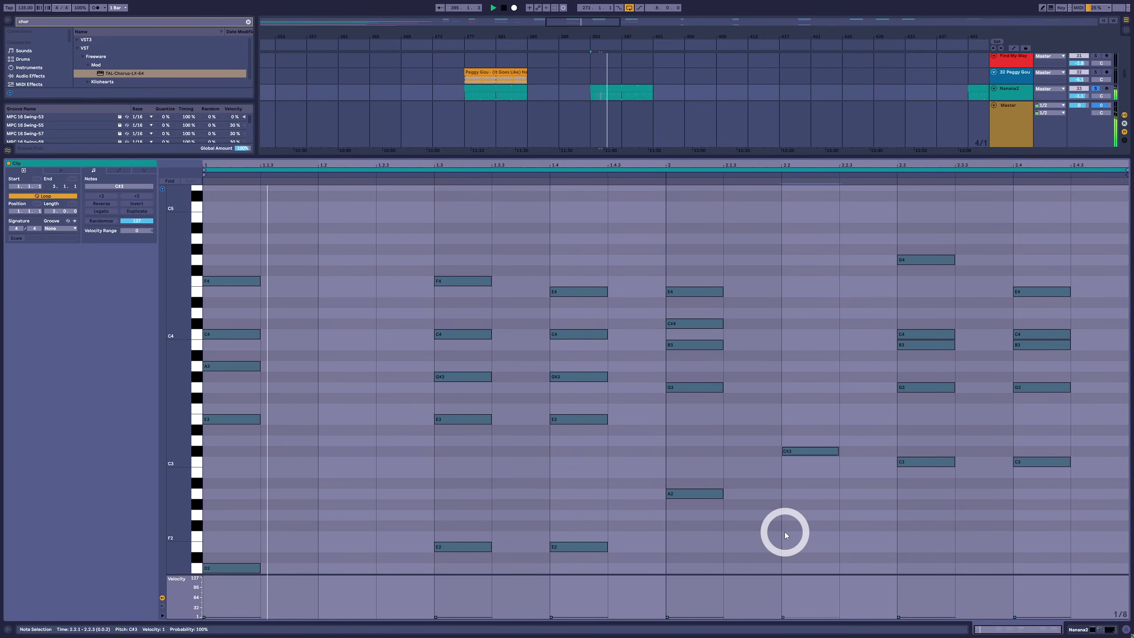
Examine the bass movement from the C#3 passing note into the last chord's C3 and listen to the progression
left_click_drag(802, 415, 799, 524)
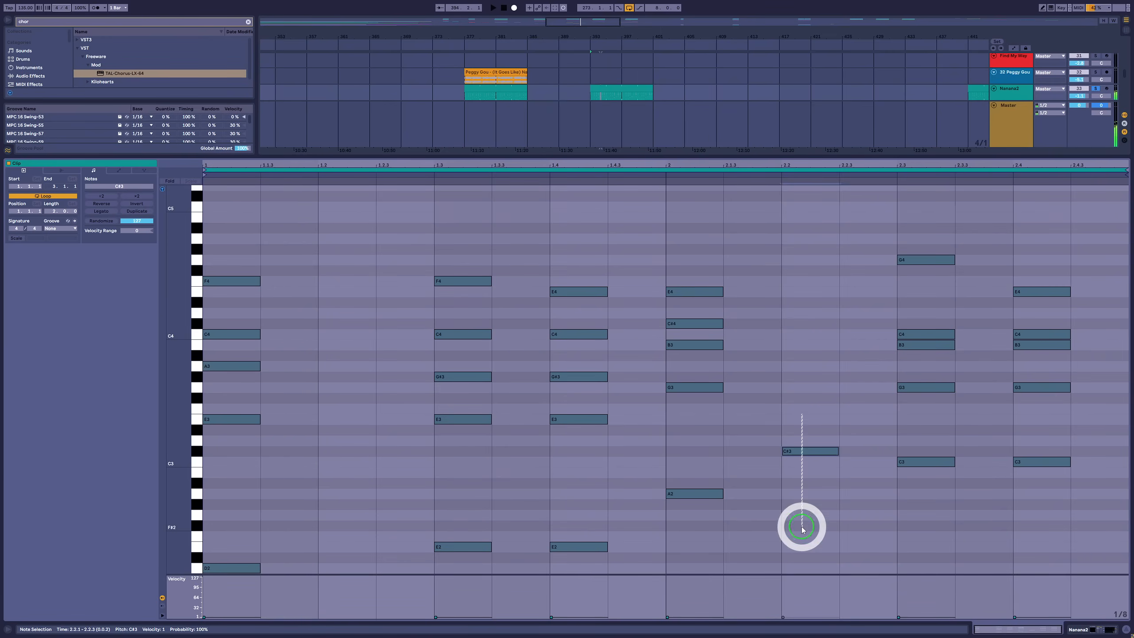
left_click_drag(931, 438, 928, 509)
left_click_drag(803, 419, 817, 477)
left_click_drag(918, 424, 927, 498)
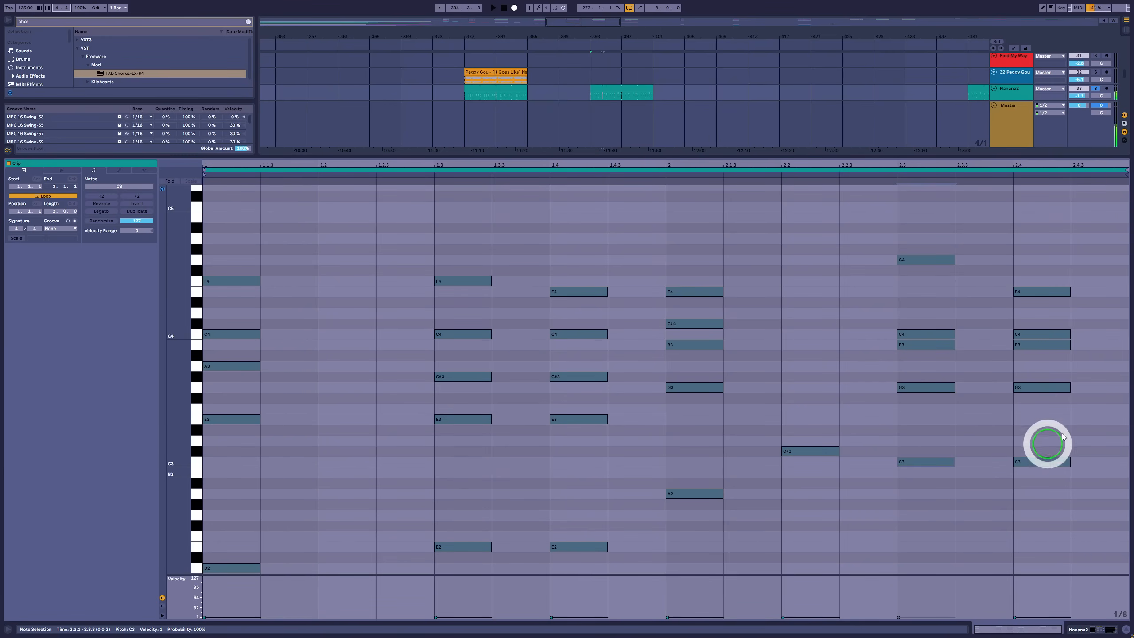
left_click_drag(1051, 427, 1059, 498)
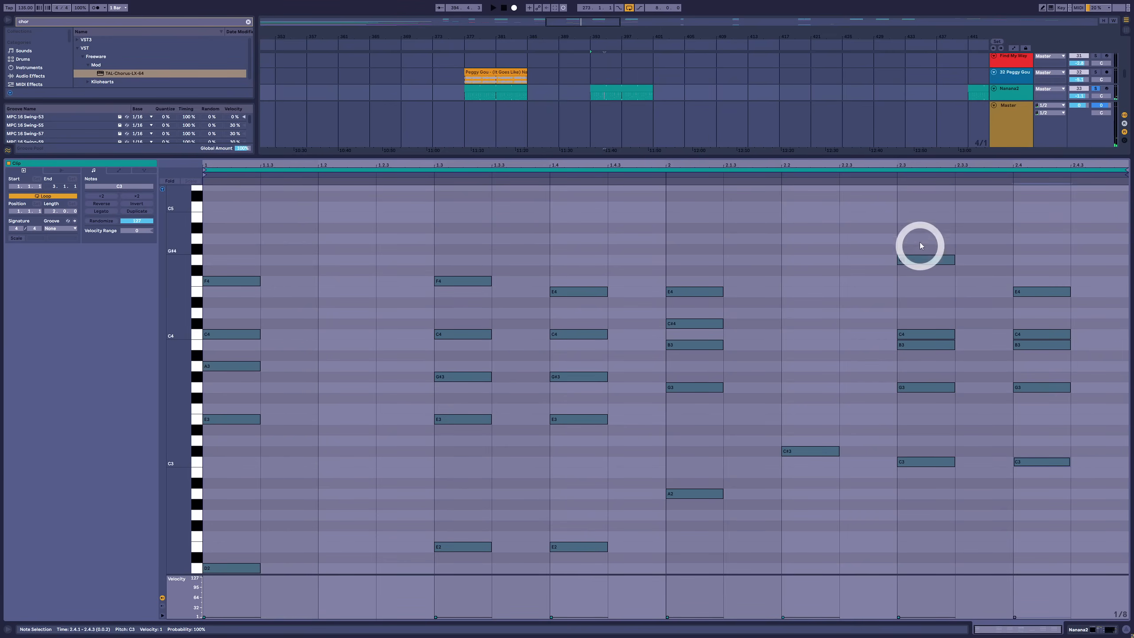
left_click_drag(813, 439, 818, 476)
left_click_drag(921, 434, 851, 551)
key("space")
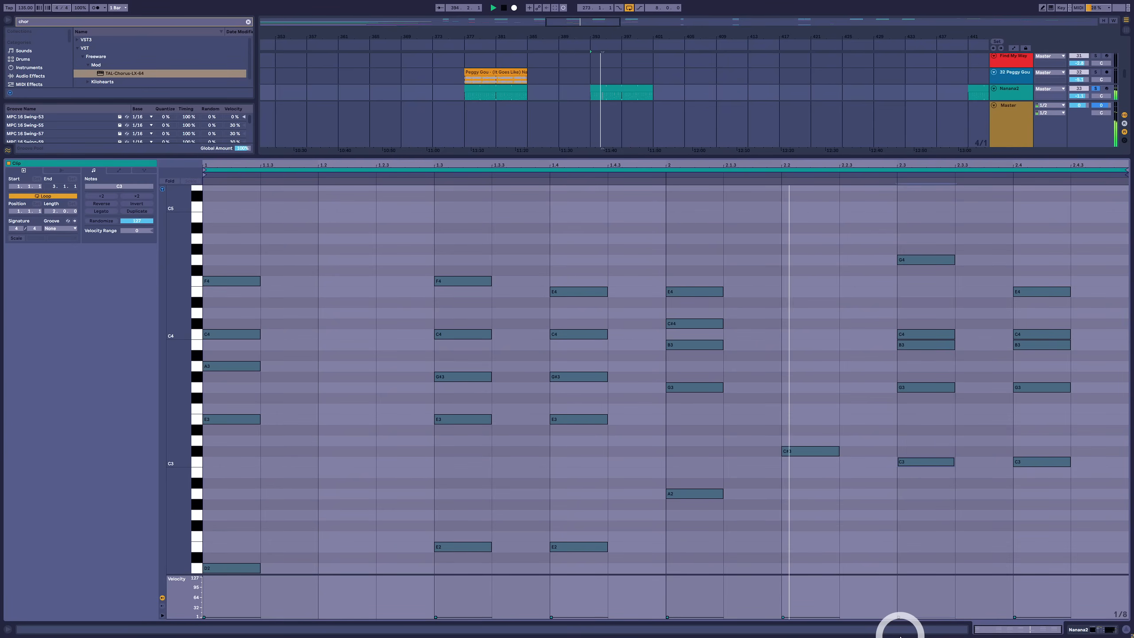
key("space")
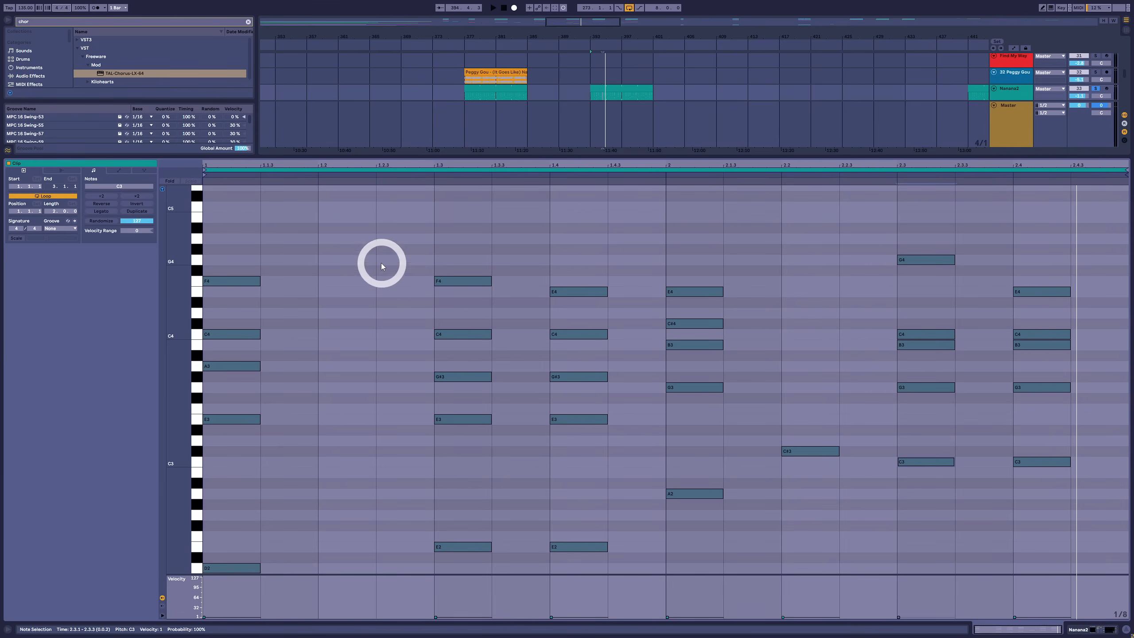
Delay the start of every chord's top note slightly by trimming its beginning off the grid
left_click(243, 281)
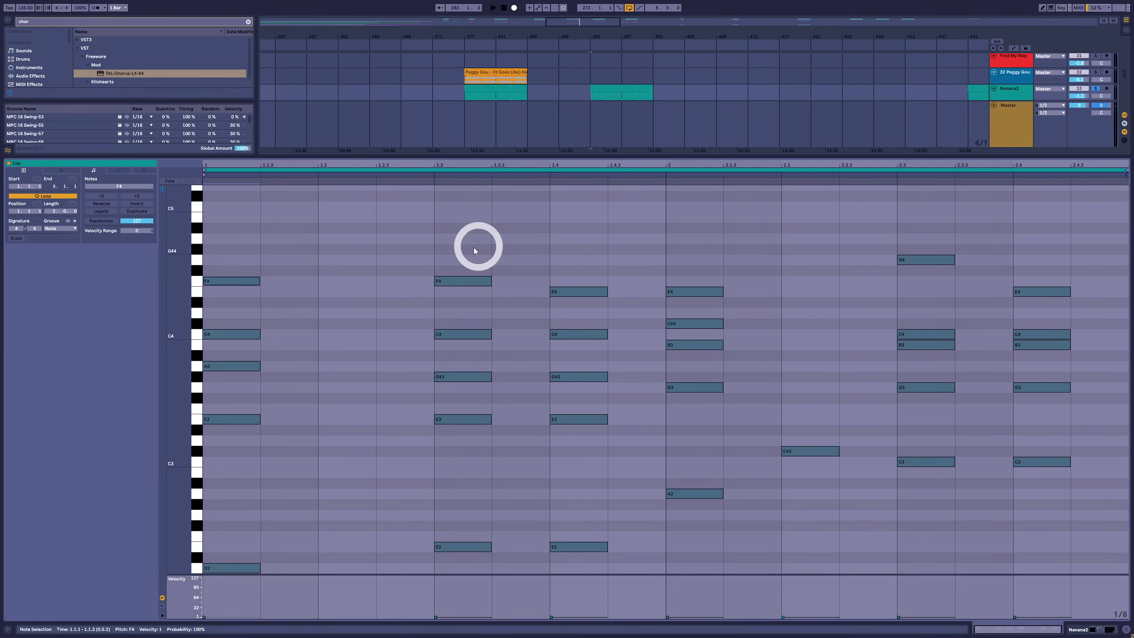
left_click(474, 282, "shift")
left_click(570, 292, "shift")
left_click(714, 292, "shift")
left_click(919, 259, "shift")
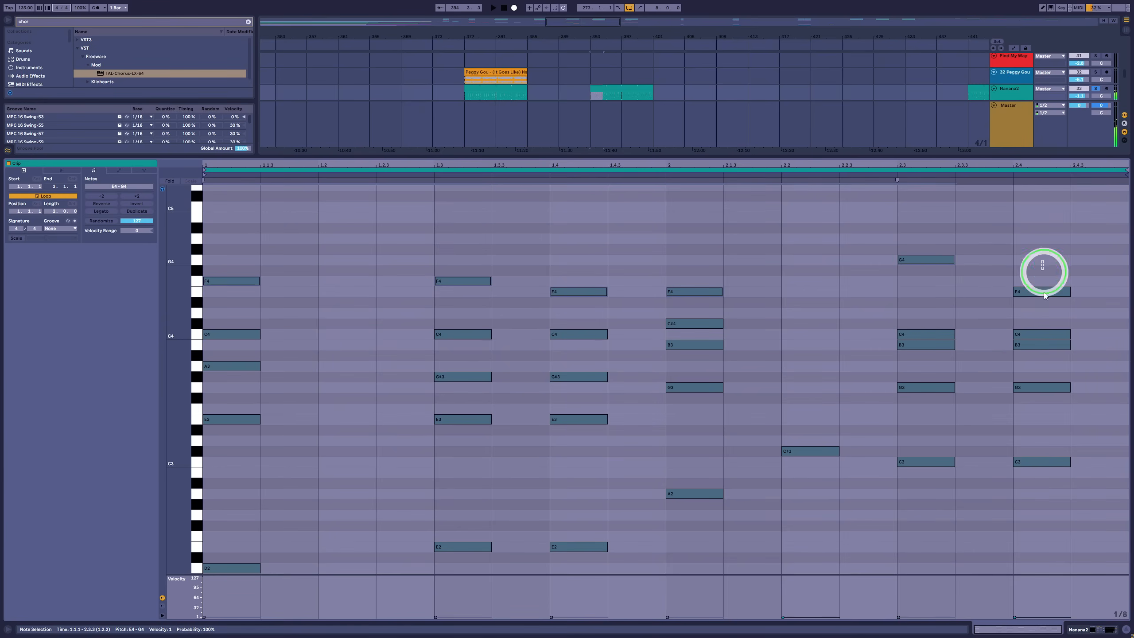
left_click(1042, 291, "shift")
left_click_drag(899, 260, 913, 262)
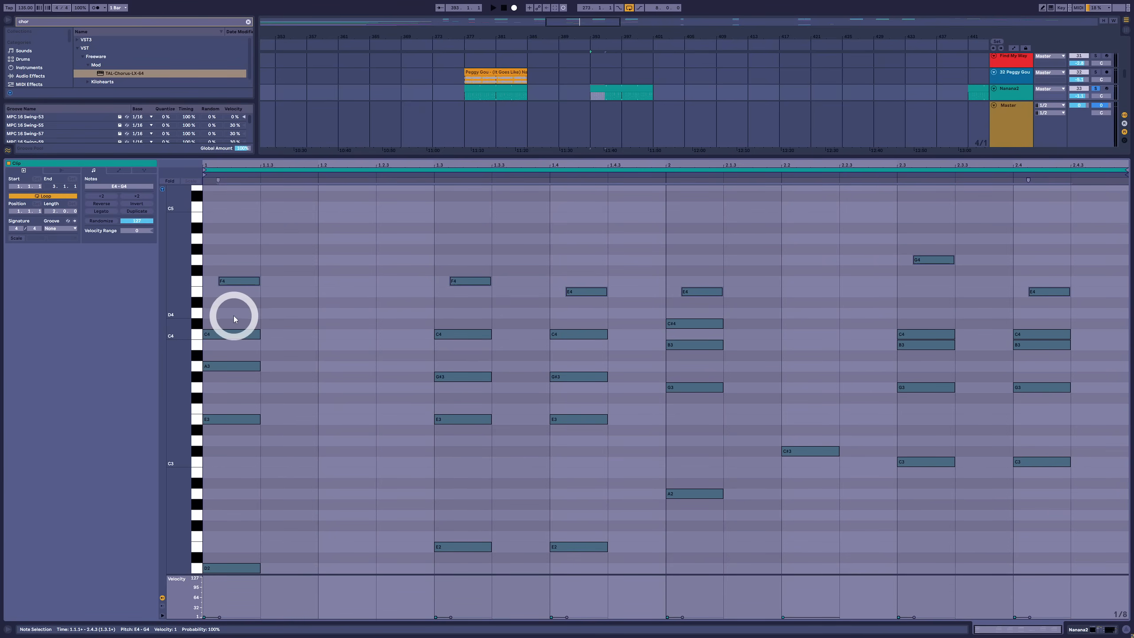
Delay the starts of each chord's second- and third-highest notes by progressively smaller amounts for a strummed feel
left_click_drag(233, 319, 1023, 334)
left_click_drag(256, 380, 603, 357)
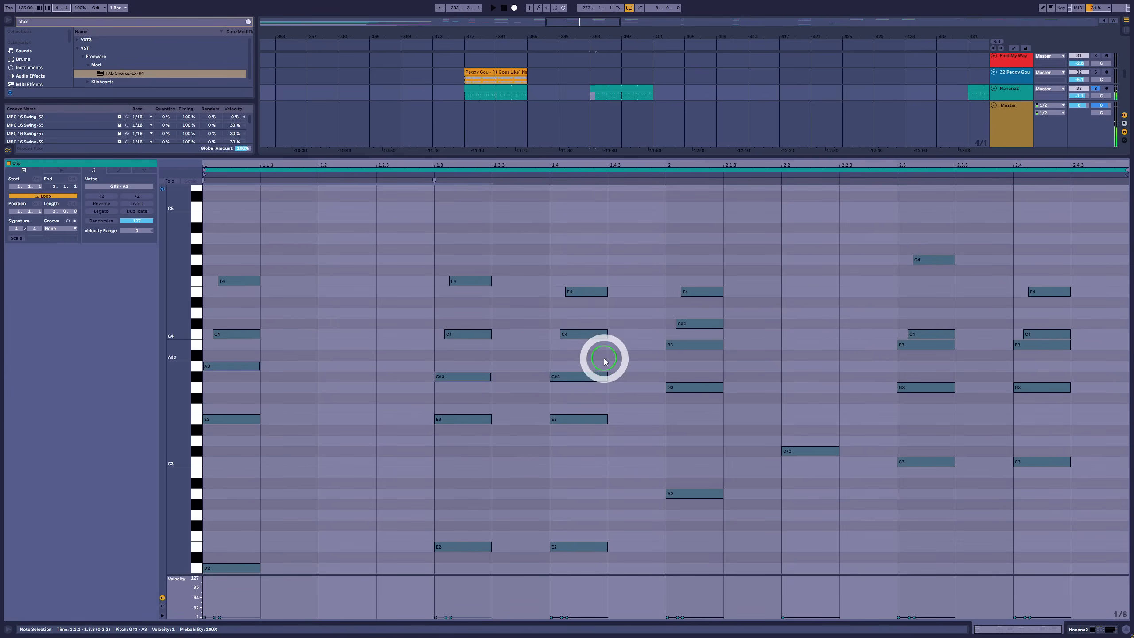
left_click(690, 342, "shift")
left_click_drag(884, 362, 928, 345)
left_click_drag(1012, 356, 1020, 345)
Delay the starts of the E3 and G3 notes above the bass very slightly and play the strummed progression
left_click(238, 420)
left_click(472, 421, "shift")
left_click(587, 420, "shift")
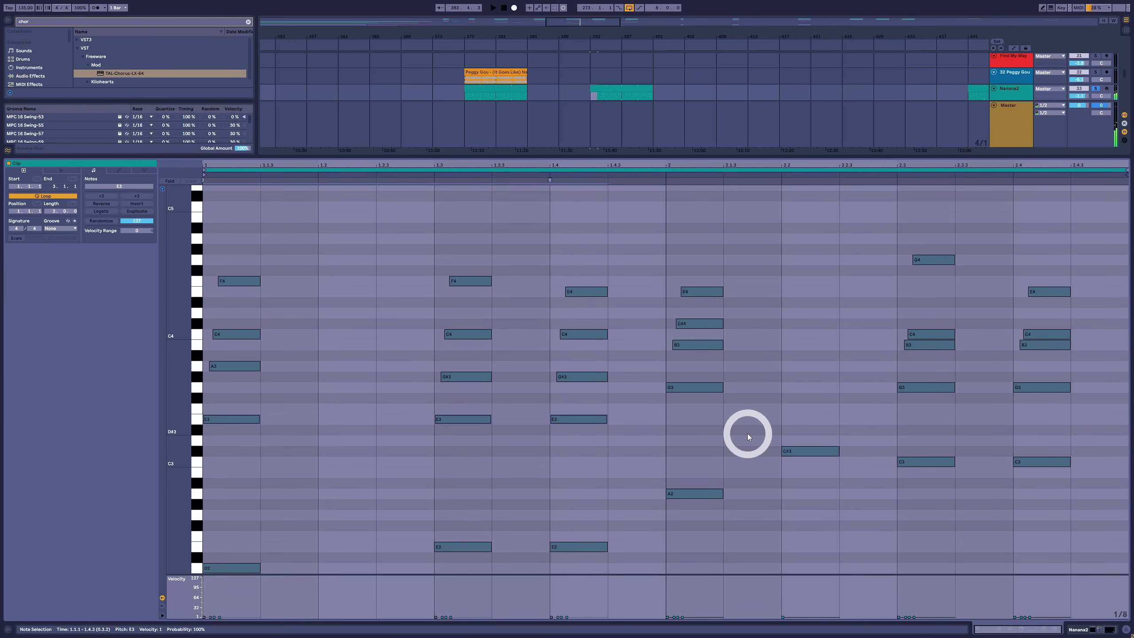
left_click(705, 386, "shift")
left_click(925, 387, "shift")
left_click(1020, 387, "shift")
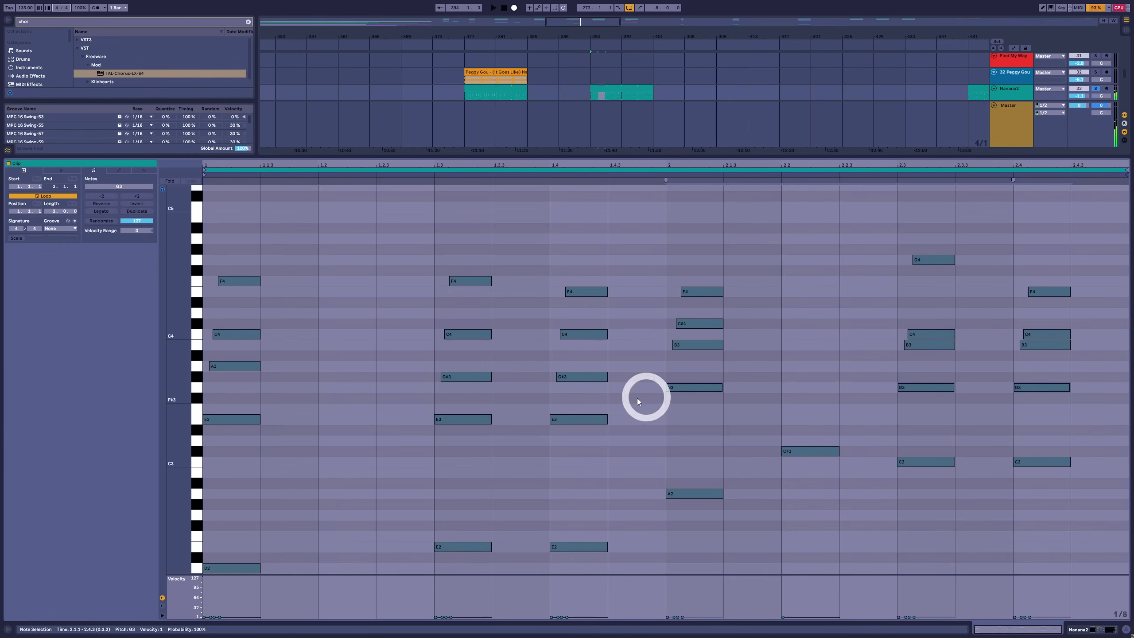
left_click_drag(435, 417, 437, 418)
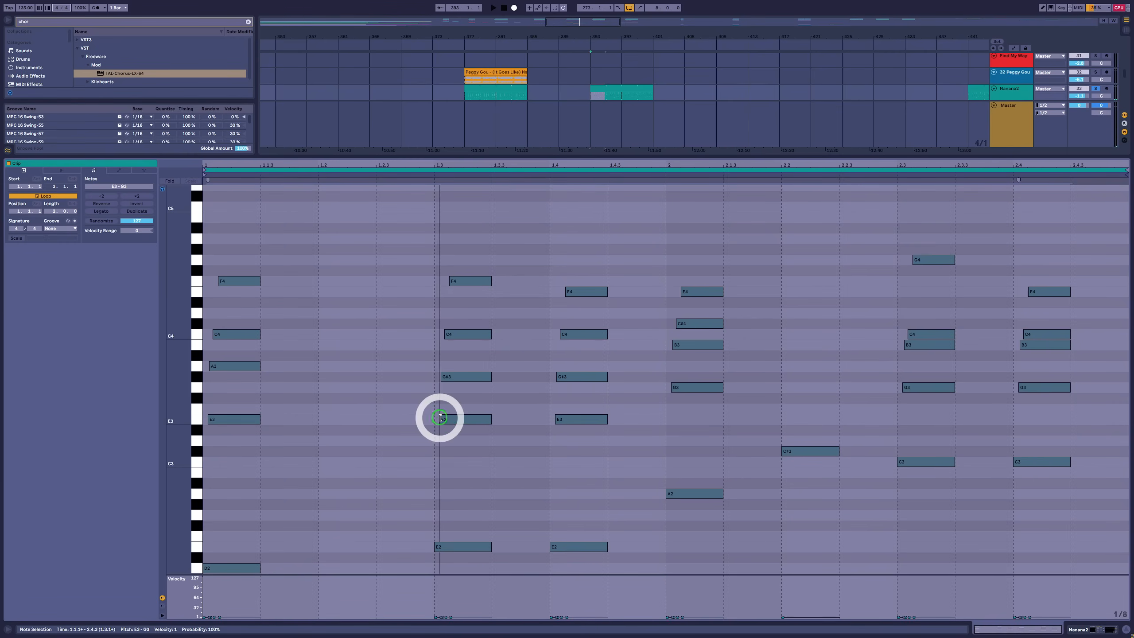
left_click(208, 238)
key("space")
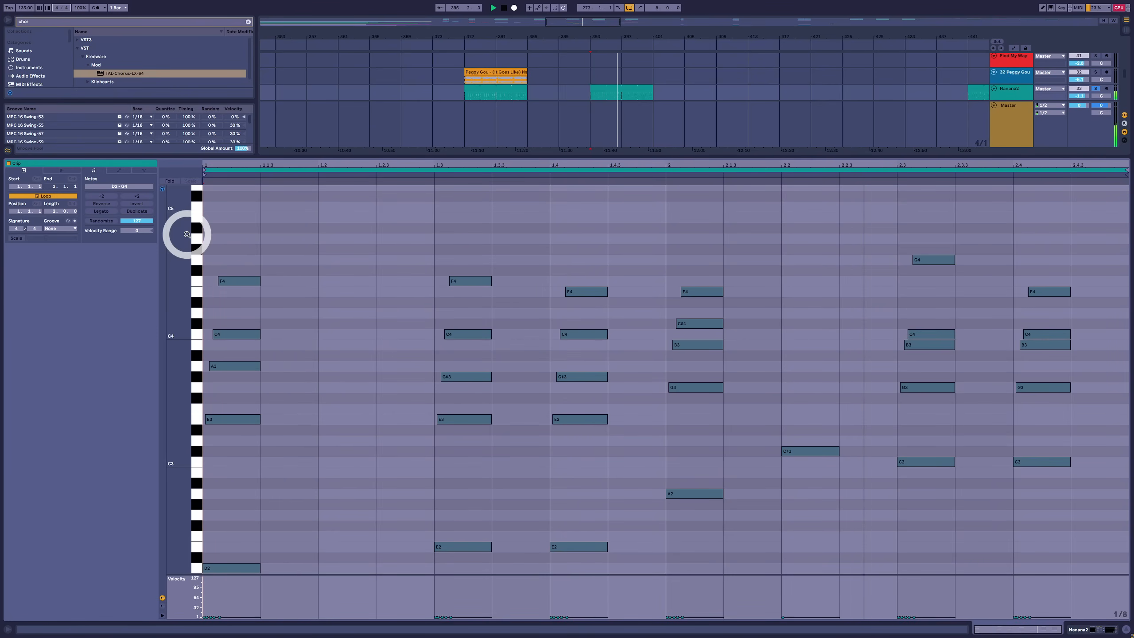
key("space")
Transpose all notes in the clip down two semitones and play the progression
left_click(760, 255)
key("ctrl+a")
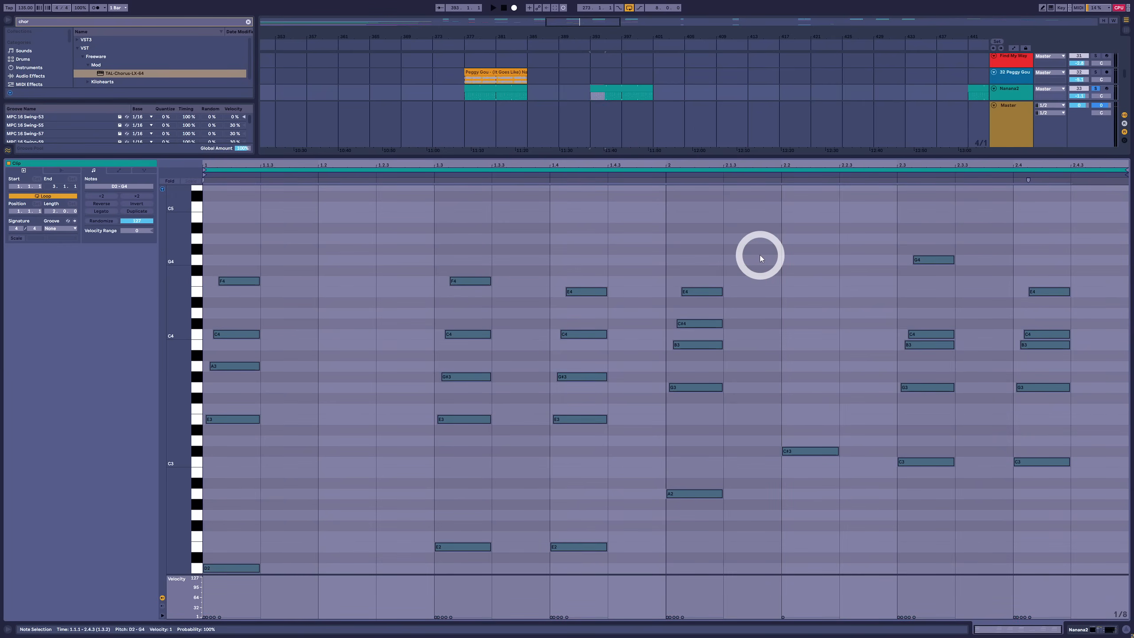
key("Down")
key("Down")
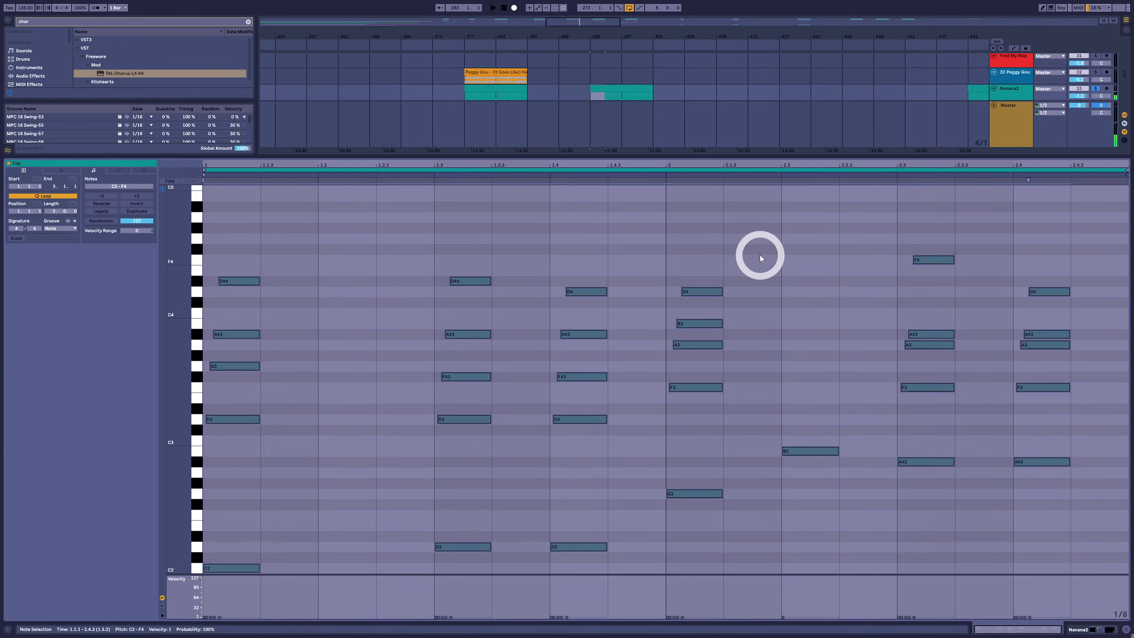
key("space")
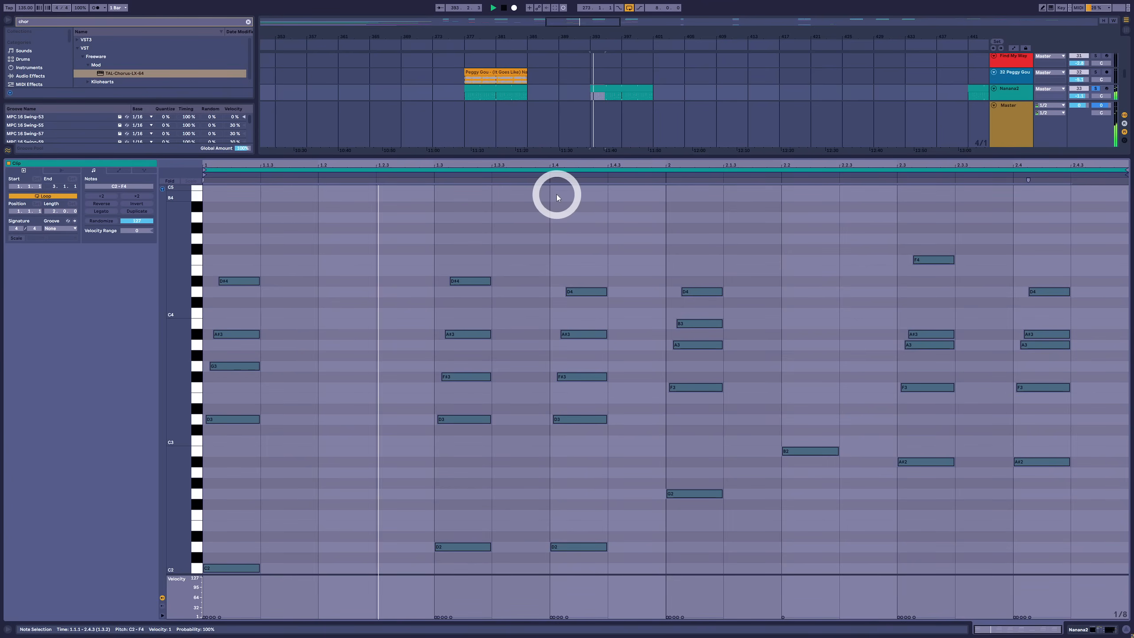
Play the Peggy Gou audio clip and the programmed Nanana chord clip for comparison
left_click(512, 87)
key("space")
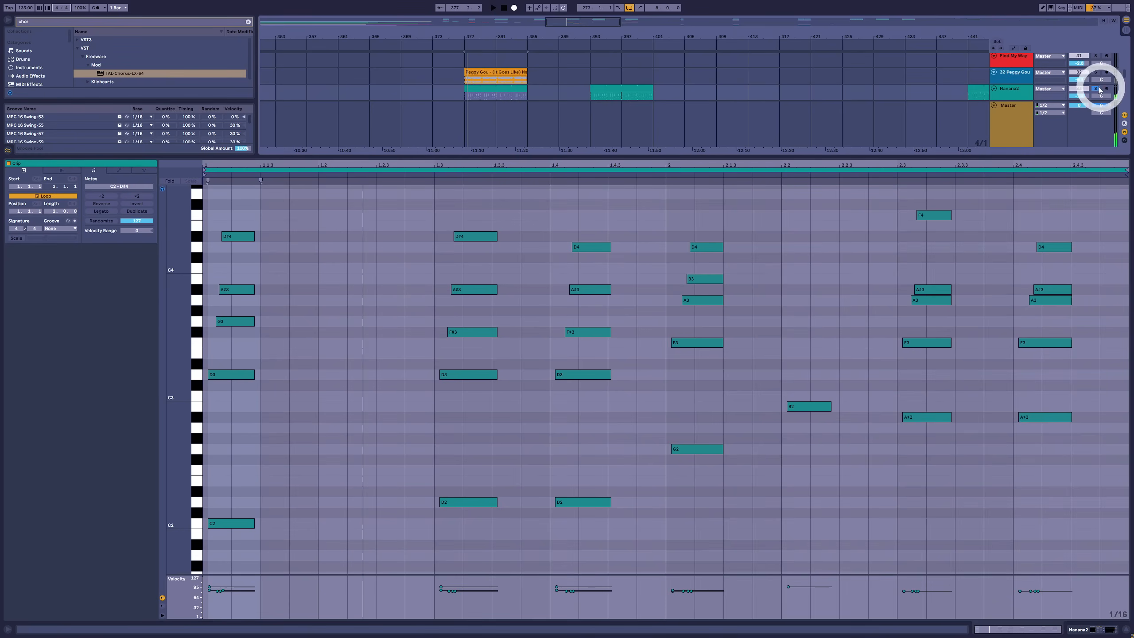
key("space")
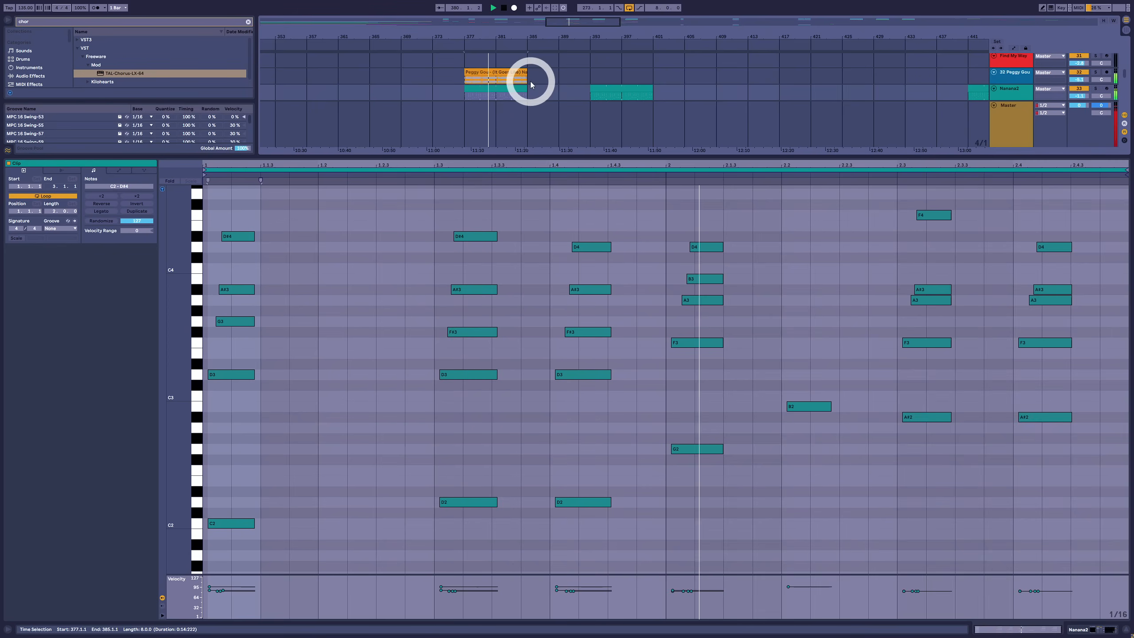
key("space")
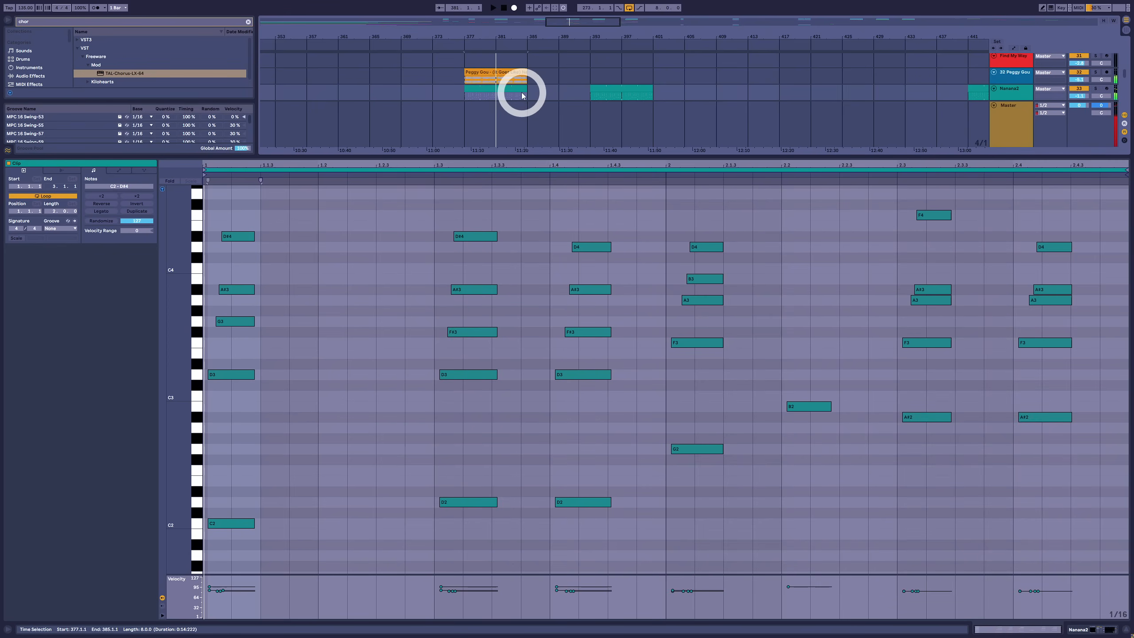
Examine the finished Moonlight chord clip, highlighting the notes of its first four bars and its last four bars
left_click(171, 80)
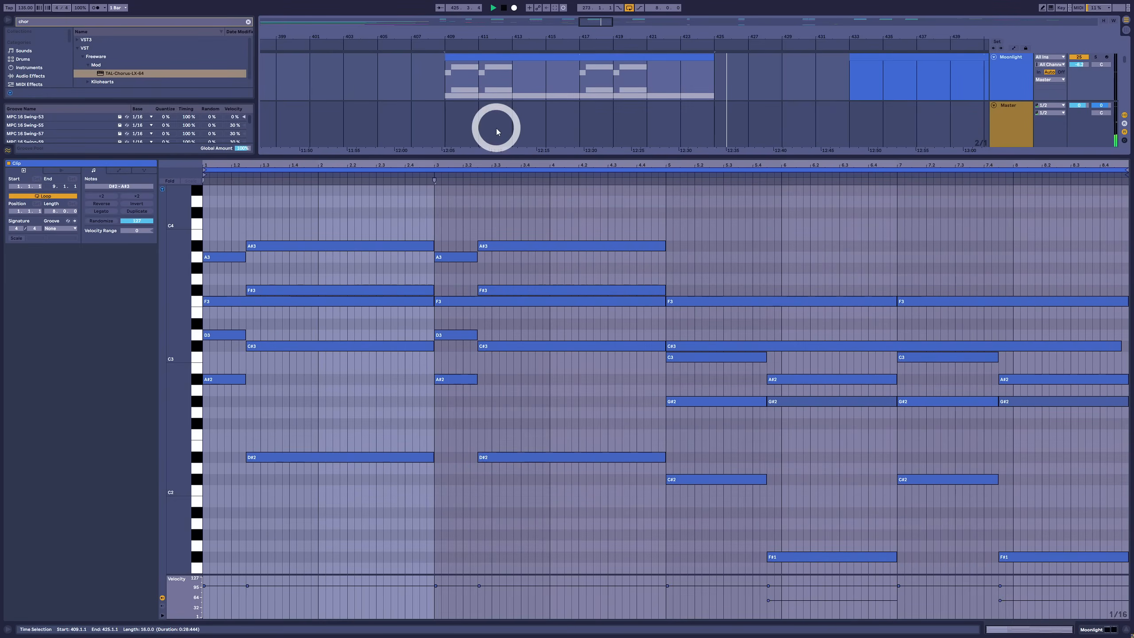
left_click(513, 235)
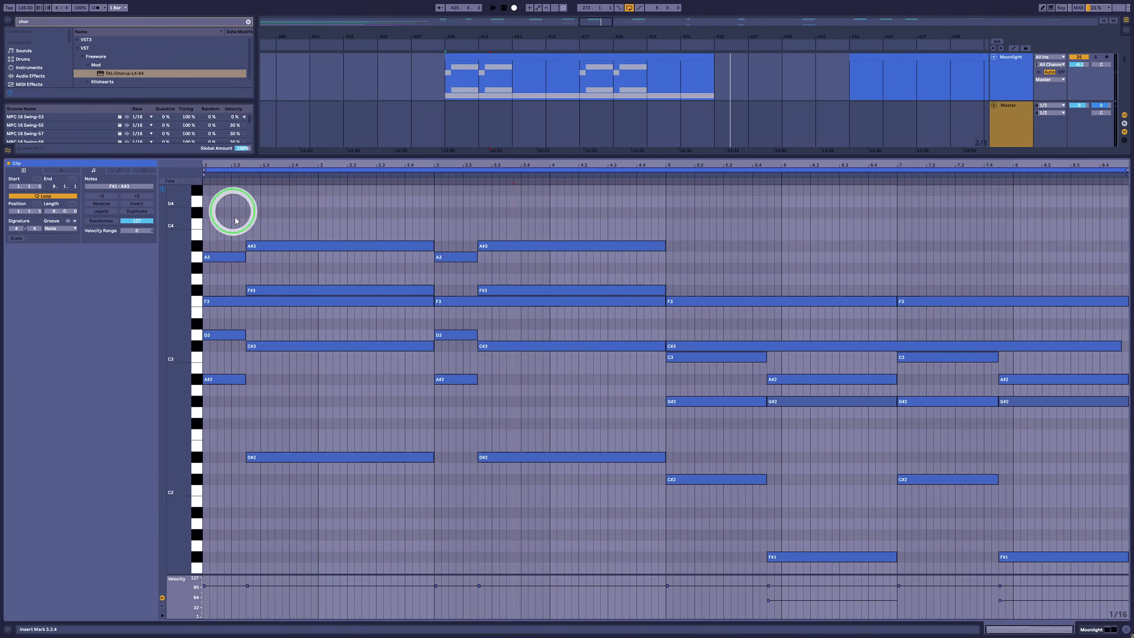
left_click_drag(229, 203, 630, 590)
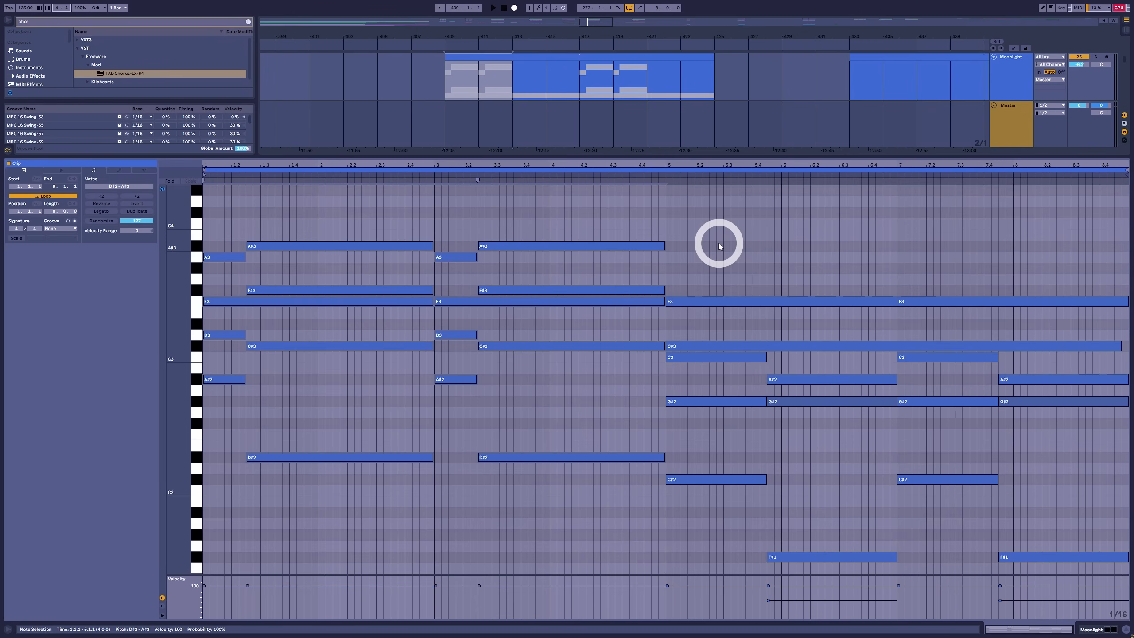
left_click_drag(718, 243, 1127, 635)
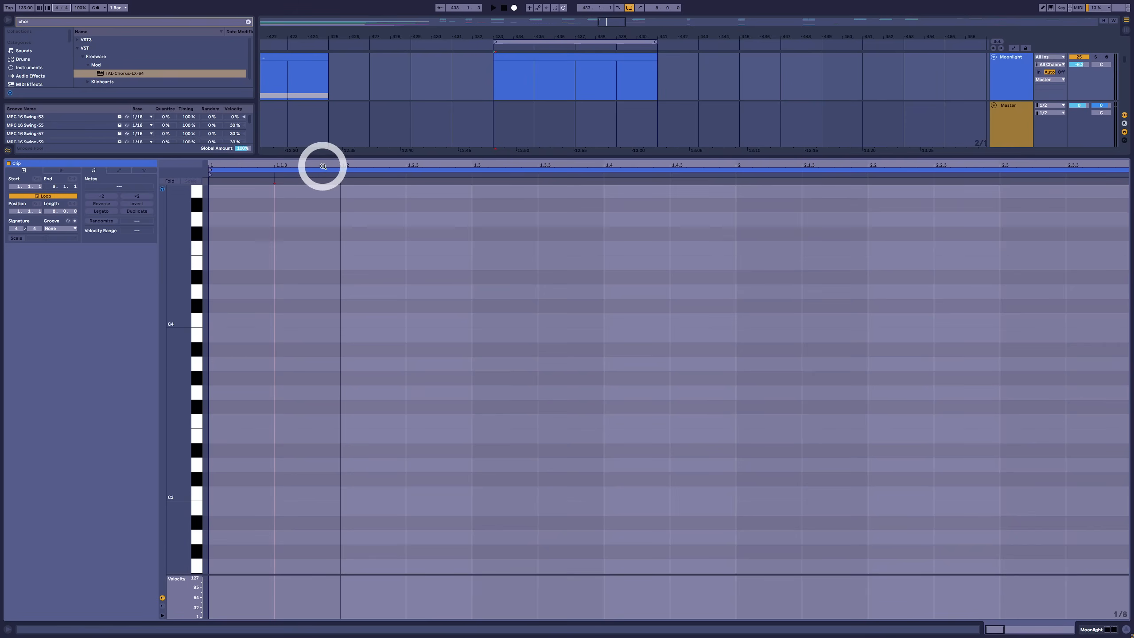
In the empty Moonlight clip, enter root notes E3 from 1.1.1 and A2 from 1.2.3 to 3.1.1, and duplicate them into bars 3–4
left_click_drag(332, 164, 378, 134)
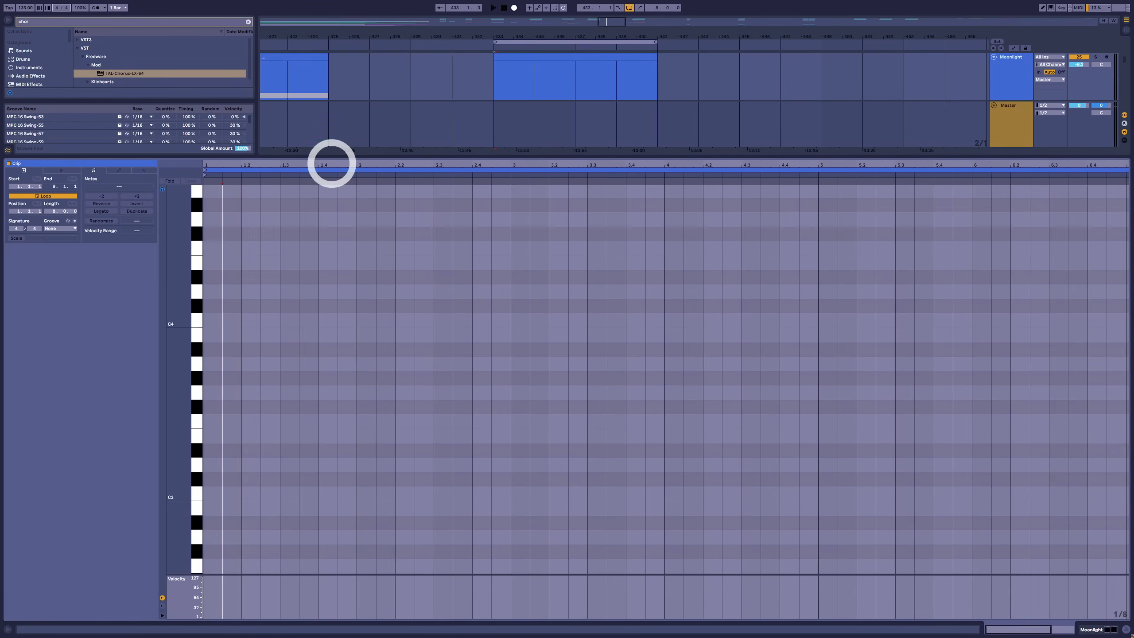
scroll(377, 461, "down", 1)
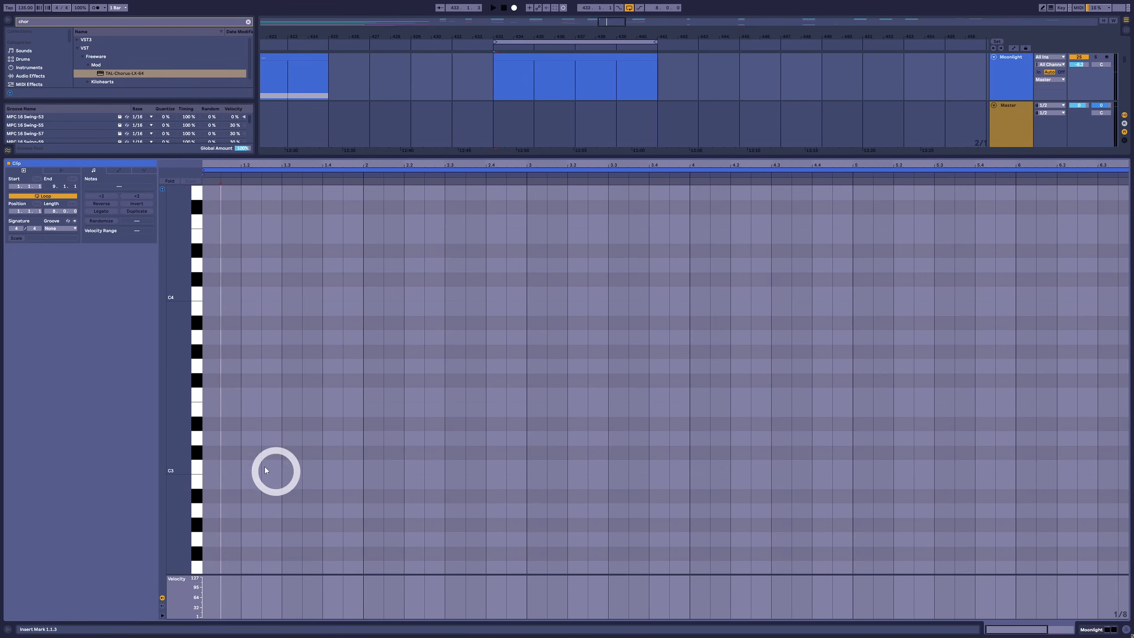
left_click(216, 404)
mouse_move(216, 407)
left_mouse_down()
mouse_move(296, 423)
mouse_move(291, 511)
mouse_move(280, 510)
mouse_move(525, 503)
left_mouse_up()
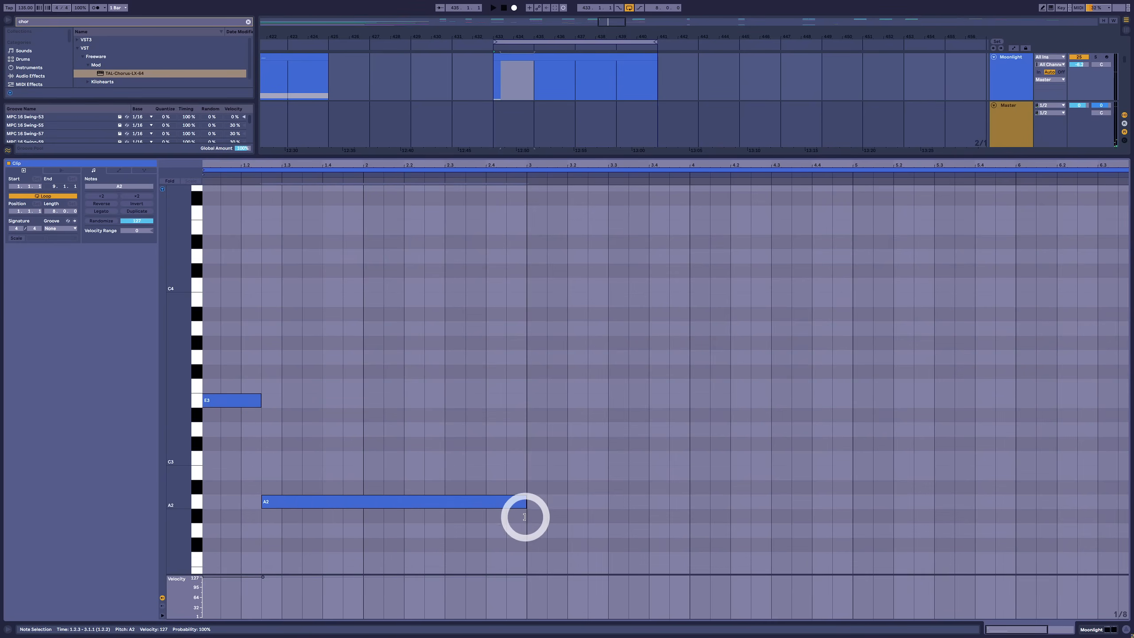
left_click_drag(506, 336, 269, 530)
key("ctrl+d")
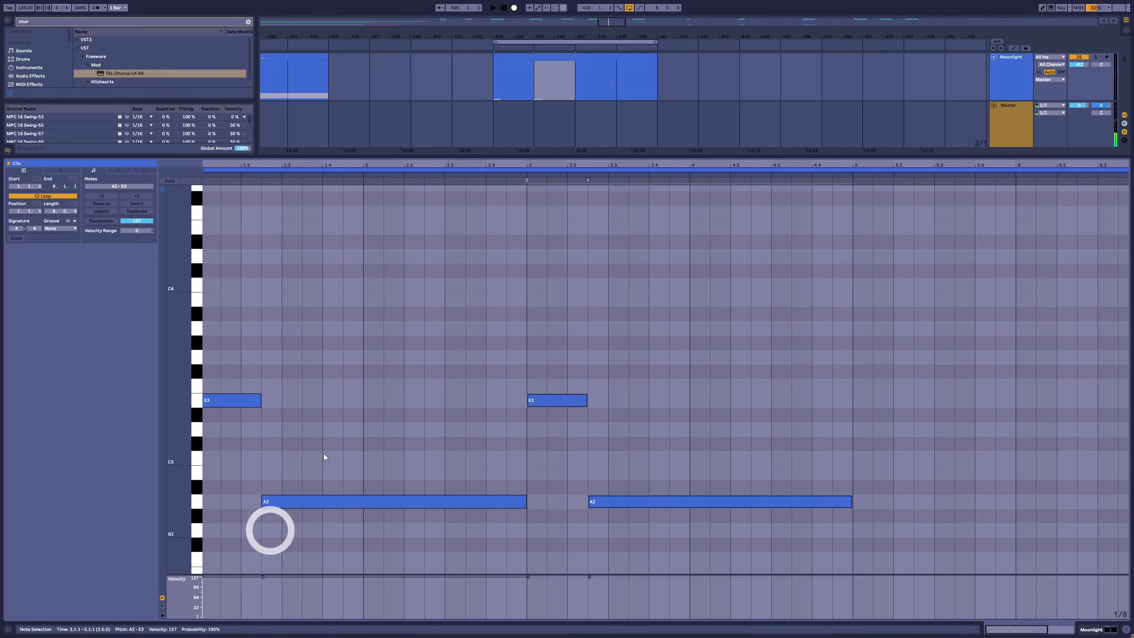
Stack G3, B3 and D4 above both E3 roots and raise the G3 notes to G#3
left_click_drag(780, 347, 149, 426)
left_click_drag(229, 399, 231, 256)
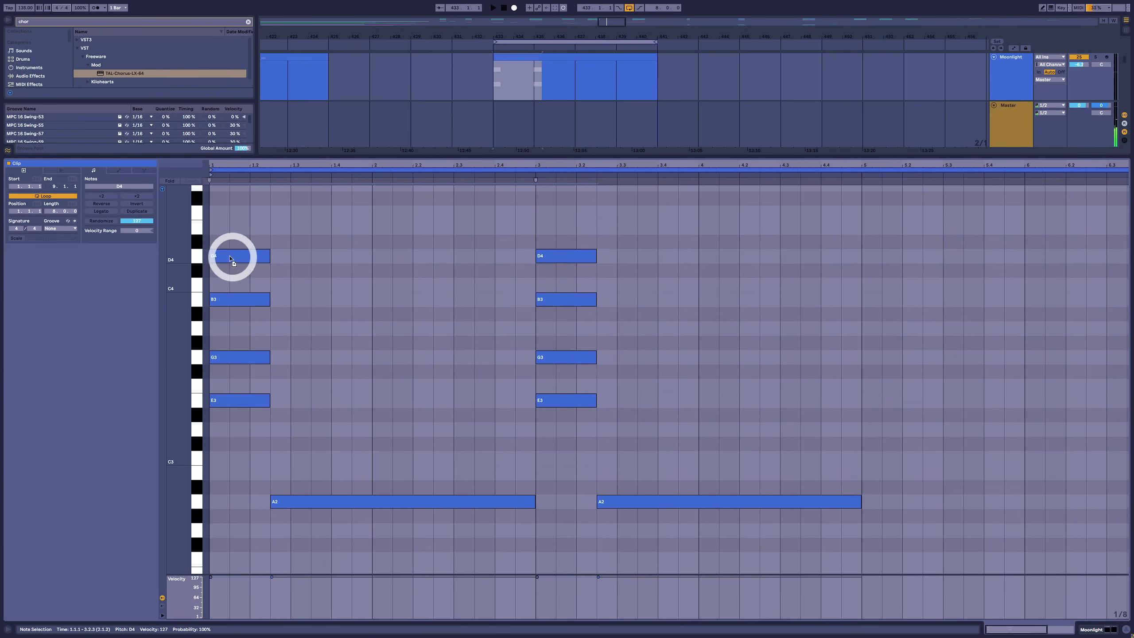
left_click_drag(603, 340, 248, 364)
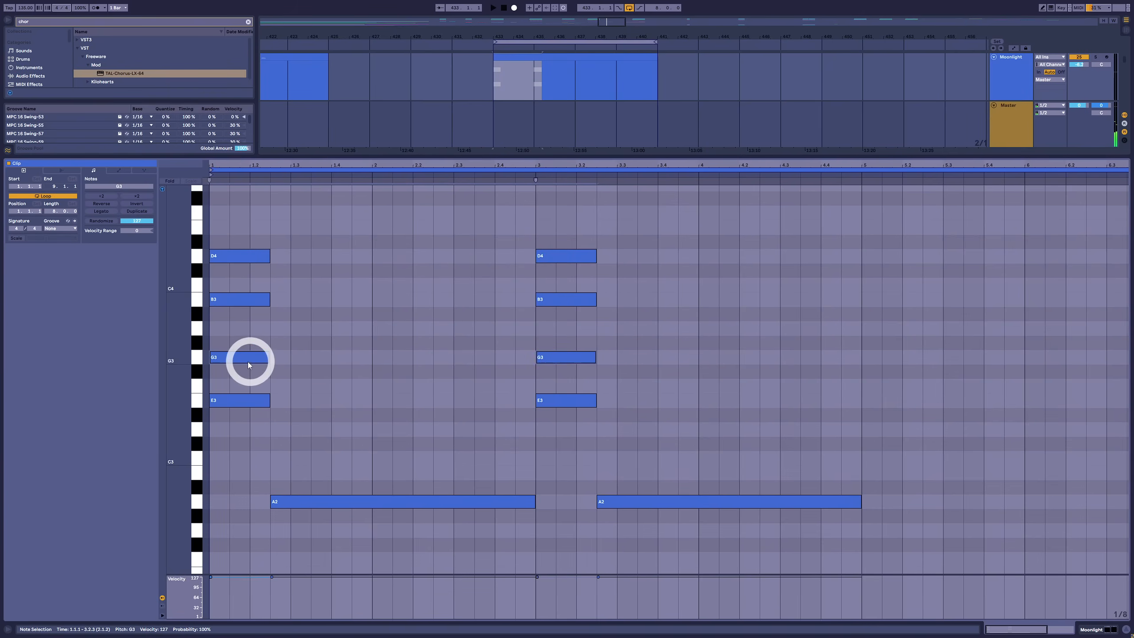
key("Up")
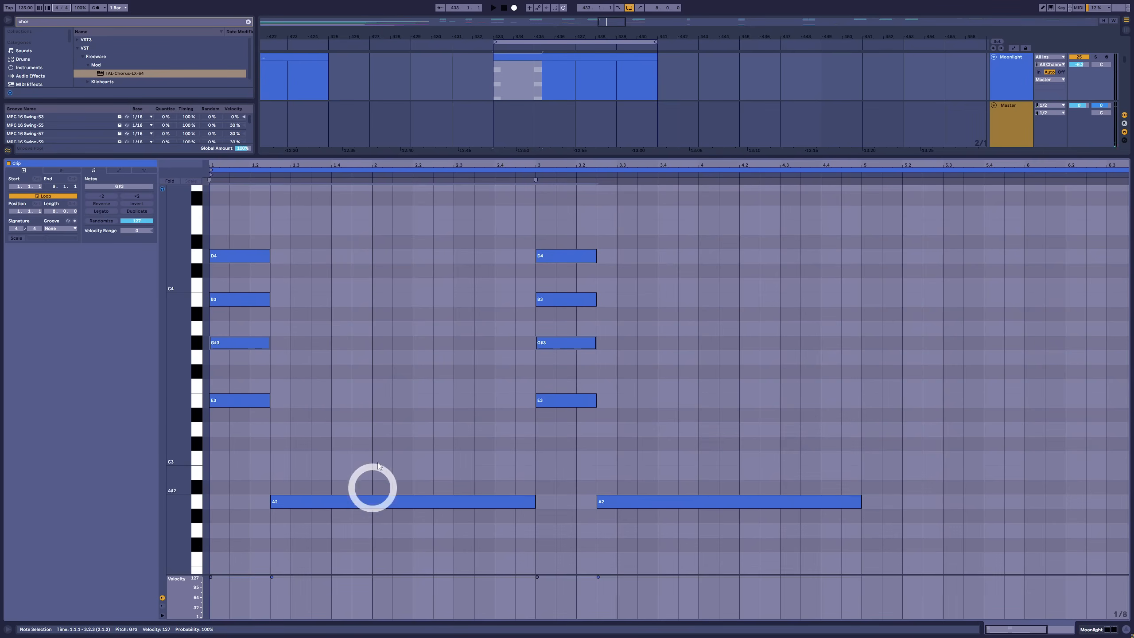
Stack C3, E3, G3 and B3 above both long A2 roots to form ninth chords
left_click(384, 501)
left_click(700, 500, "shift")
left_click(271, 502)
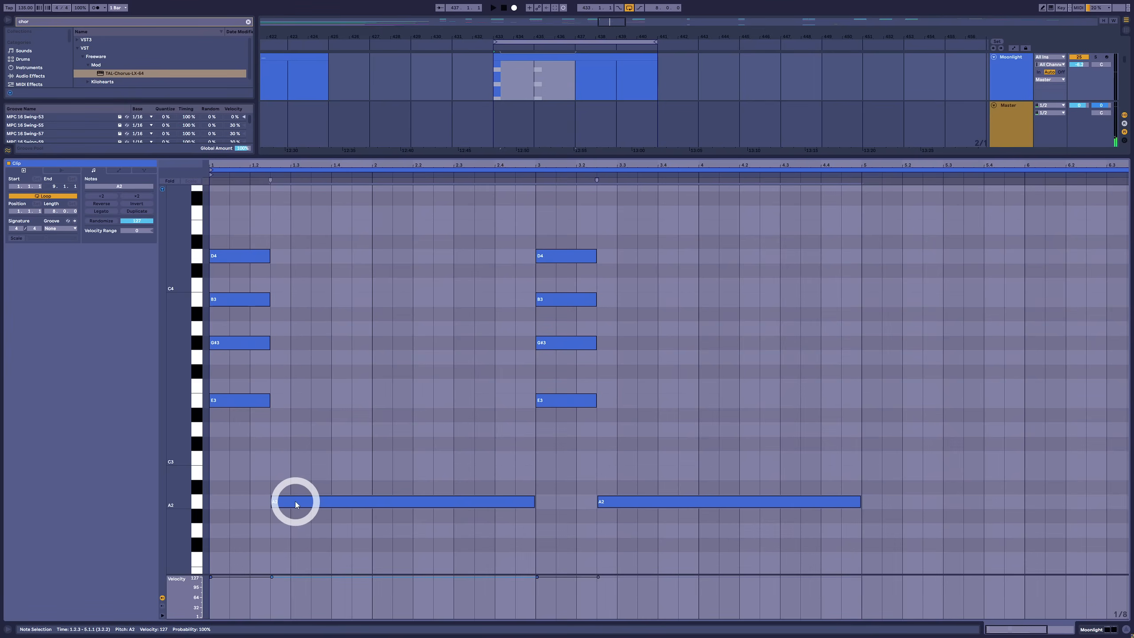
left_click_drag(295, 501, 301, 399, "alt")
left_click_drag(301, 400, 299, 310, "alt")
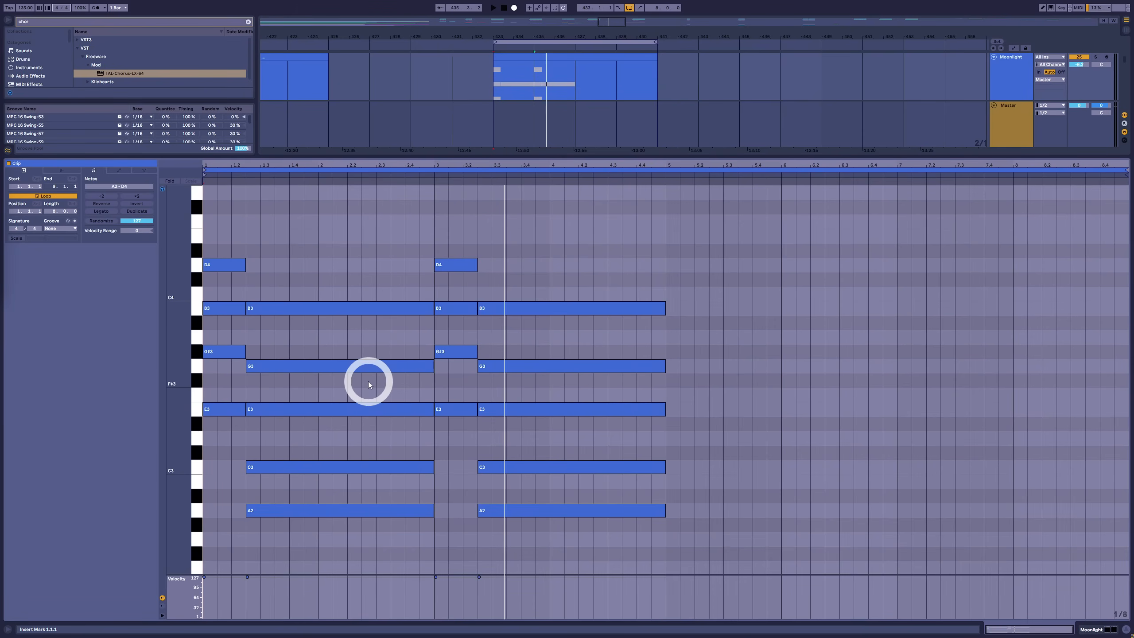
Raise the C3 and E3 notes of both A2-rooted chords one octave and play the progression
left_click_drag(369, 381, 366, 476)
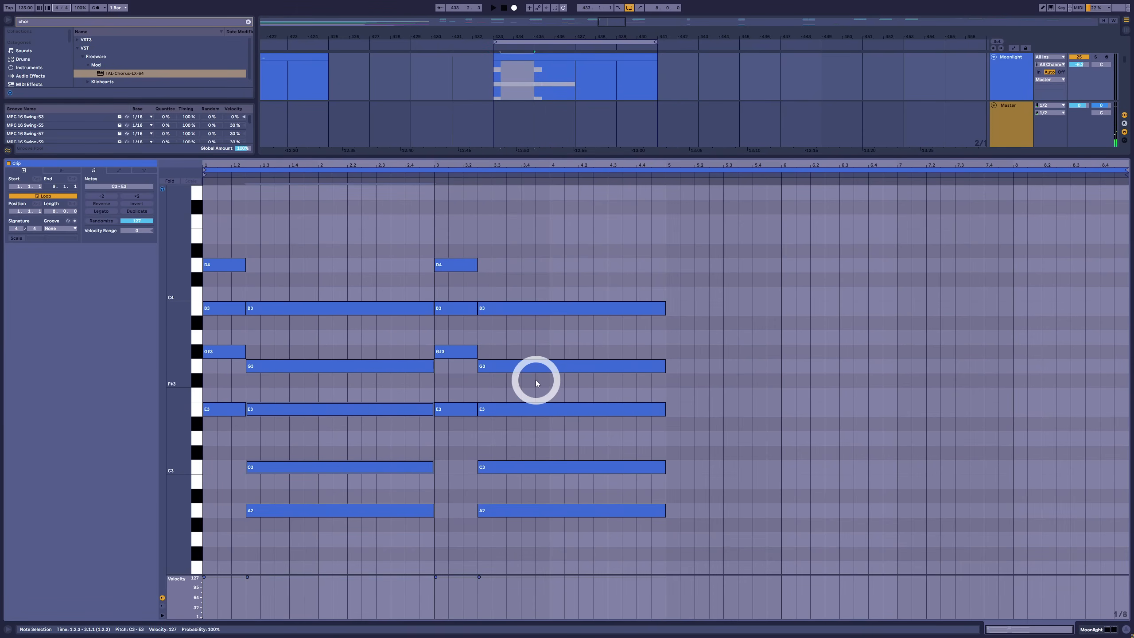
left_click_drag(536, 379, 562, 475, "shift")
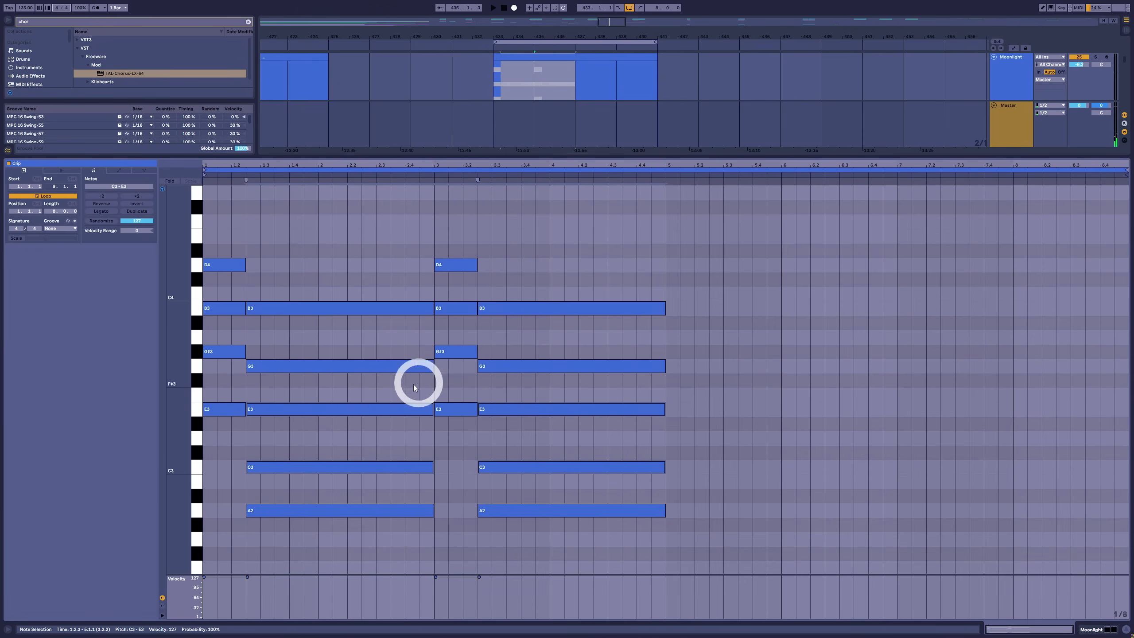
key("shift+Up")
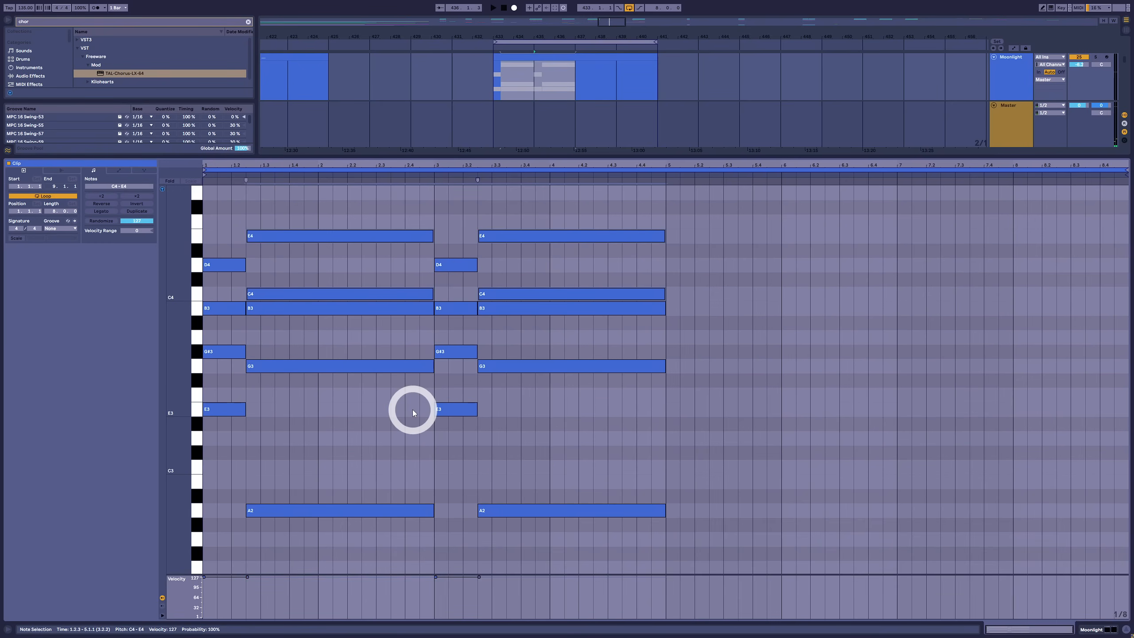
key("space")
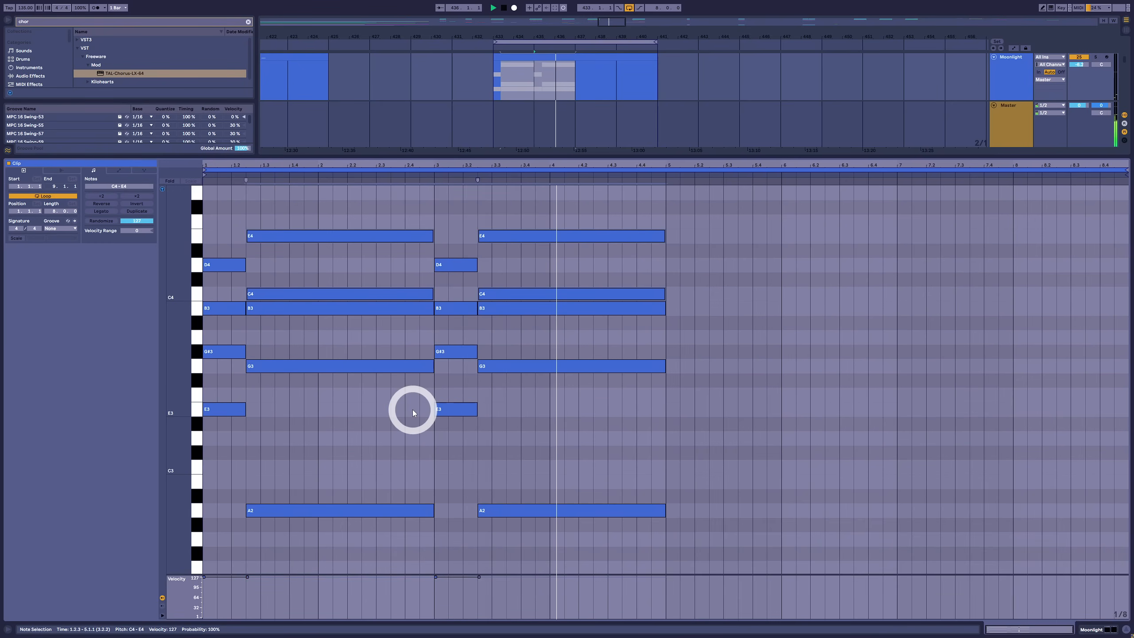
key("space")
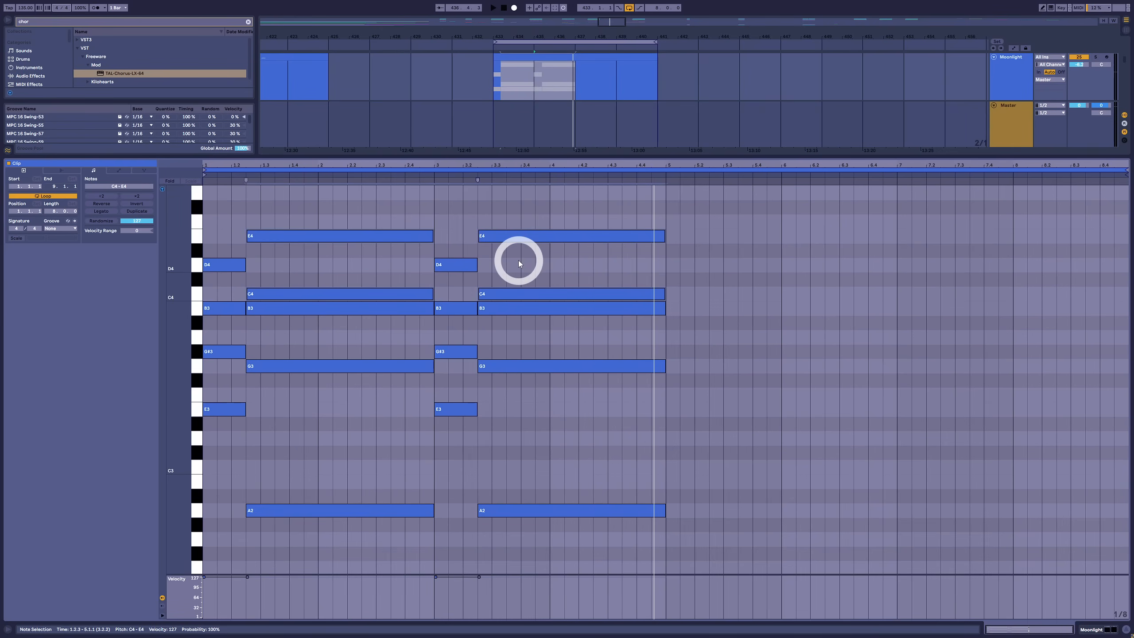
Raise the D4 top note of both short E chords to D#4 and play the progression
left_click_drag(519, 263, 161, 260)
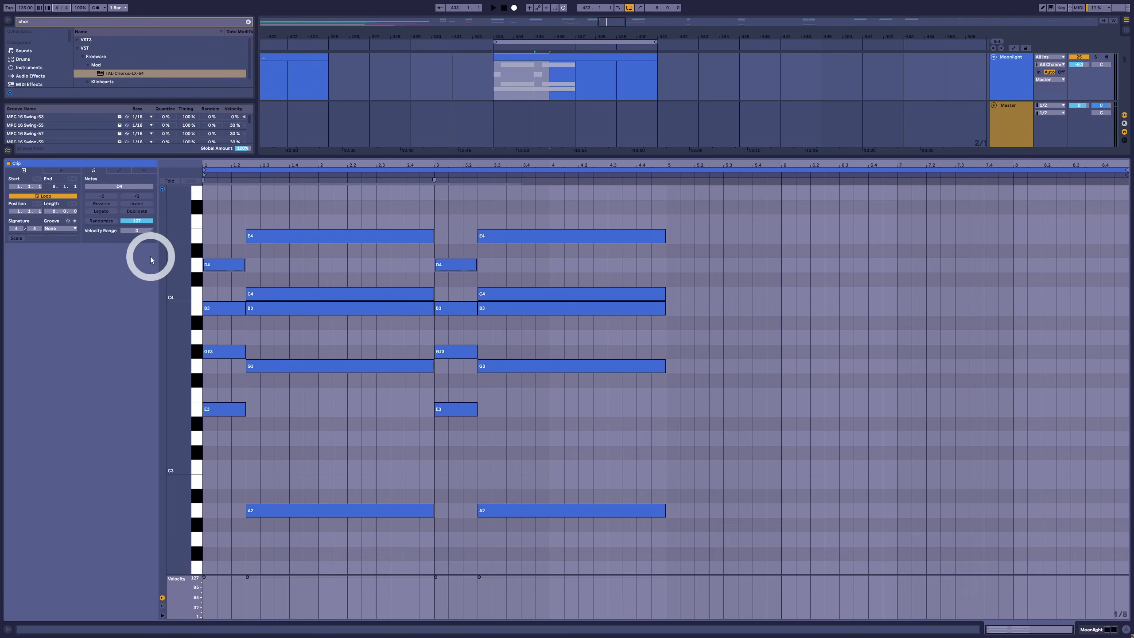
key("Up")
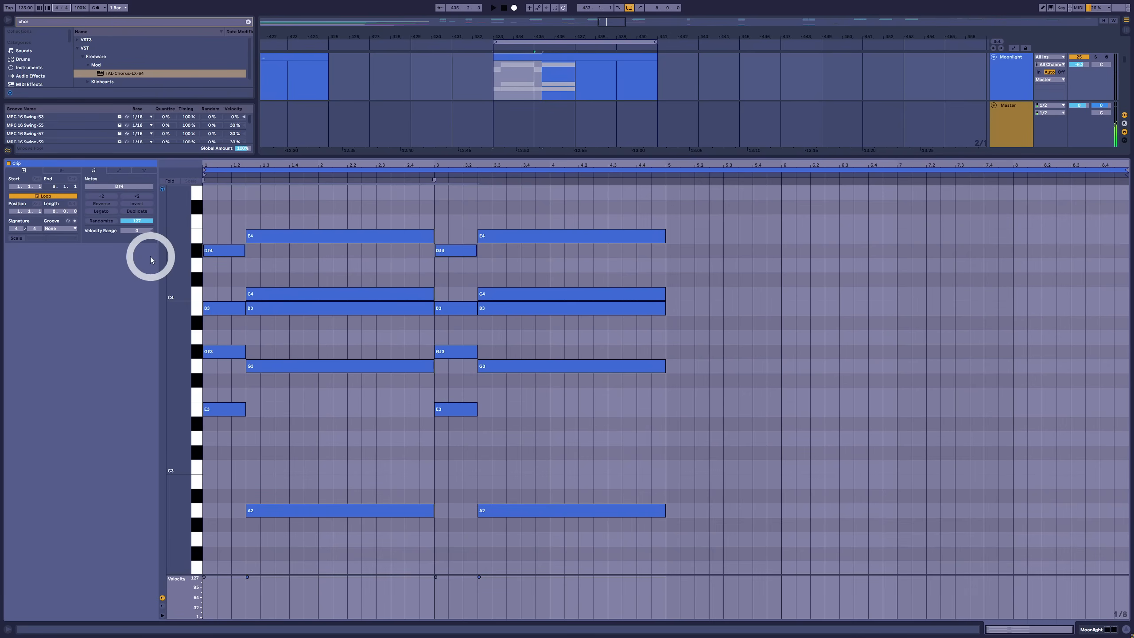
left_click(194, 291)
left_click(226, 203)
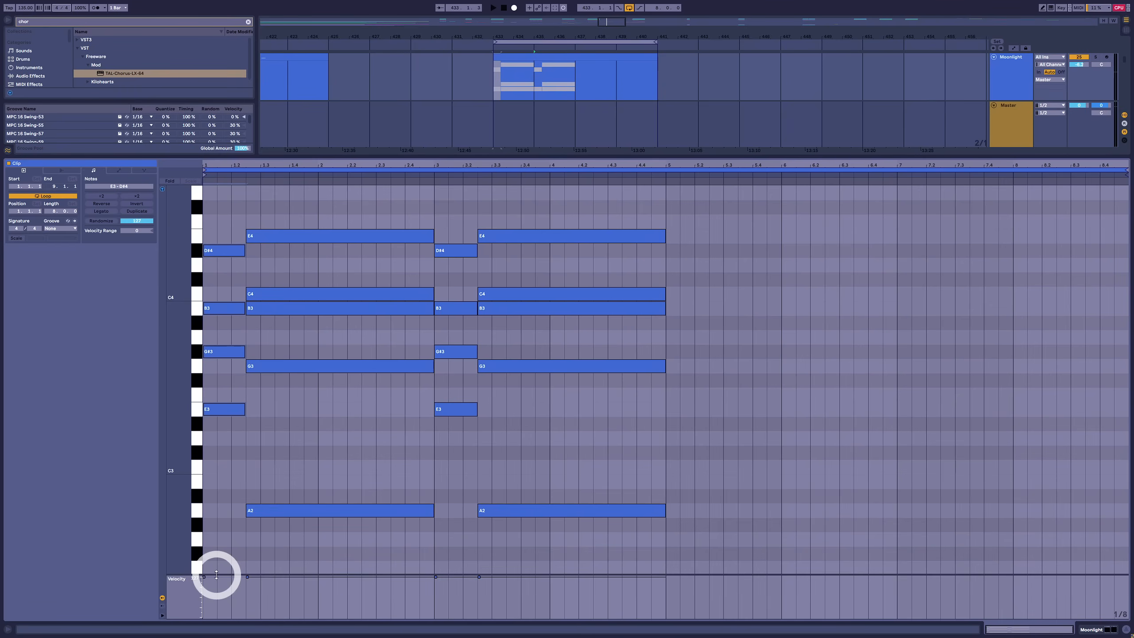
left_click(212, 278)
left_click_drag(212, 278, 522, 265)
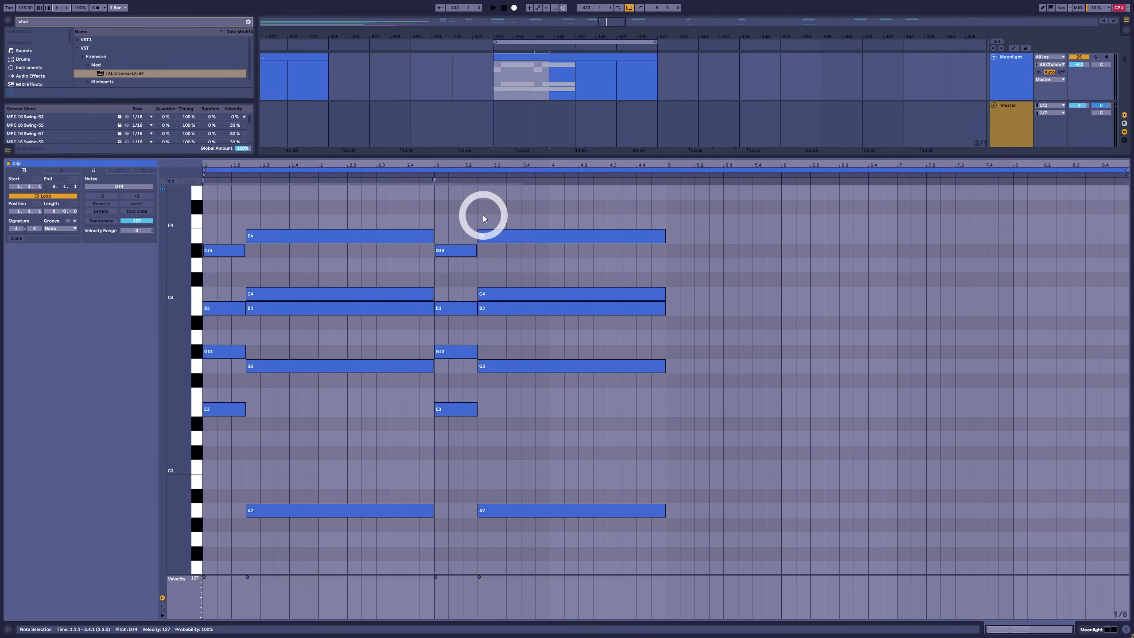
key("space")
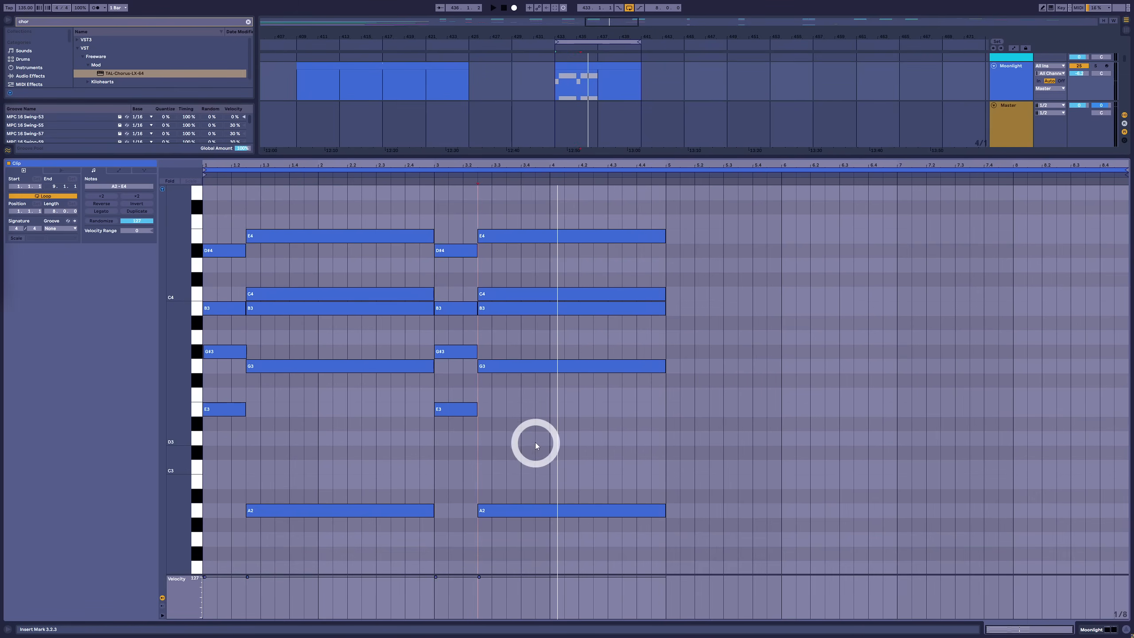
Add root notes G2 from 5.1.1 to 5.4.3 and C2 from 5.4.3 to 7.1.1
left_click(662, 431)
scroll(717, 431, "down", 4)
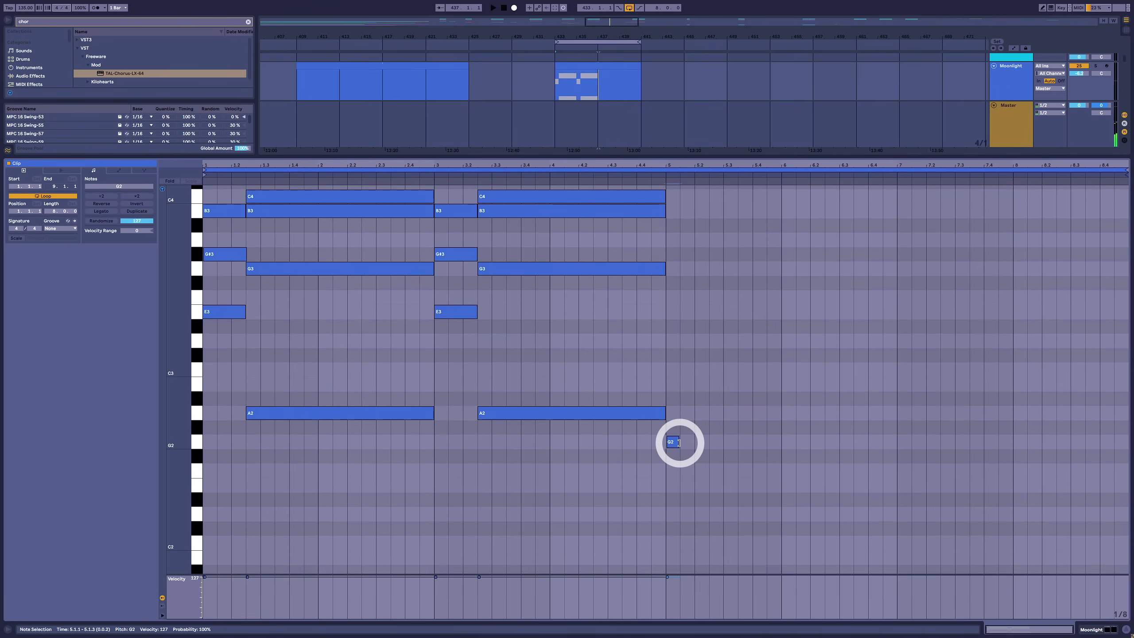
double_click(676, 442)
left_click_drag(694, 442, 760, 443)
scroll(741, 402, "down", 4)
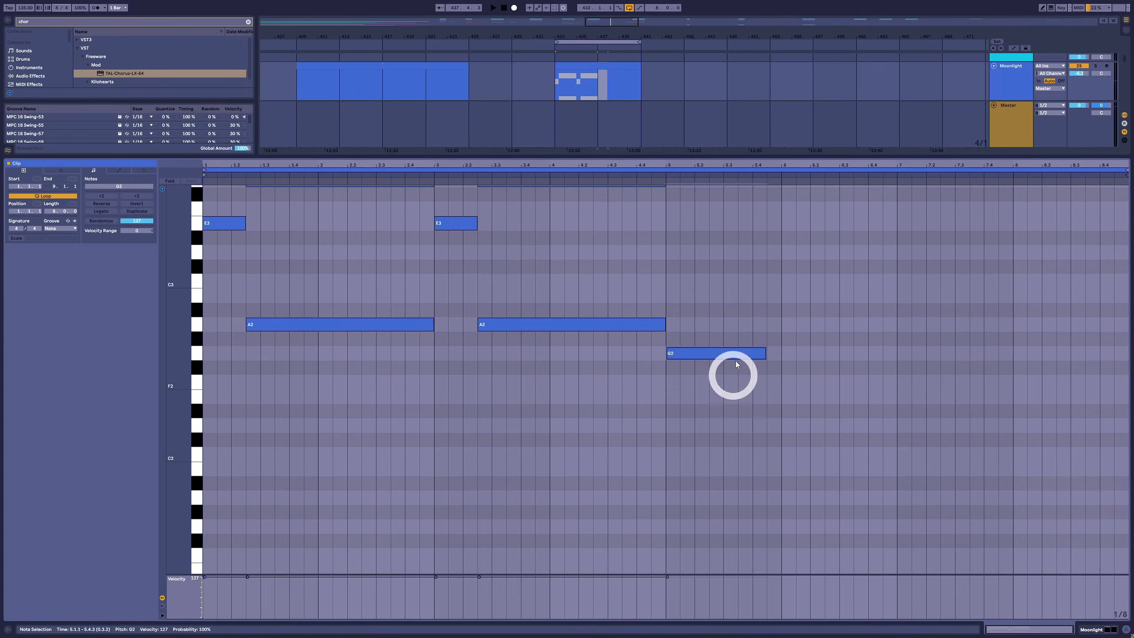
left_click_drag(715, 353, 895, 454)
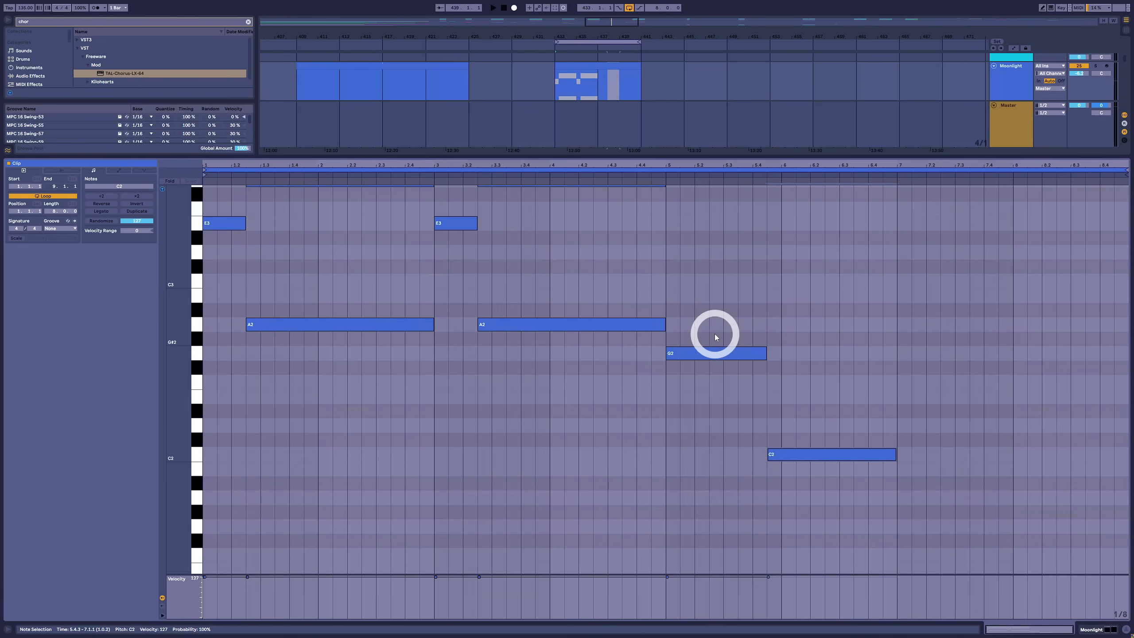
Duplicate the G2 and C2 roots into bars 7–8, then stack thirds up to F3 above G2 and up to D3 above C2
left_click_drag(714, 329, 783, 456)
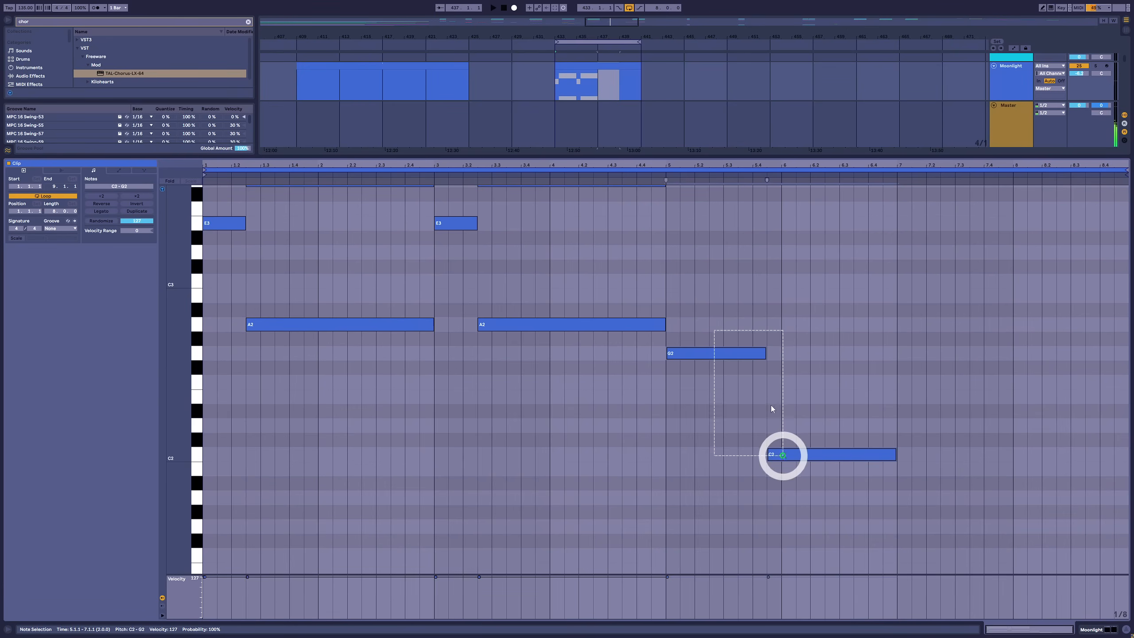
left_click_drag(723, 355, 705, 285)
scroll(929, 434, "up", 3)
scroll(930, 432, "up", 1)
left_click_drag(801, 536, 799, 328)
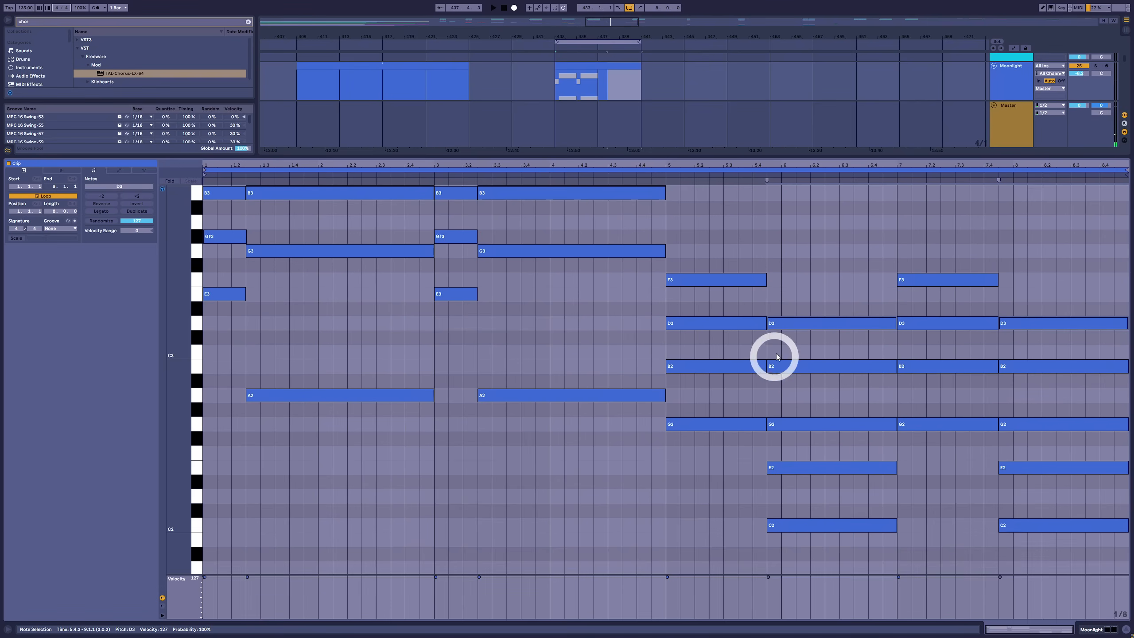
Play the full progression and raise the F3 top notes of both G2-rooted chords to F#3
key("space")
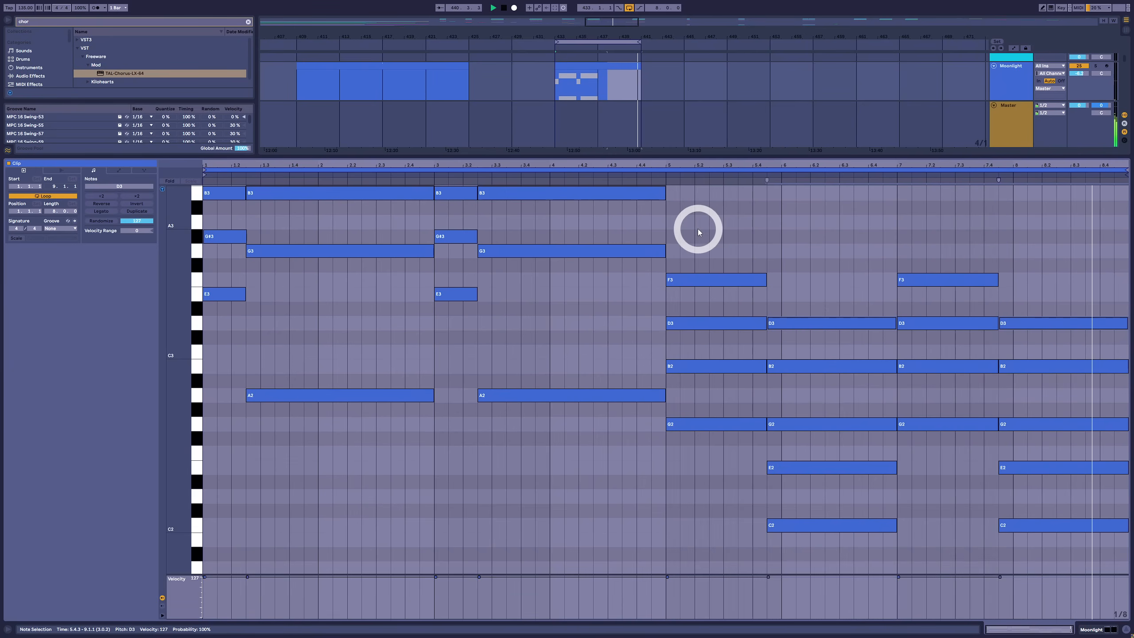
key("space")
left_click_drag(715, 256, 973, 300)
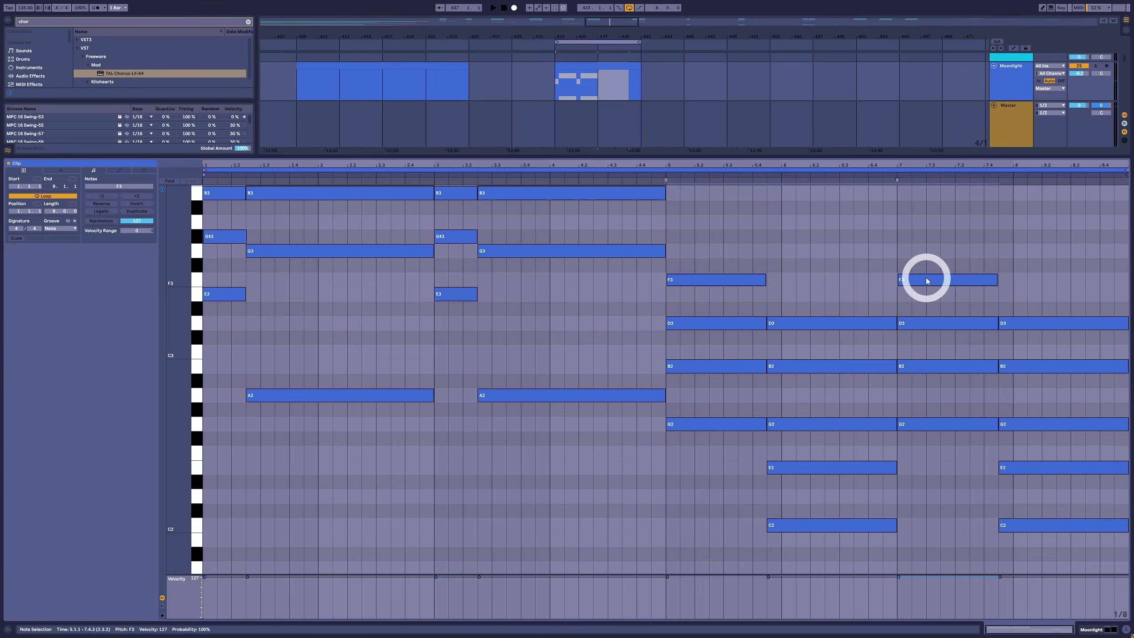
left_click_drag(926, 281, 926, 274)
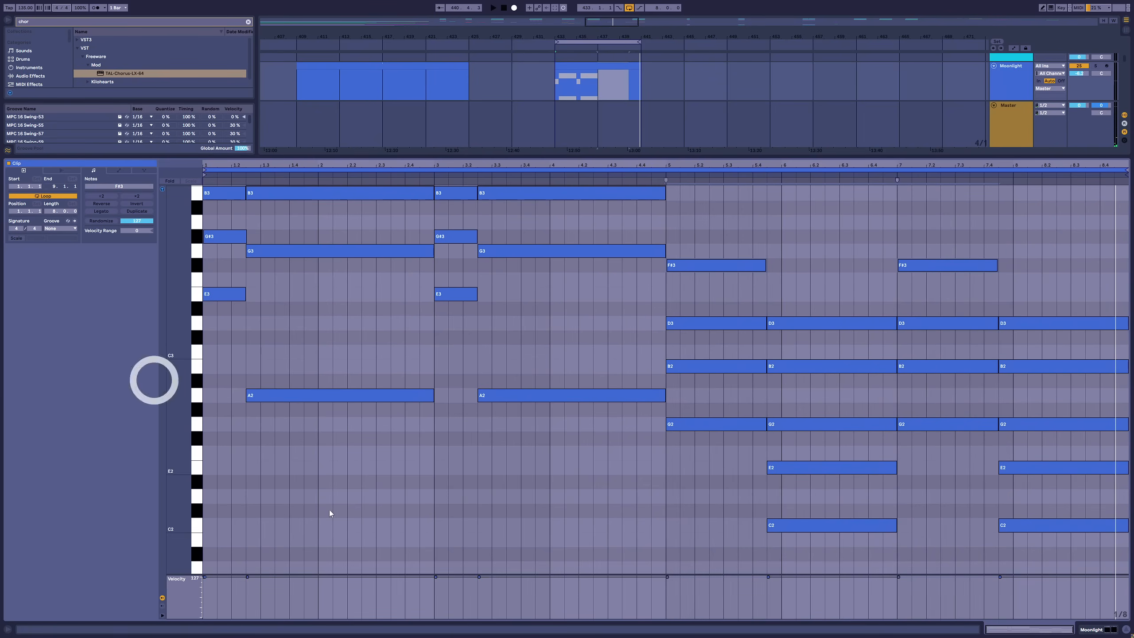
Raise the B2 notes of both G2-rooted chords in bars 5 and 7 by one octave to B3
left_click_drag(739, 224, 1029, 606)
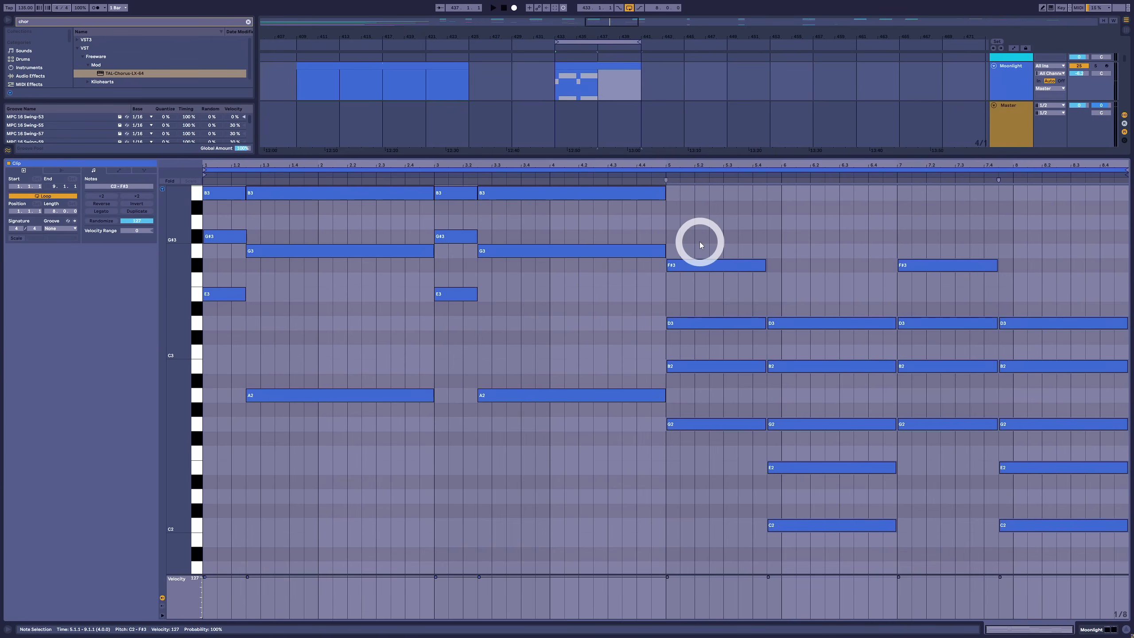
left_click_drag(705, 223, 1058, 547)
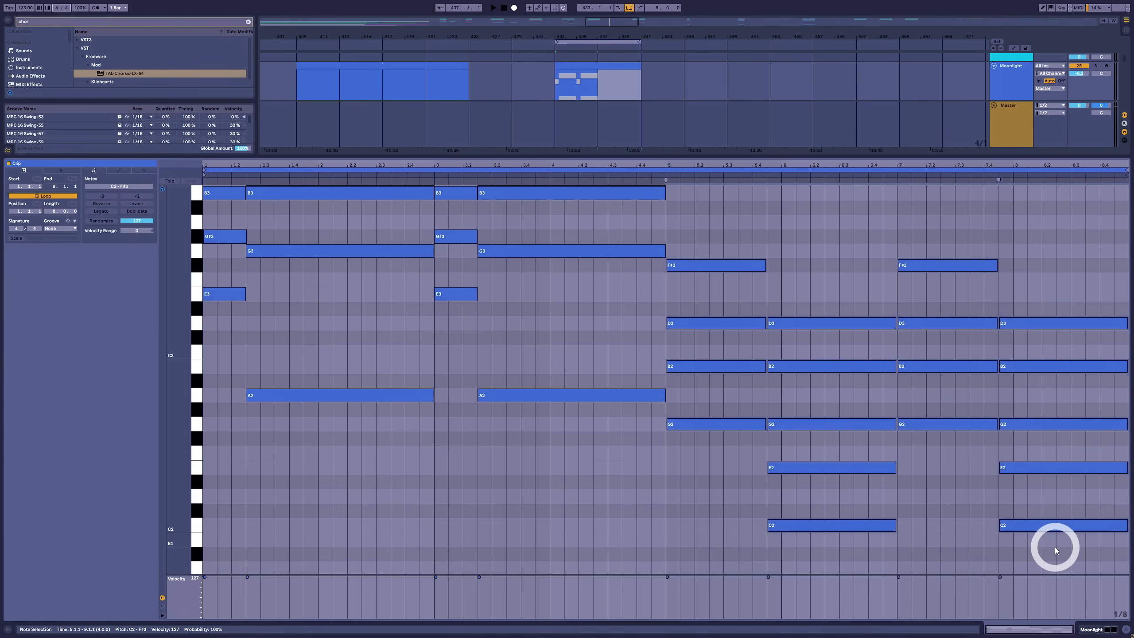
left_click_drag(799, 496, 844, 366)
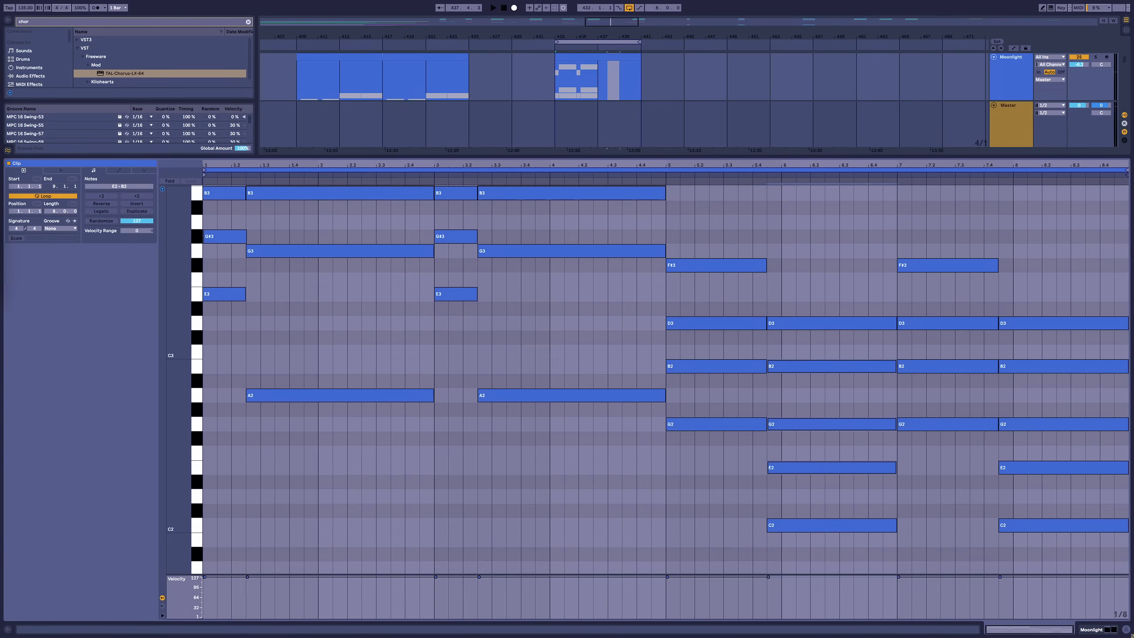
left_click(729, 367)
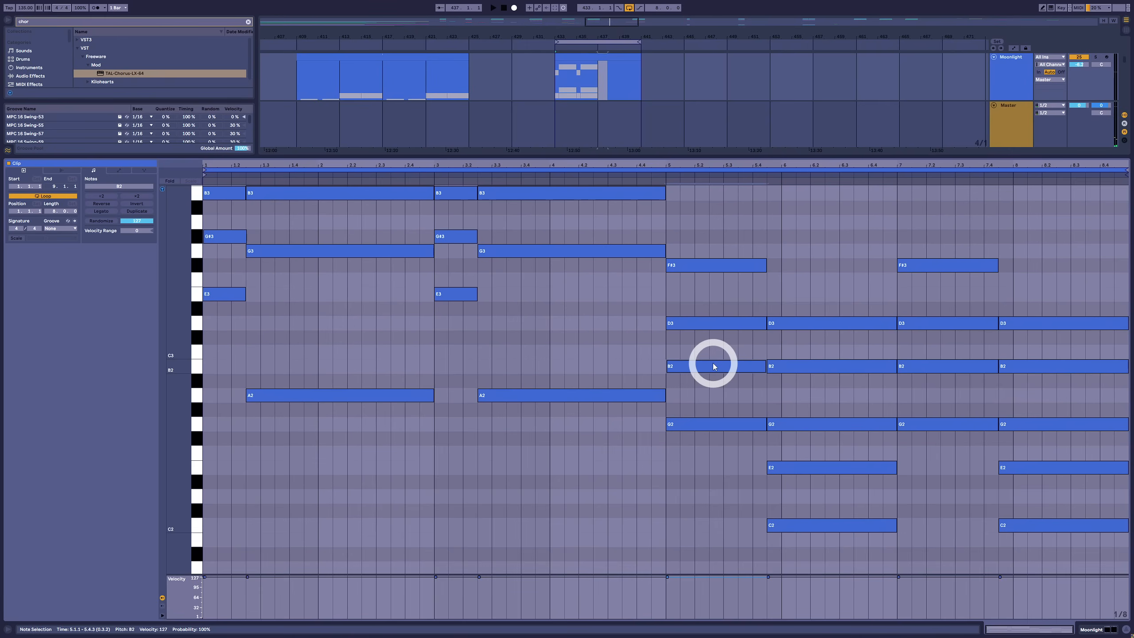
key("shift+Up")
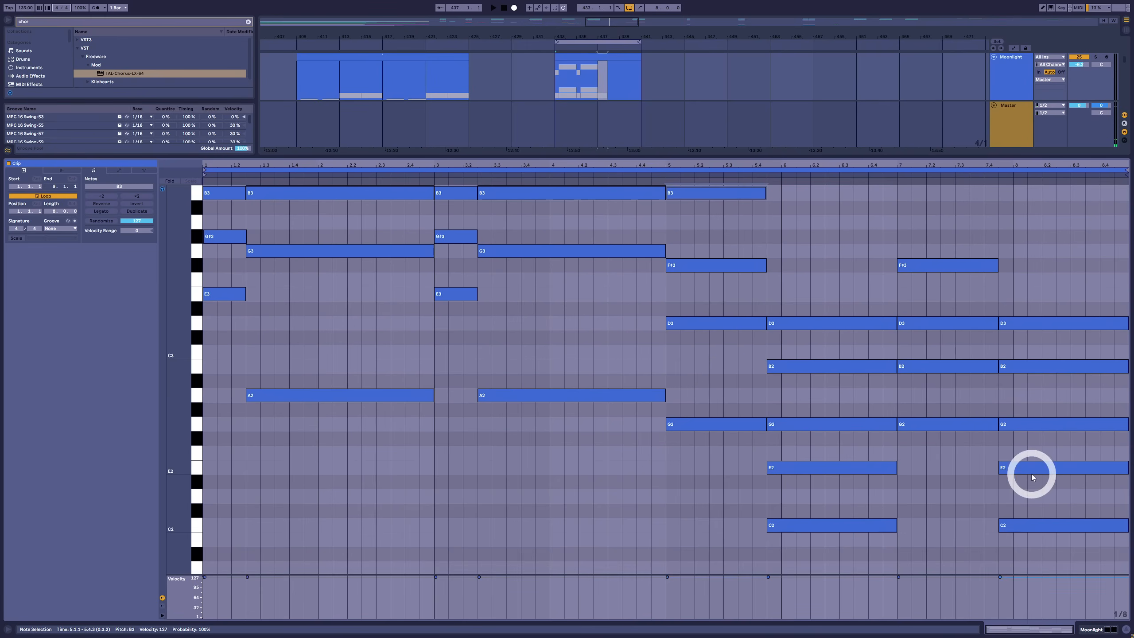
left_click(920, 370)
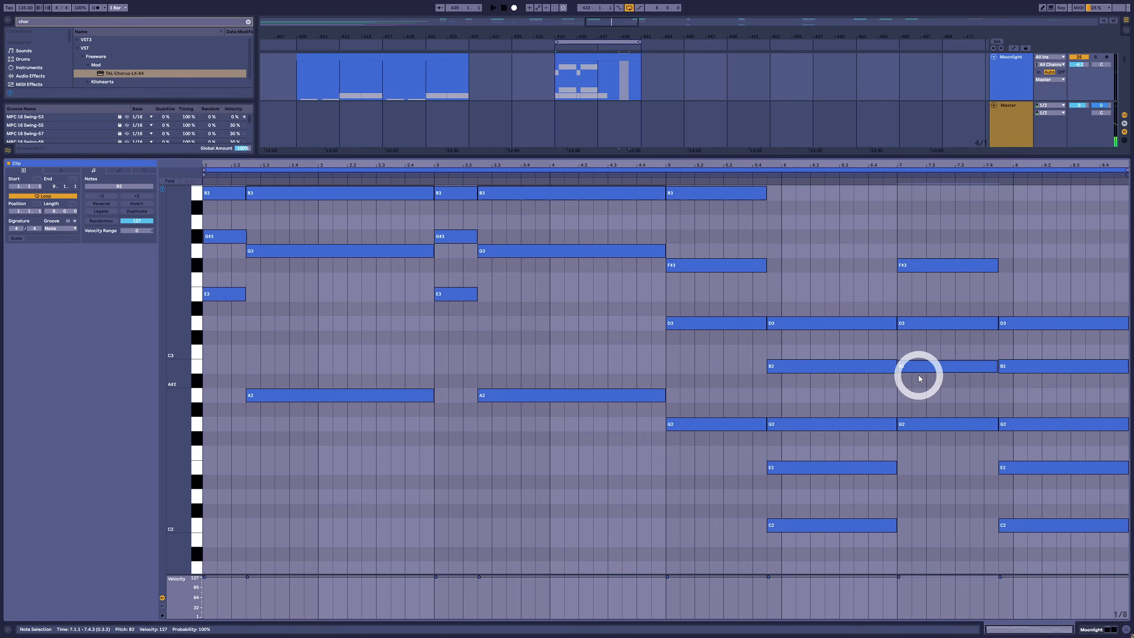
key("shift+Up")
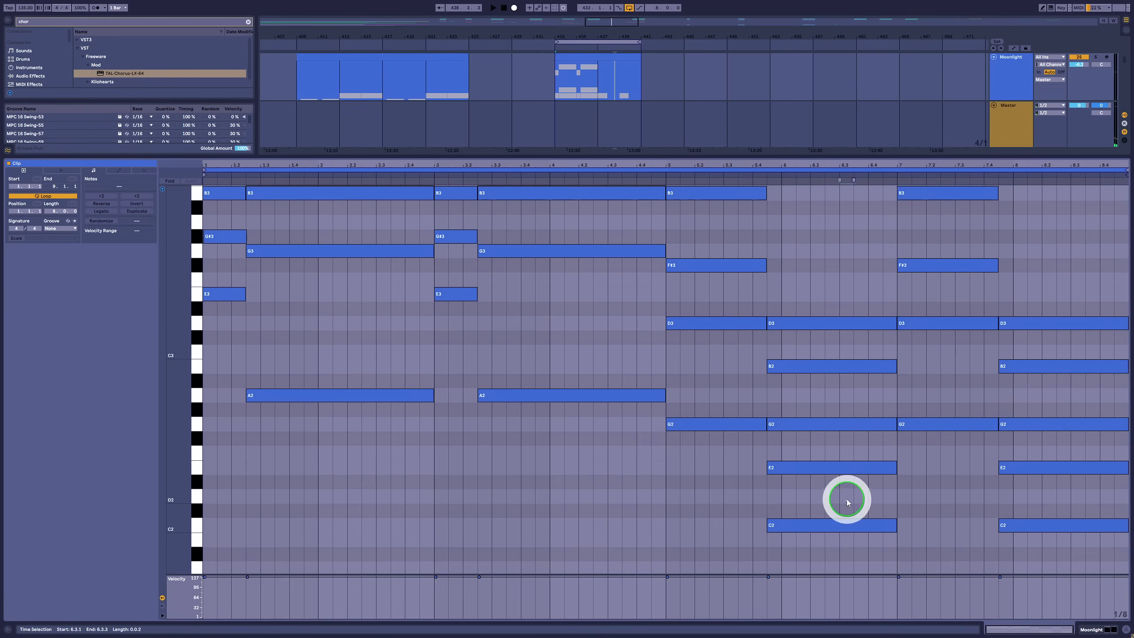
Raise the E2, G2 and B2 notes of both C2-rooted chords by one octave and play from 5.1.1
left_click_drag(847, 498, 851, 367)
left_click_drag(1087, 500, 1081, 372)
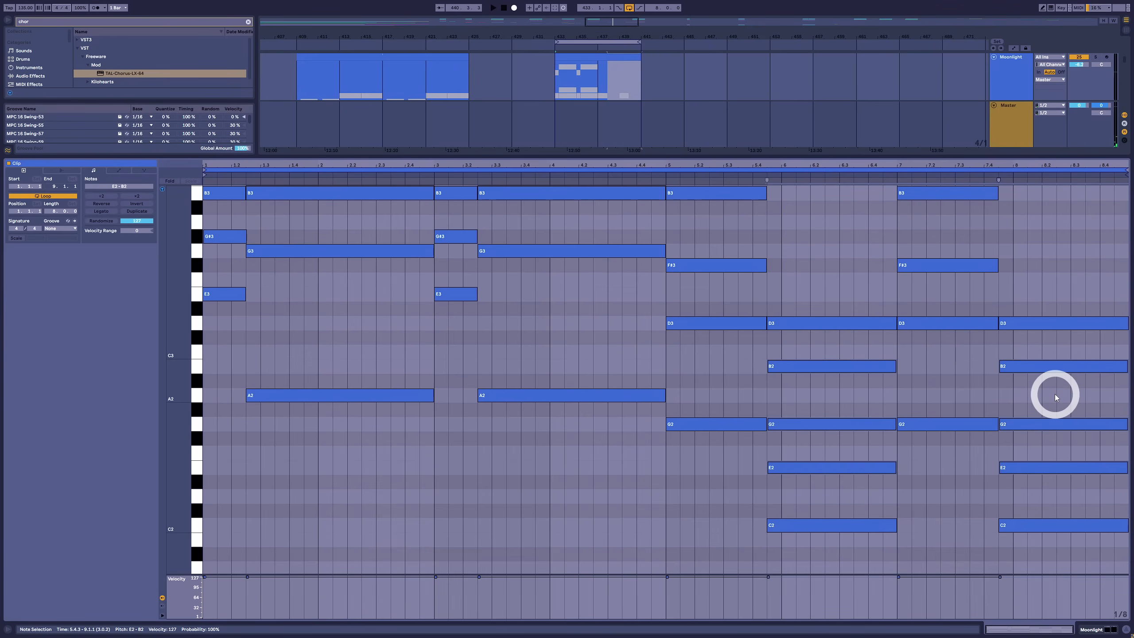
key("shift+Up")
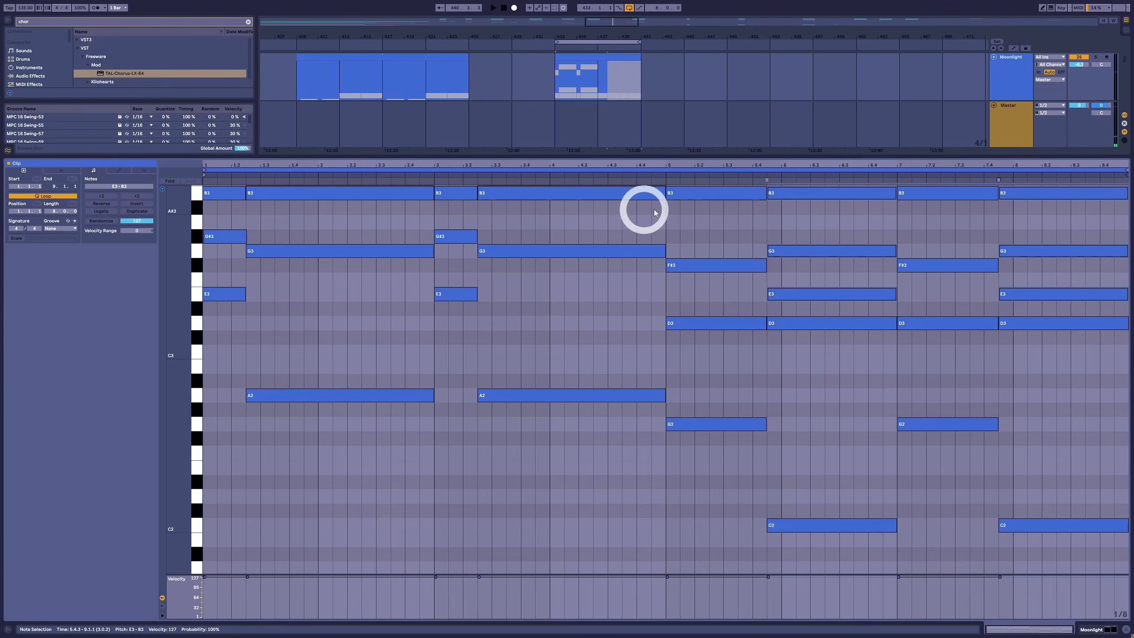
left_click(659, 222)
left_click(662, 176)
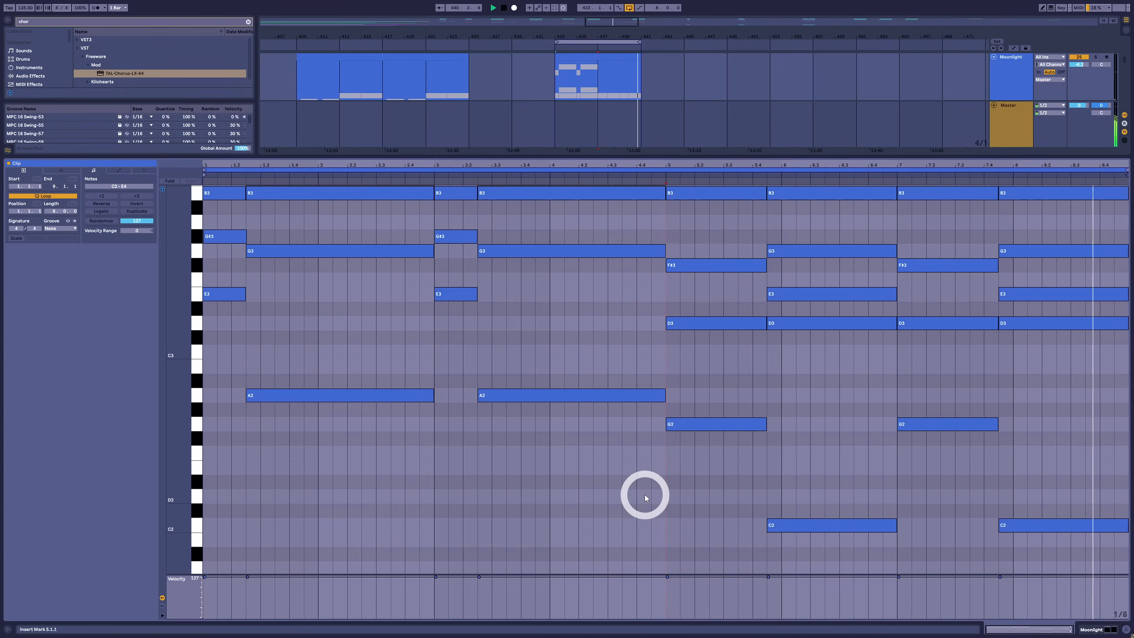
key("space")
Extend the G3 notes of both C2-rooted chords back to 5.1.1 and 7.1.1, and play the whole progression
scroll(645, 493, "up", 2)
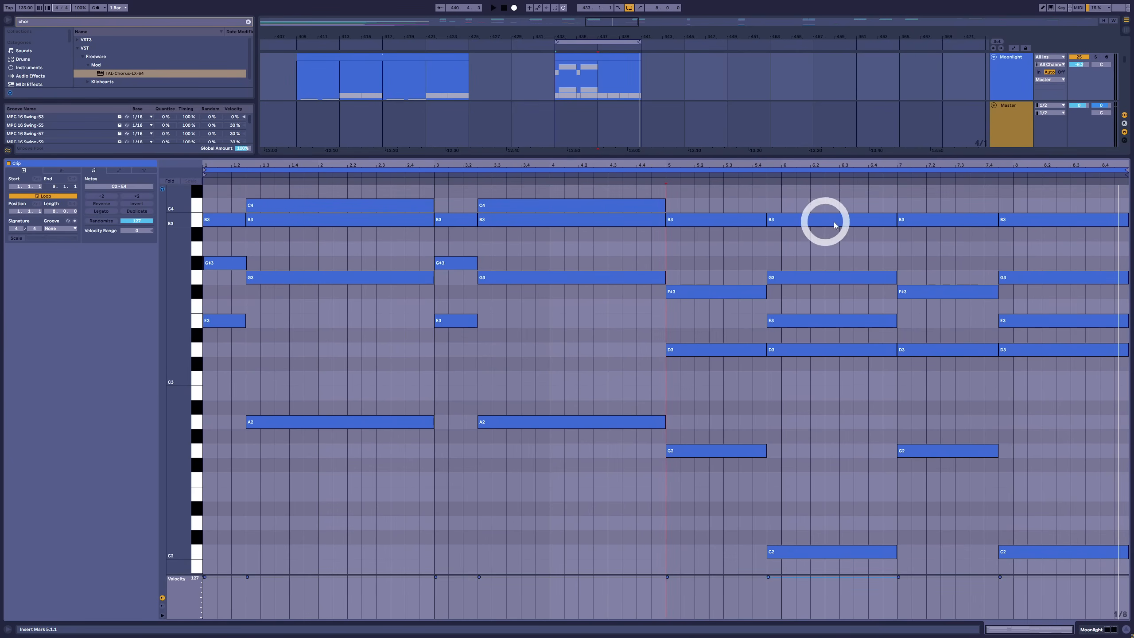
left_click(797, 253)
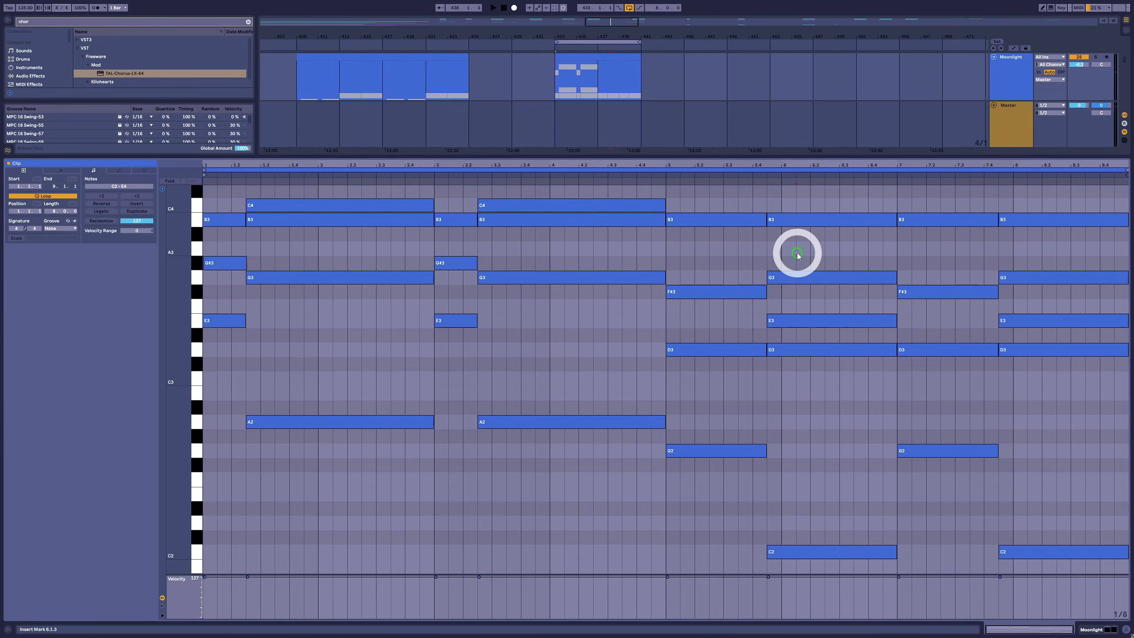
left_click_drag(800, 269, 899, 269)
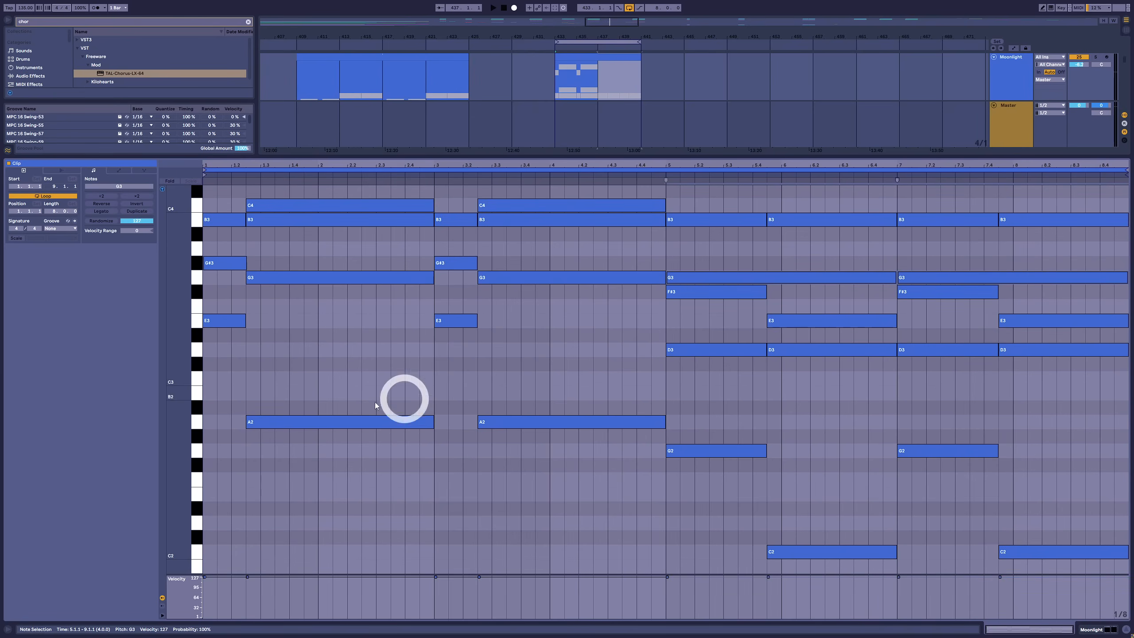
left_click(204, 393)
key("space")
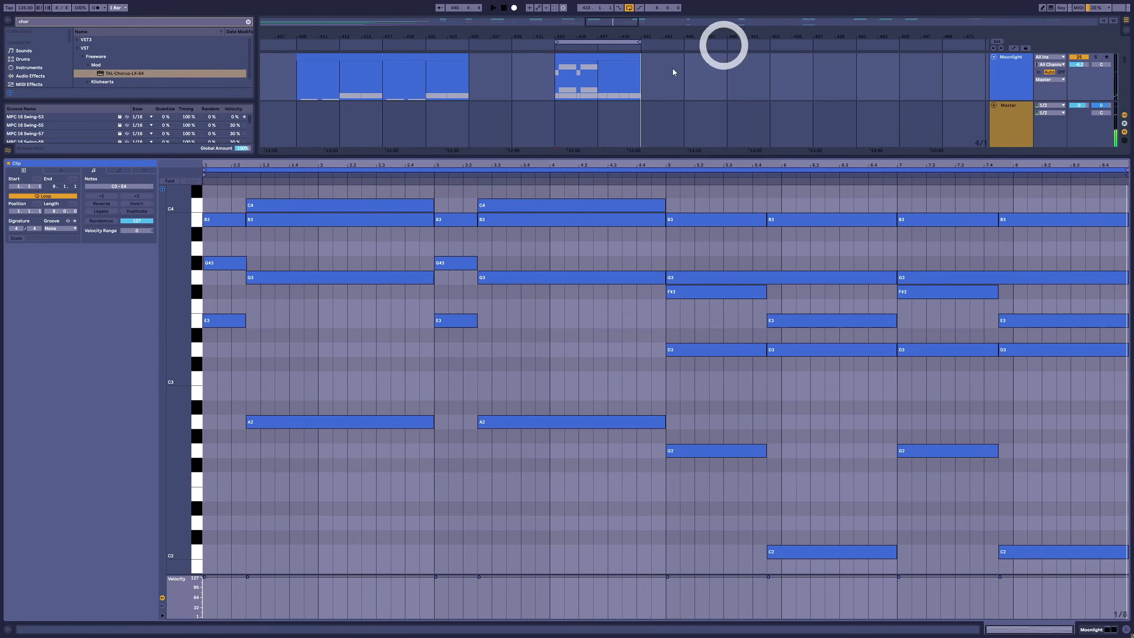
key("space")
Transpose all notes in the clip down six semitones, so the lowest root C2 moves to F#1
left_click(593, 432)
key("ctrl+a")
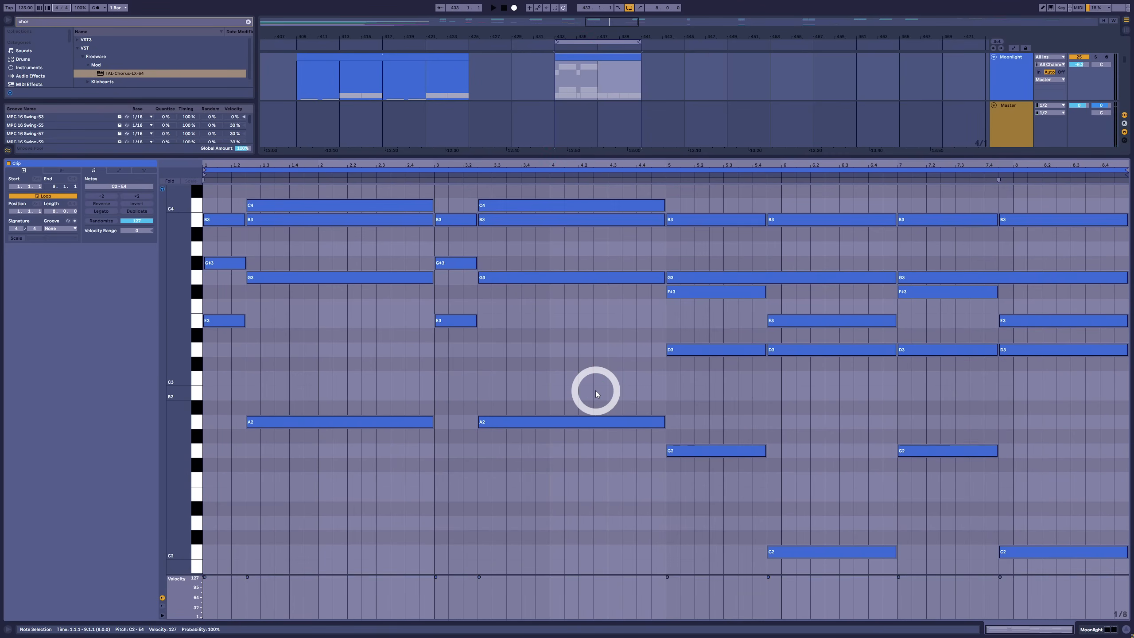
key("Down")
key("Down")
key("Down")
key("Down")
key("Down")
key("Down")
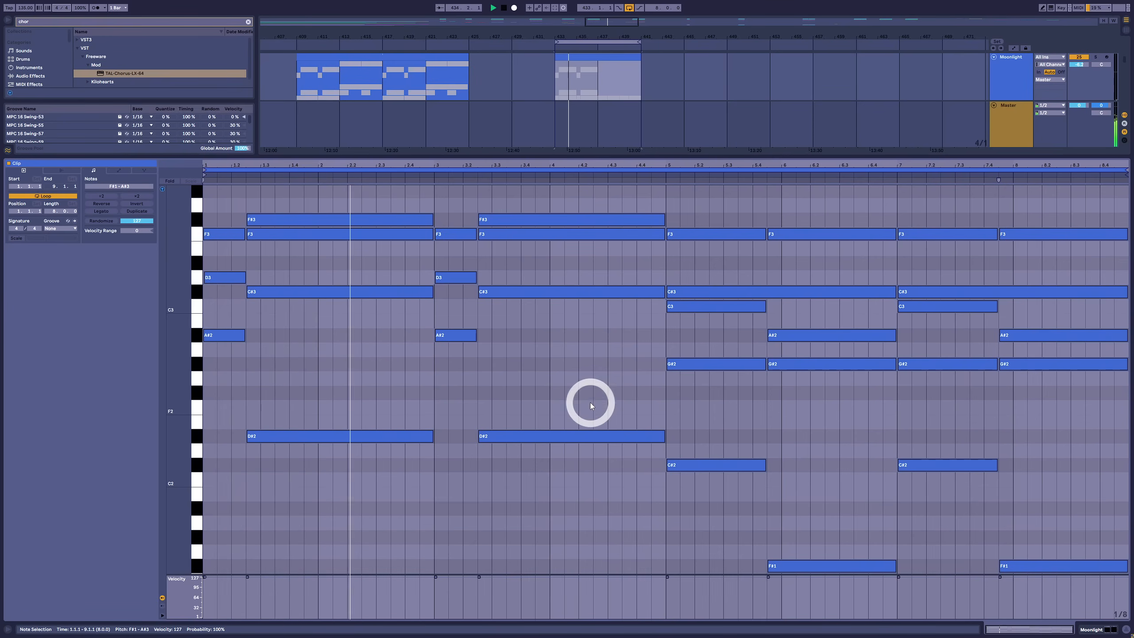
Loop and play the original Moonlight clips from 409.1.1 to 425.1.1 to compare with the recreated progression
scroll(590, 402, "up", 1)
left_click_drag(184, 322, 175, 319)
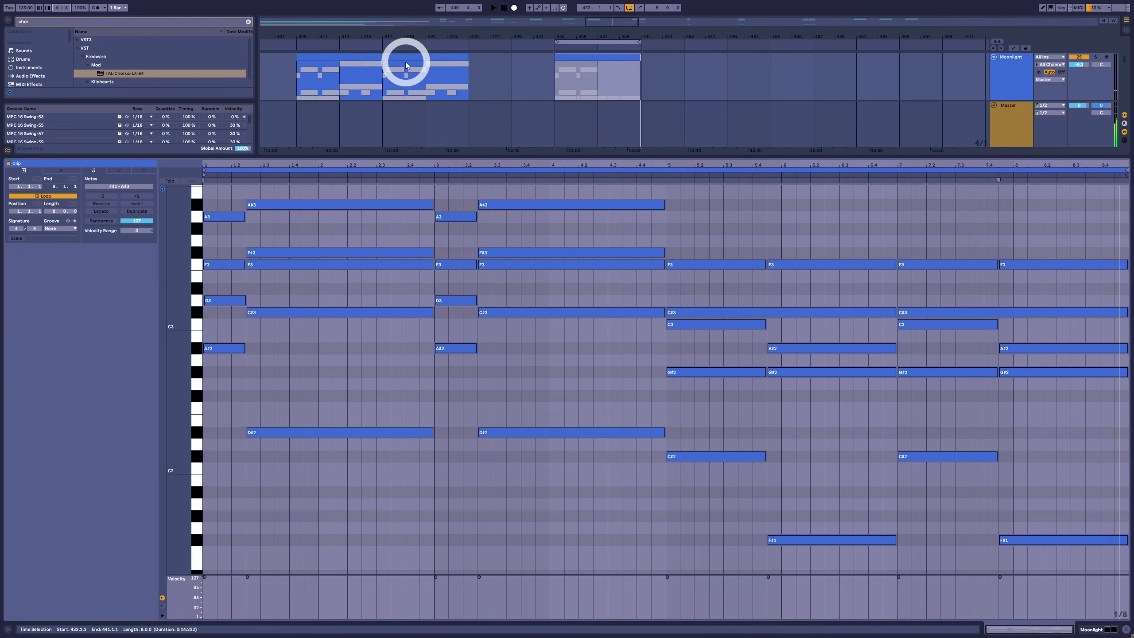
left_click(446, 66)
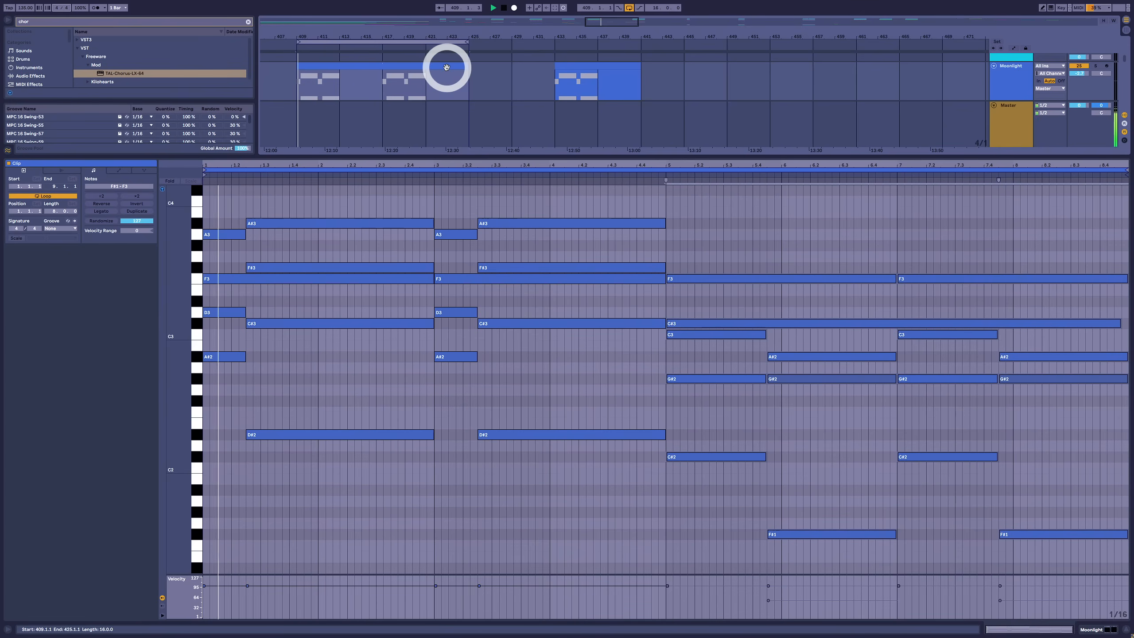